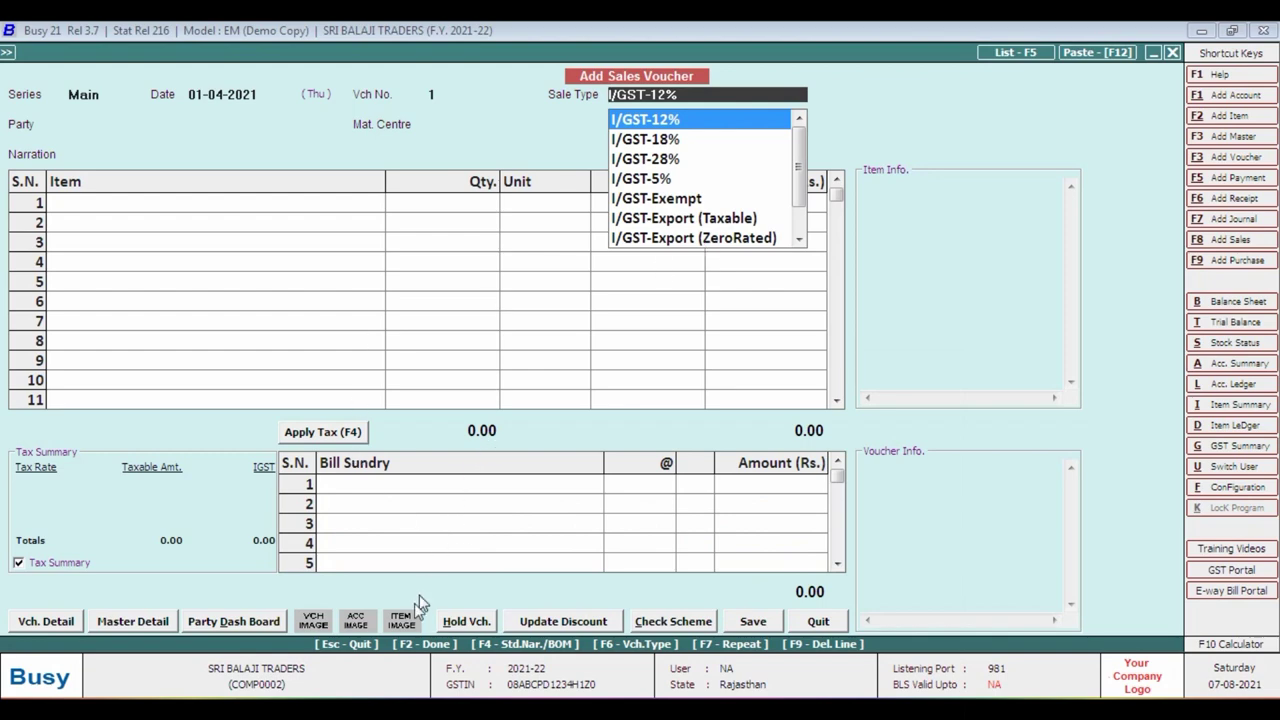
# Switch to Adobe Reader and review the items, GST rates and tax summary of the invoice in 1.pdf
pyautogui.click(400, 648)
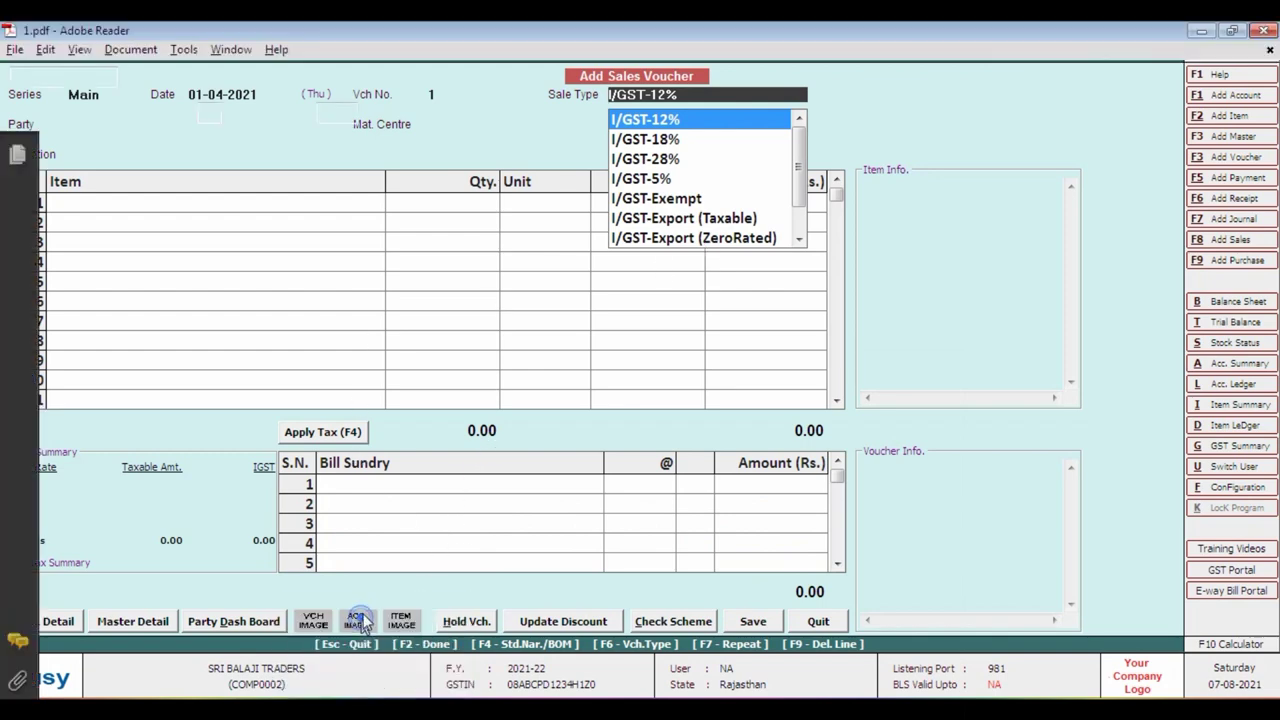
pyautogui.scroll(5, 537, 318)
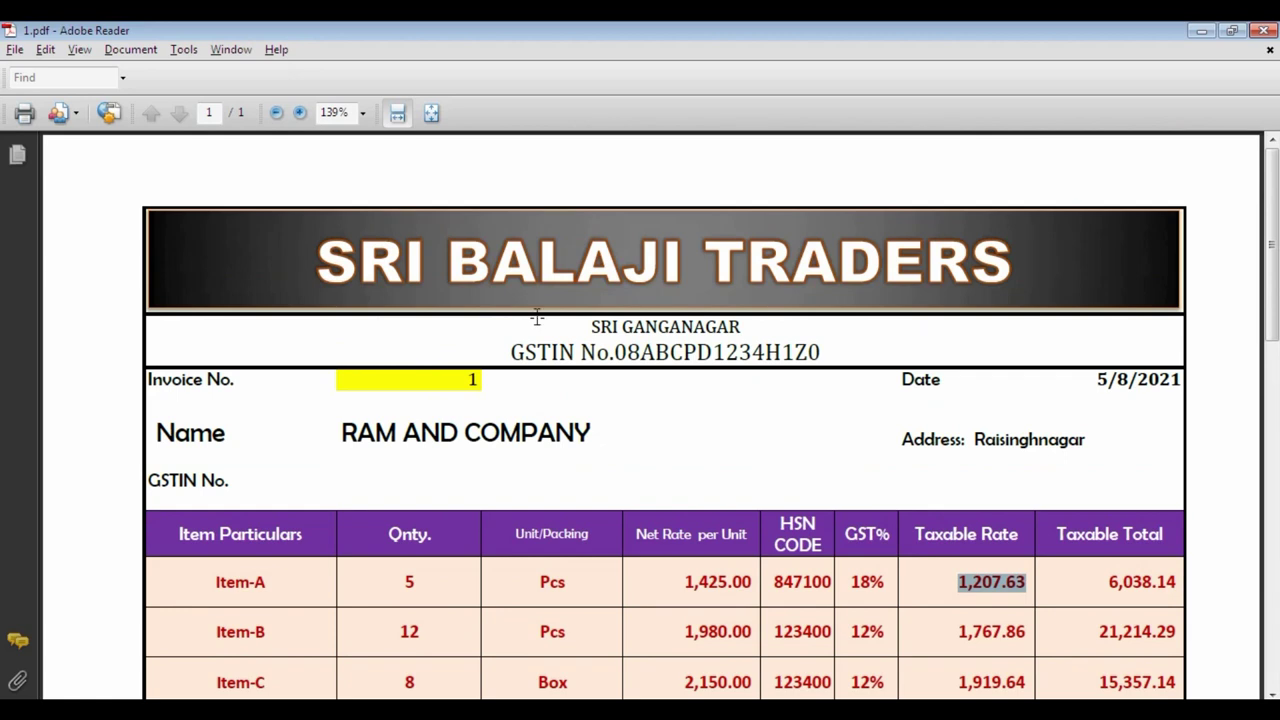
pyautogui.scroll(-5, 530, 295)
pyautogui.scroll(3, 525, 290)
pyautogui.scroll(-2, 515, 280)
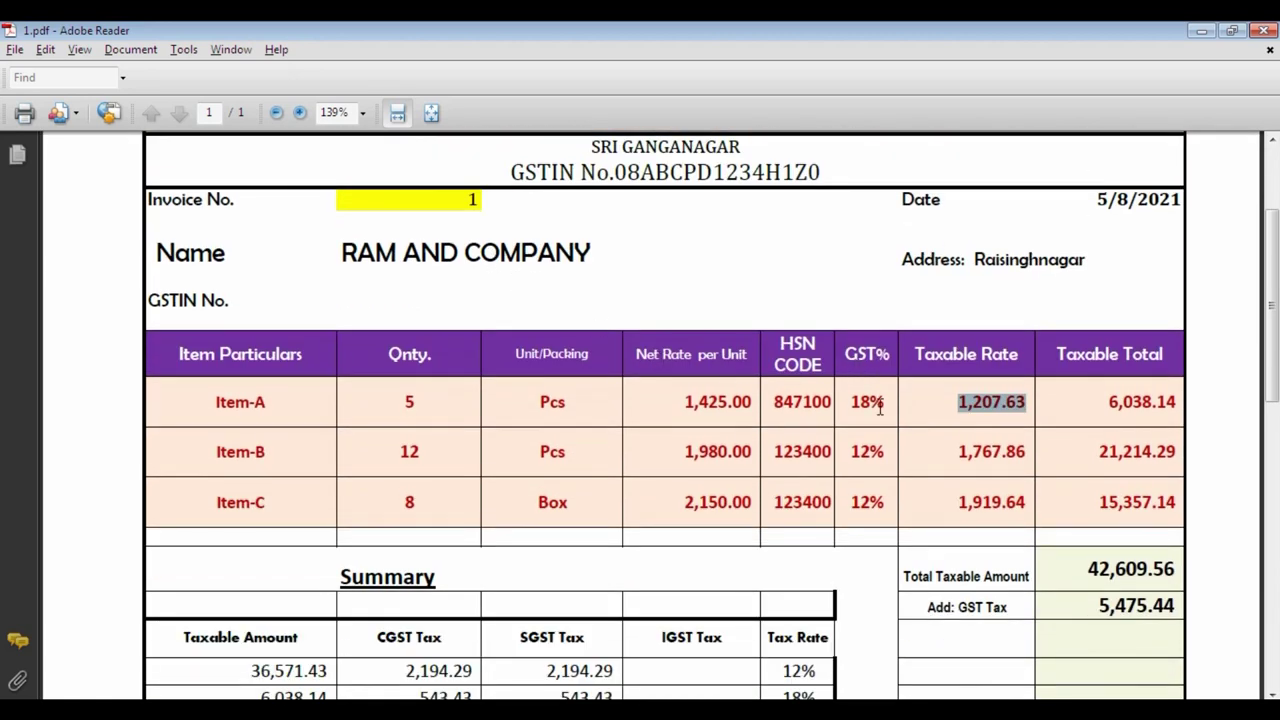
pyautogui.scroll(-2, 879, 403)
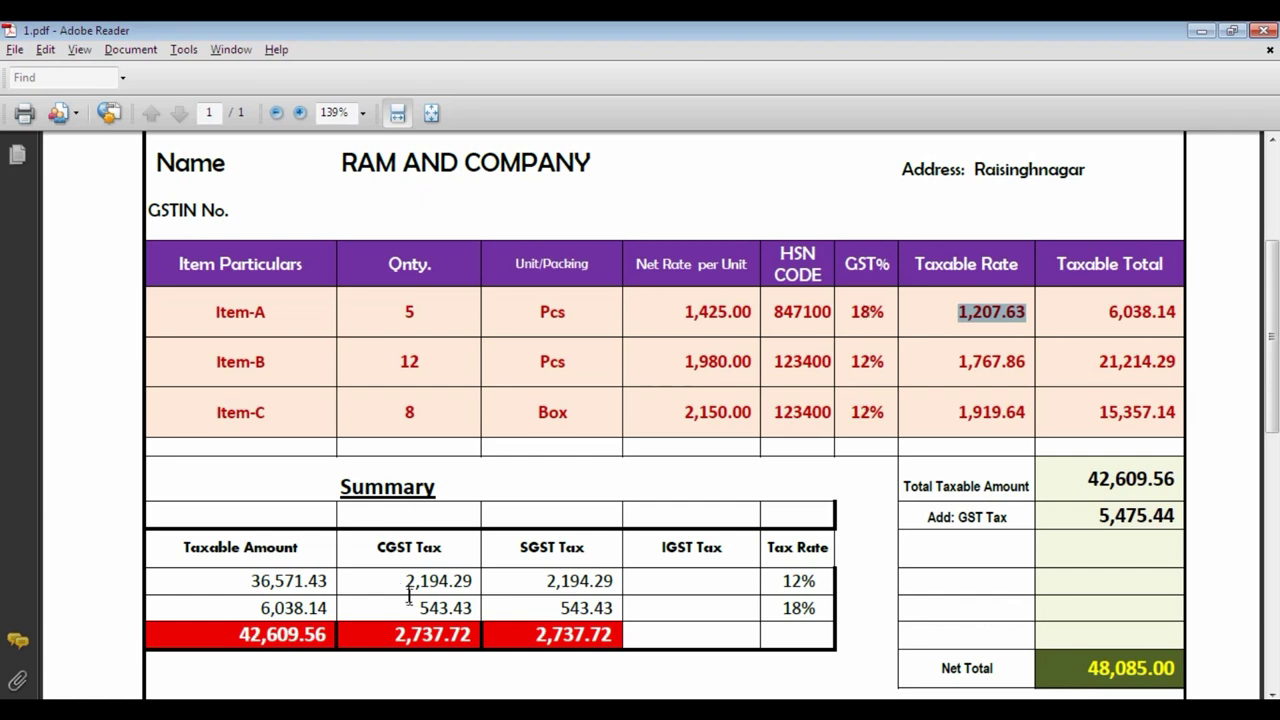
pyautogui.click(86, 687)
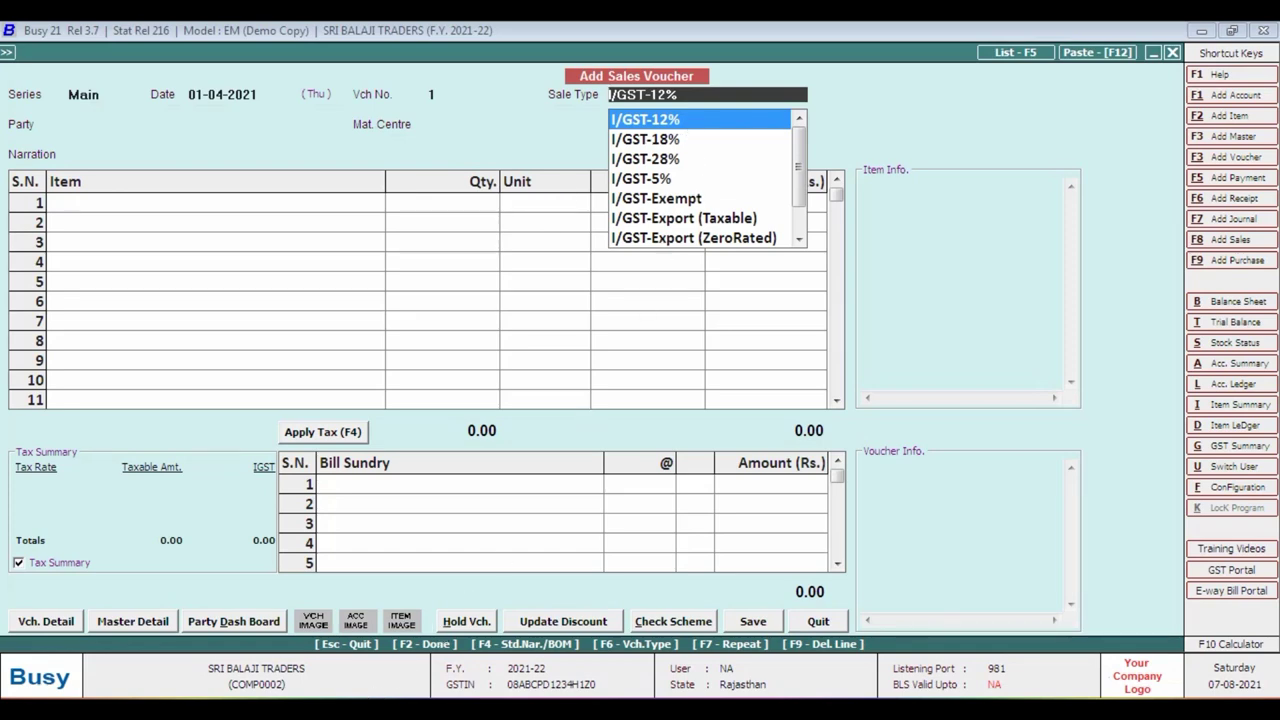
# Review the item line, GST rate and tax summary of the invoice in 2.pdf
pyautogui.click(362, 680)
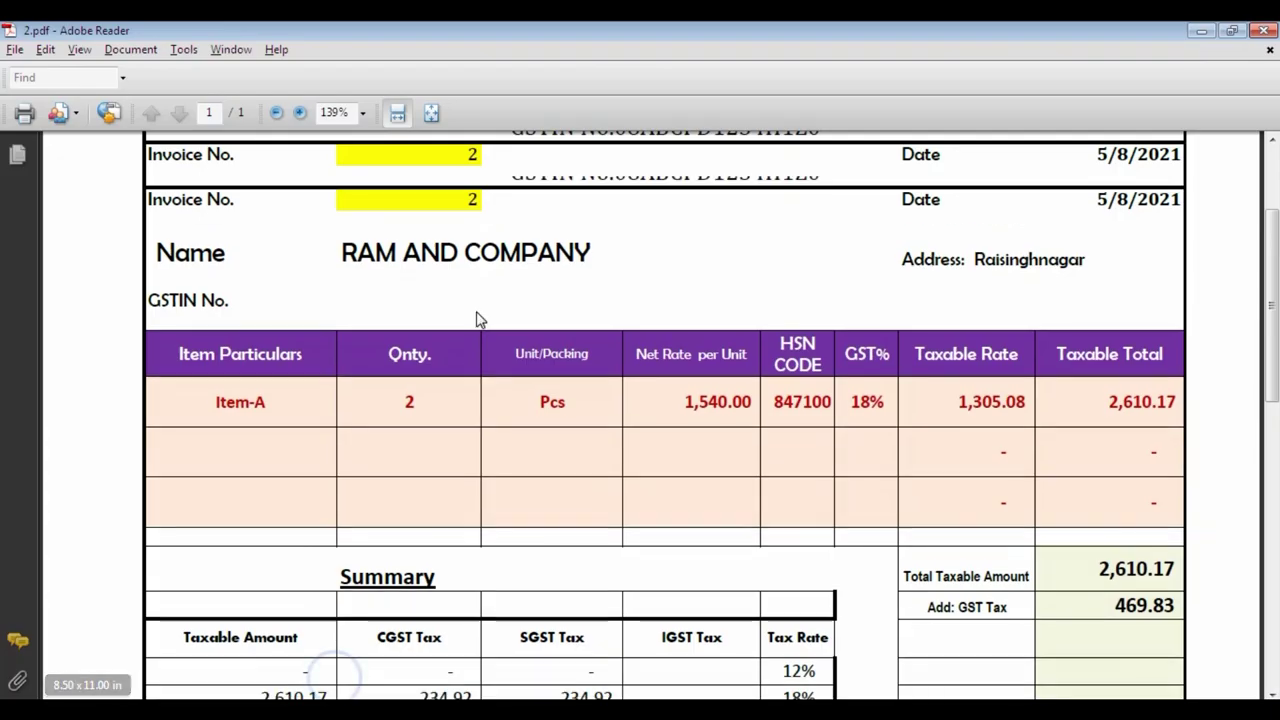
pyautogui.scroll(-3, 480, 335)
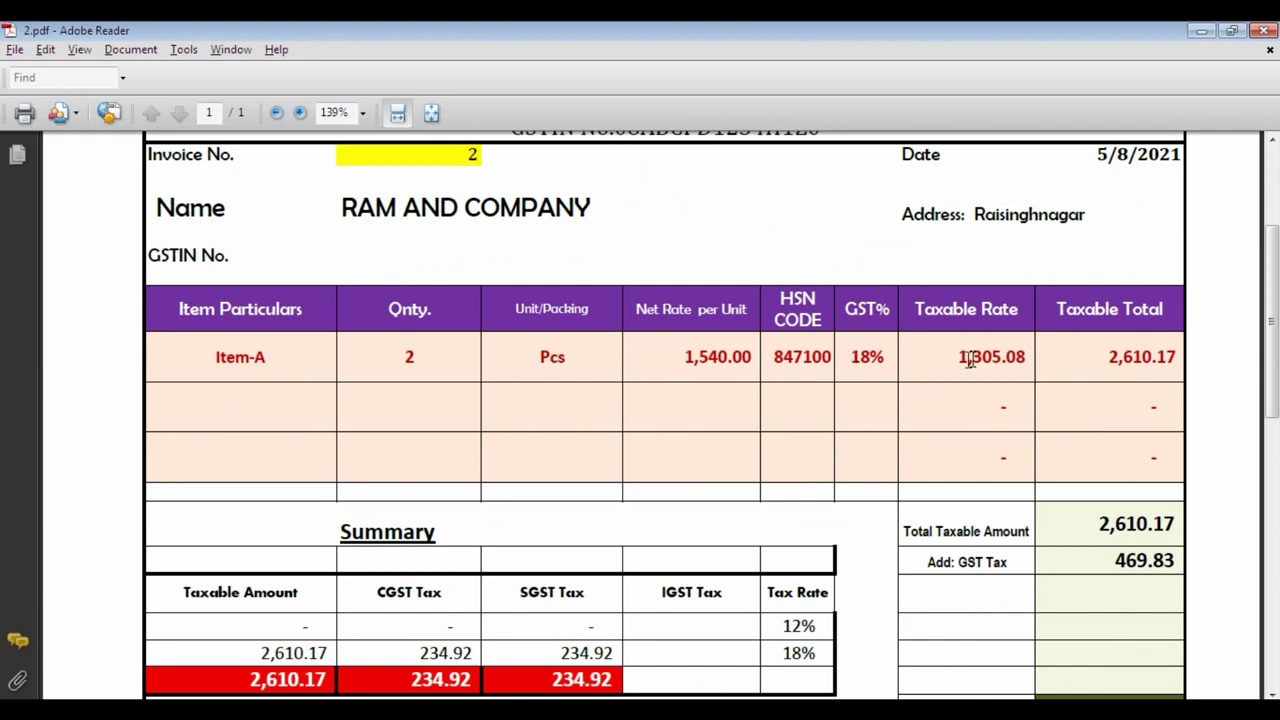
pyautogui.scroll(-1, 885, 365)
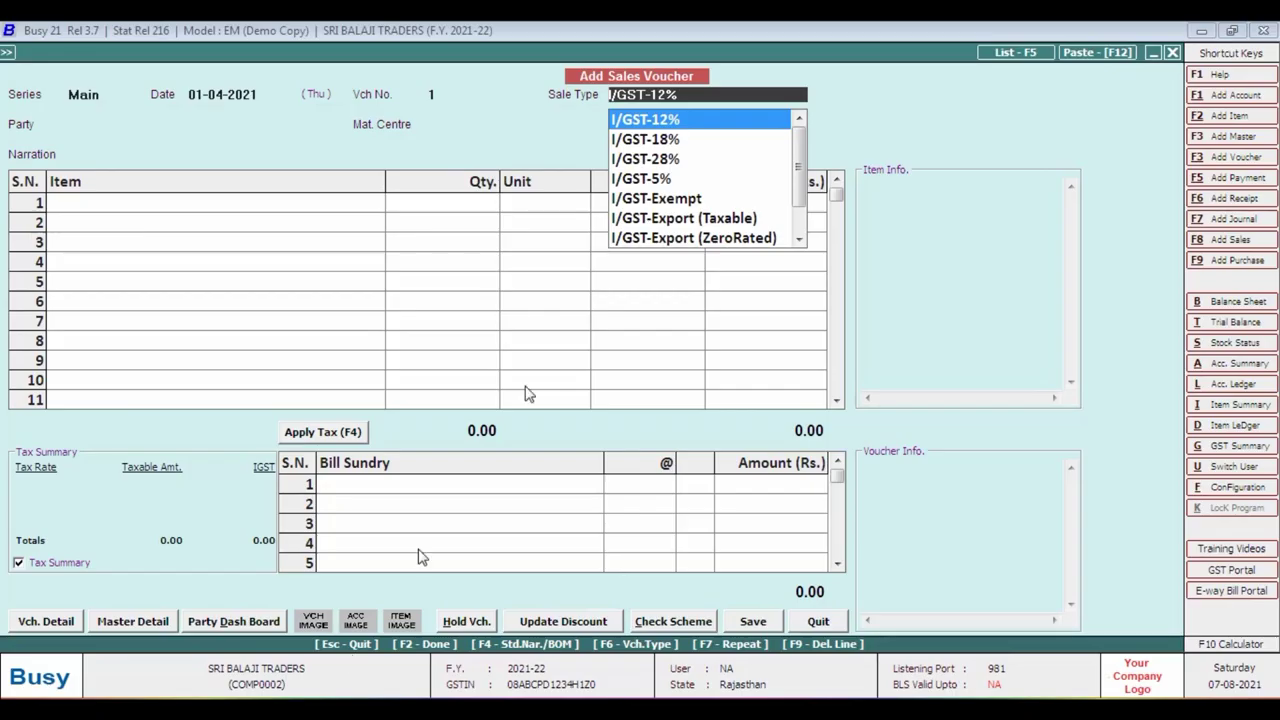
# Review the ABC ENTERPRISES invoice in 3.pdf, including its item line and the IGST entry in the tax summary
pyautogui.click(277, 678)
pyautogui.moveTo(365, 708)
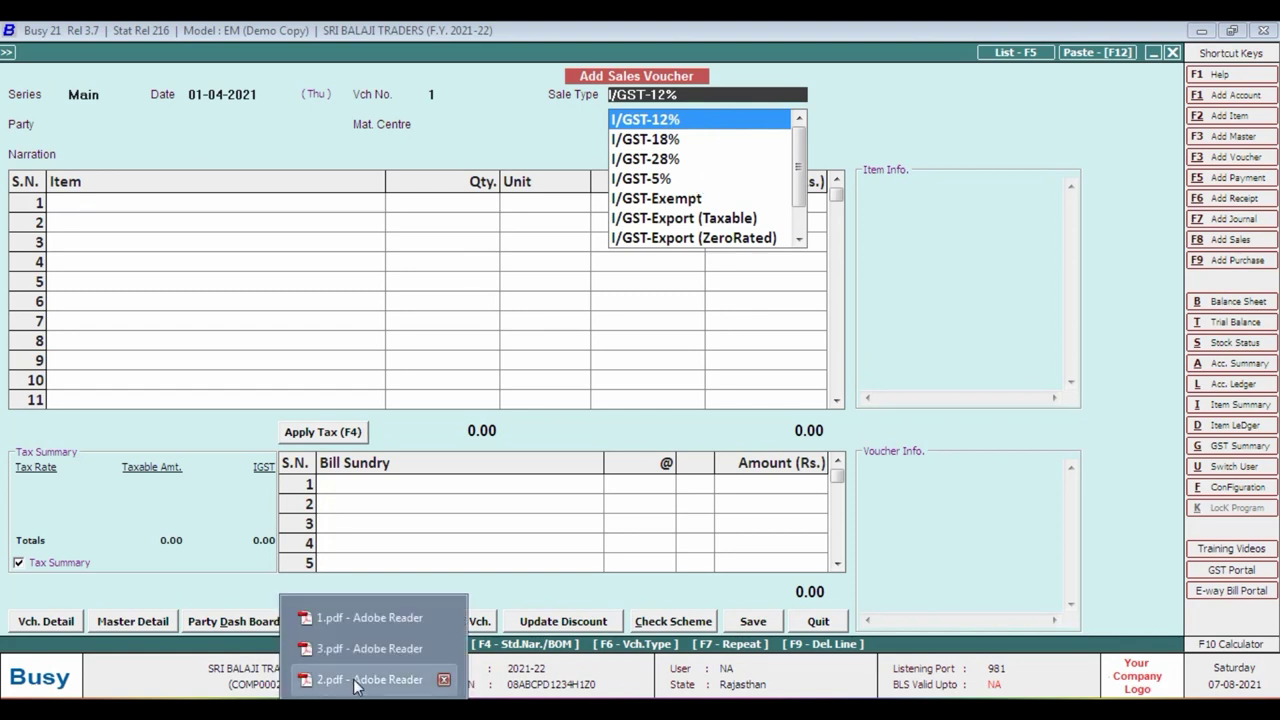
pyautogui.click(353, 650)
pyautogui.scroll(-4, 708, 372)
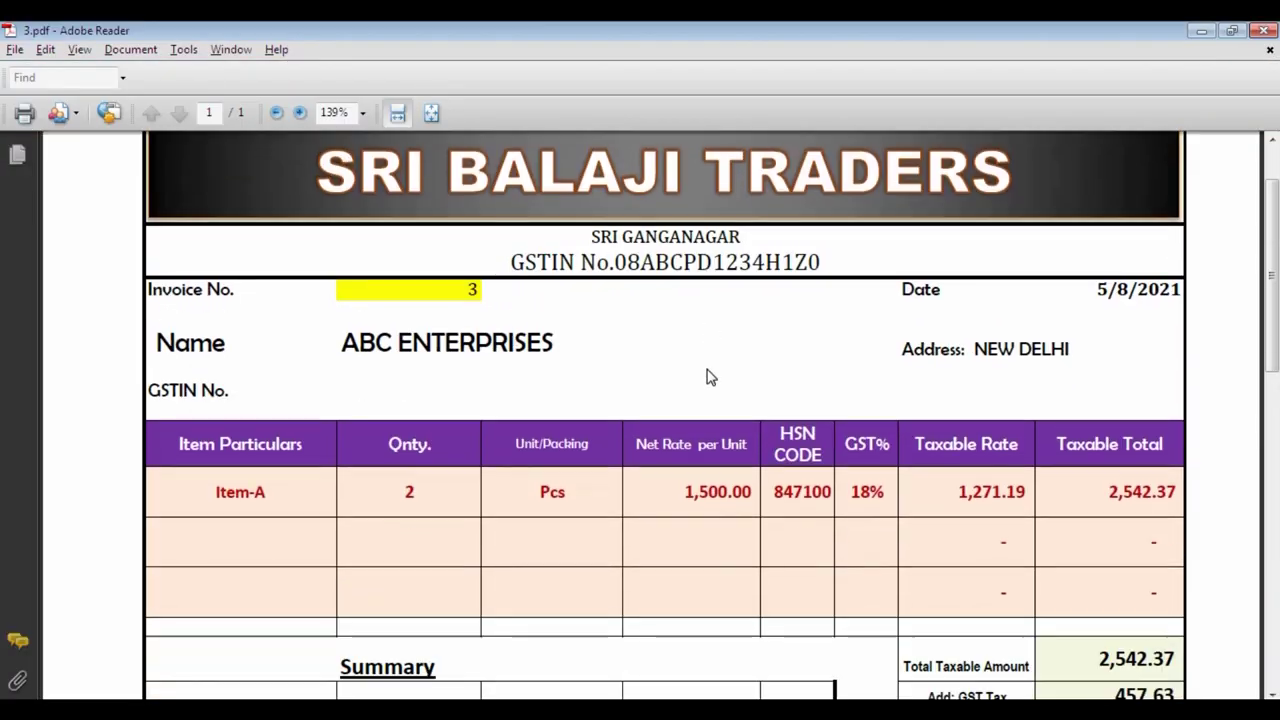
pyautogui.scroll(-3, 707, 369)
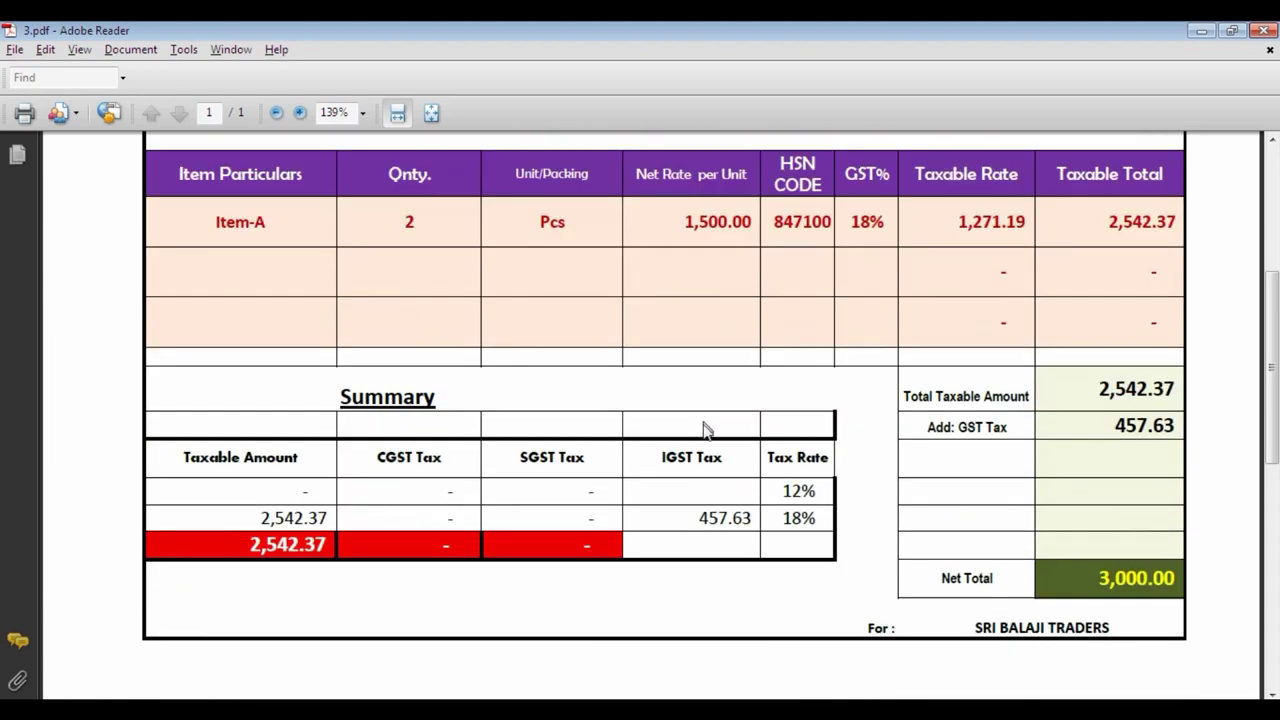
pyautogui.doubleClick(687, 521)
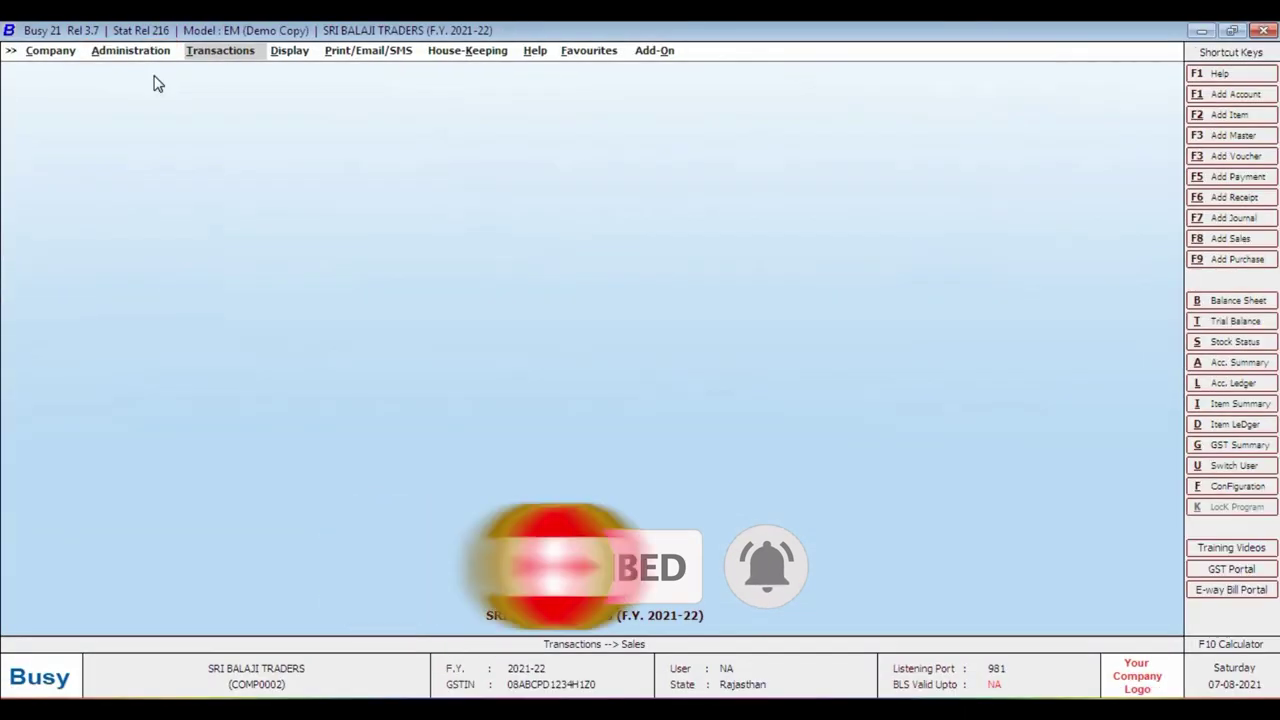
# In Busy, display the list of Sale Type masters on screen
pyautogui.press('Down')
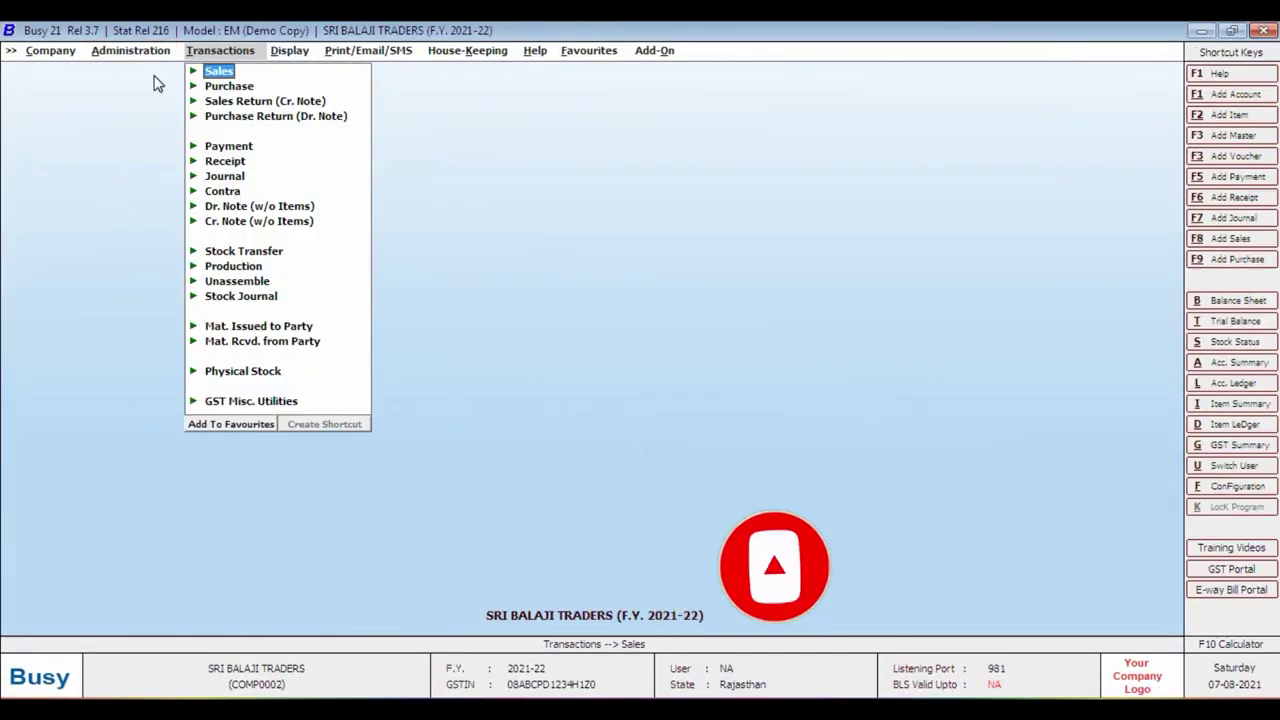
pyautogui.press('Left')
pyautogui.press('Return')
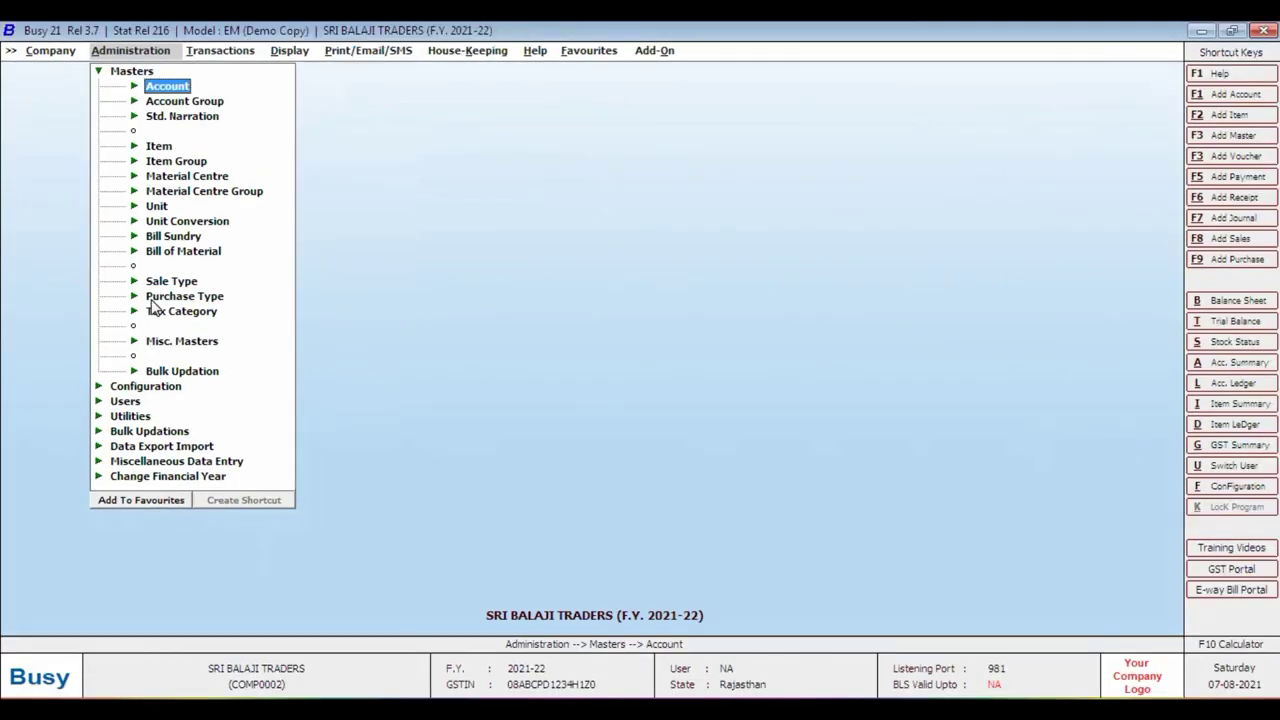
pyautogui.press('Down')
pyautogui.press('Down')
pyautogui.press('Down')
pyautogui.press('Down')
pyautogui.press('Down')
pyautogui.press('Down')
pyautogui.press('Down')
pyautogui.press('Down')
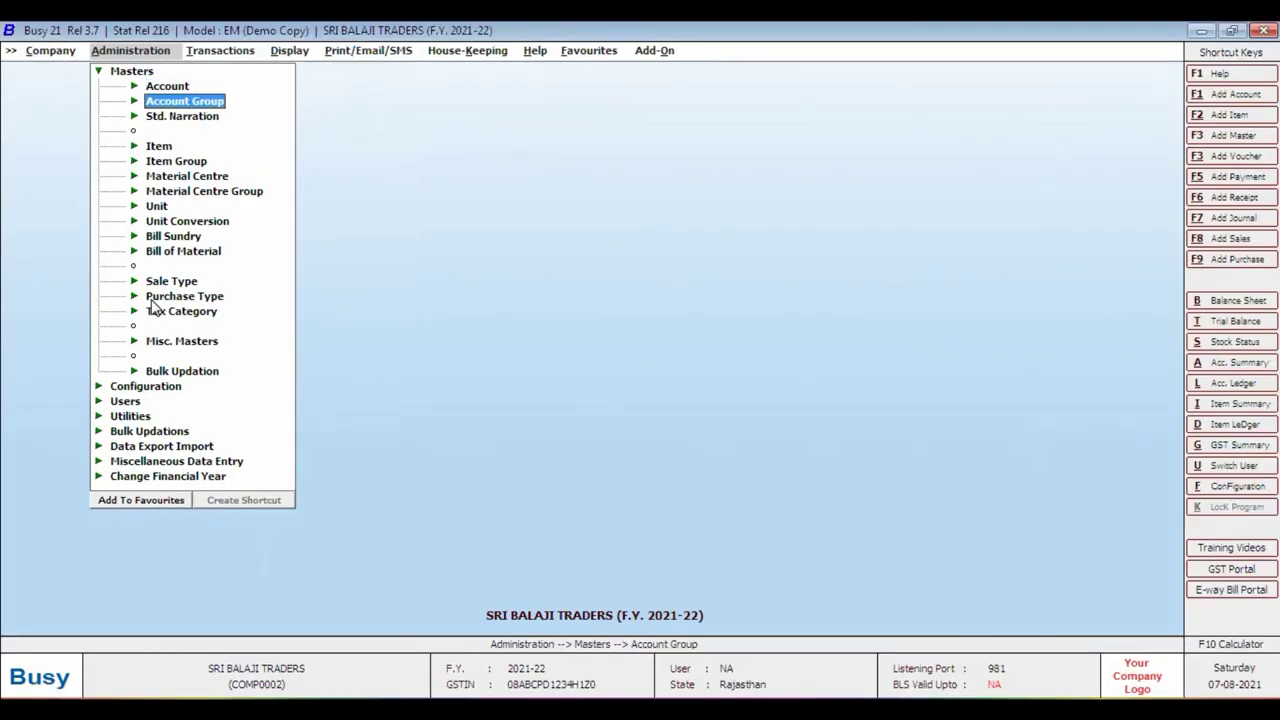
pyautogui.press('Down')
pyautogui.press('Down')
pyautogui.press('Down')
pyautogui.press('Return')
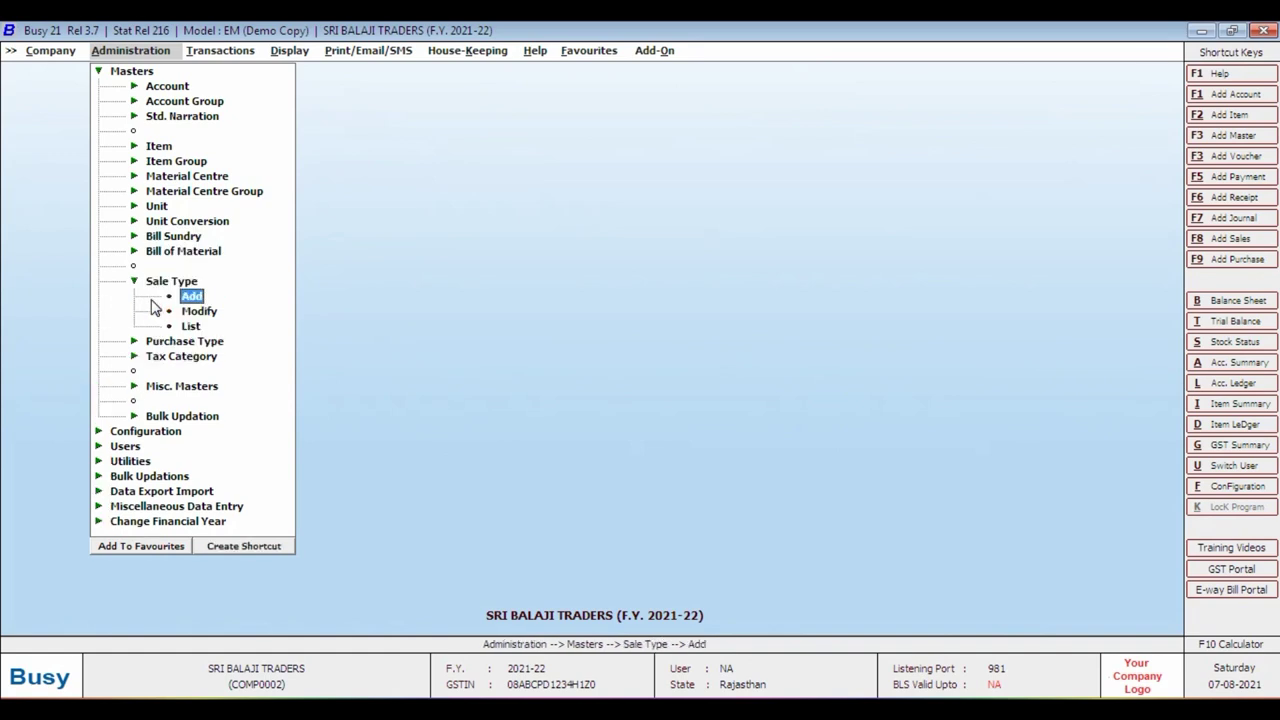
pyautogui.press('Down')
pyautogui.press('Down')
pyautogui.press('Return')
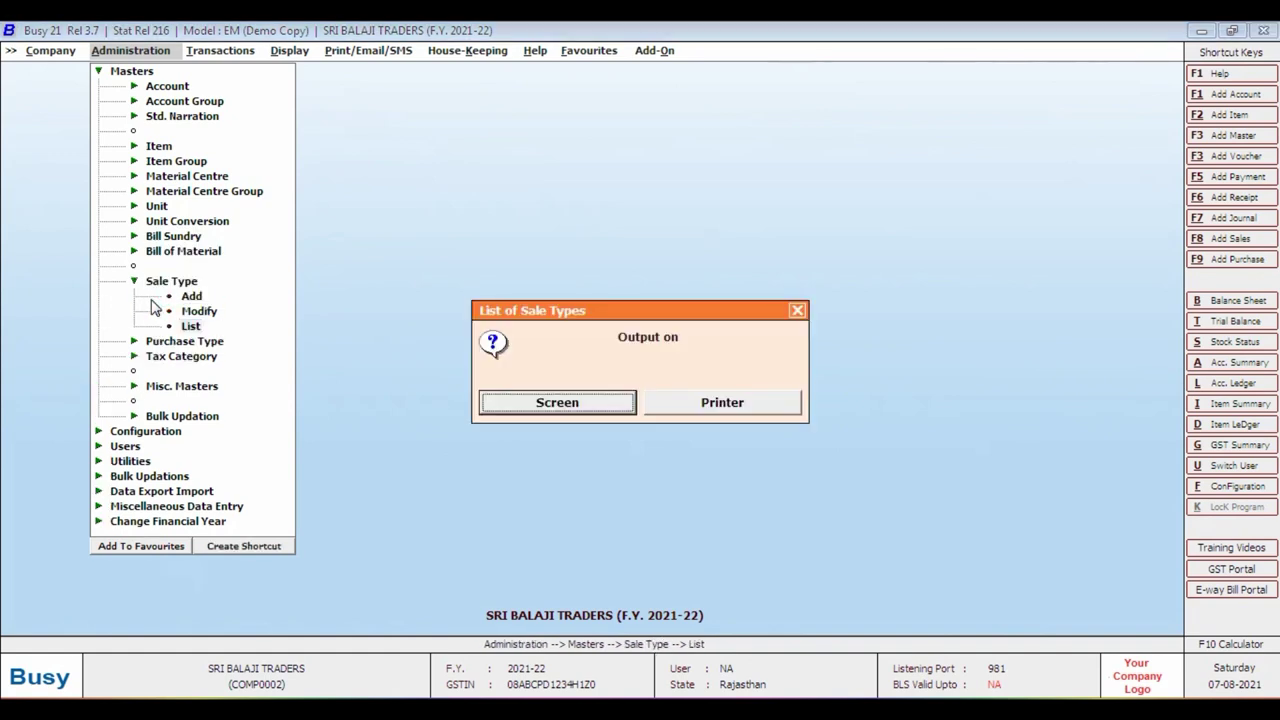
pyautogui.press('Return')
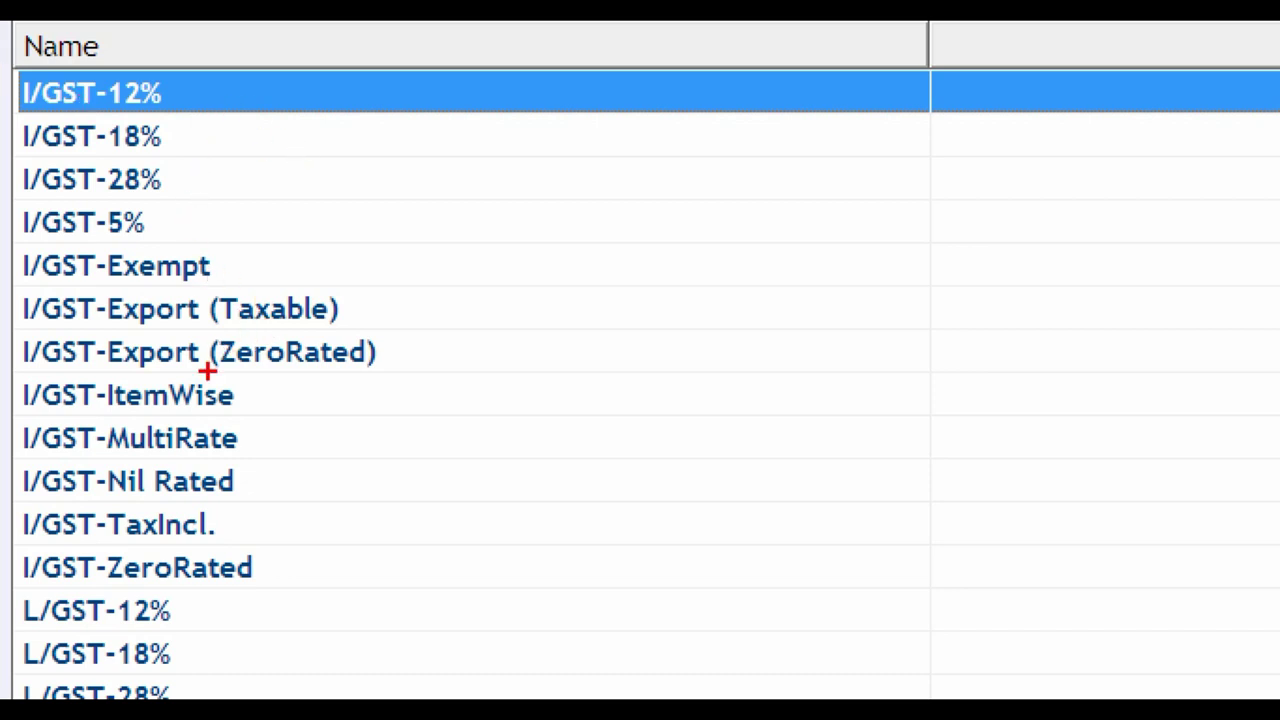
# Examine the inter-state sale types in the list, from I/GST-12% to I/GST-ZeroRated
pyautogui.click(188, 246)
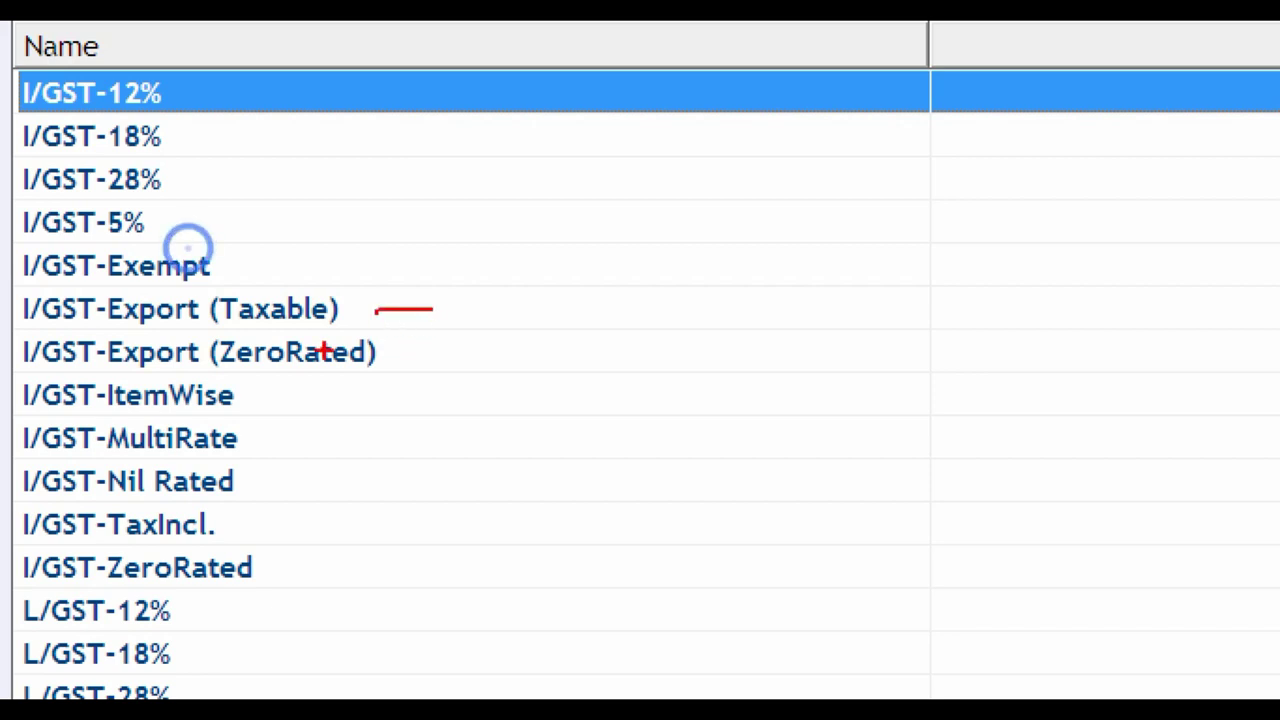
pyautogui.moveTo(420, 365); pyautogui.dragTo(482, 363)
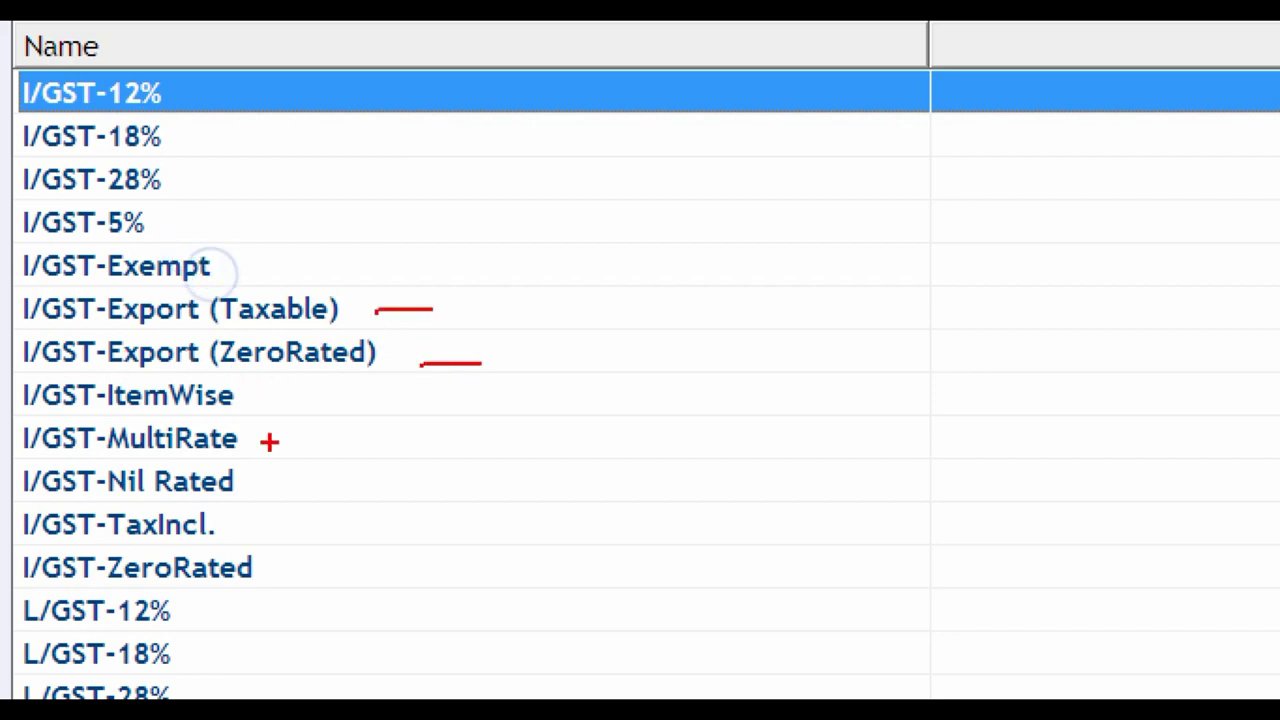
pyautogui.moveTo(260, 399); pyautogui.dragTo(345, 400)
pyautogui.moveTo(240, 445); pyautogui.dragTo(320, 455)
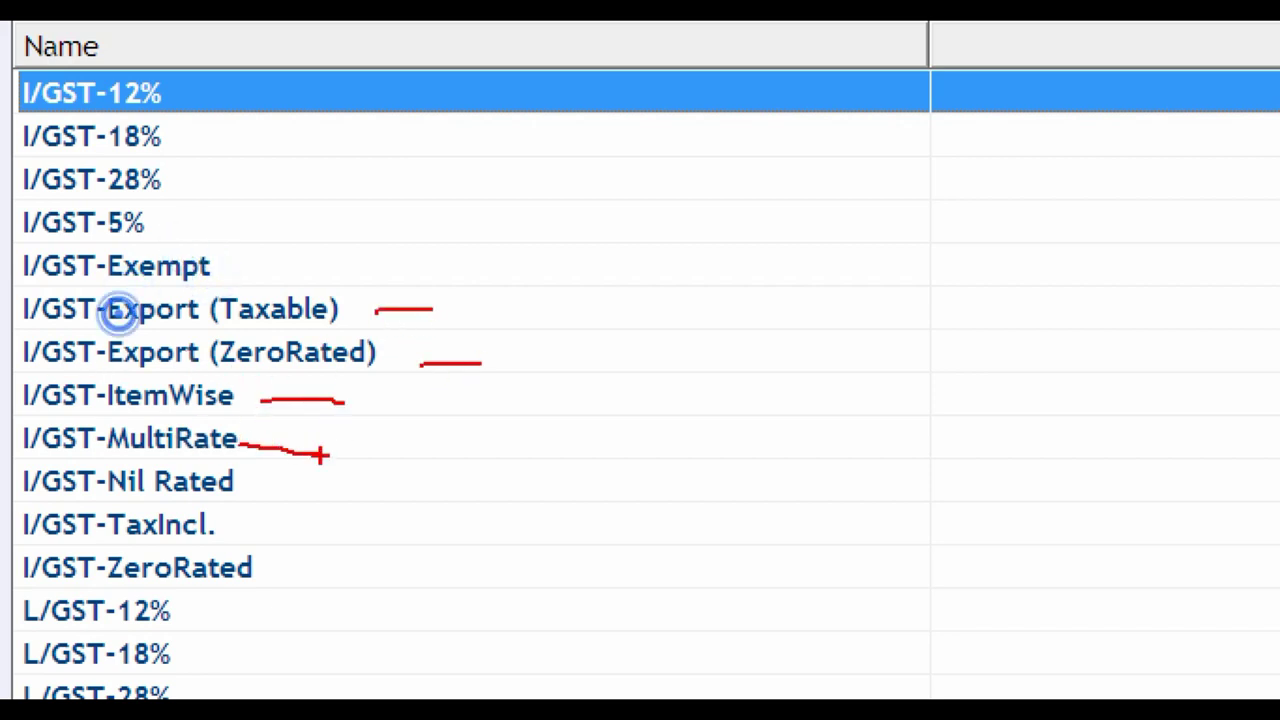
pyautogui.moveTo(248, 489); pyautogui.dragTo(293, 489)
pyautogui.moveTo(225, 531); pyautogui.dragTo(368, 531)
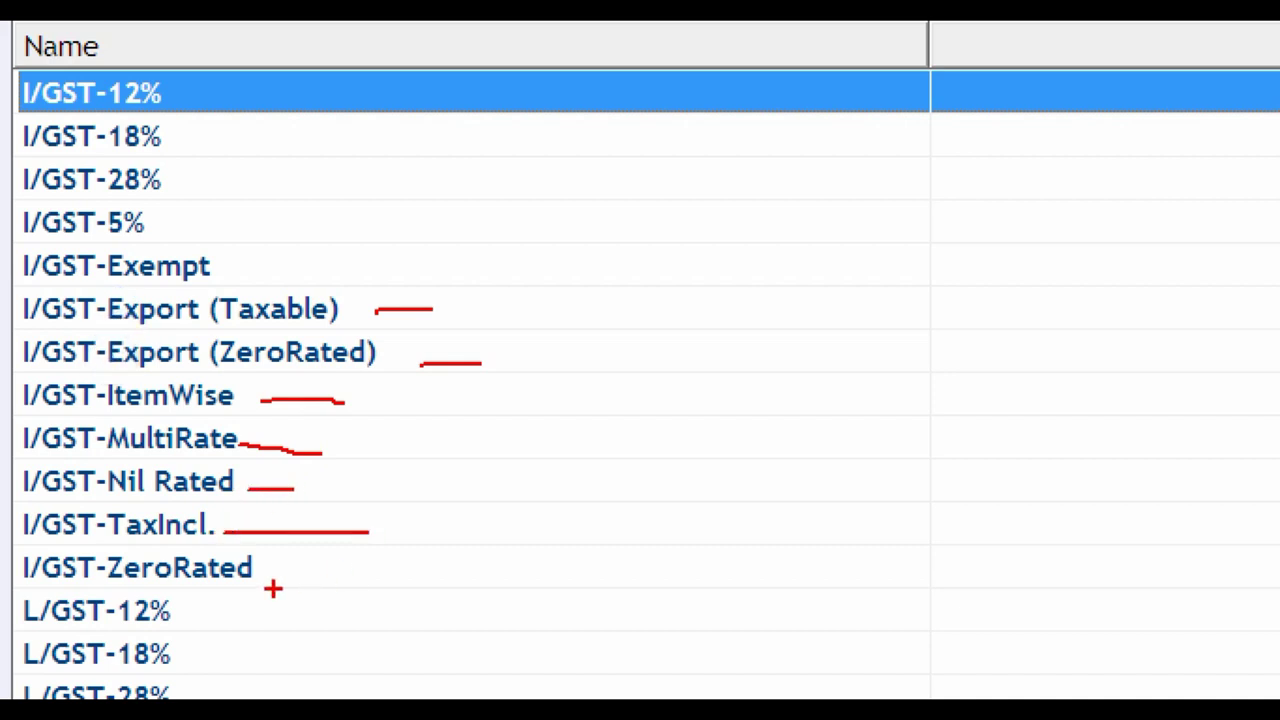
pyautogui.moveTo(268, 569); pyautogui.dragTo(320, 568)
pyautogui.moveTo(4, 64)
pyautogui.mouseDown()
pyautogui.moveTo(77, 229)
pyautogui.moveTo(357, 503)
pyautogui.moveTo(519, 596)
pyautogui.moveTo(572, 596)
pyautogui.mouseUp()
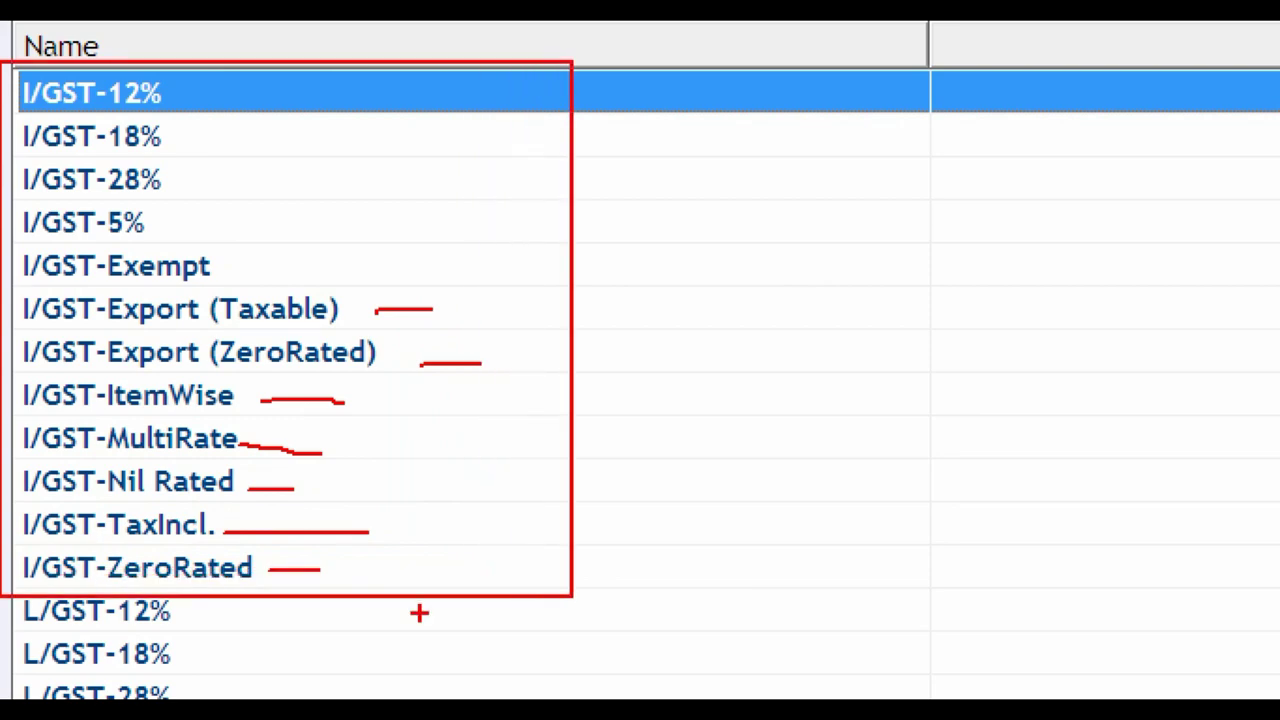
pyautogui.press('Escape')
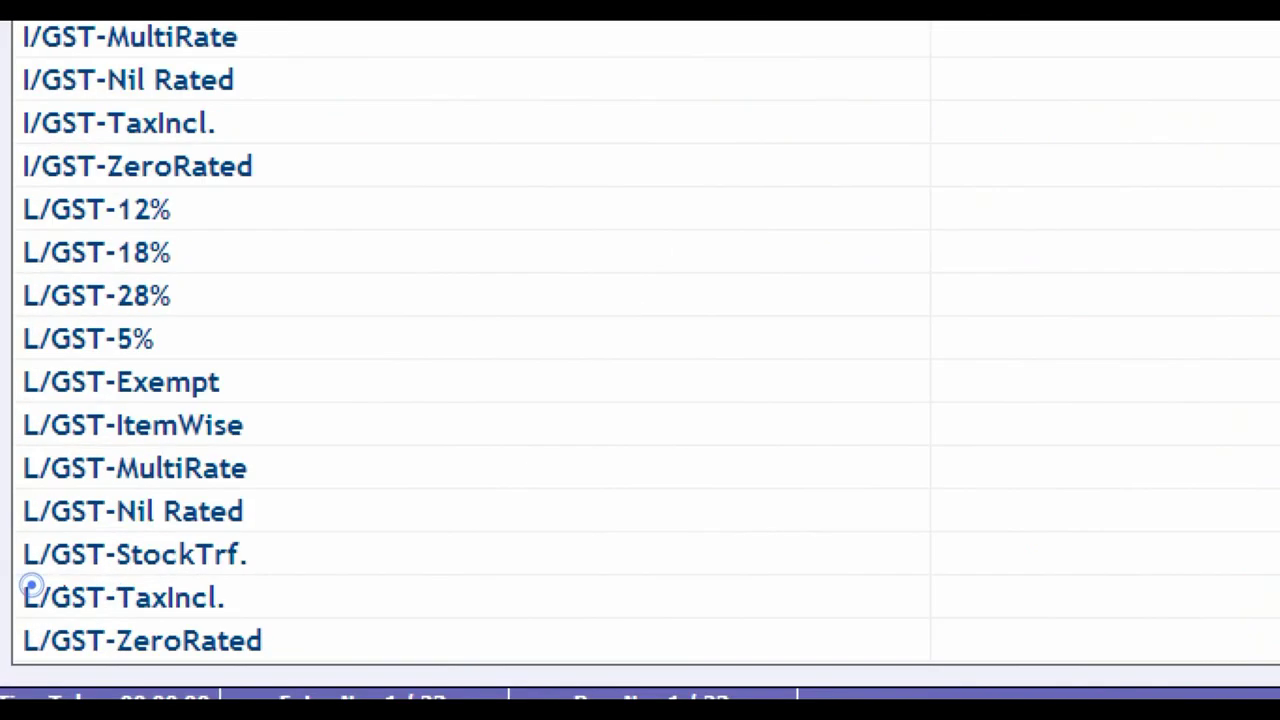
# Examine the local sale types from L/GST-12% to L/GST-ZeroRated and compare the Inter-State/Local classification of the entries
pyautogui.click(14, 588)
pyautogui.moveTo(16, 204)
pyautogui.mouseDown()
pyautogui.moveTo(120, 494)
pyautogui.moveTo(480, 692)
pyautogui.moveTo(506, 663)
pyautogui.moveTo(533, 668)
pyautogui.mouseUp()
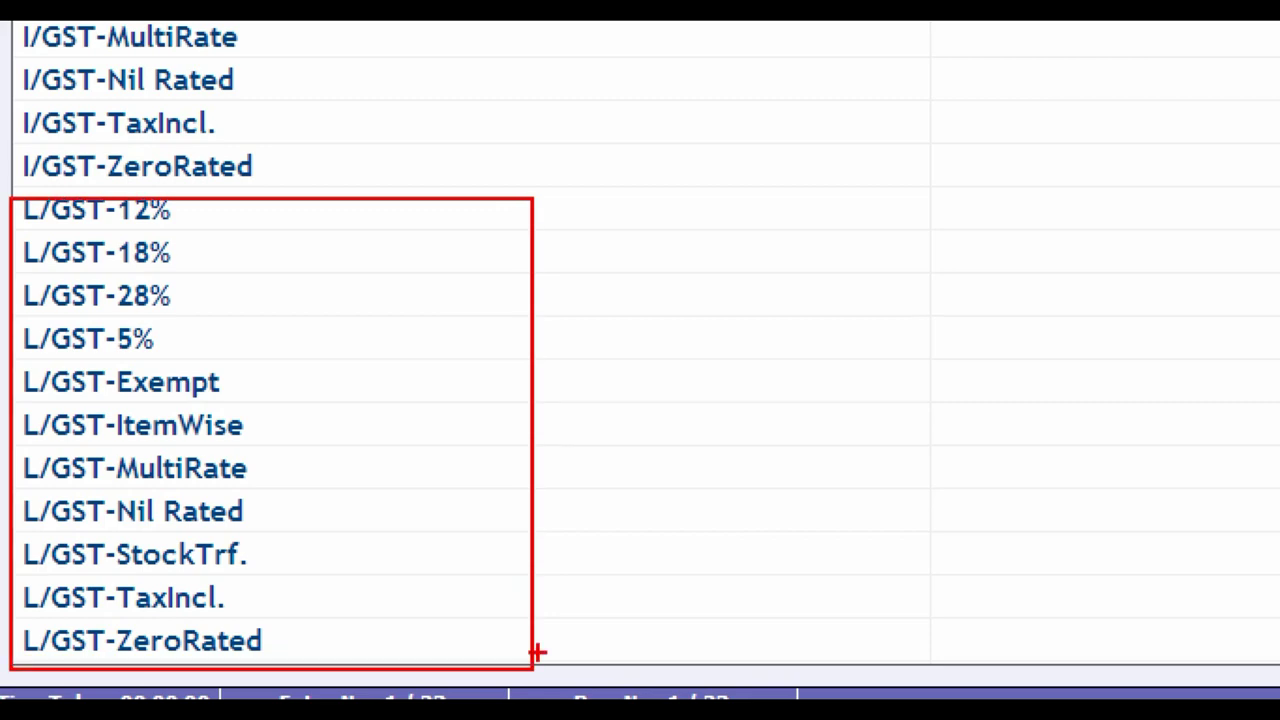
pyautogui.press('Escape')
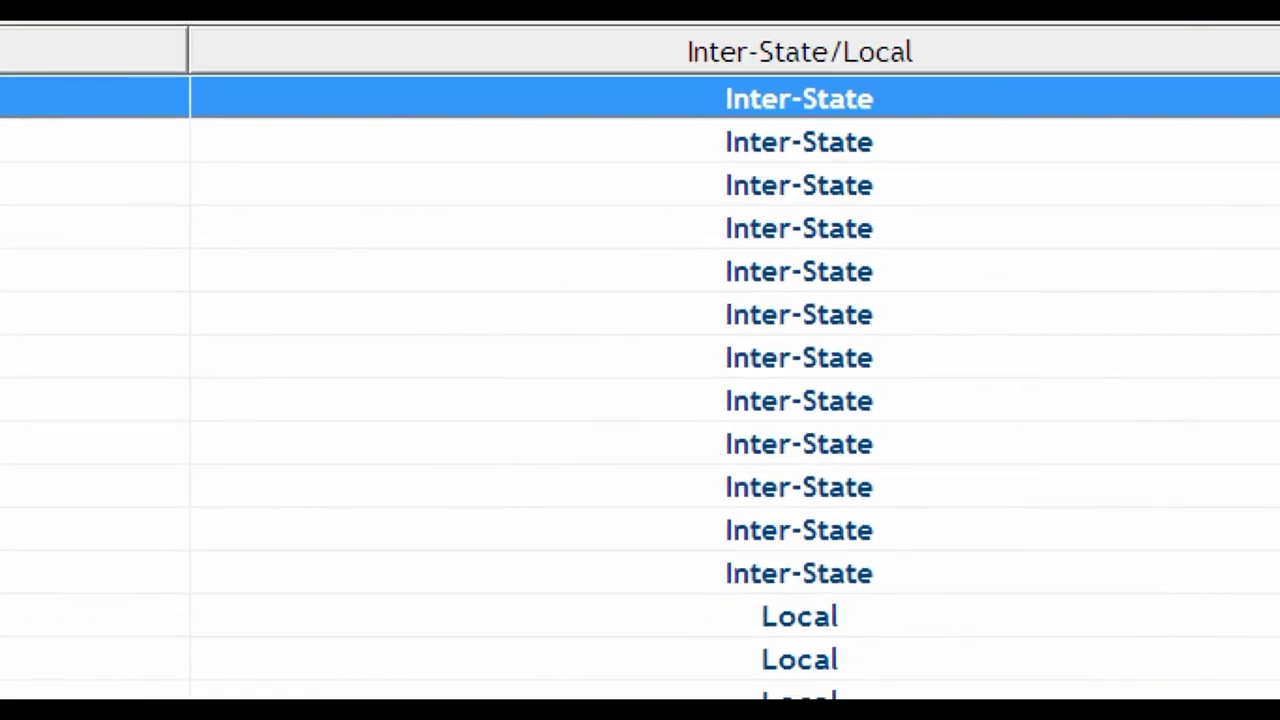
pyautogui.click(738, 177)
pyautogui.moveTo(758, 591); pyautogui.dragTo(853, 643)
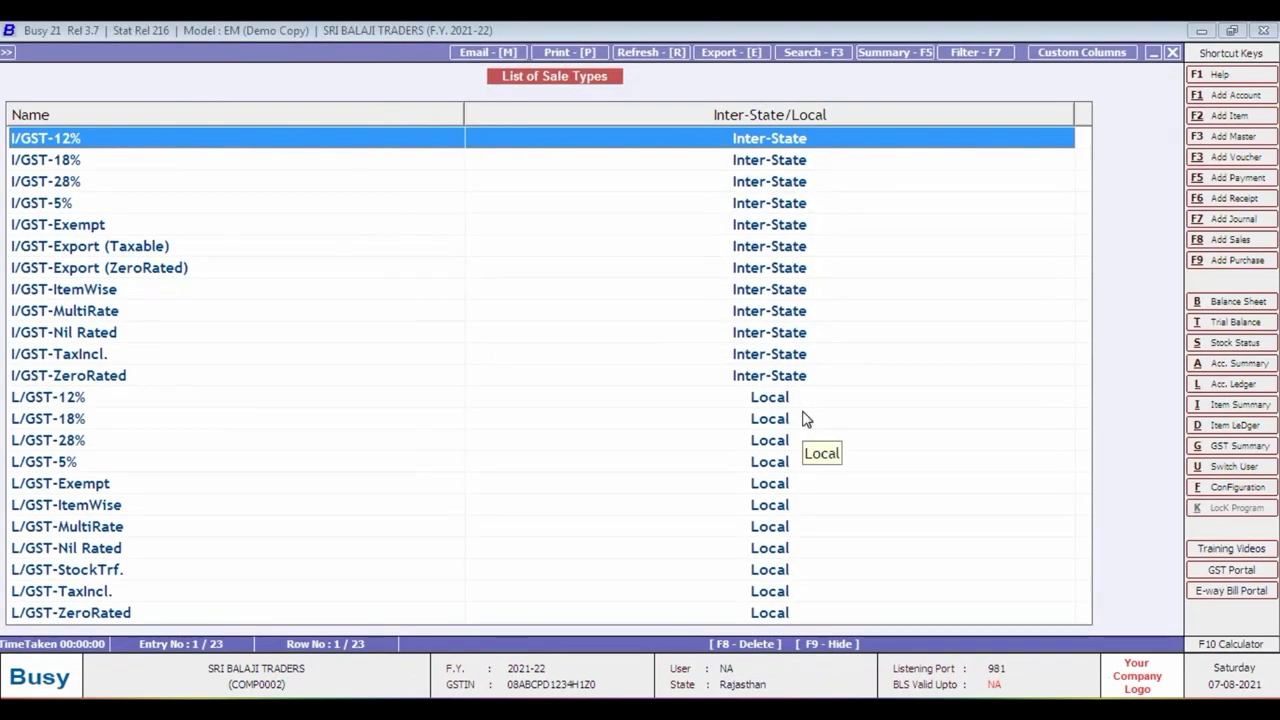
# Open the I/GST-12% sale type, review its sales account, taxation type and IGST rate, and quit without saving
pyautogui.press('Return')
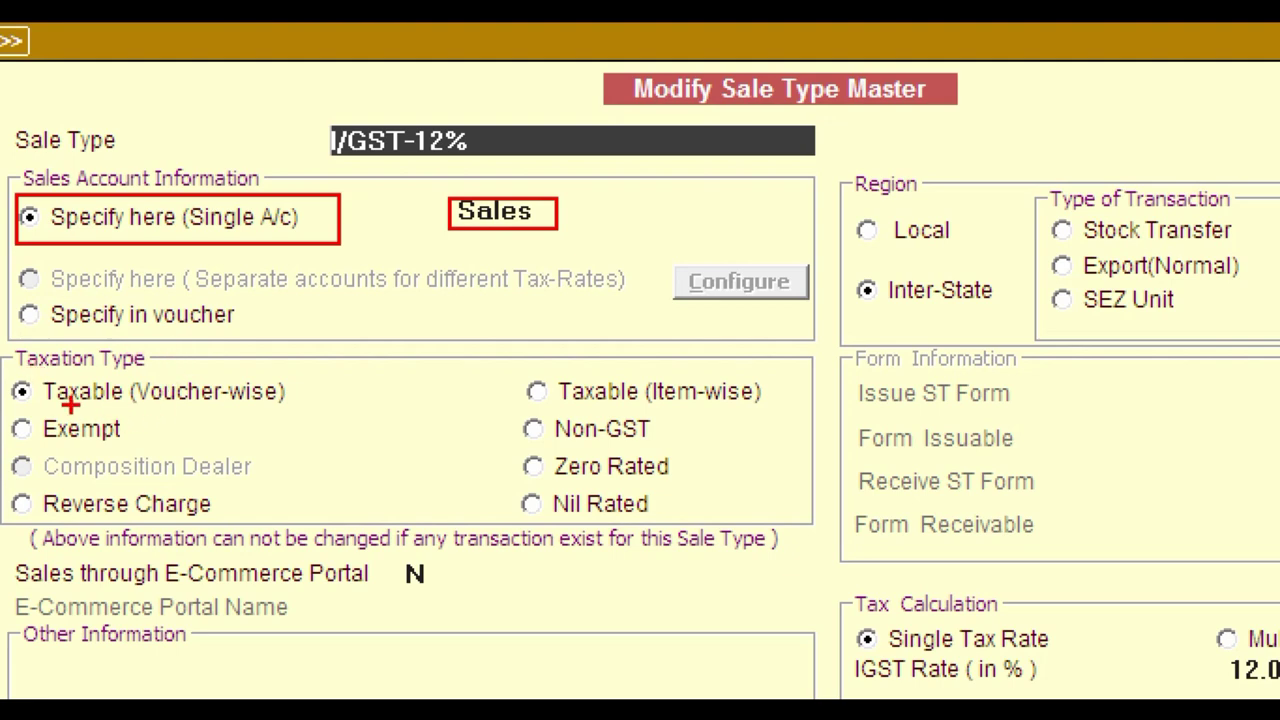
pyautogui.moveTo(310, 352)
pyautogui.mouseDown()
pyautogui.moveTo(80, 352)
pyautogui.moveTo(348, 466)
pyautogui.moveTo(72, 352)
pyautogui.mouseUp()
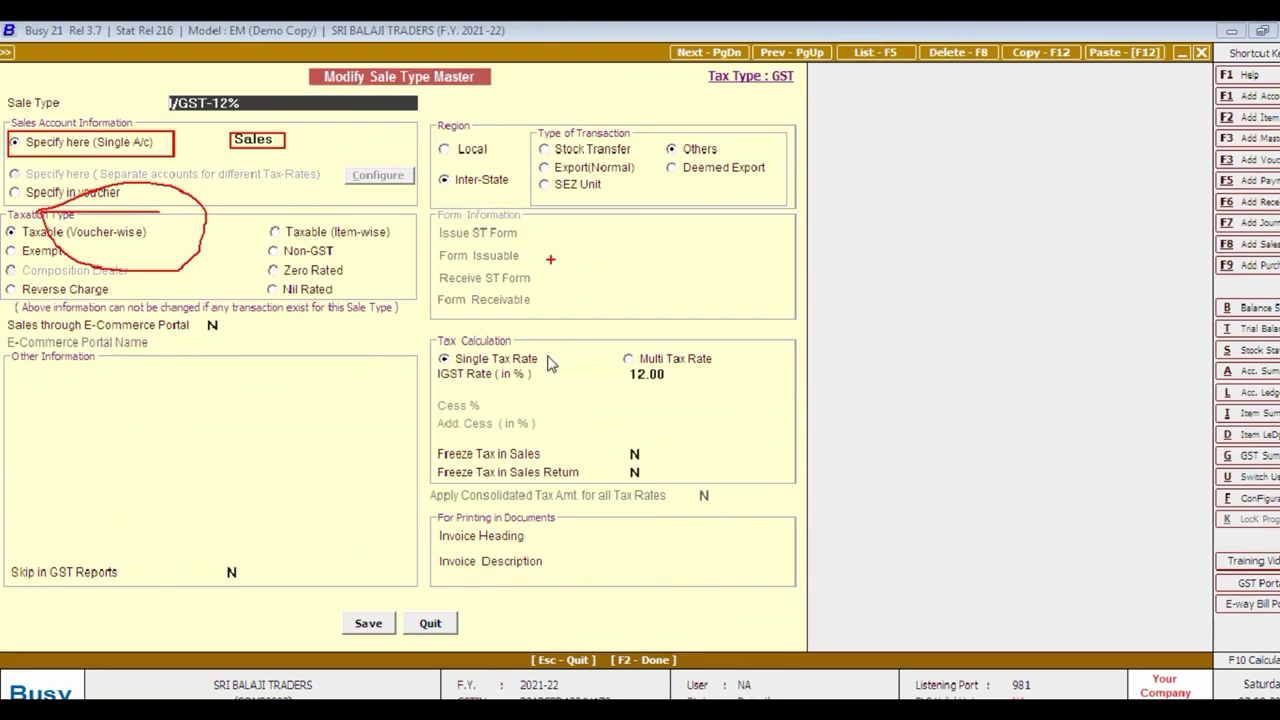
pyautogui.press('Escape')
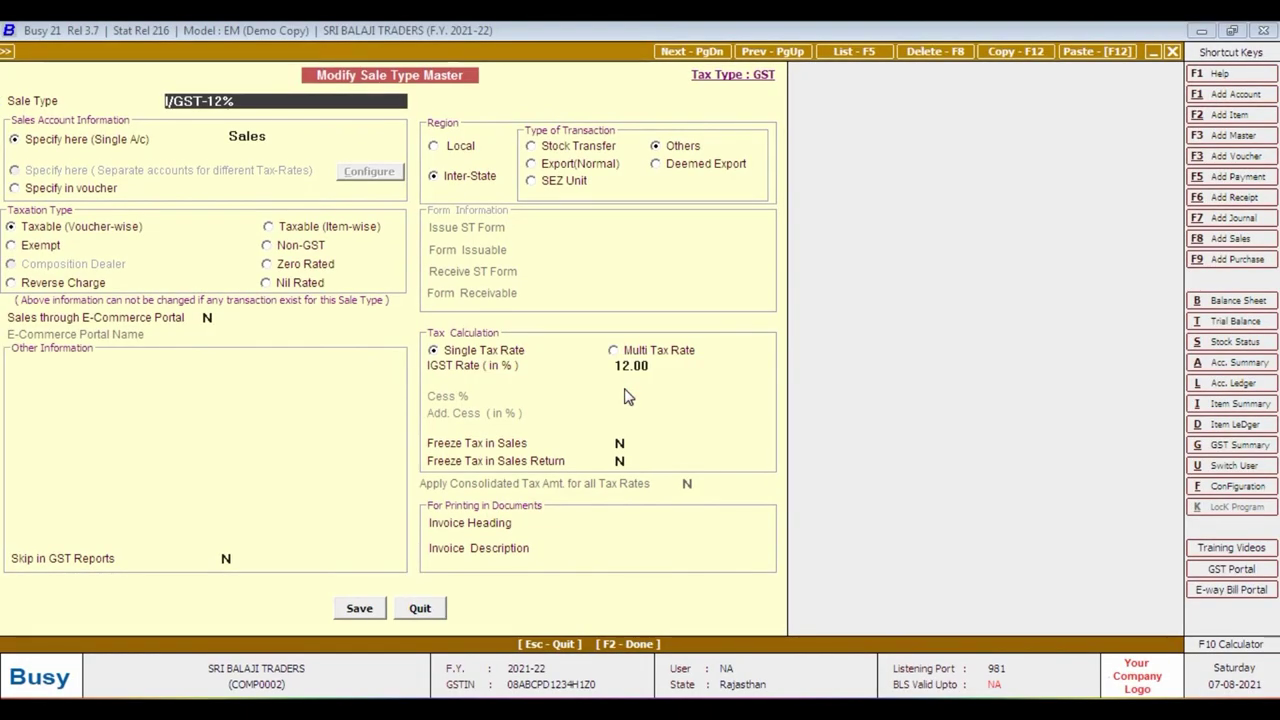
pyautogui.click(422, 607)
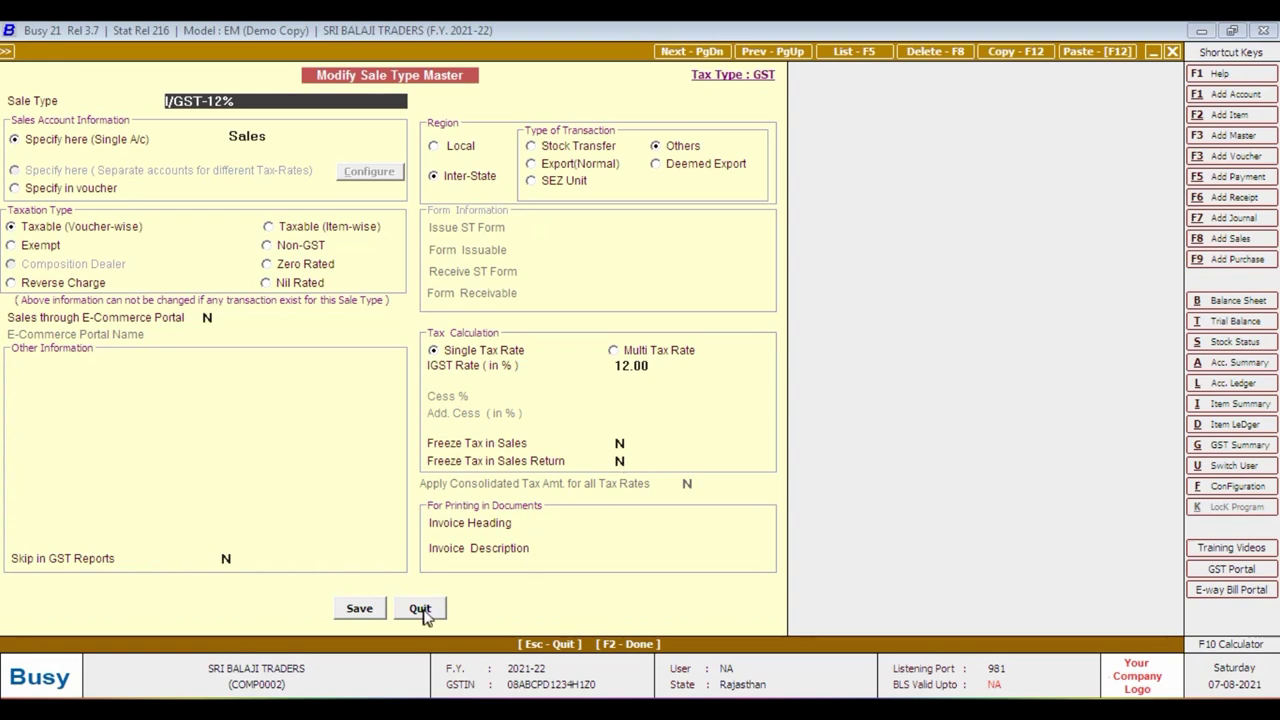
# Open the L/GST-12% sale type and examine its single tax rate calculation with the CGST and SGST rates
pyautogui.press('Down')
pyautogui.press('Down')
pyautogui.press('Down')
pyautogui.press('Down')
pyautogui.press('Down')
pyautogui.press('Down')
pyautogui.press('Down')
pyautogui.press('Down')
pyautogui.press('Down')
pyautogui.press('Down')
pyautogui.press('Down')
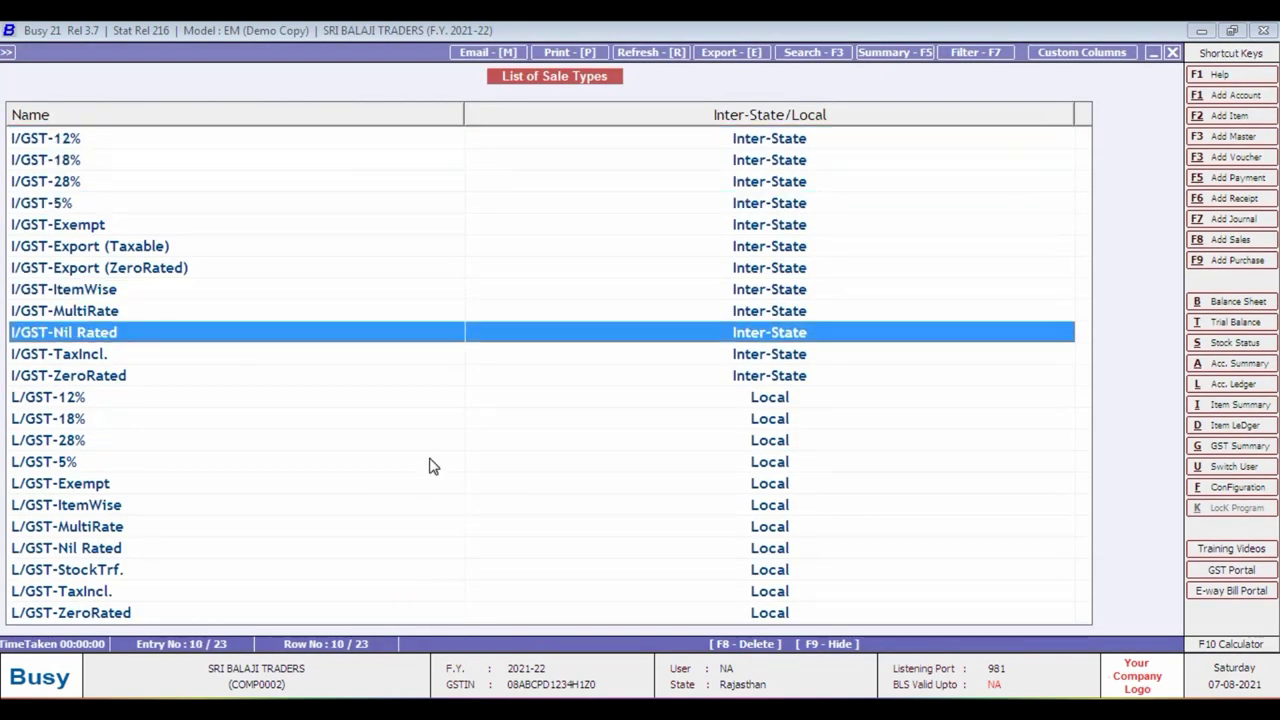
pyautogui.press('Return')
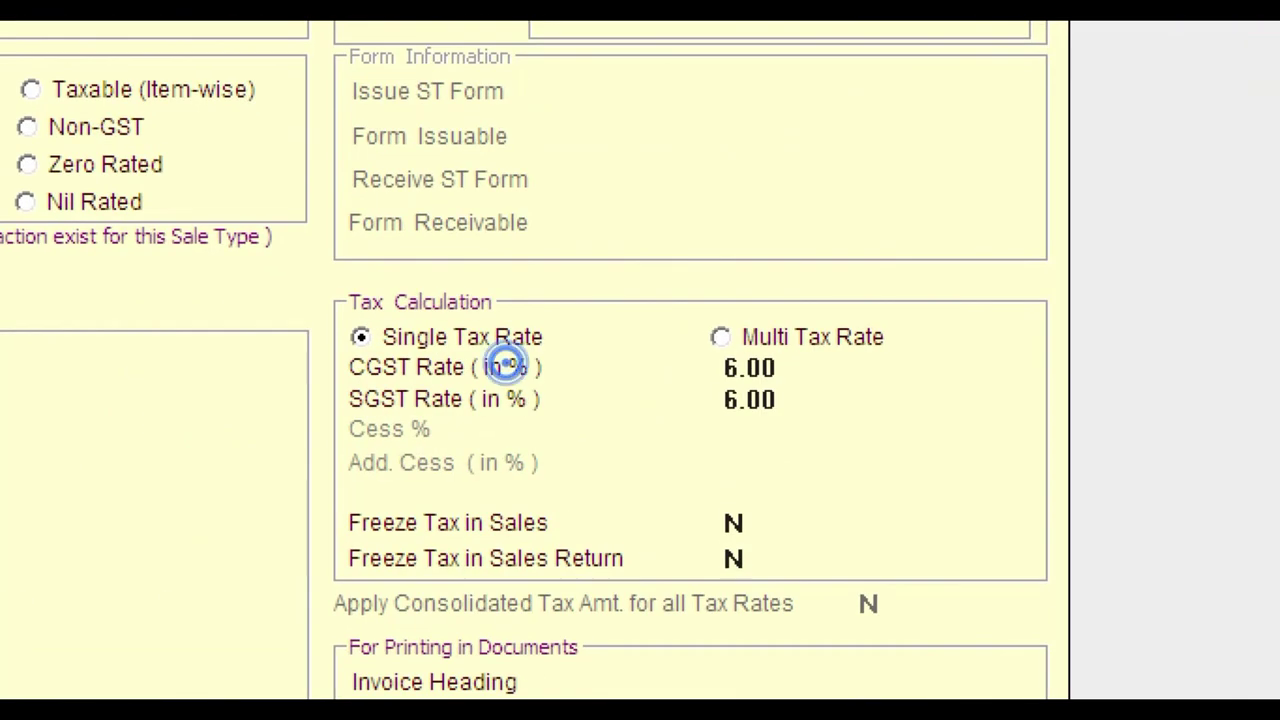
pyautogui.moveTo(317, 279); pyautogui.dragTo(612, 442)
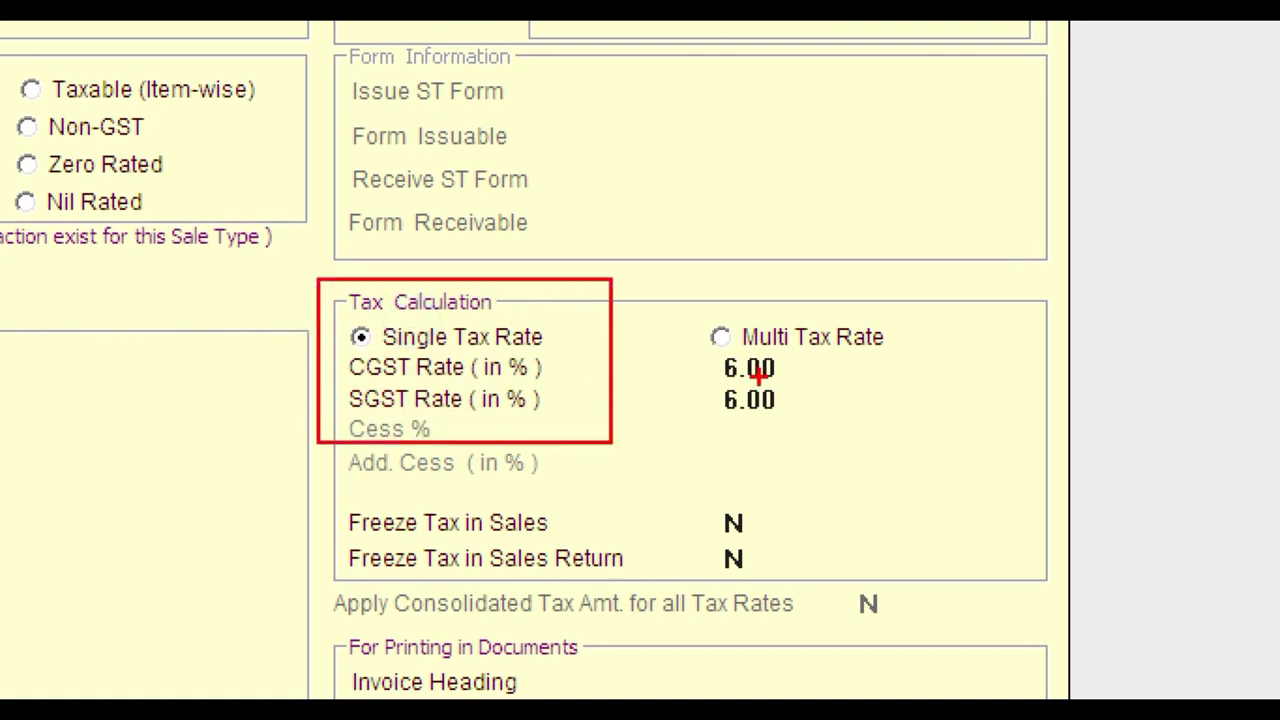
pyautogui.moveTo(778, 368); pyautogui.dragTo(831, 365)
pyautogui.moveTo(554, 374); pyautogui.dragTo(666, 366)
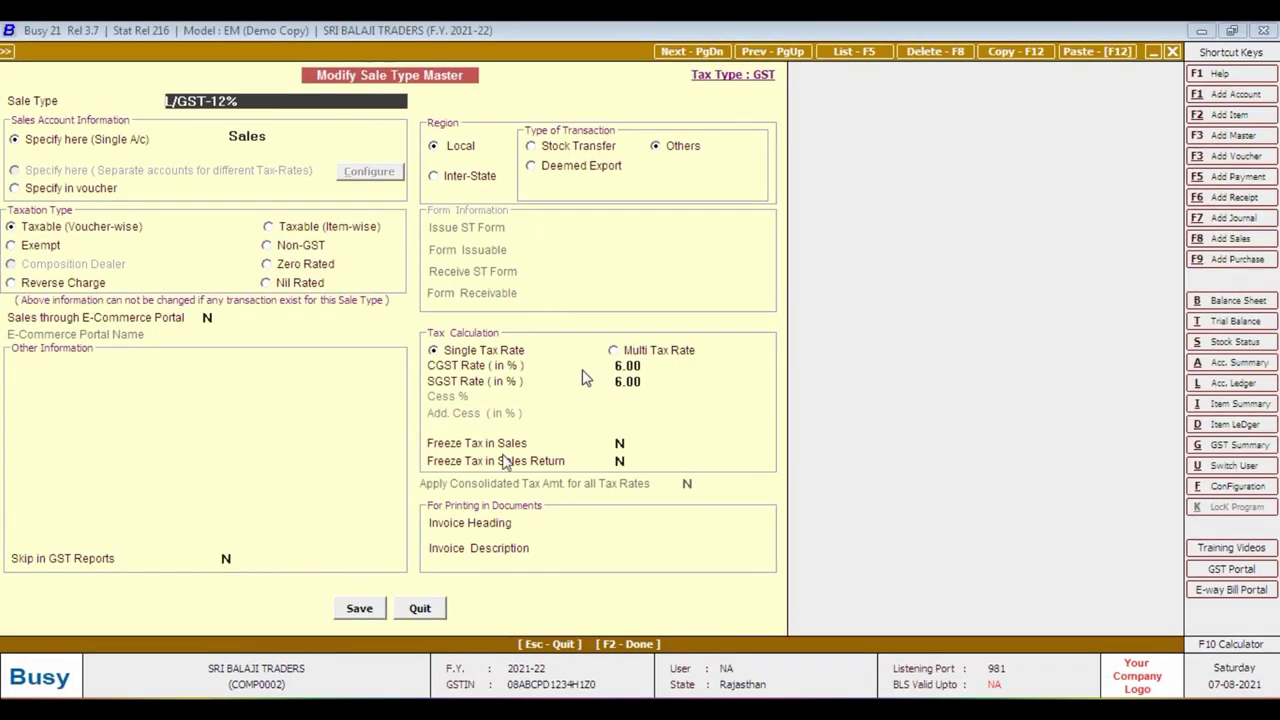
# Quit the L/GST-12% sale type without saving and close the list of sale types
pyautogui.click(421, 608)
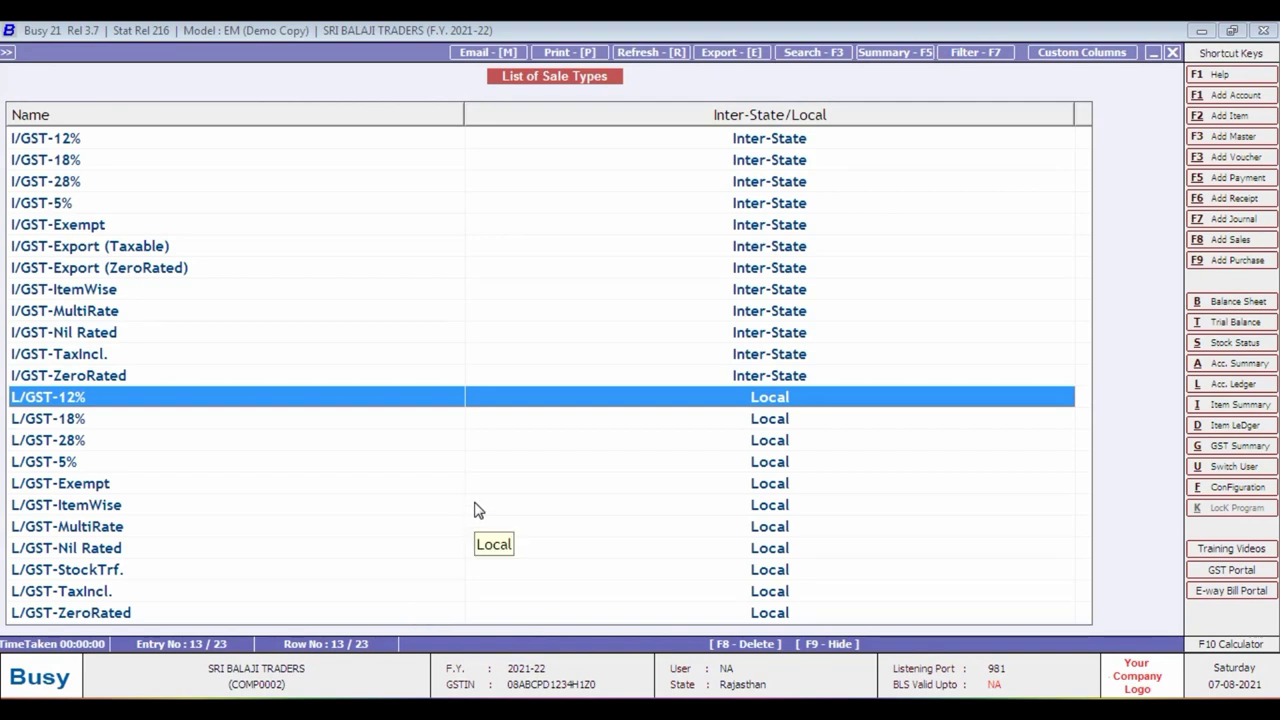
pyautogui.press('Escape')
pyautogui.press('Escape')
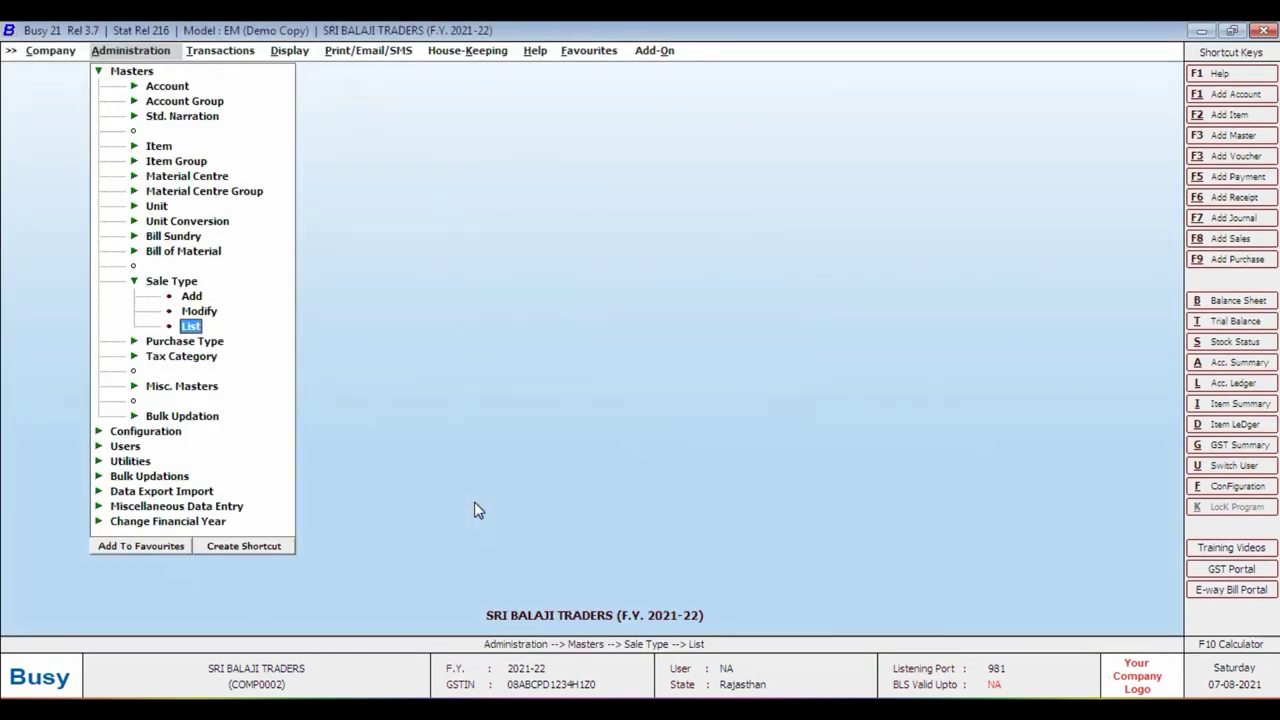
# Start a new sales voucher and choose the Main series
pyautogui.press('Right')
pyautogui.press('Return')
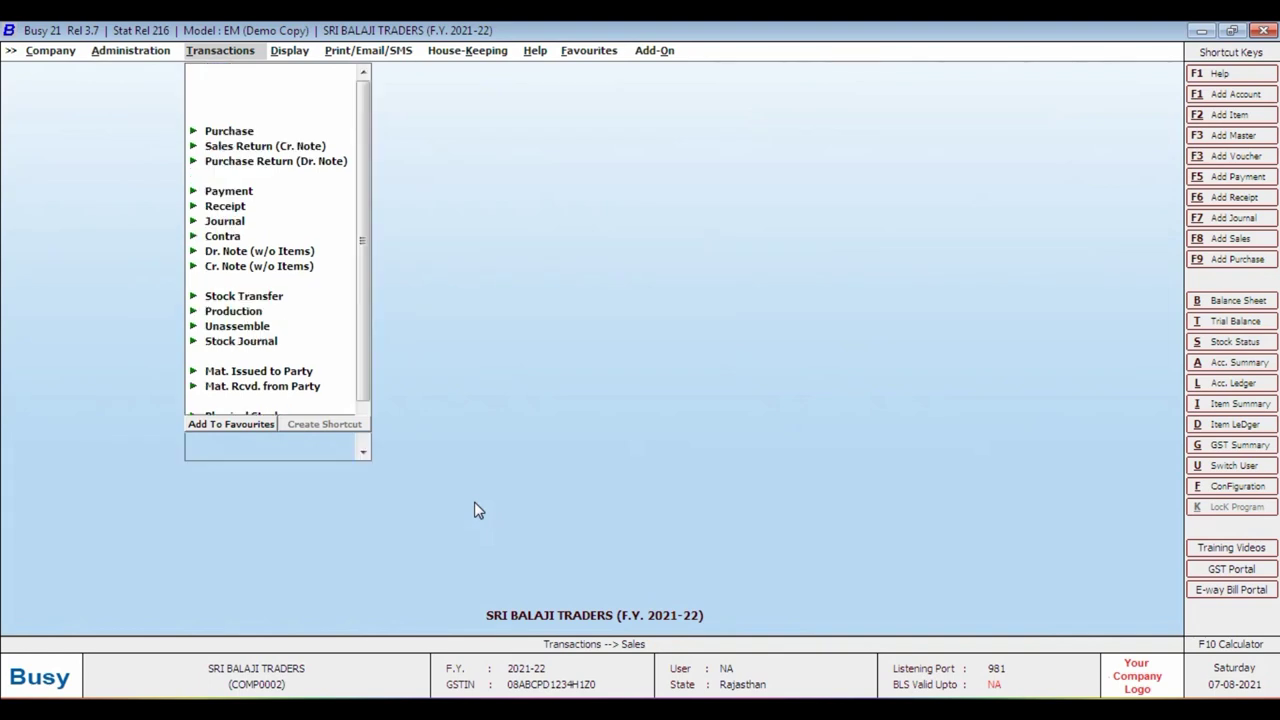
pyautogui.press('Return')
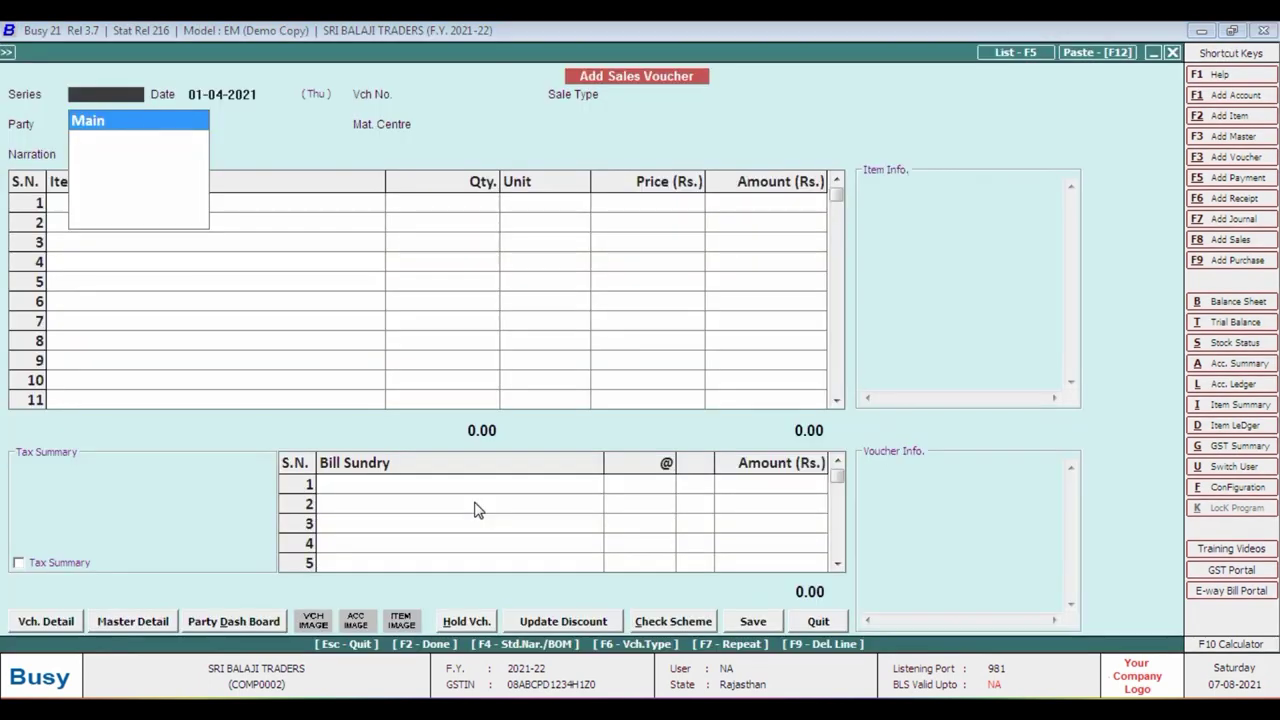
pyautogui.press('Return')
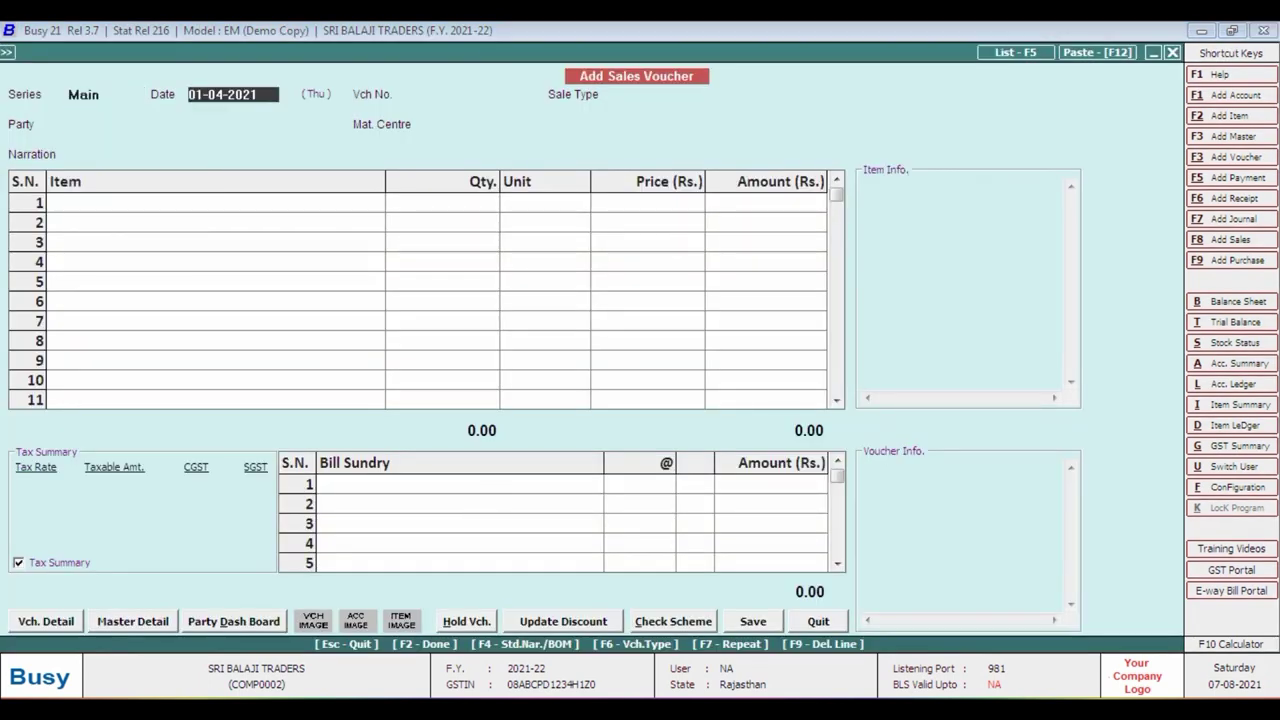
# Consult the invoice 1.pdf in Adobe Reader and set the sales voucher's date to 05-08-2021 and its voucher number to 1
pyautogui.click(378, 648)
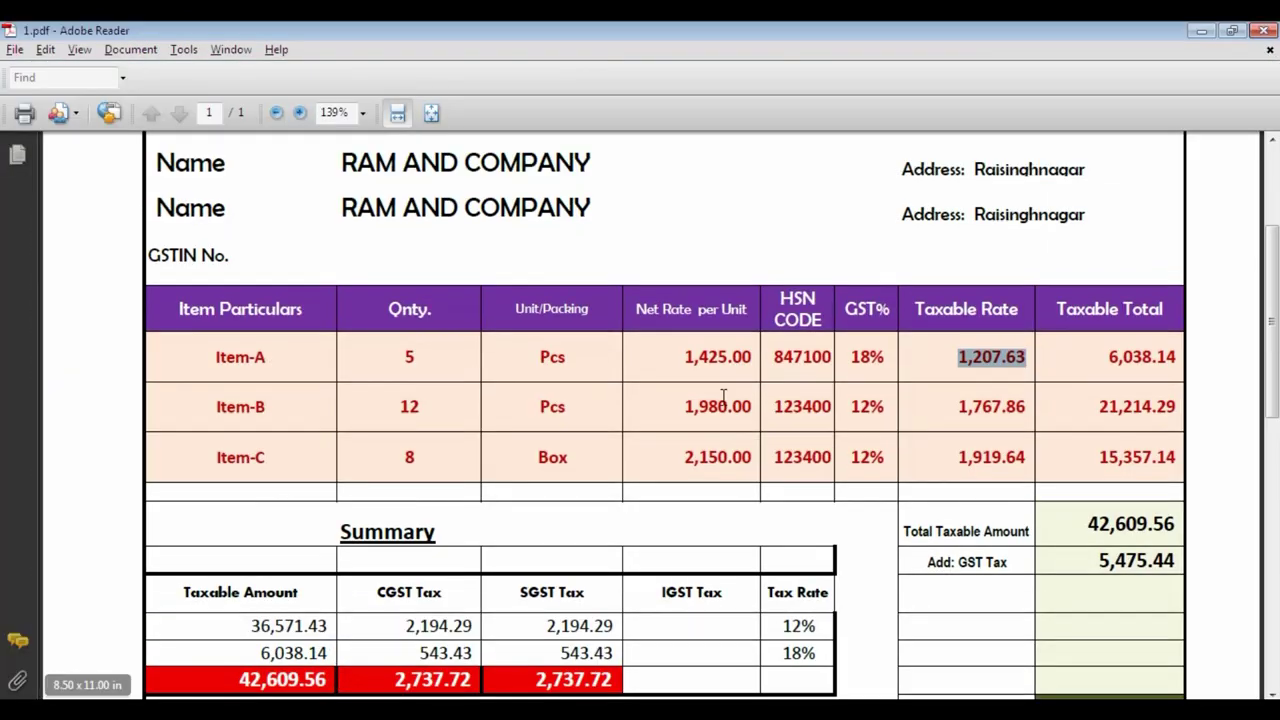
pyautogui.scroll(5, 600, 420)
pyautogui.scroll(-2, 500, 500)
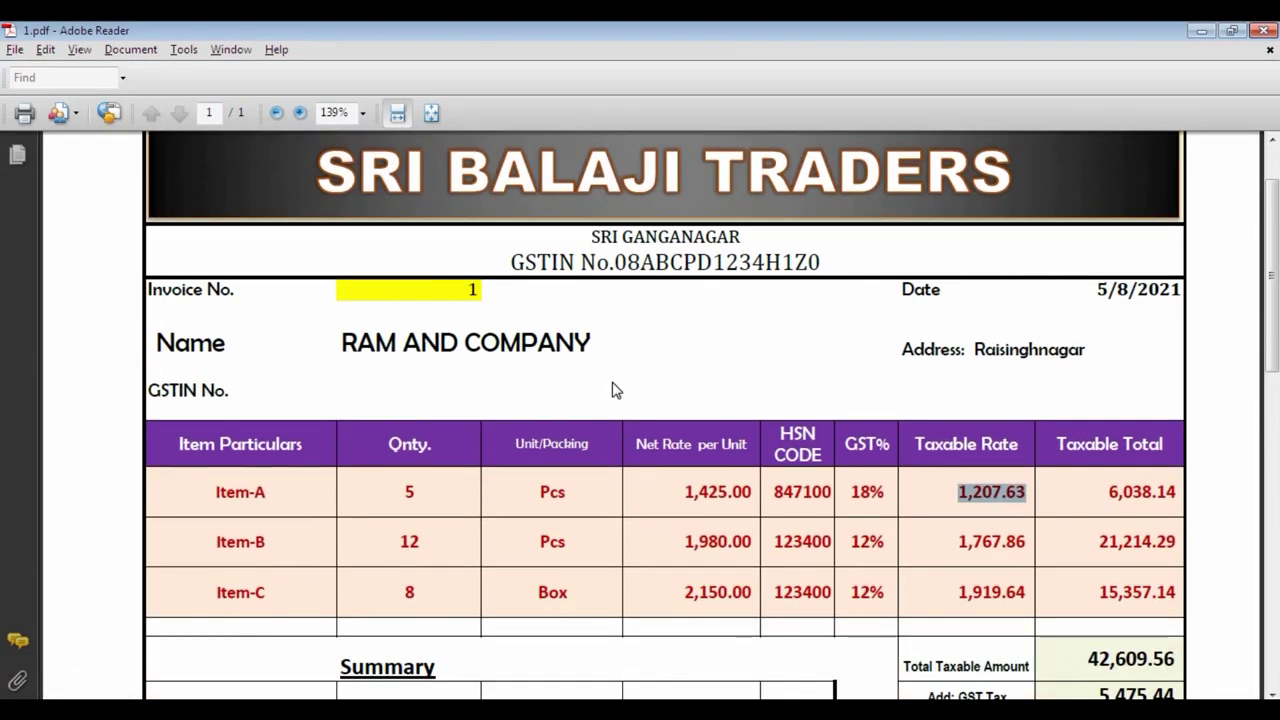
pyautogui.hotkey('alt', 'Tab')
pyautogui.write('5')
pyautogui.press('Return')
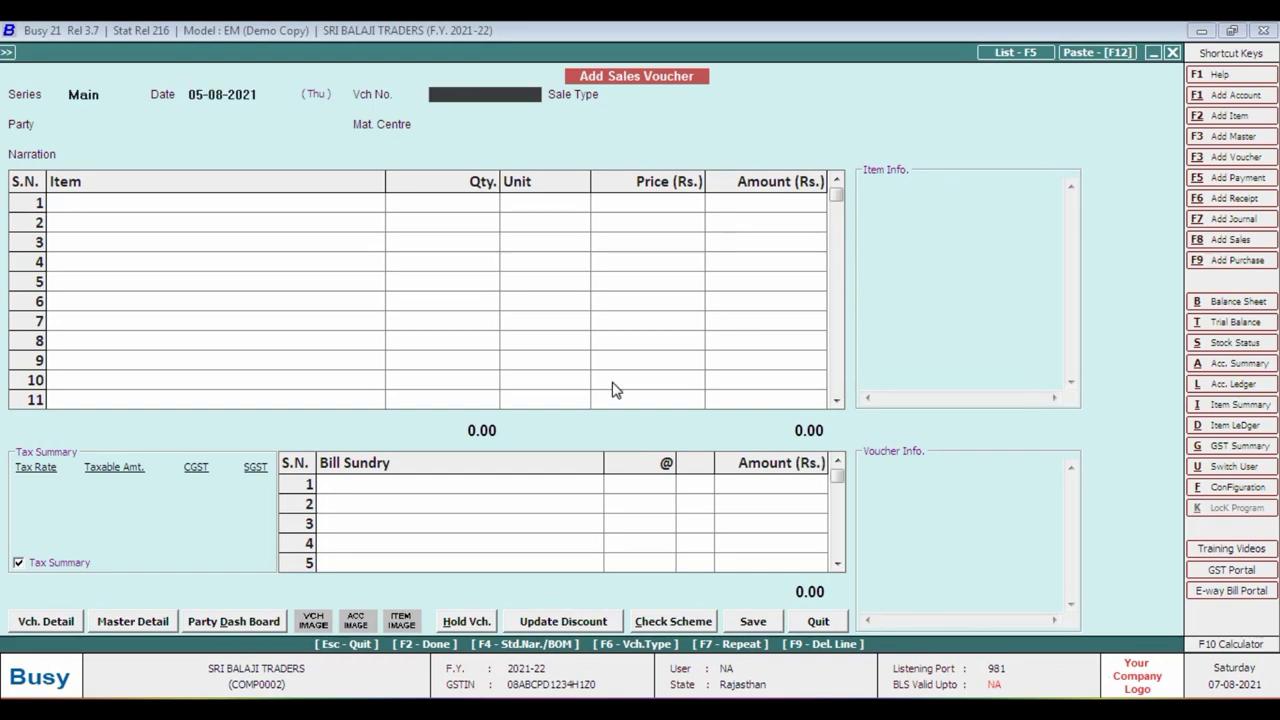
pyautogui.hotkey('alt', 'Tab')
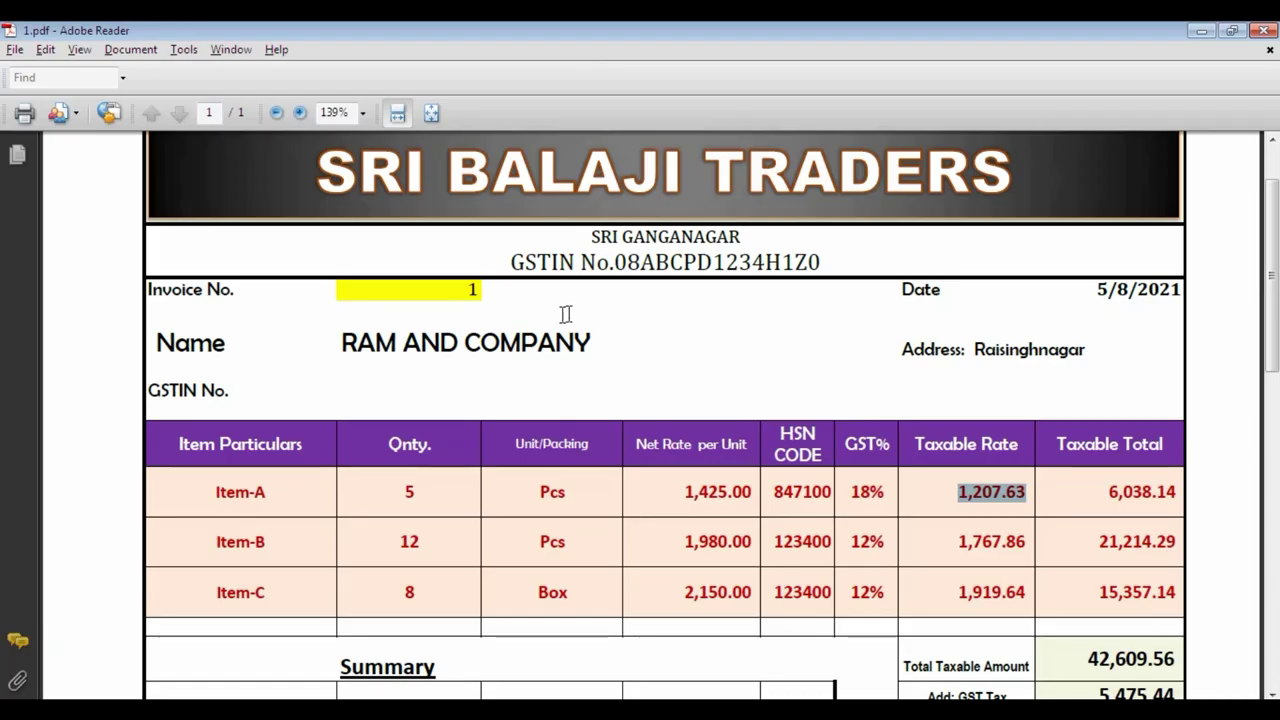
pyautogui.hotkey('alt', 'Tab')
pyautogui.write('1')
pyautogui.press('Return')
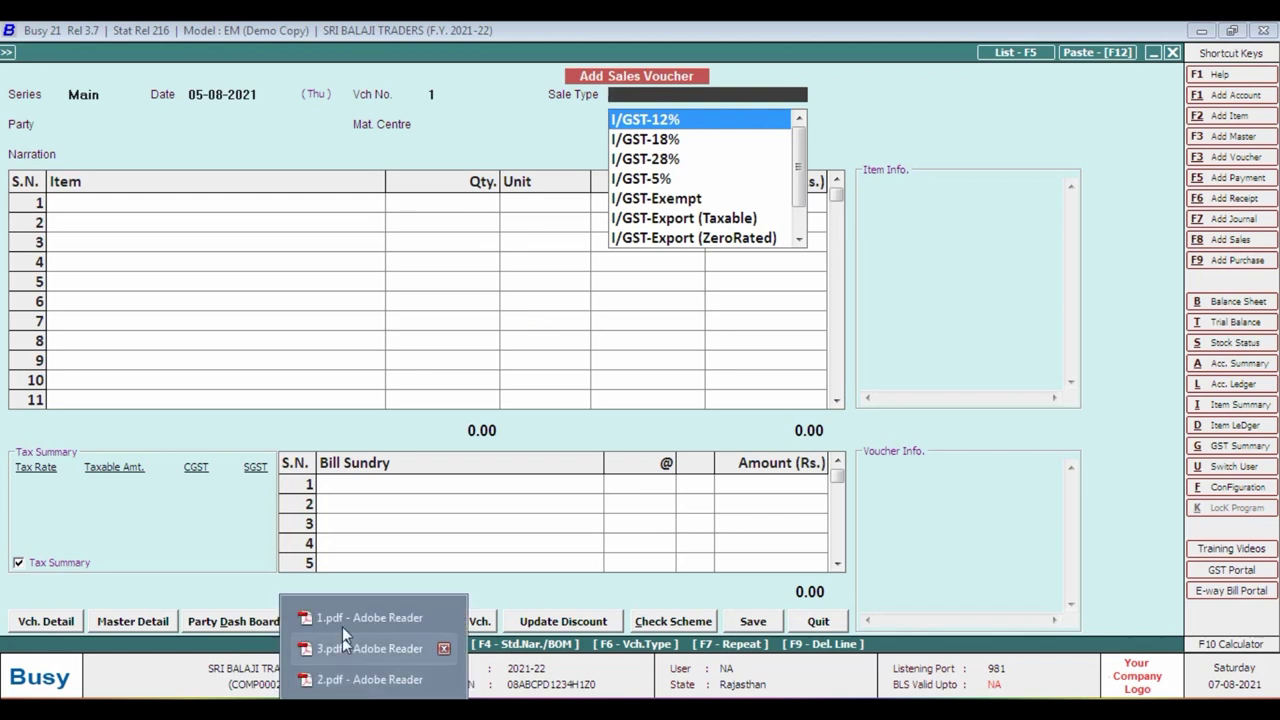
# Check the items' GST rates in the invoice 1.pdf and set the voucher's sale type to L/GST-18%
pyautogui.click(342, 626)
pyautogui.scroll(-5, 566, 366)
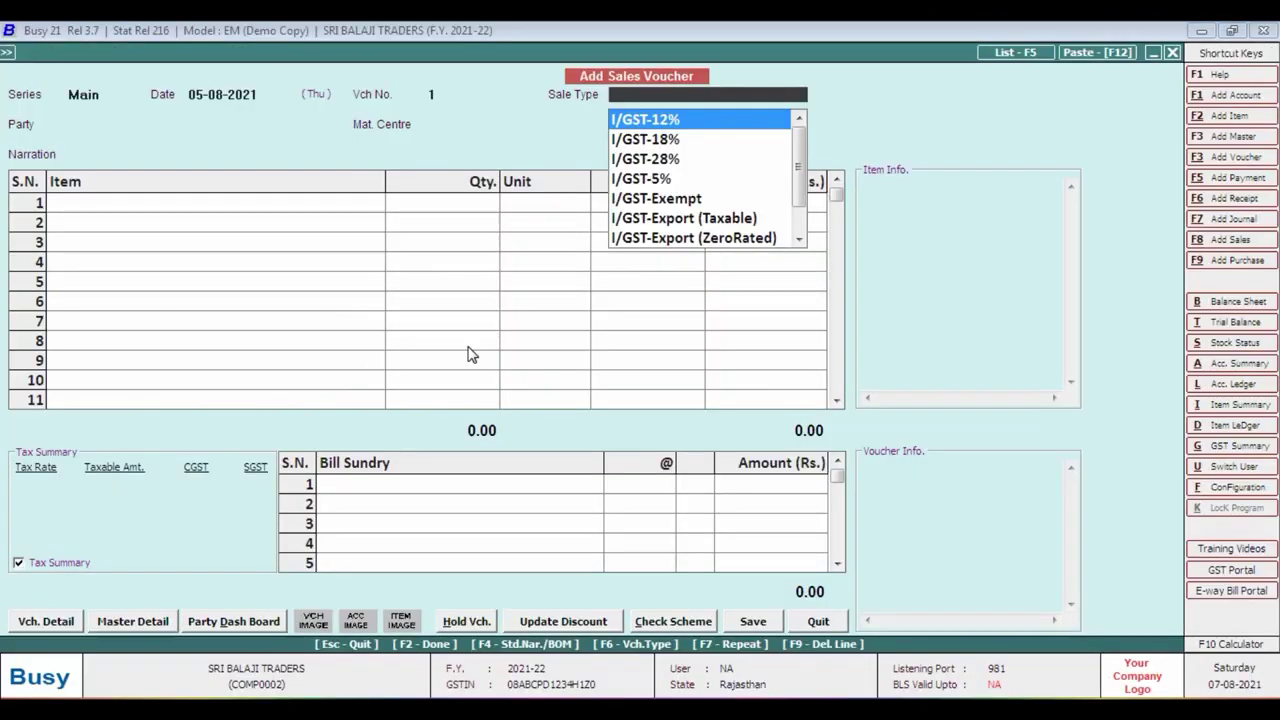
pyautogui.write('L')
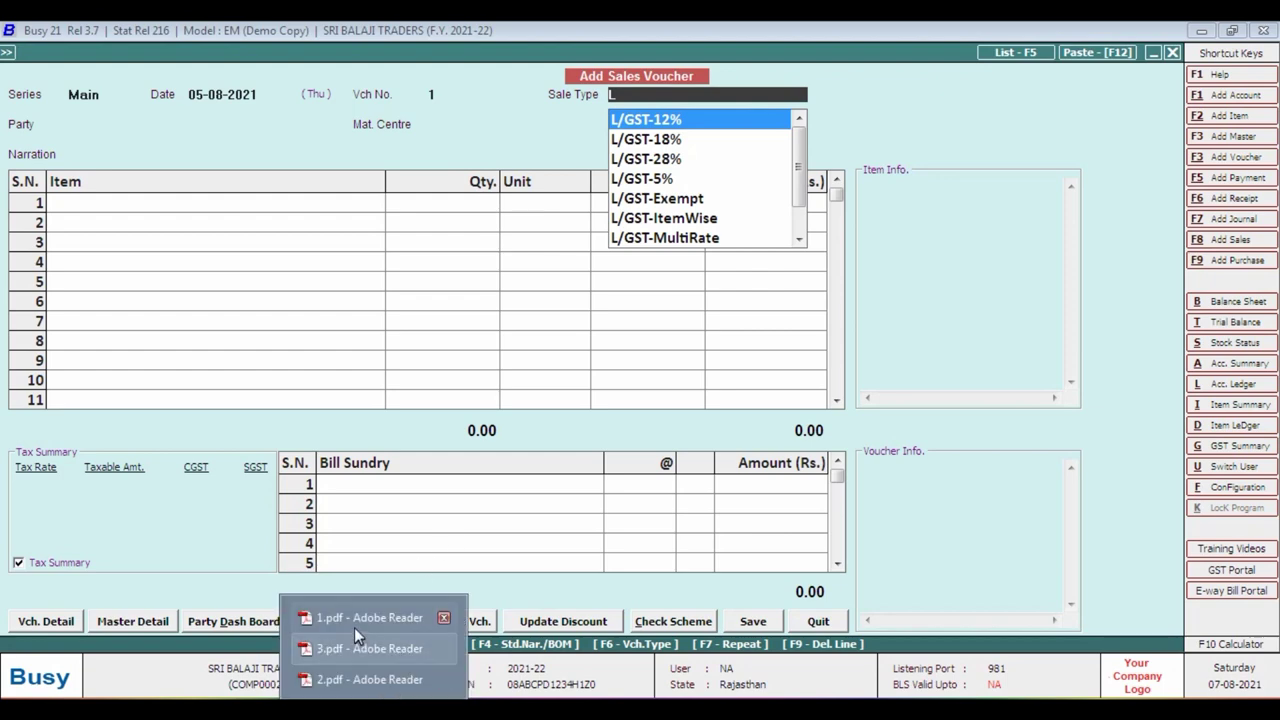
pyautogui.click(352, 623)
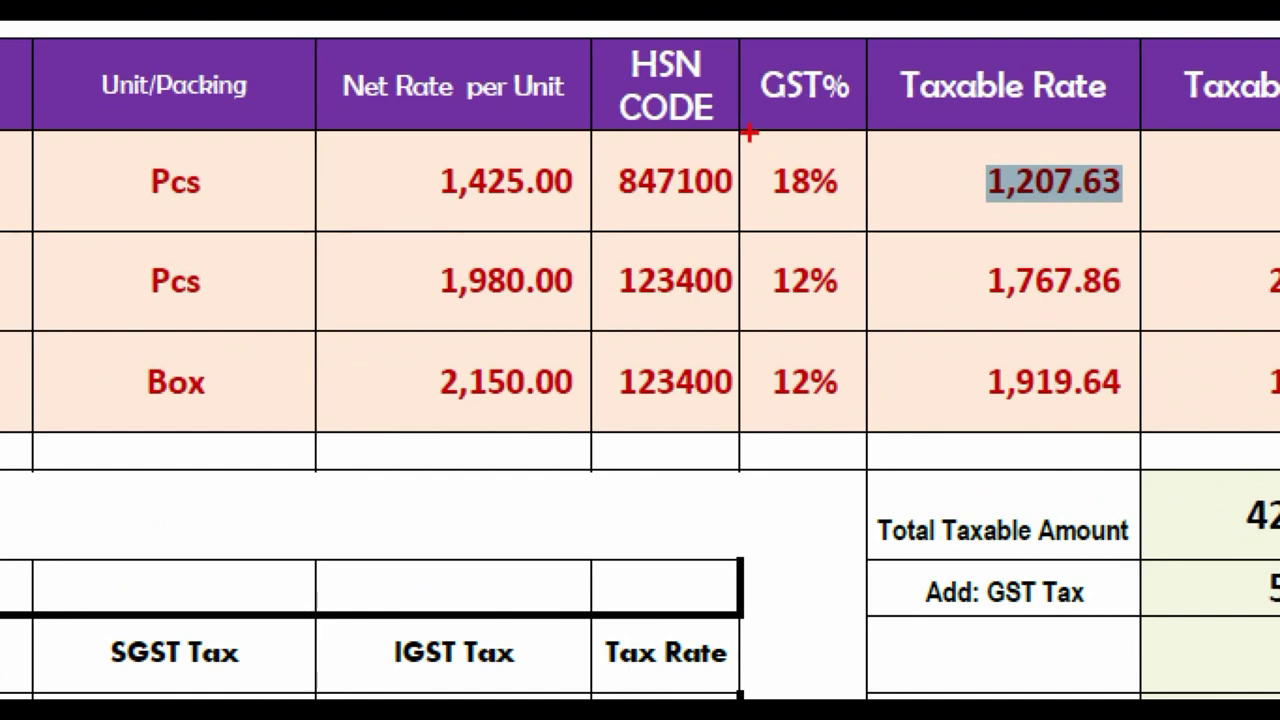
pyautogui.moveTo(749, 131)
pyautogui.mouseDown()
pyautogui.moveTo(836, 237)
pyautogui.moveTo(870, 224)
pyautogui.mouseUp()
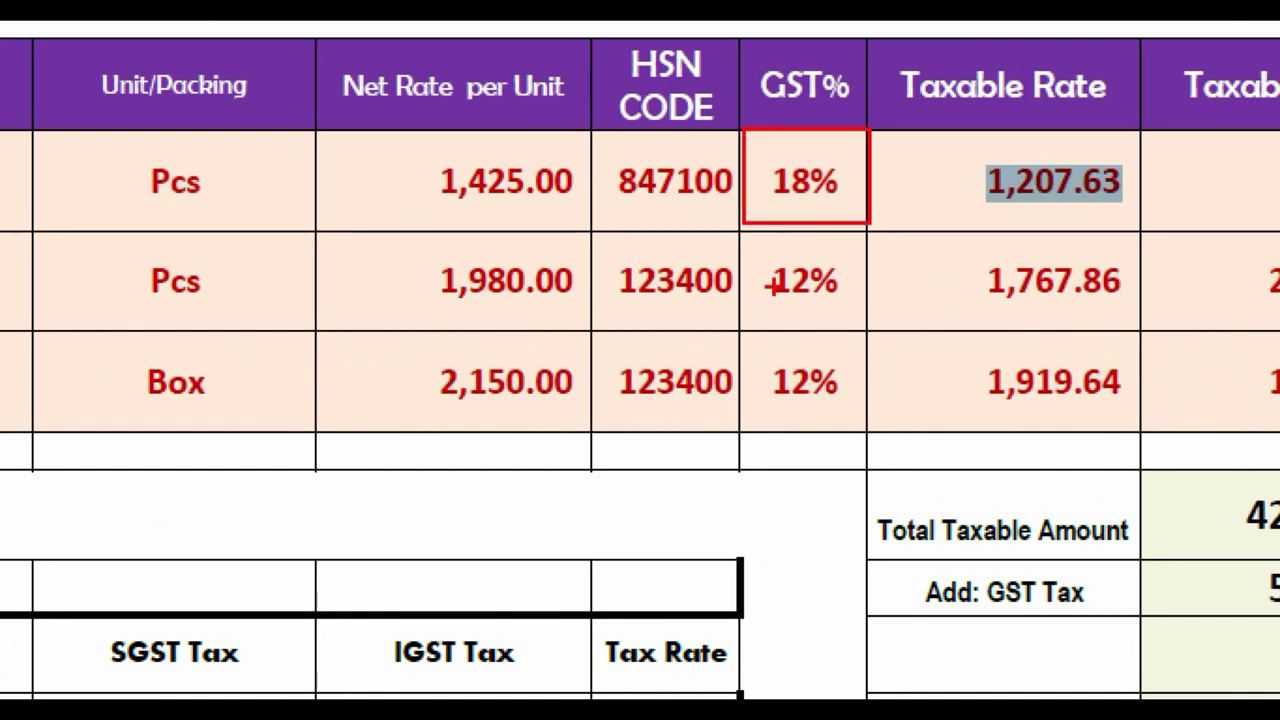
pyautogui.moveTo(753, 238)
pyautogui.mouseDown()
pyautogui.moveTo(843, 291)
pyautogui.moveTo(869, 400)
pyautogui.moveTo(855, 422)
pyautogui.mouseUp()
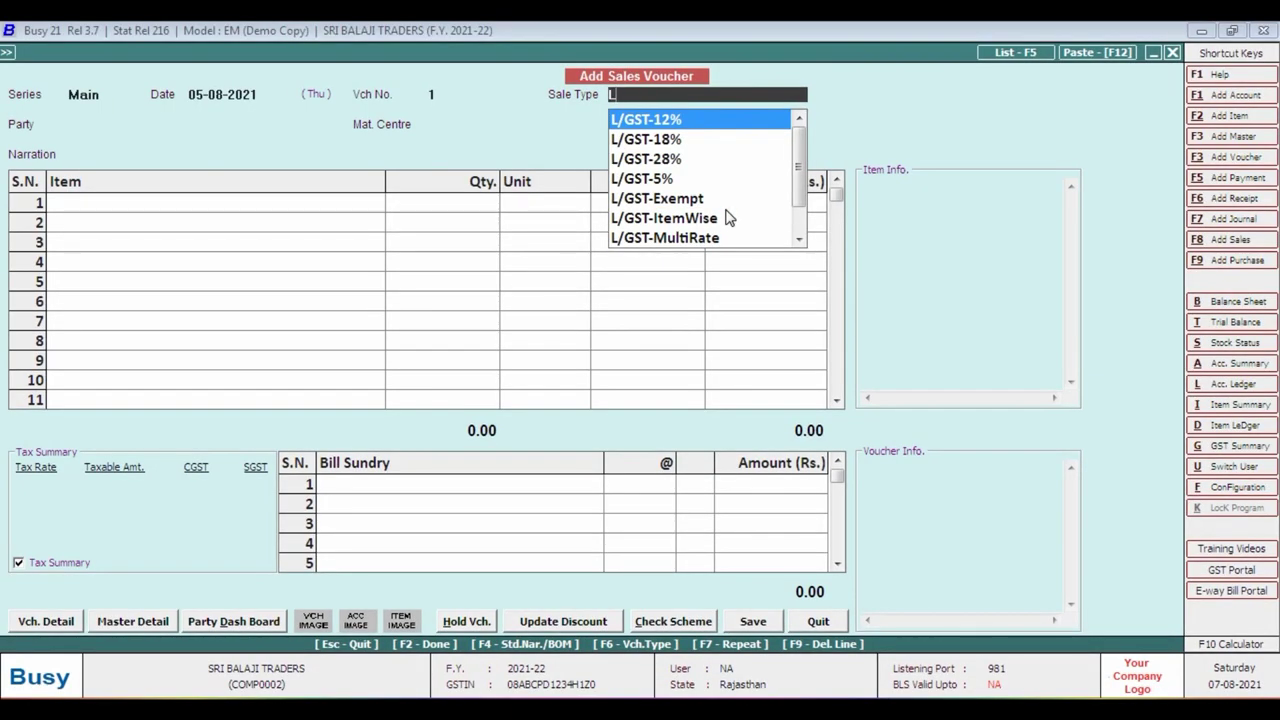
pyautogui.press('Down')
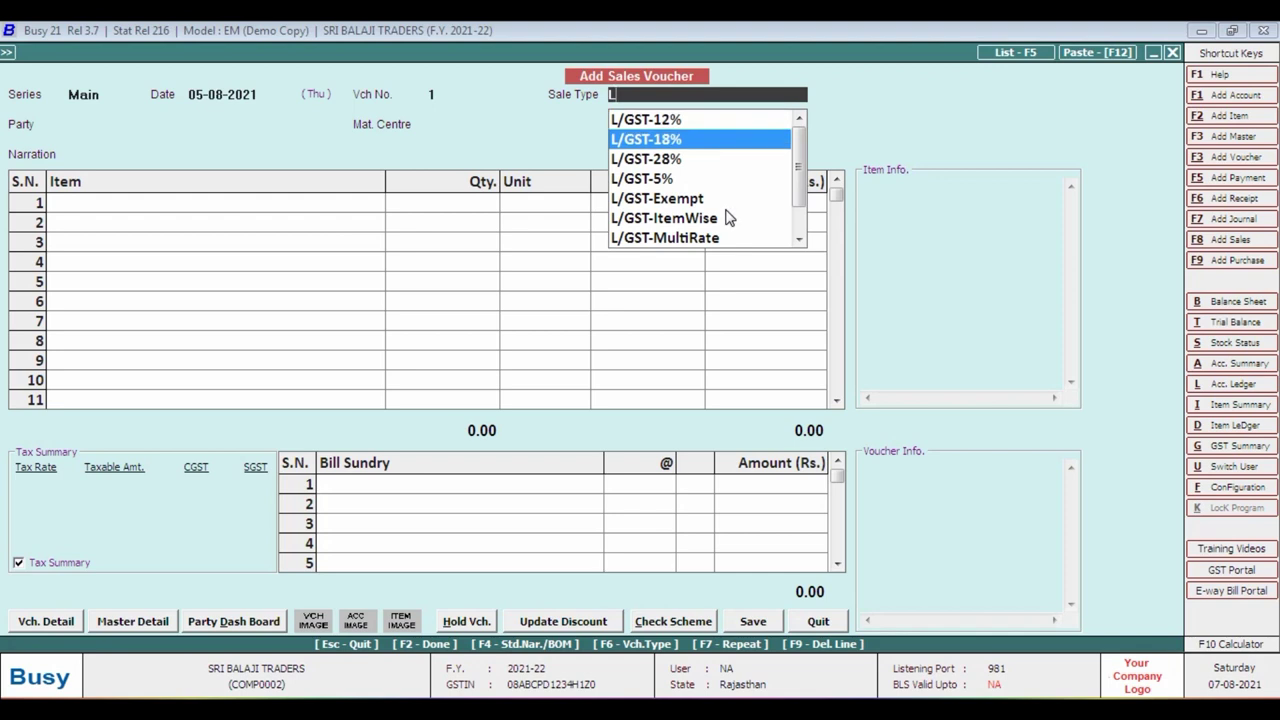
pyautogui.press('Return')
# Set the voucher's party to RAM AND COMPANY, as named in the invoice, and its material centre to Main Store
pyautogui.hotkey('alt', 'Tab')
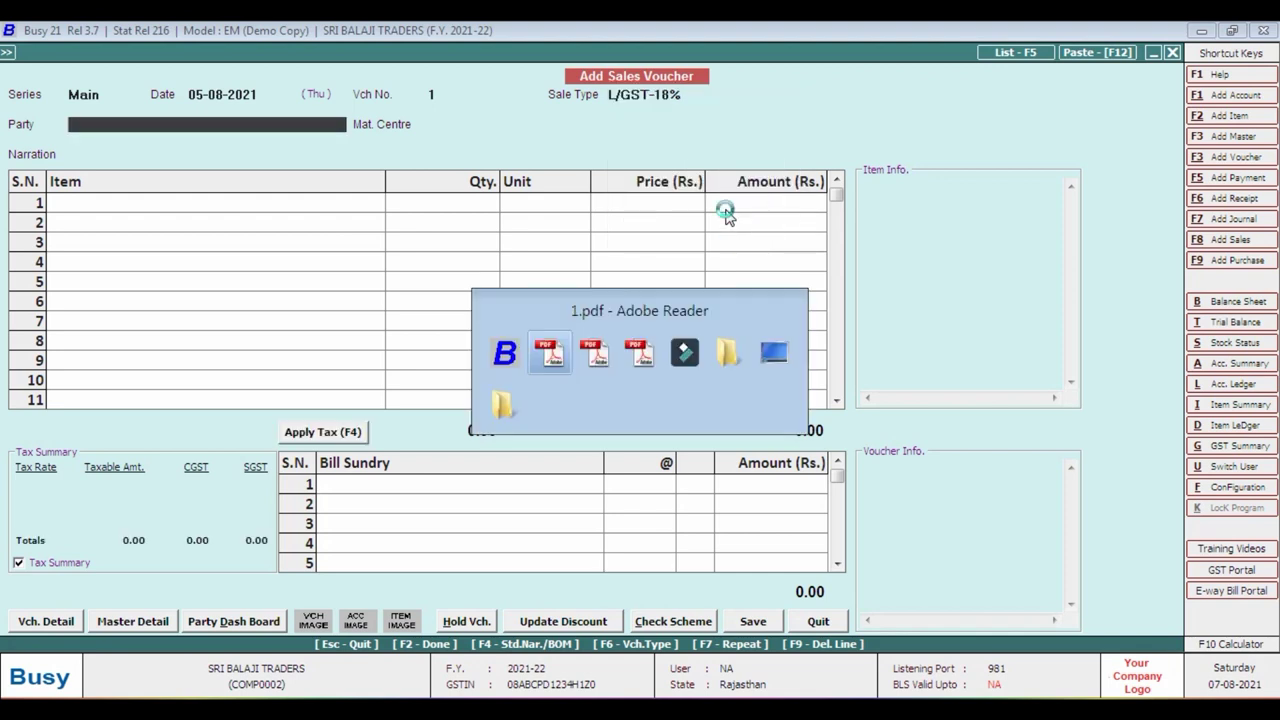
pyautogui.scroll(3, 423, 306)
pyautogui.hotkey('alt', 'Tab')
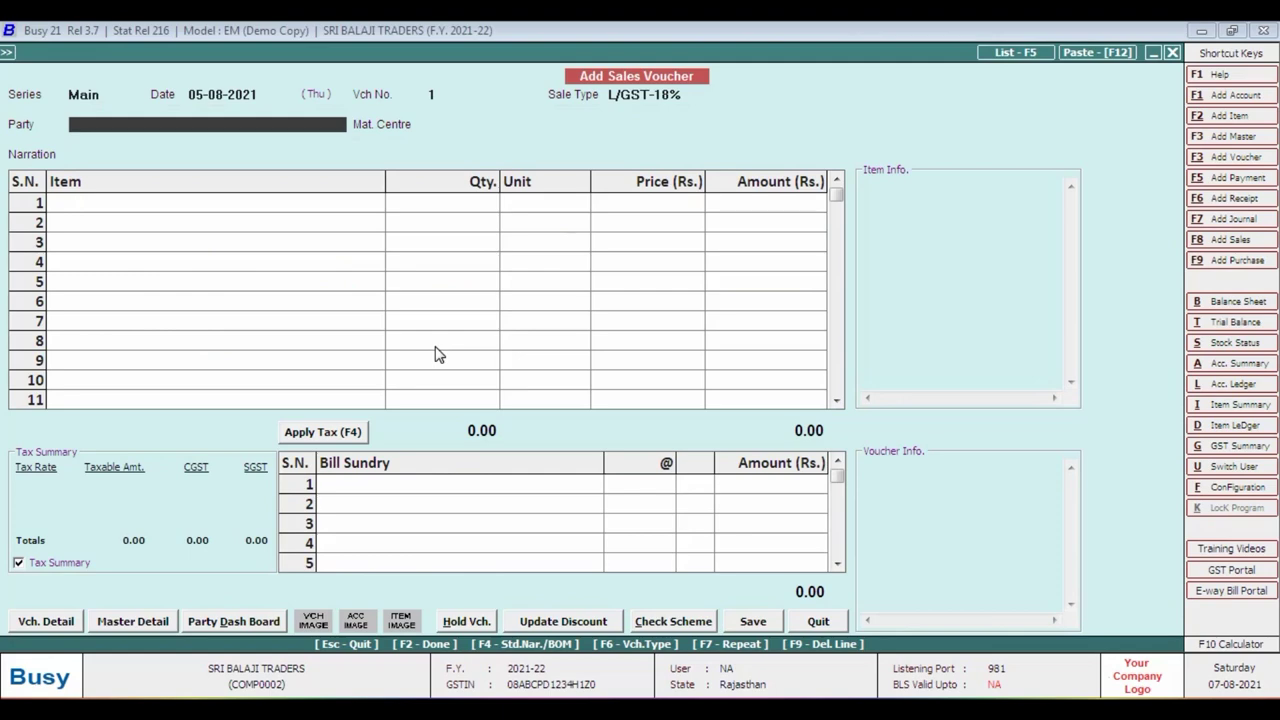
pyautogui.write('ram')
pyautogui.press('Return')
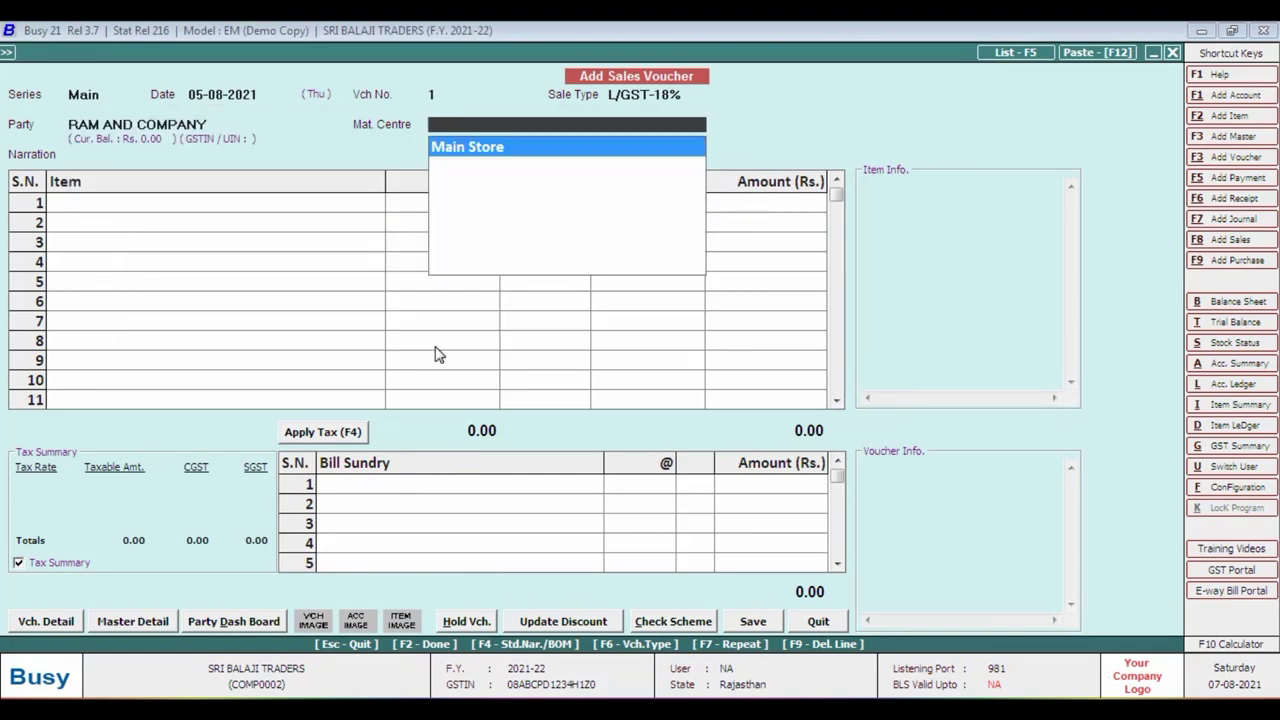
pyautogui.press('Return')
# Enter ITEM-A on the voucher's first line with the invoice quantity of 5 Pcs
pyautogui.hotkey('alt', 'Tab')
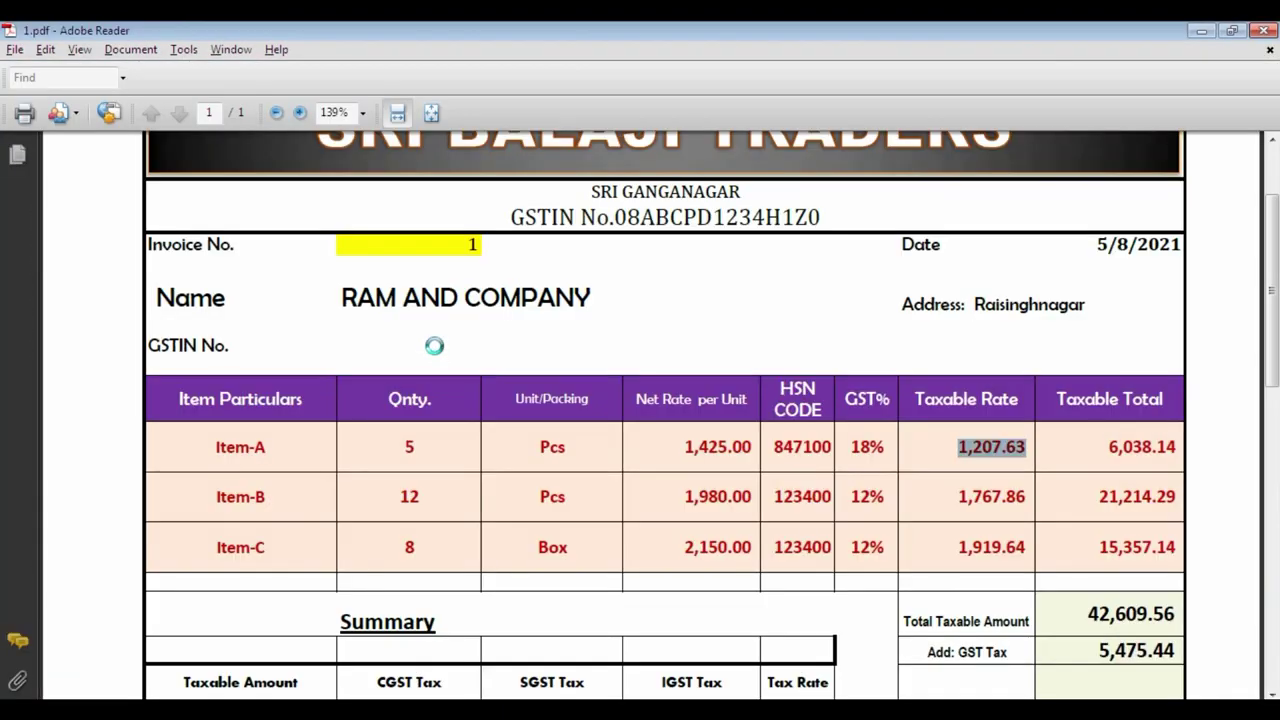
pyautogui.hotkey('alt', 'Tab')
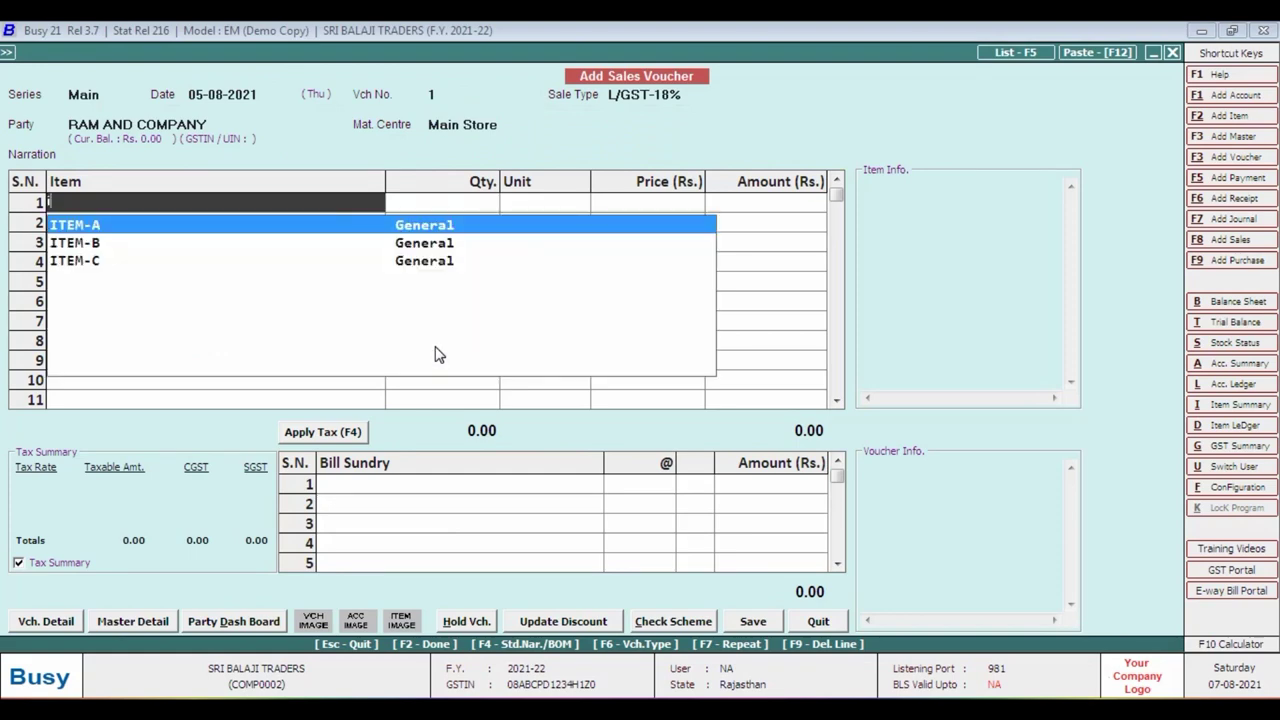
pyautogui.press('Return')
pyautogui.hotkey('alt', 'Tab')
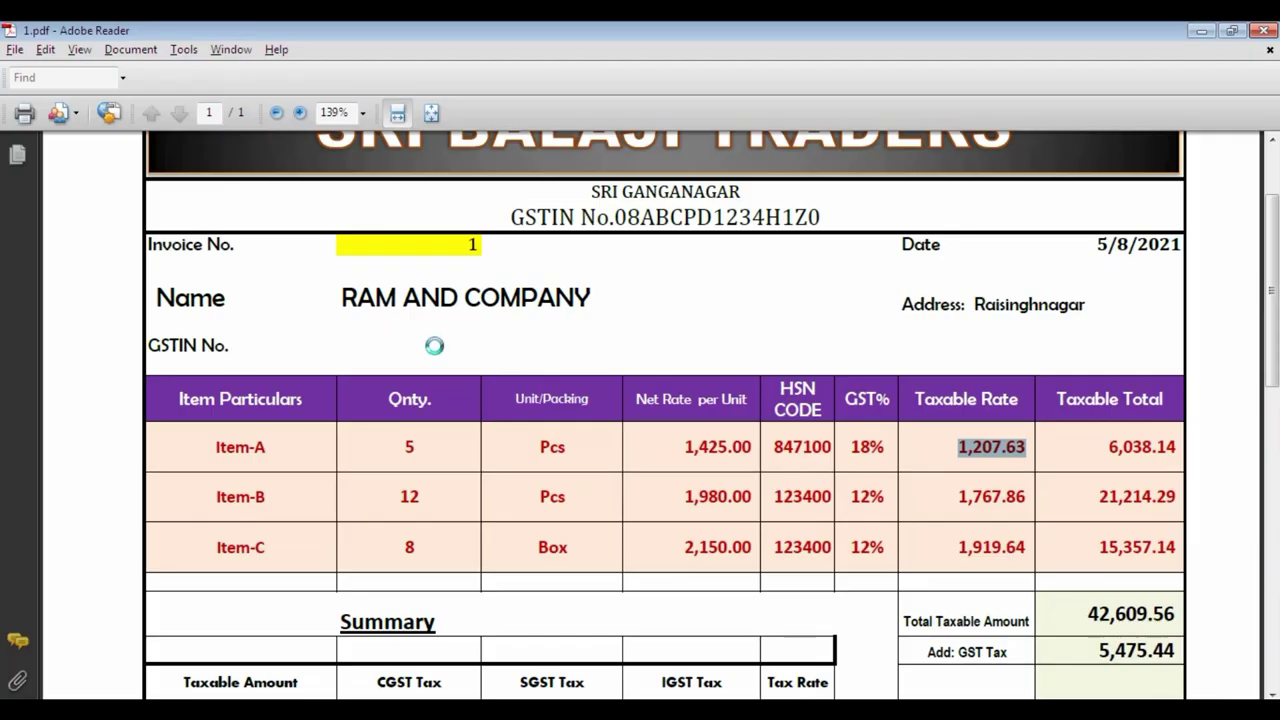
pyautogui.hotkey('alt', 'Tab')
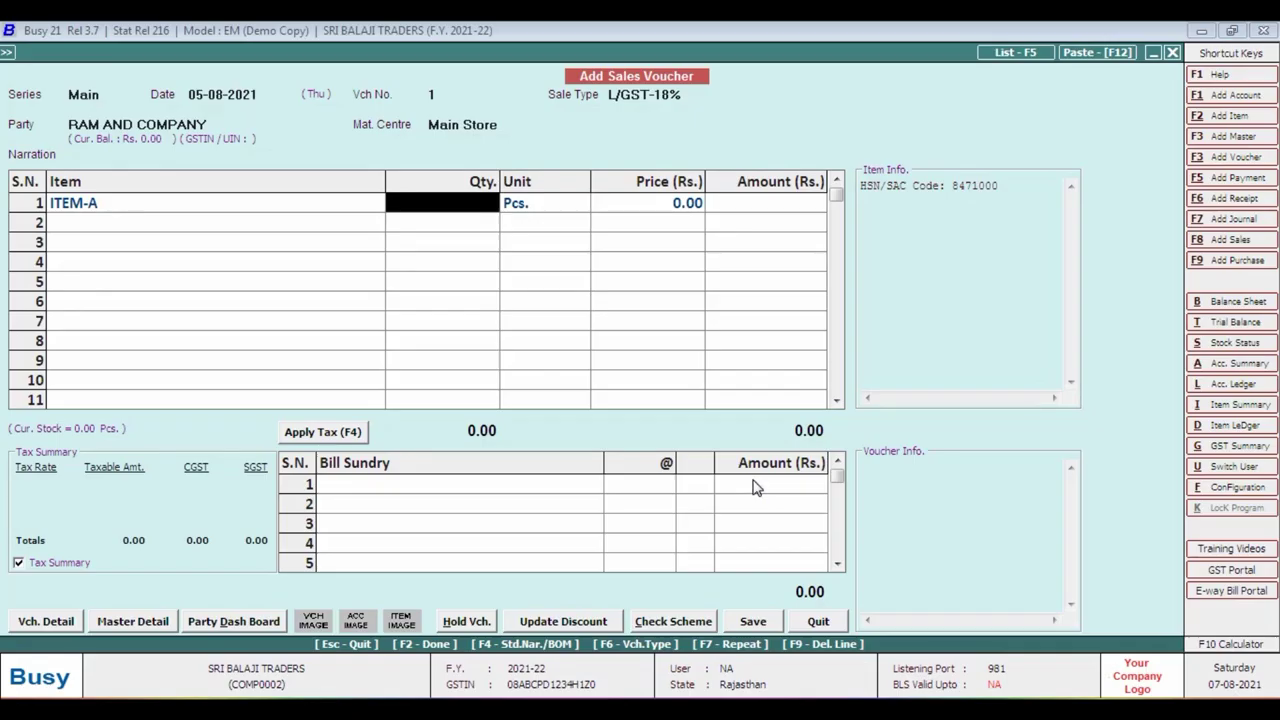
pyautogui.write('5')
pyautogui.press('Return')
pyautogui.press('Return')
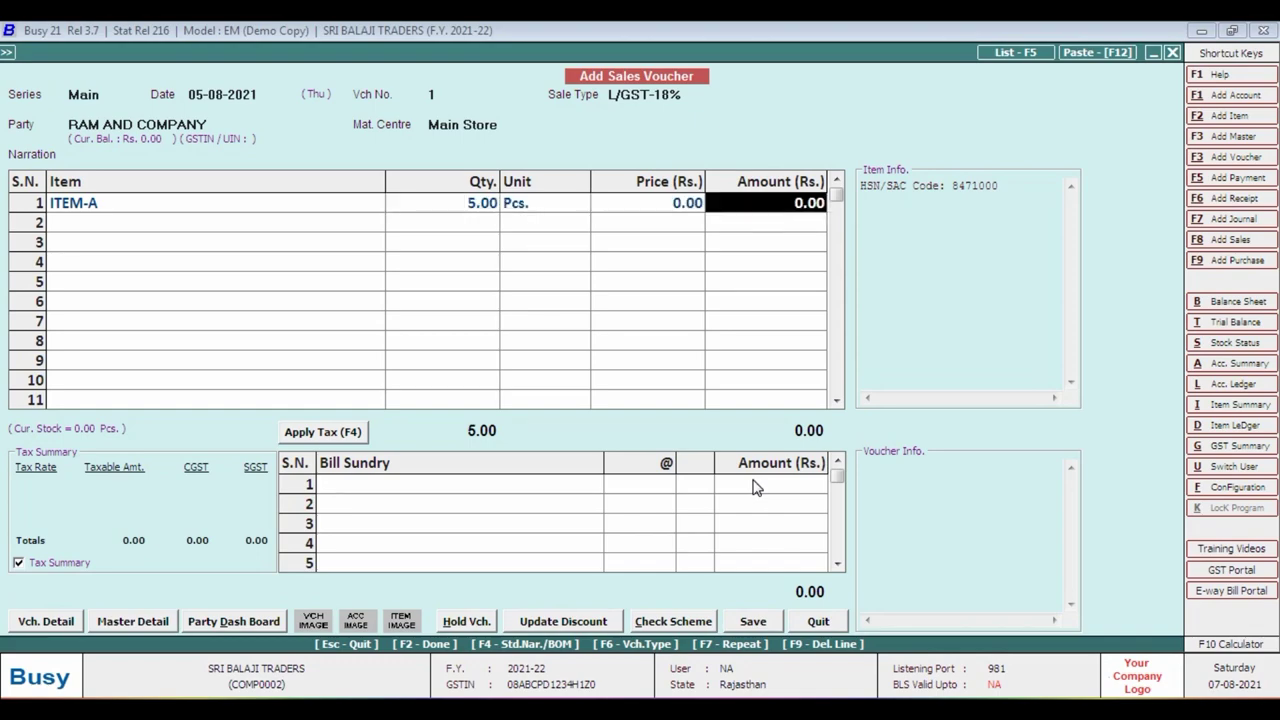
# Look up ITEM-A's taxable total in the invoice and set its line amount to 6,038.14
pyautogui.hotkey('alt', 'Tab')
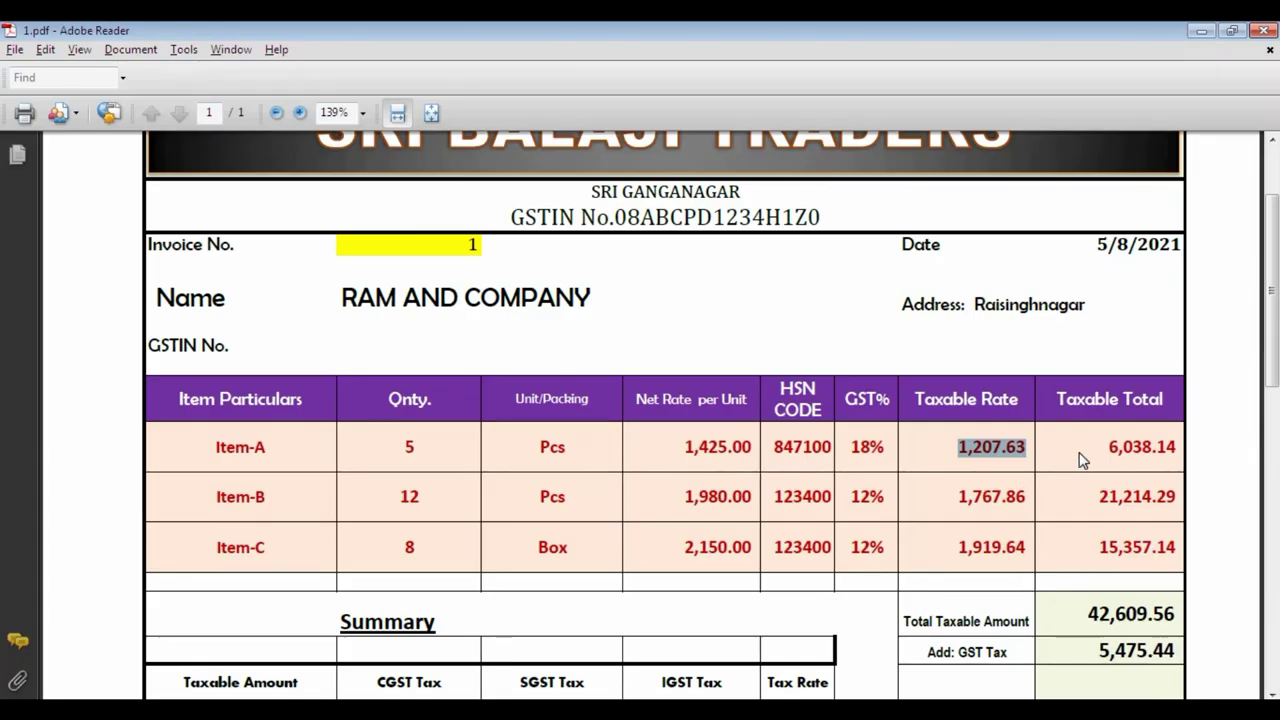
pyautogui.hotkey('alt', 'Tab')
pyautogui.write('60')
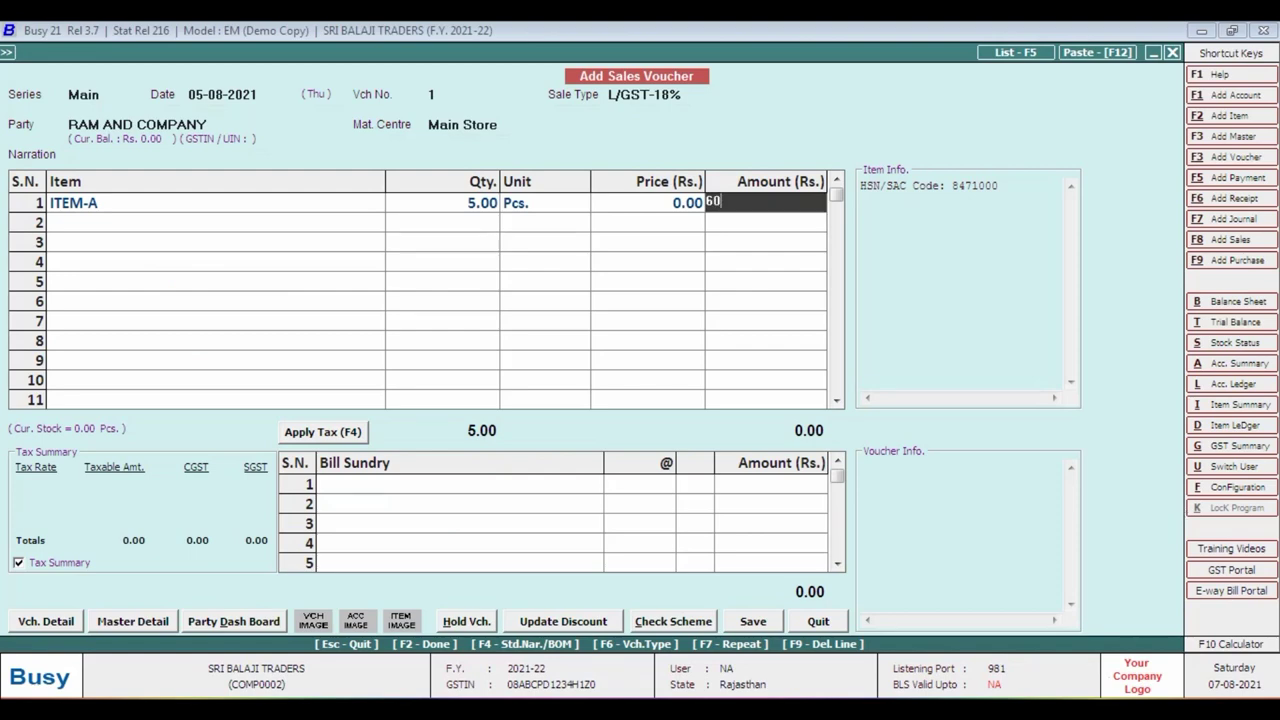
pyautogui.press('Return')
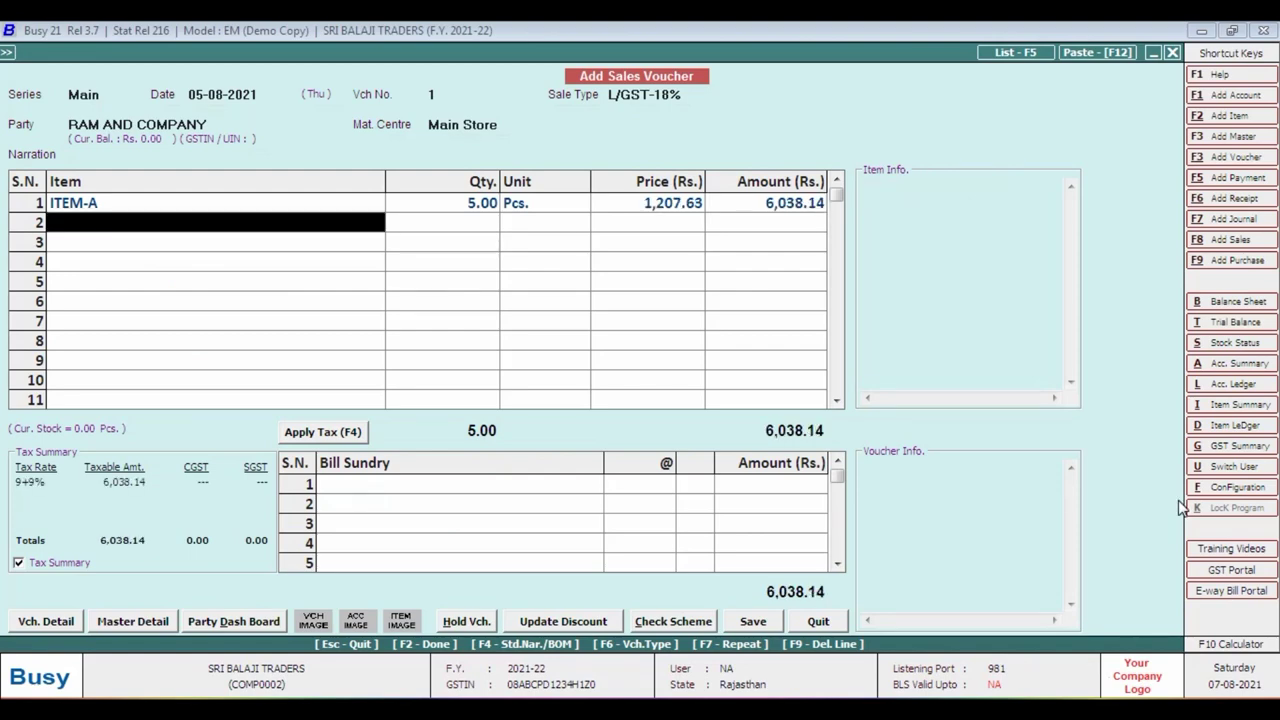
# Enter ITEM-B on the voucher's second line with the invoice quantity of 12 Pcs
pyautogui.write('IT')
pyautogui.press('Down')
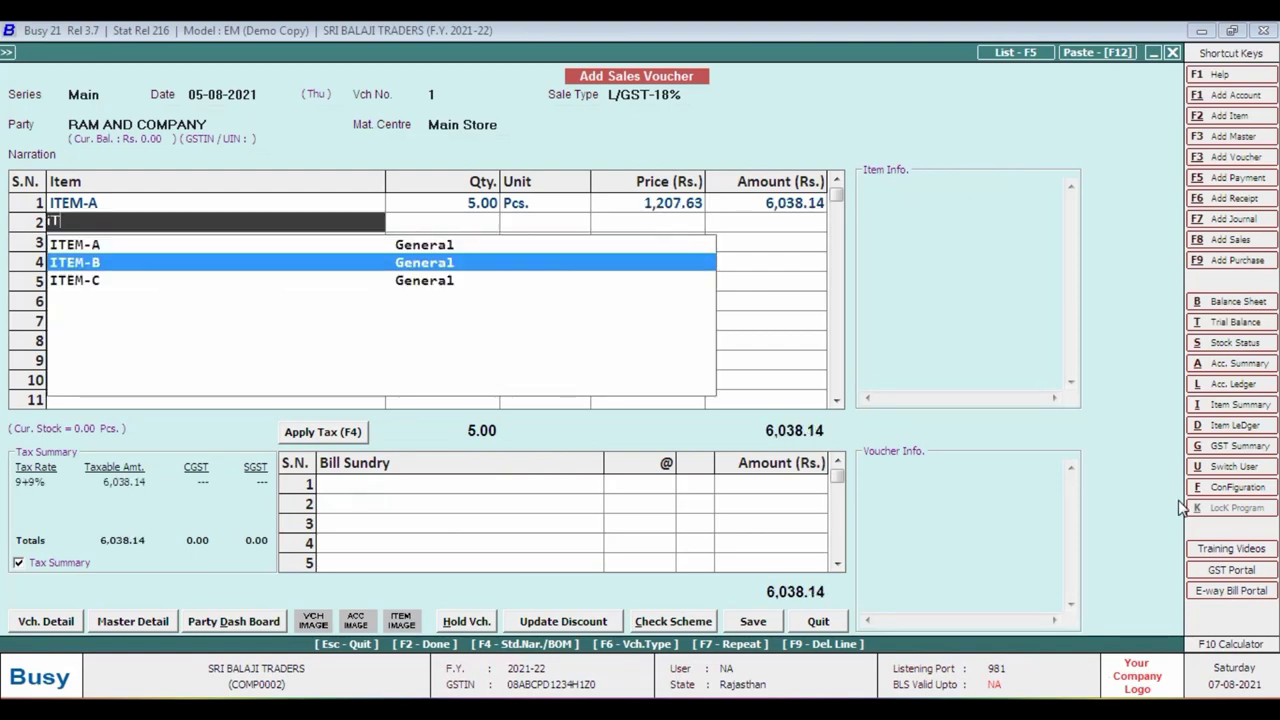
pyautogui.press('Return')
pyautogui.hotkey('alt', 'Tab')
pyautogui.hotkey('alt', 'Tab')
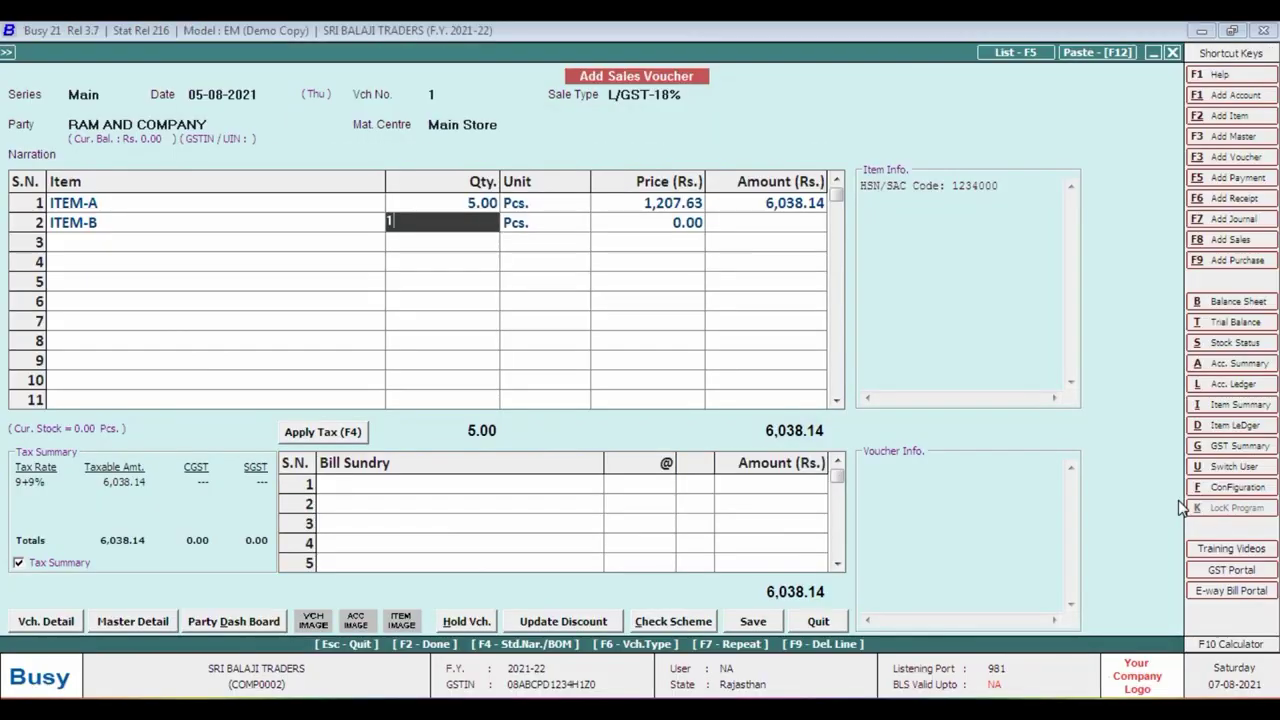
pyautogui.write('12')
pyautogui.press('Return')
pyautogui.press('Return')
pyautogui.press('Return')
# Look up ITEM-B's taxable total in the invoice and set its line amount to 21,214.29
pyautogui.hotkey('alt', 'Tab')
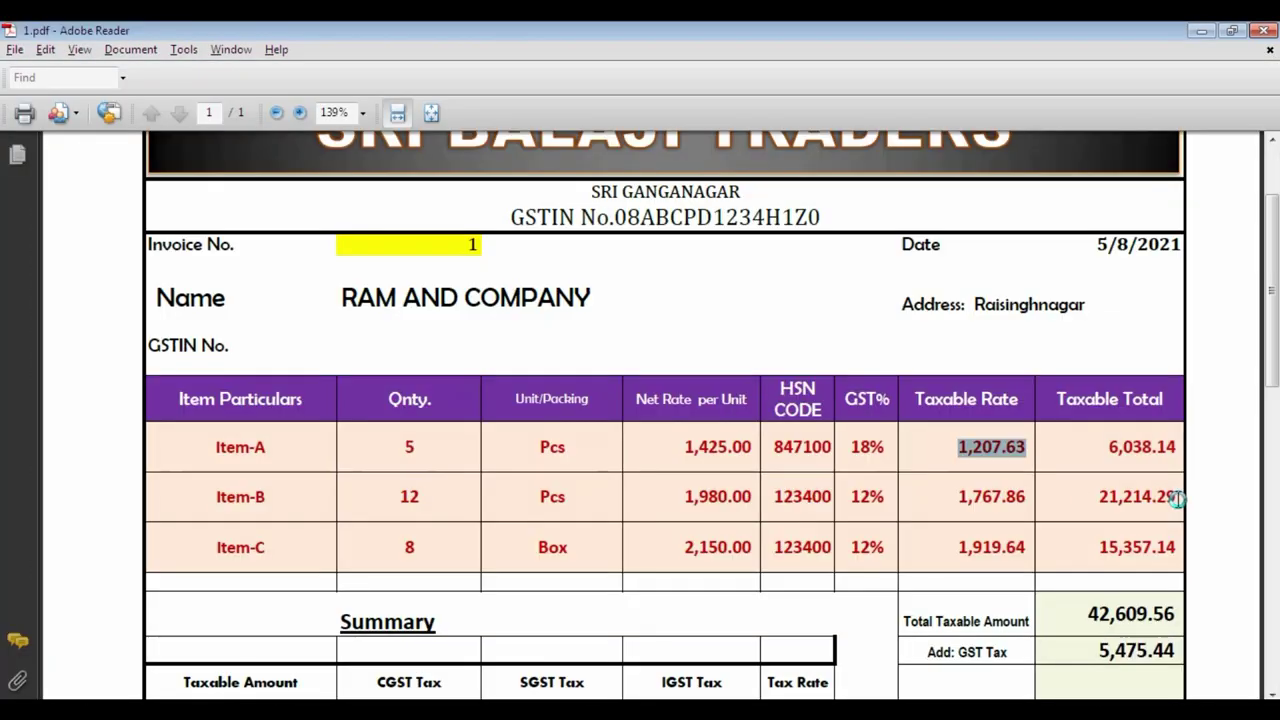
pyautogui.scroll(-2, 1090, 500)
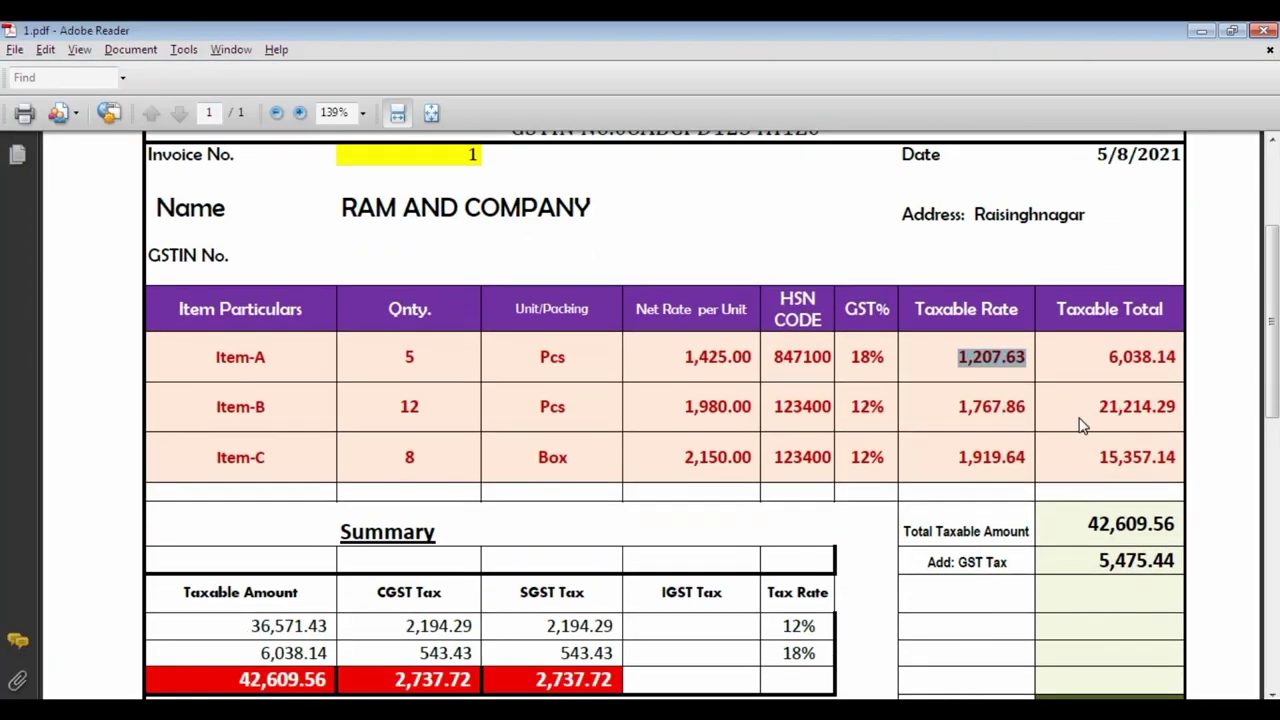
pyautogui.hotkey('alt', 'Tab')
pyautogui.write('21,')
pyautogui.write('214.2')
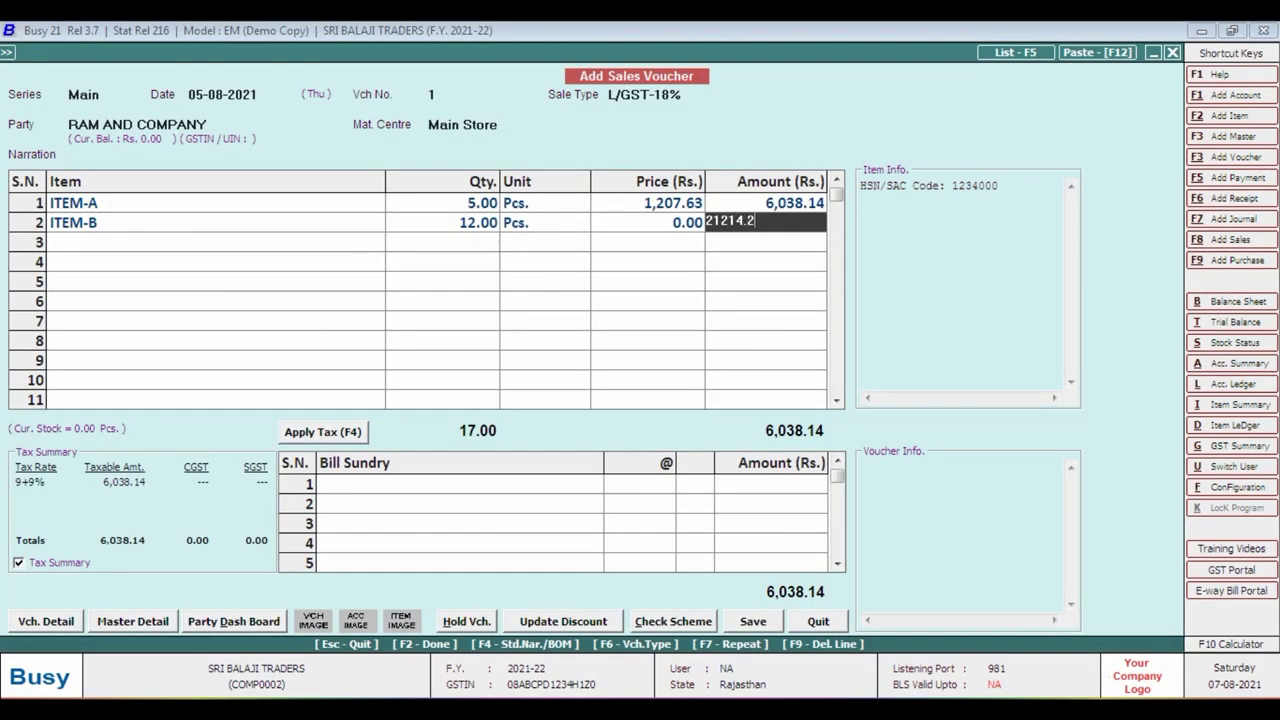
pyautogui.write('9')
pyautogui.press('Return')
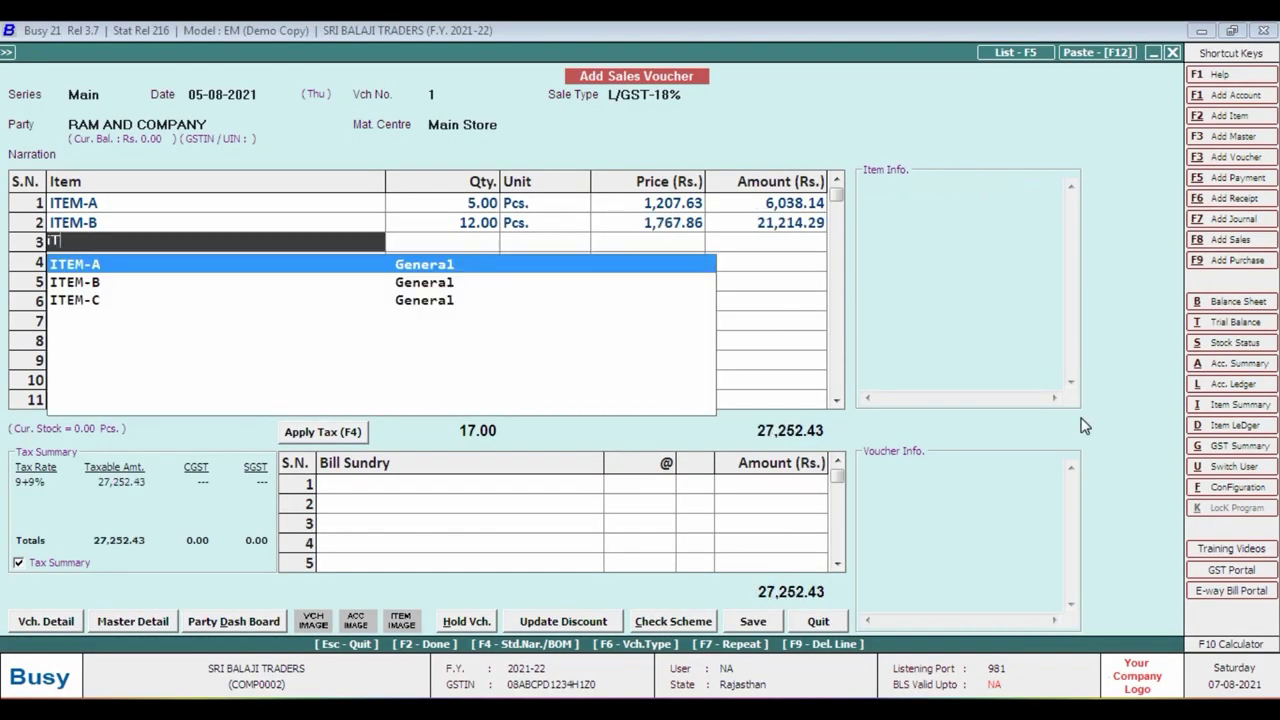
# Enter ITEM-C on the voucher's third line with the invoice quantity of 8
pyautogui.write('IT')
pyautogui.press('Down')
pyautogui.press('Down')
pyautogui.press('Return')
pyautogui.hotkey('alt', 'Tab')
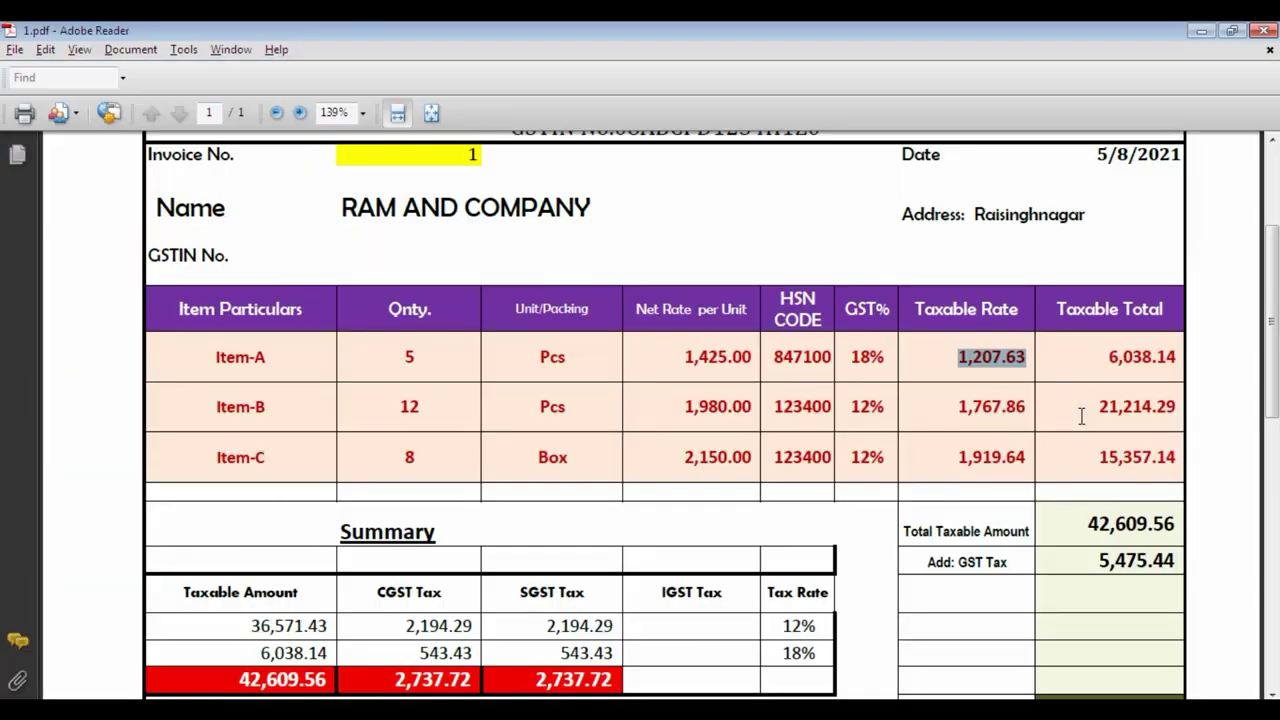
pyautogui.hotkey('alt', 'Tab')
pyautogui.write('8')
pyautogui.press('Return')
pyautogui.press('Return')
pyautogui.press('Return')
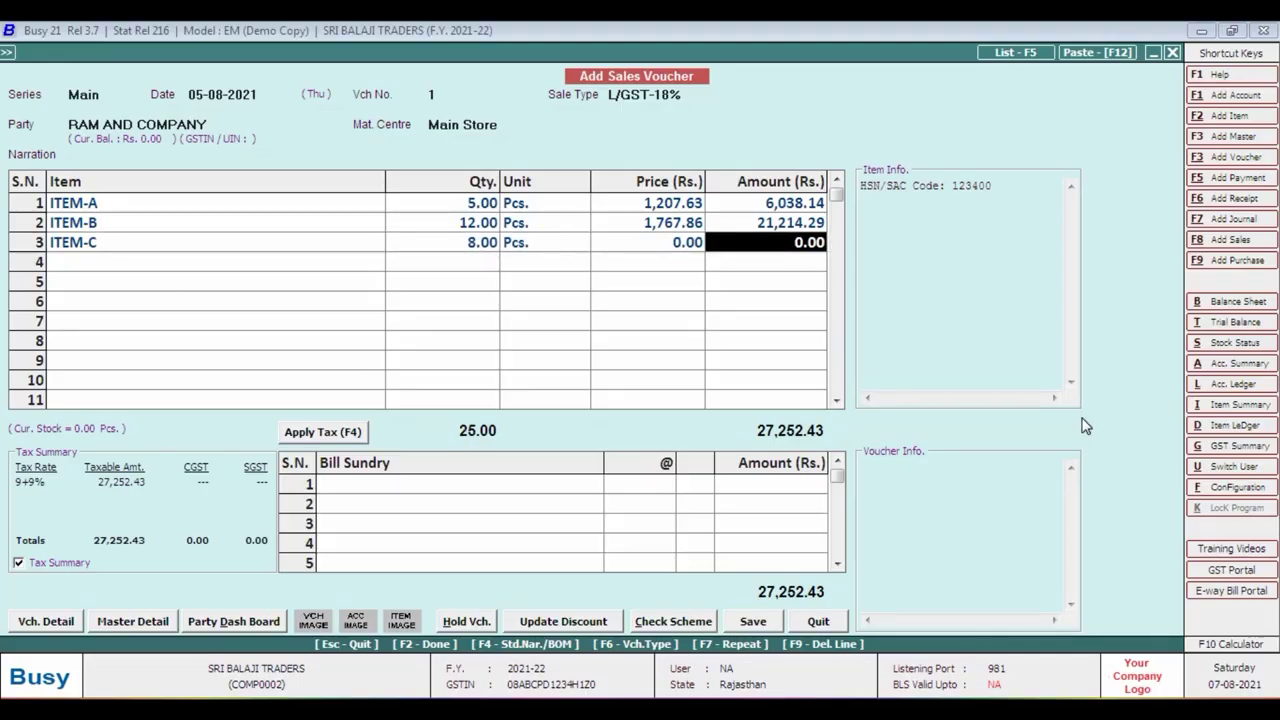
# Look up ITEM-C's taxable total in the invoice and set its line amount to 15,357.14
pyautogui.hotkey('alt', 'Tab')
pyautogui.hotkey('alt', 'Tab')
pyautogui.write('15')
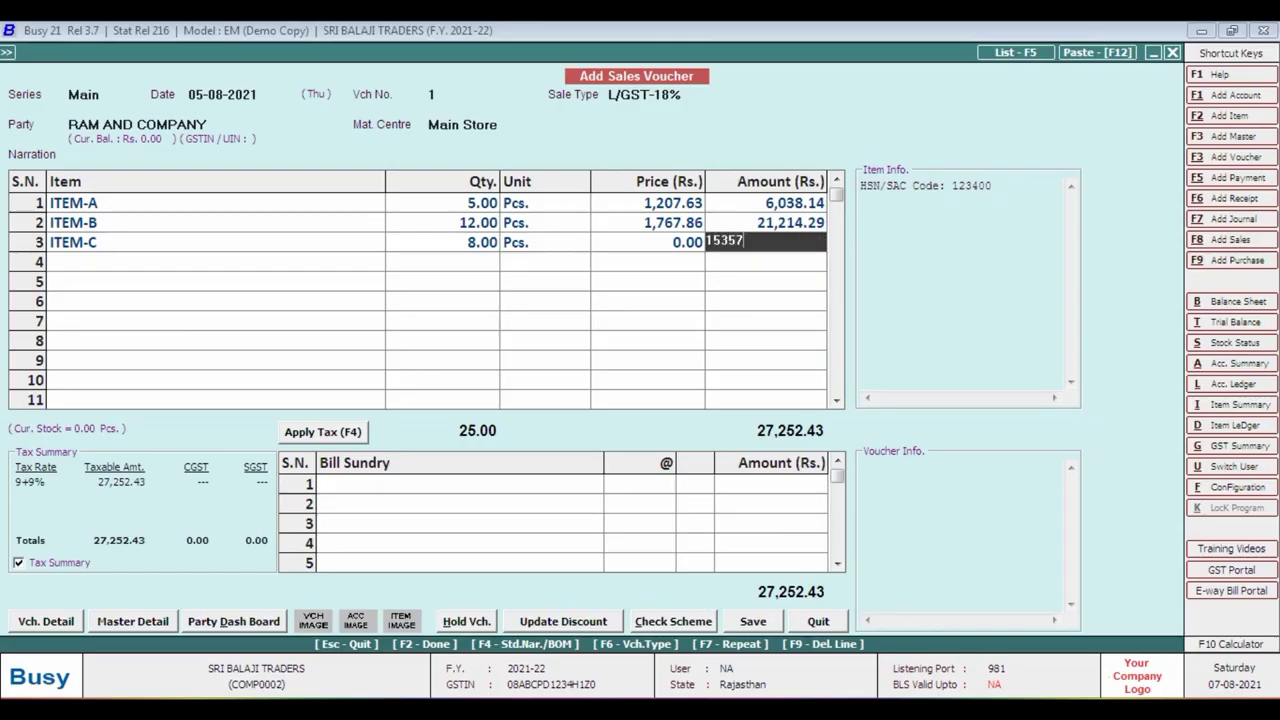
pyautogui.press('Return')
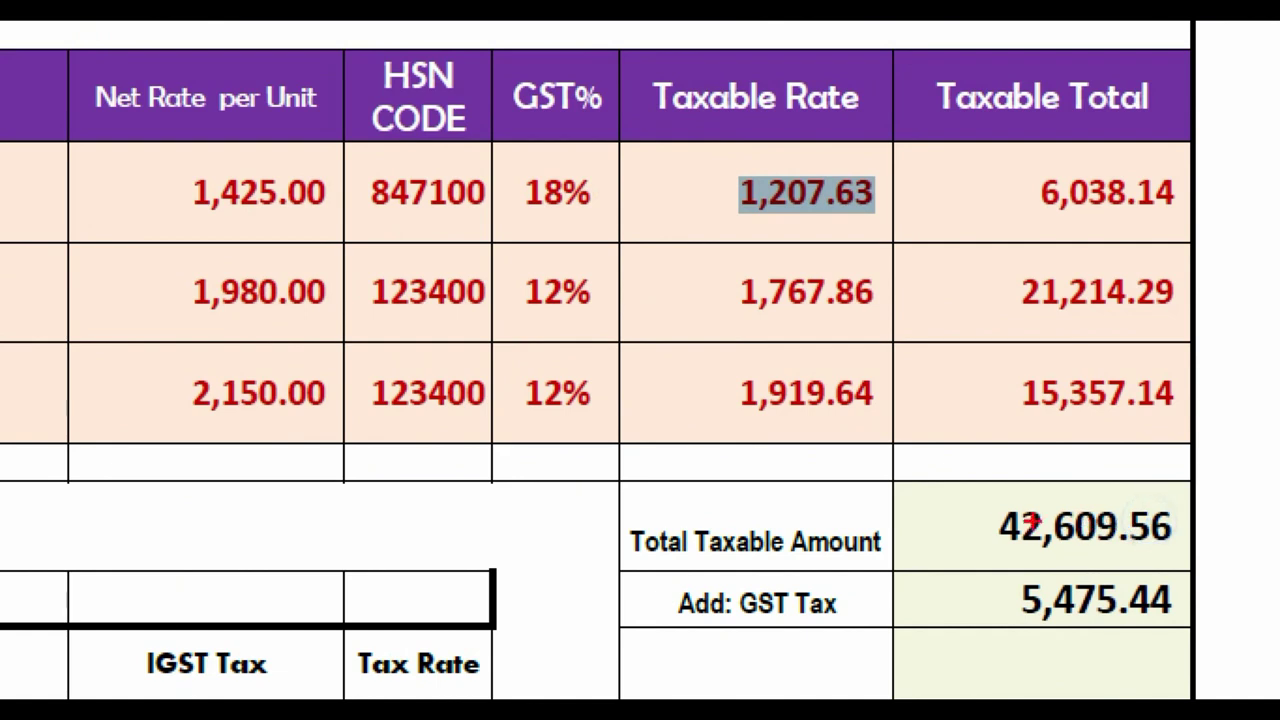
# Review the total taxable amount and the GST summary in the 1.pdf invoice
pyautogui.moveTo(1000, 490); pyautogui.dragTo(1192, 556)
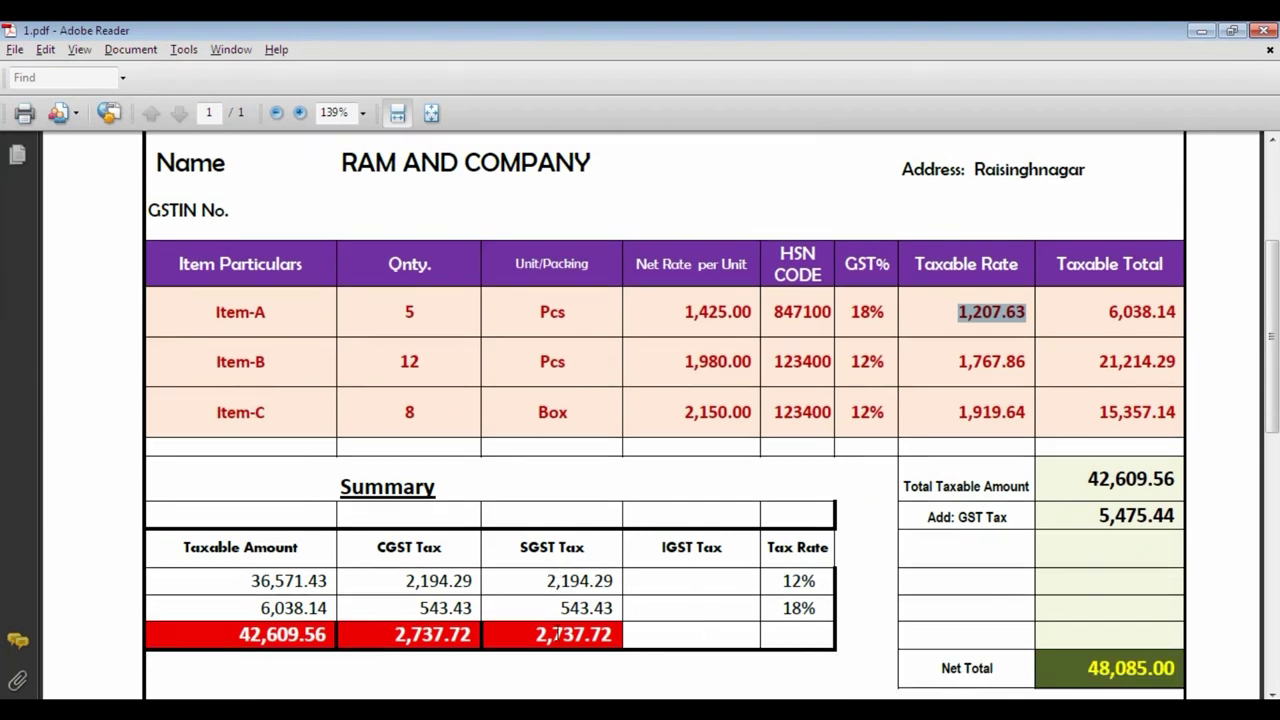
pyautogui.scroll(-1, 429, 664)
pyautogui.hotkey('alt', 'Tab')
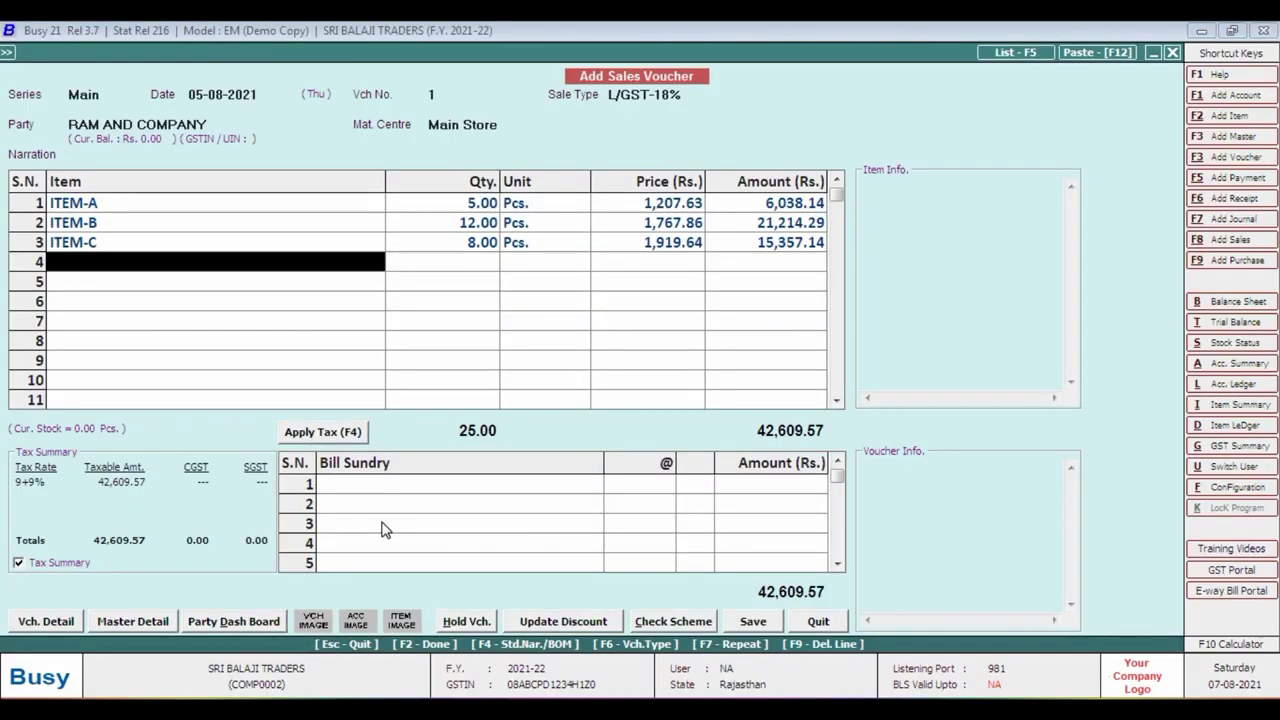
# Add CGST and SGST at 9% each as the voucher's bill sundries
pyautogui.press('Return')
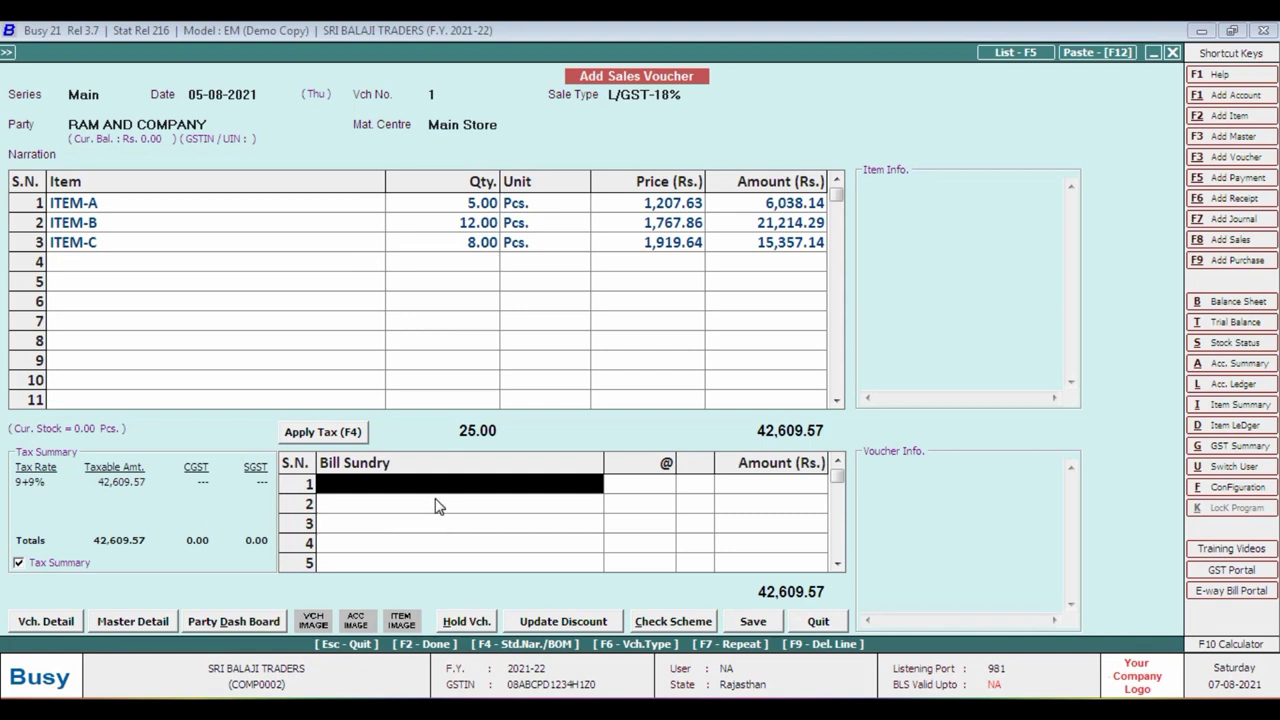
pyautogui.write('cG')
pyautogui.press('Return')
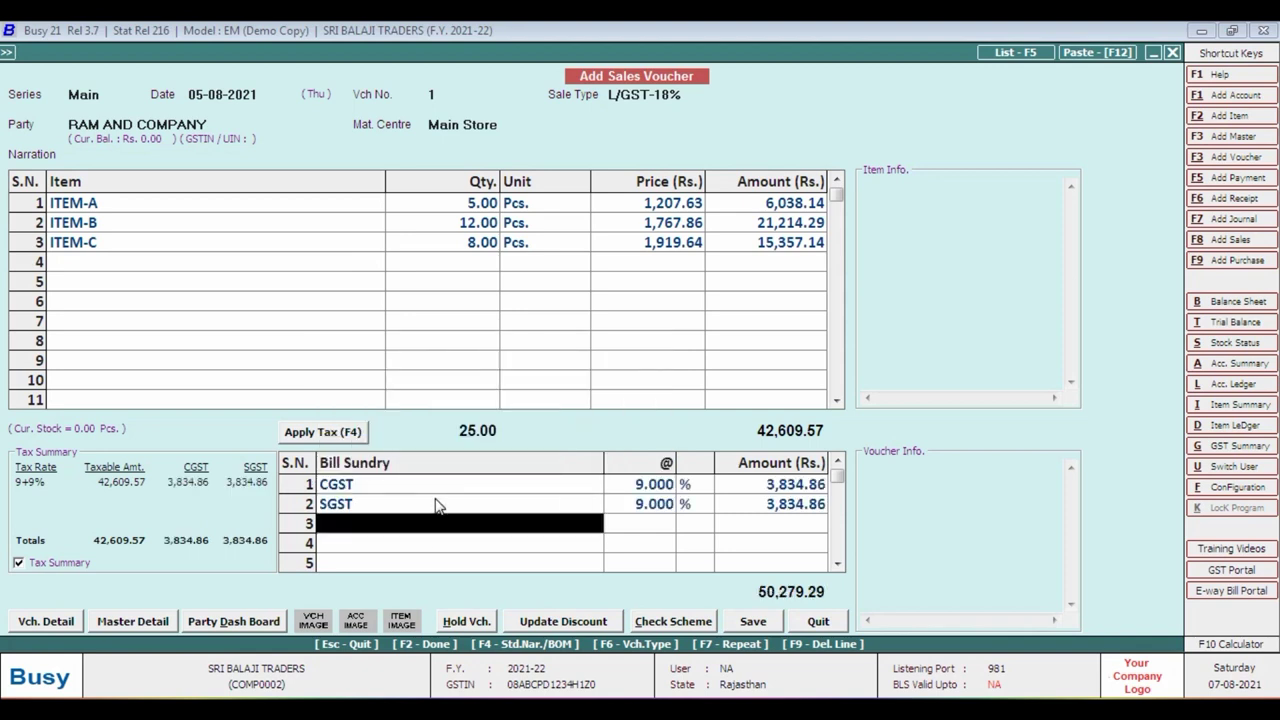
# Compare the voucher's CGST, SGST and grand total with the tax summary and net total of the invoice
pyautogui.hotkey('alt', 'Tab')
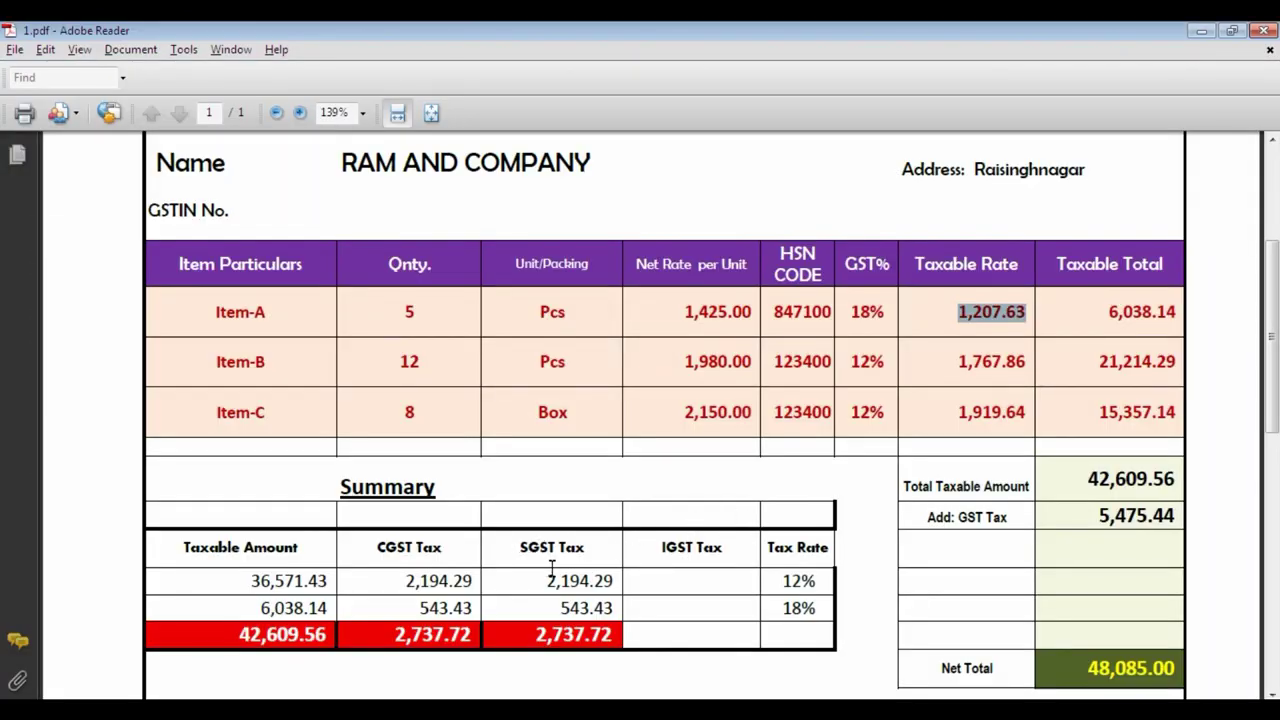
pyautogui.hotkey('alt', 'Tab')
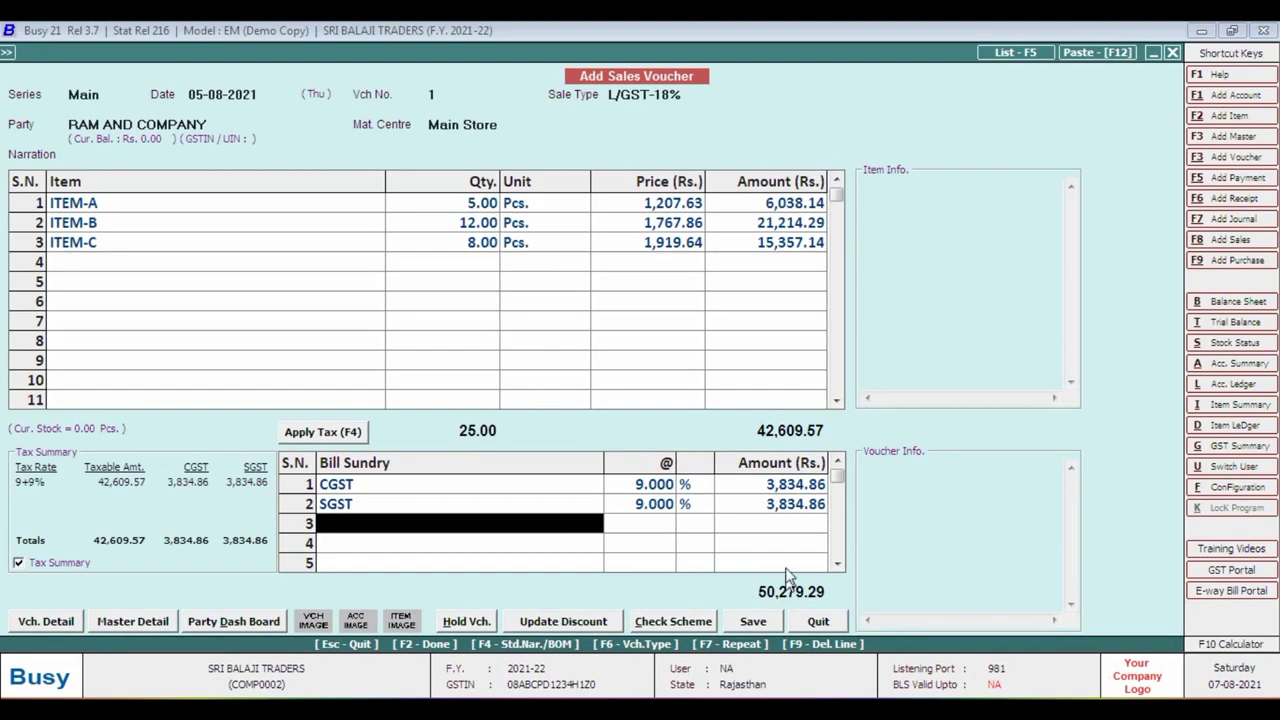
pyautogui.hotkey('alt', 'Tab')
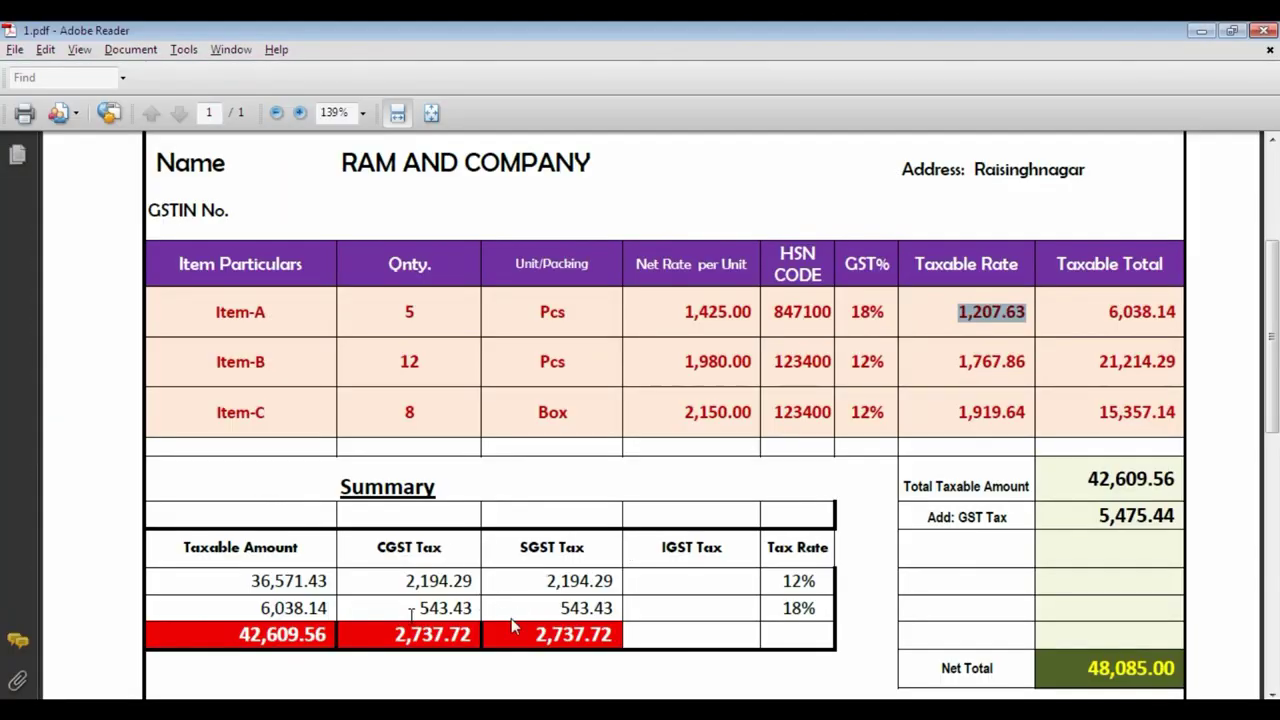
pyautogui.hotkey('alt', 'Tab')
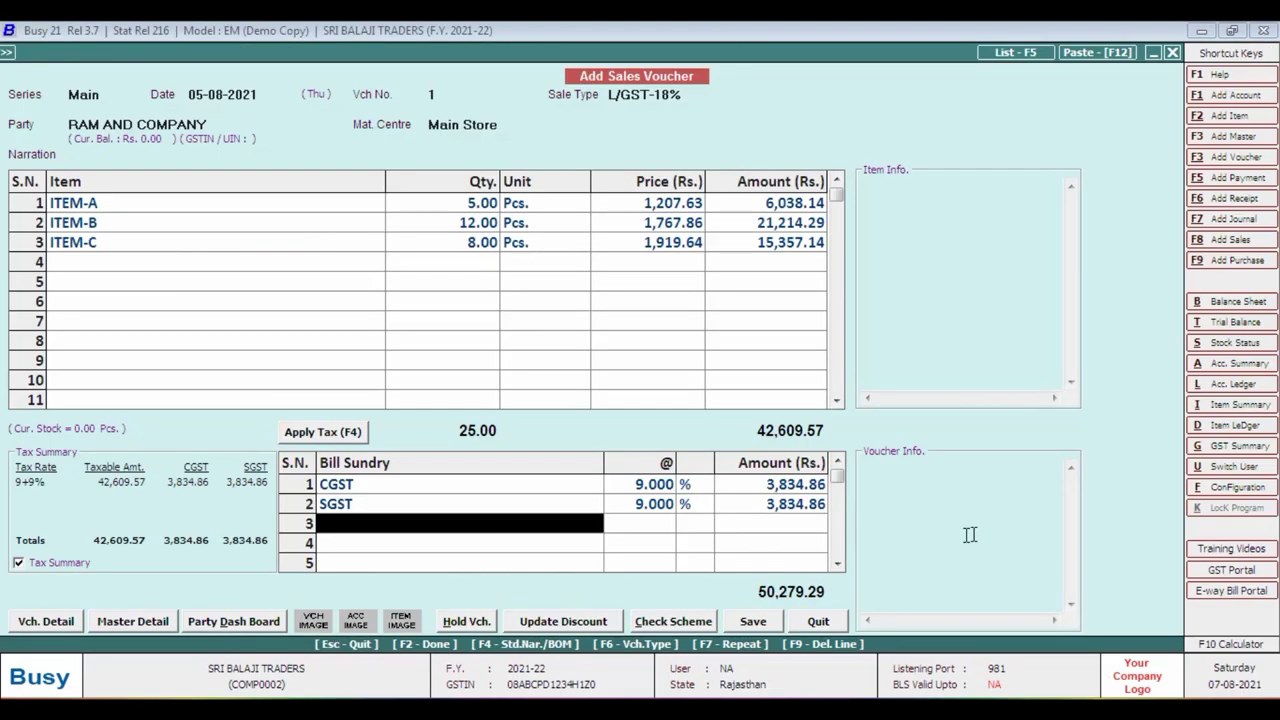
pyautogui.hotkey('alt', 'Tab')
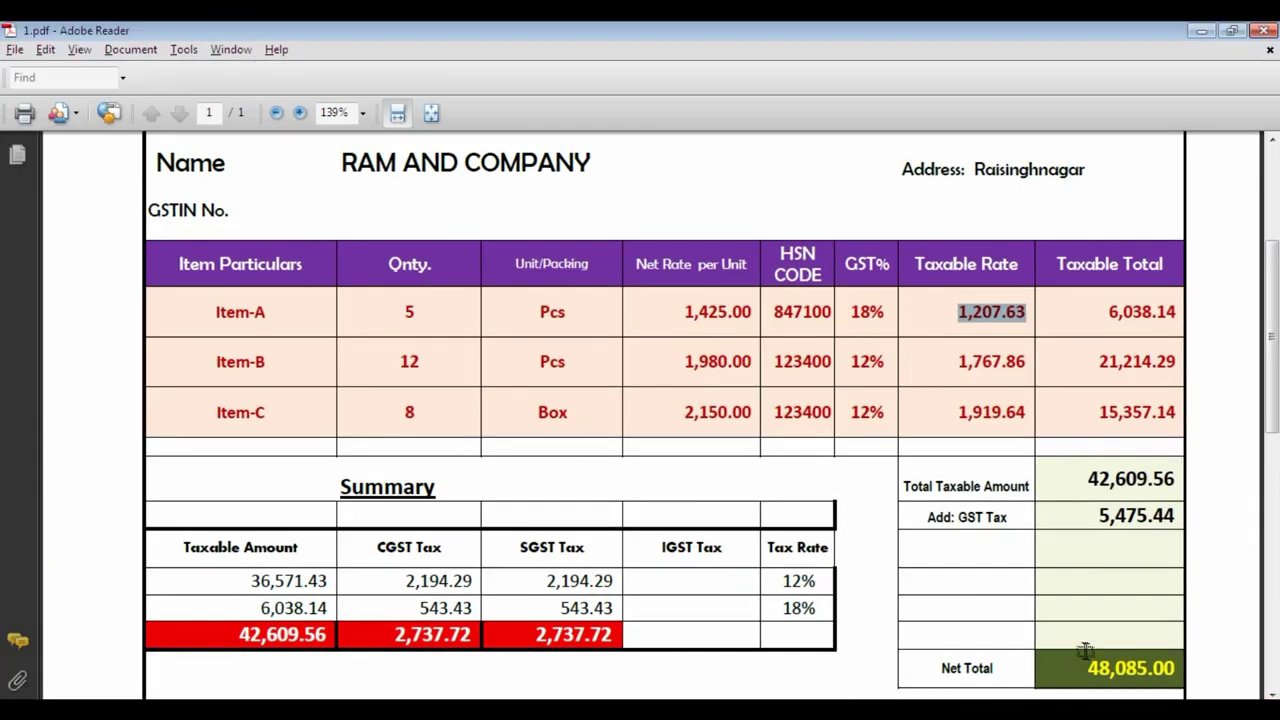
pyautogui.hotkey('alt', 'Tab')
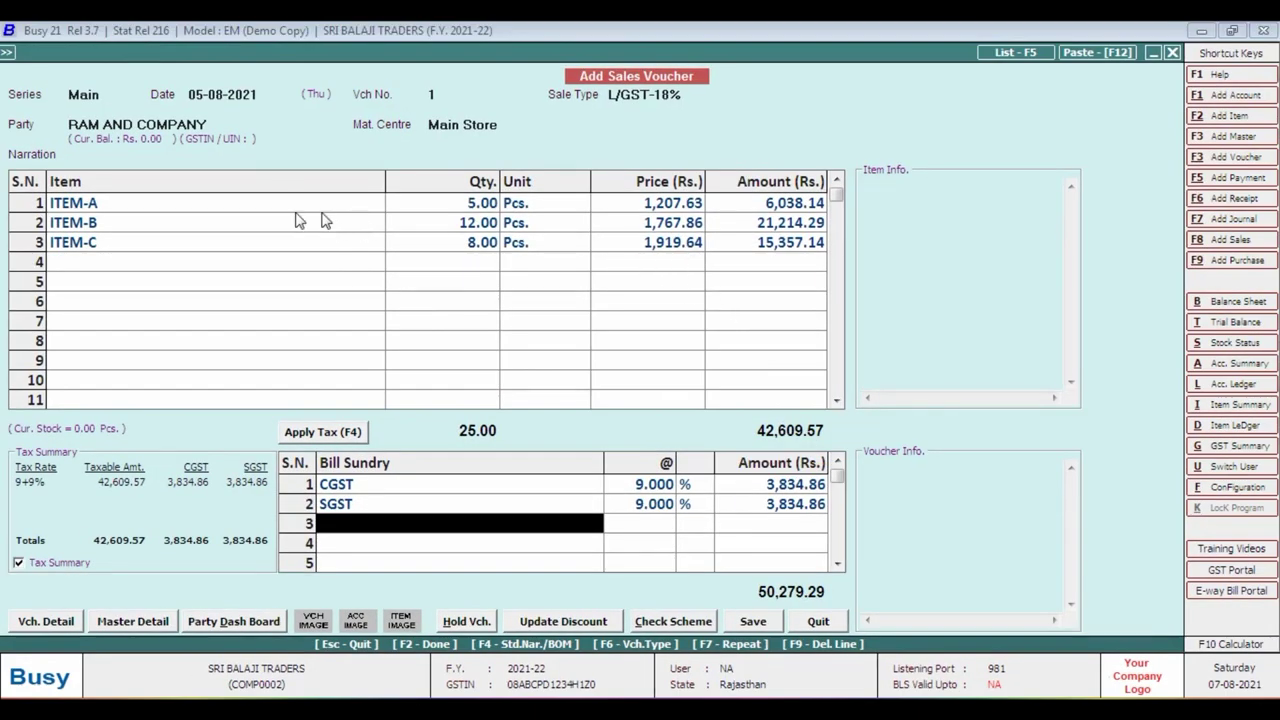
# Check the tax category in the item masters of ITEM-B and ITEM-C, closing each without changes
pyautogui.click(157, 228)
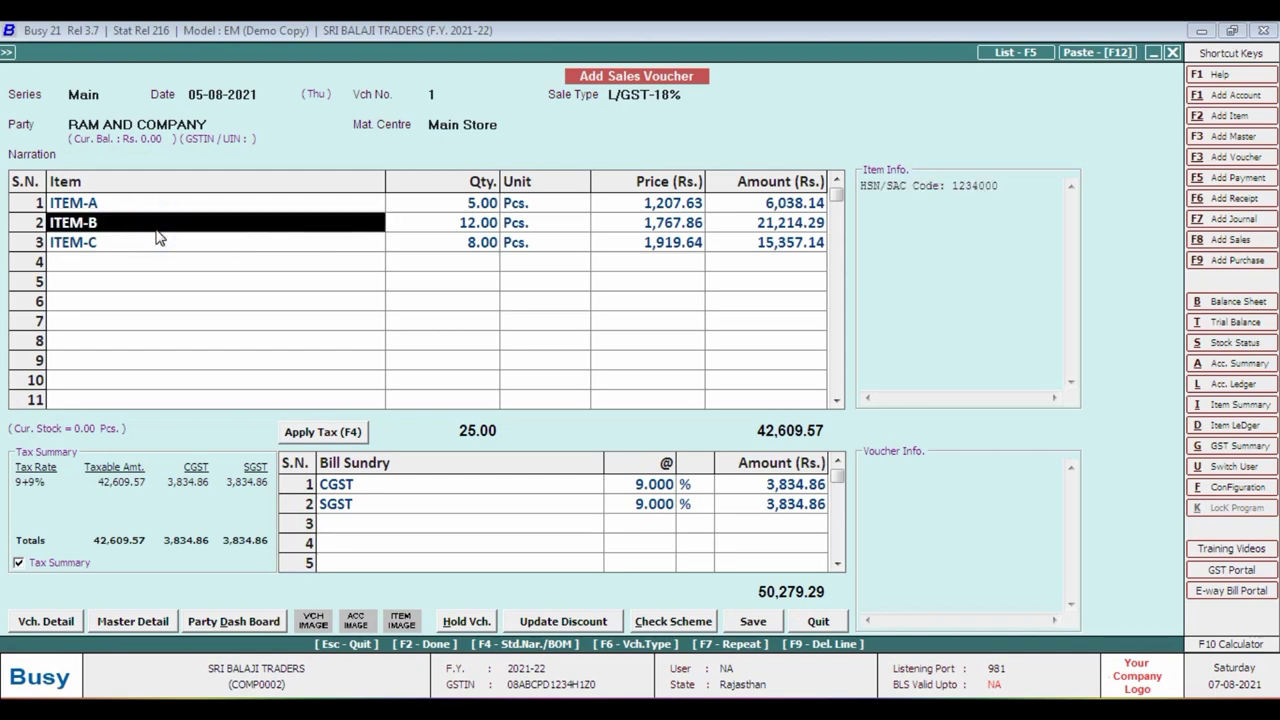
pyautogui.doubleClick(157, 234)
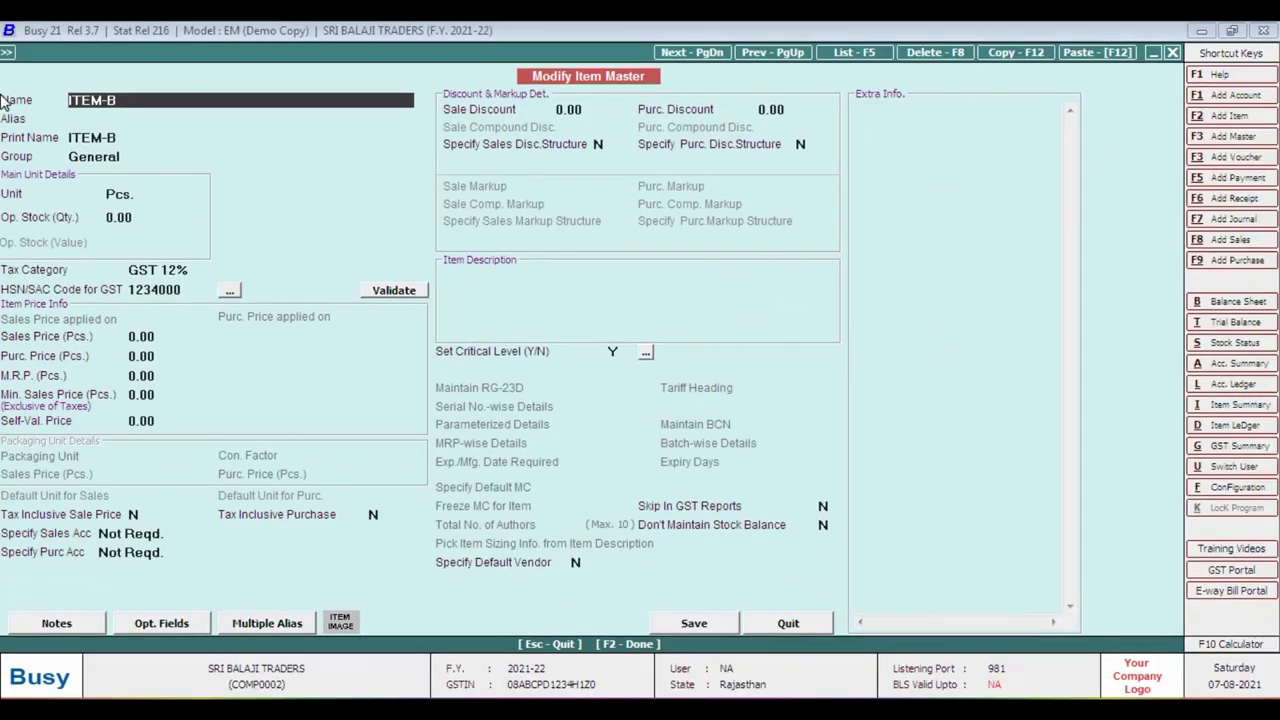
pyautogui.press('Escape')
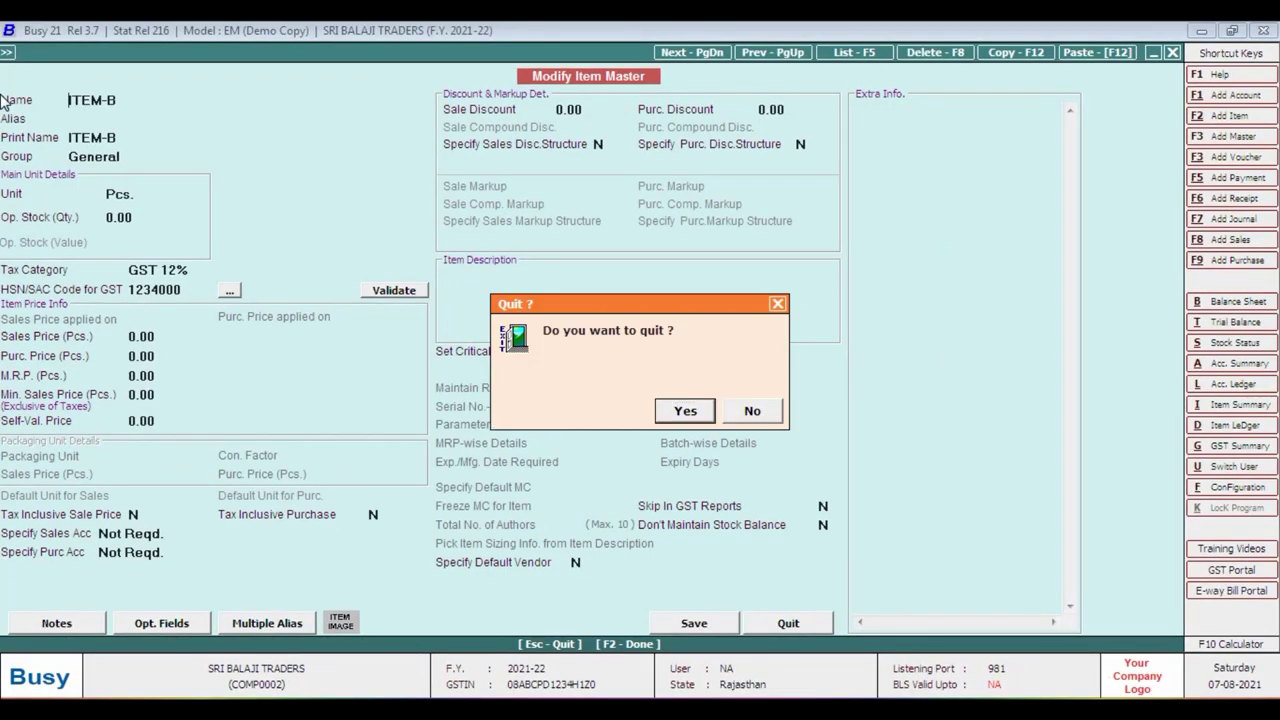
pyautogui.press('Return')
pyautogui.press('Down')
pyautogui.hotkey('ctrl', 'Return')
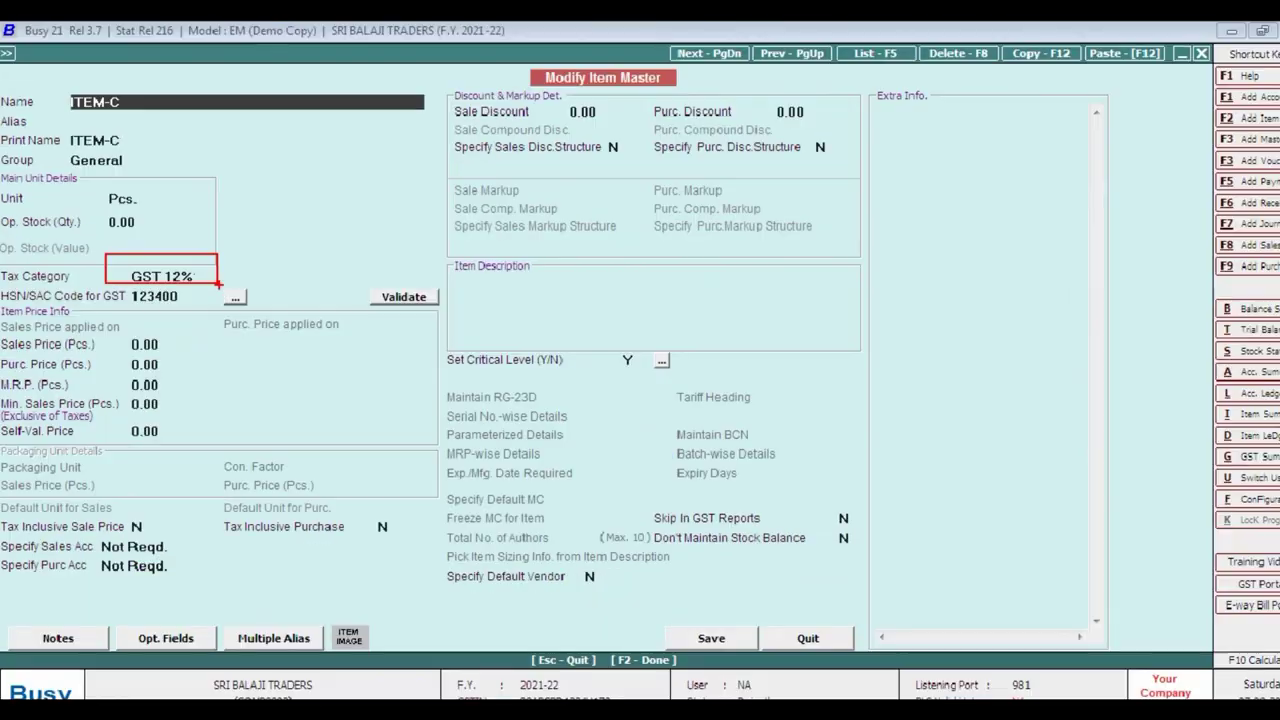
pyautogui.press('Escape')
pyautogui.press('Return')
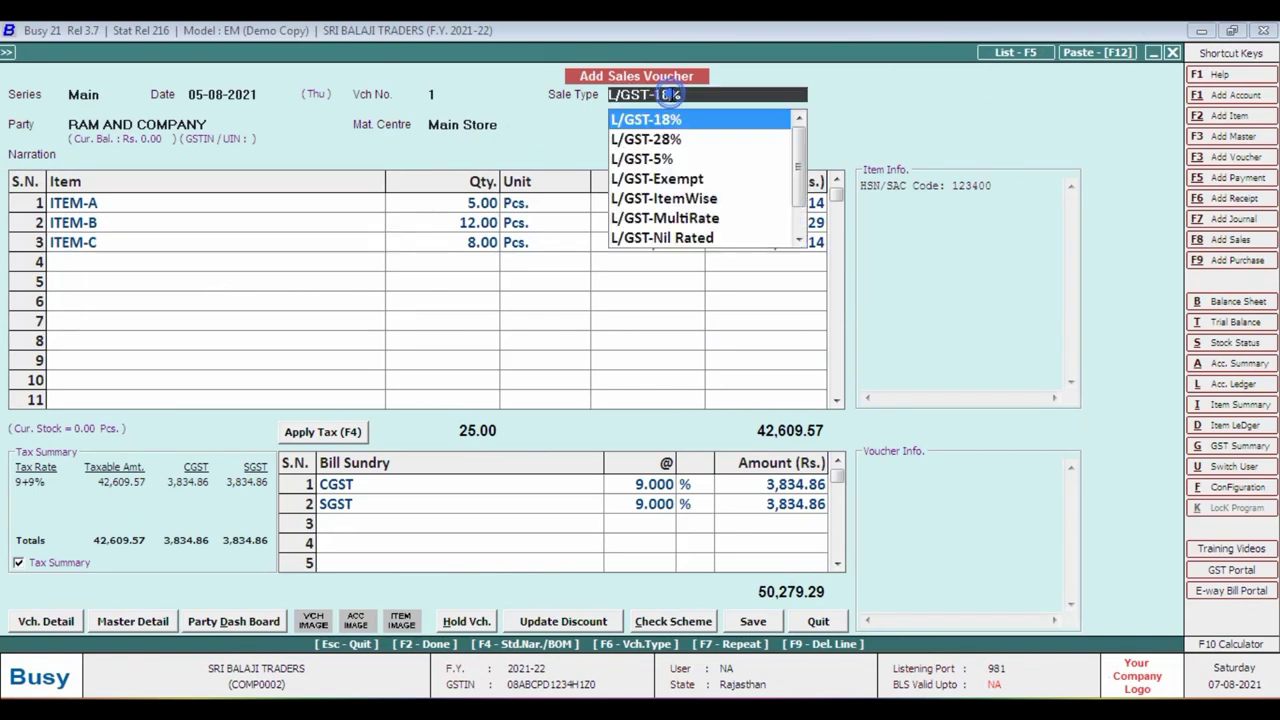
# Review the local GST sale types available for the voucher against the items' GST rates in the invoice
pyautogui.click(650, 95)
pyautogui.hotkey('alt', 'Tab')
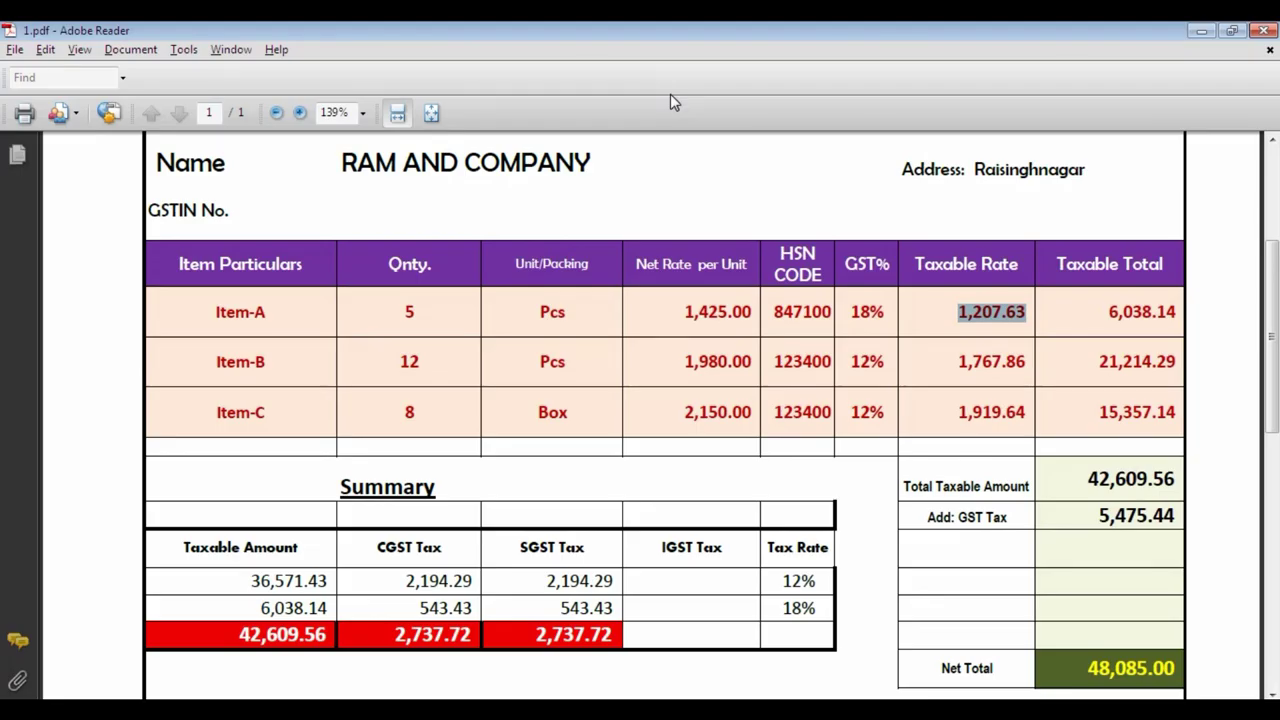
pyautogui.hotkey('alt', 'Tab')
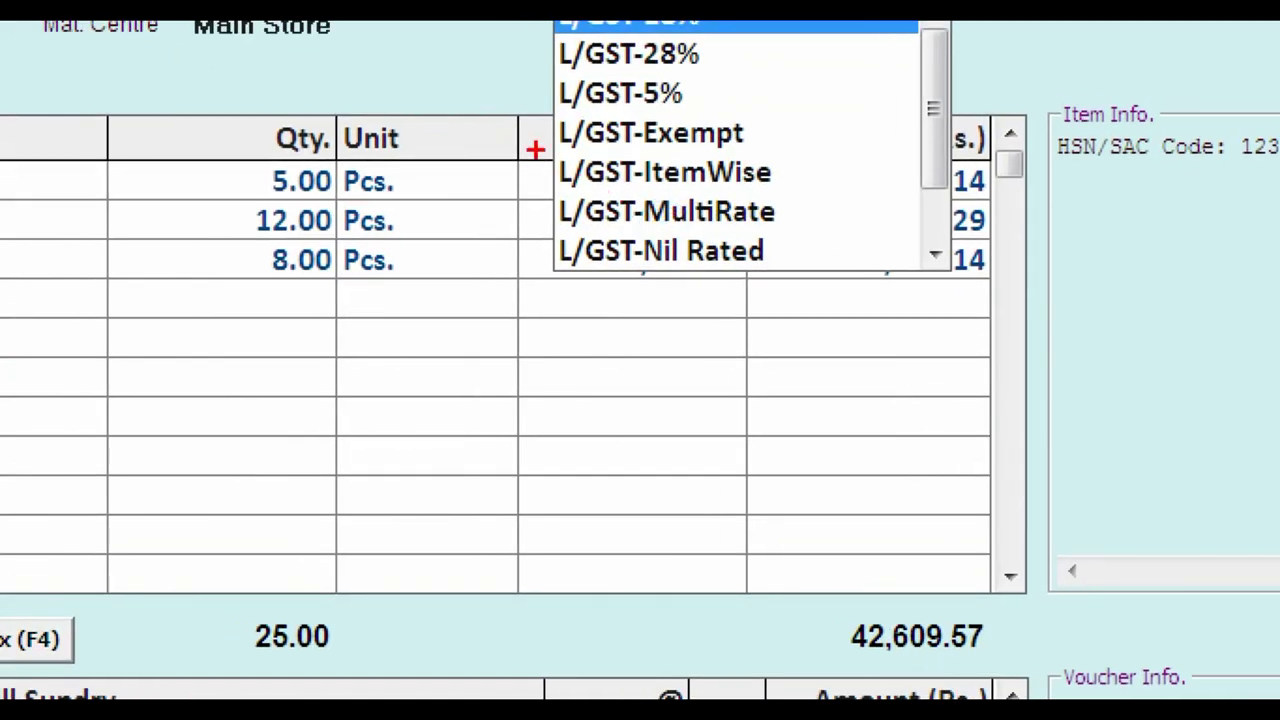
pyautogui.moveTo(536, 147)
pyautogui.mouseDown()
pyautogui.moveTo(620, 208)
pyautogui.moveTo(804, 232)
pyautogui.mouseUp()
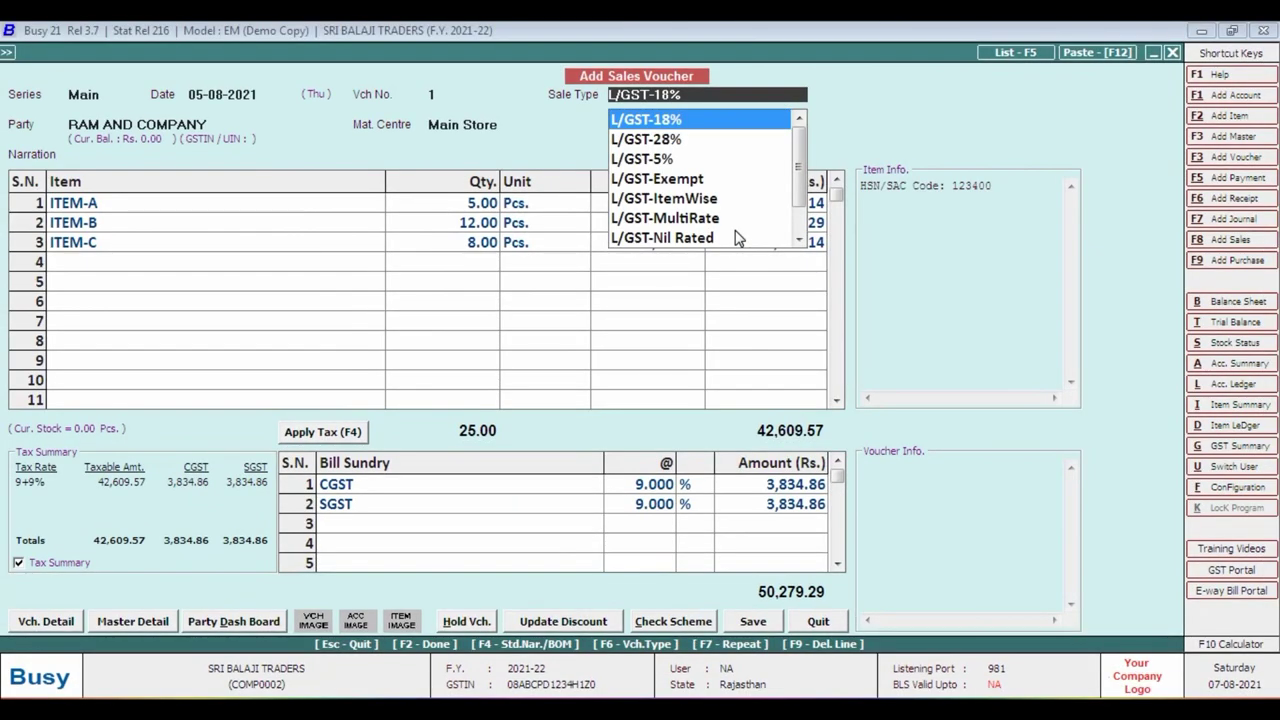
# Quit the L/GST-18% sales voucher without saving it
pyautogui.press('Escape')
pyautogui.press('Escape')
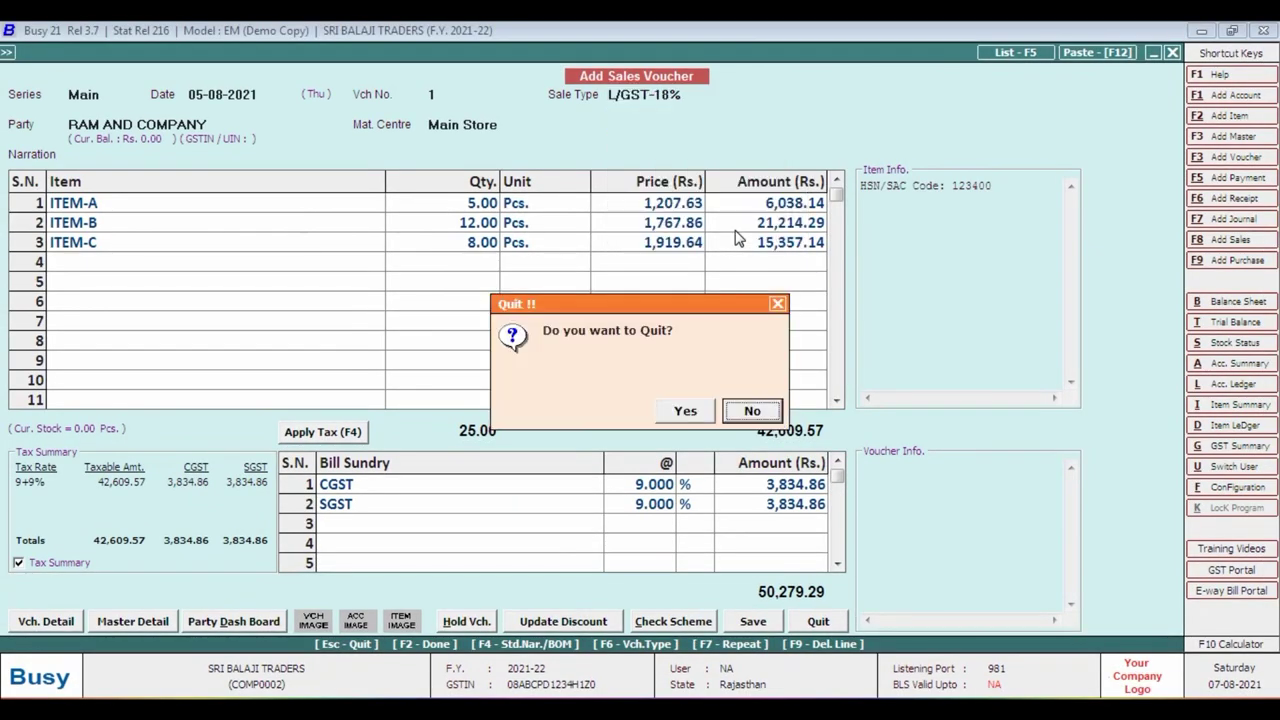
pyautogui.press('Left')
pyautogui.press('Return')
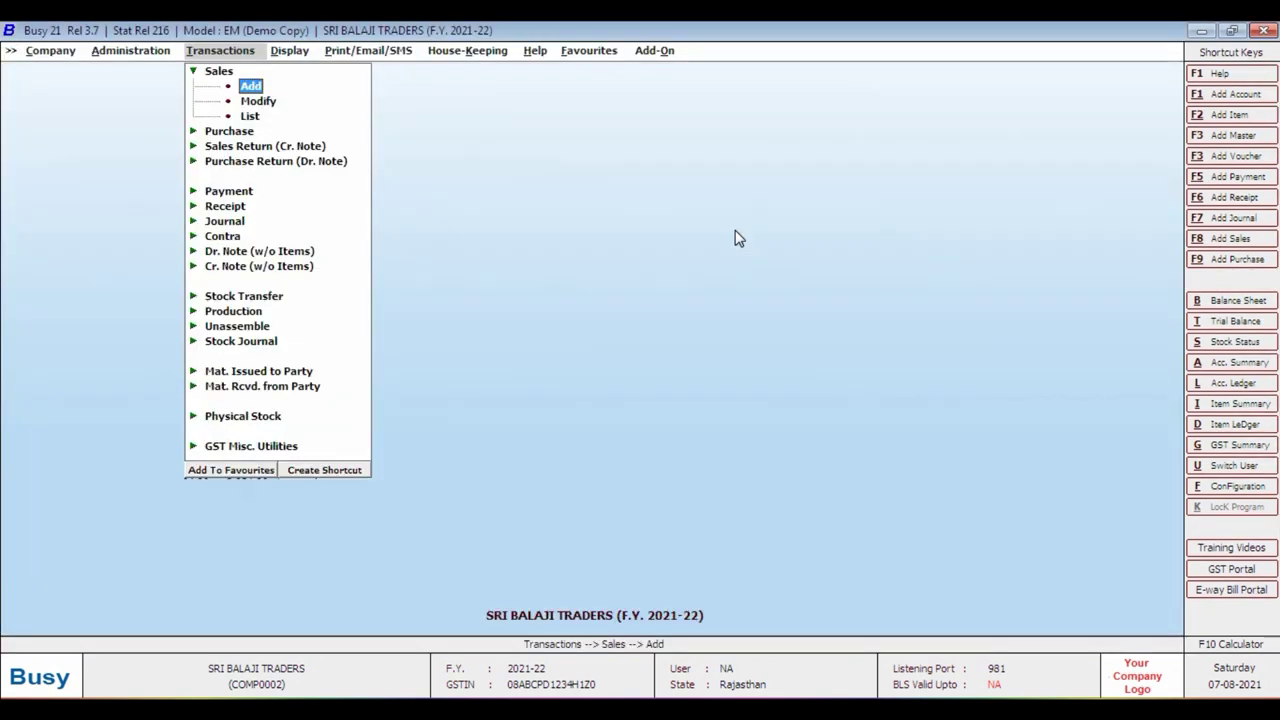
# Start a new sales voucher in the Main series with the invoice date 05-08-2021 and voucher number 1
pyautogui.press('Return')
pyautogui.press('Return')
pyautogui.hotkey('alt', 'Tab')
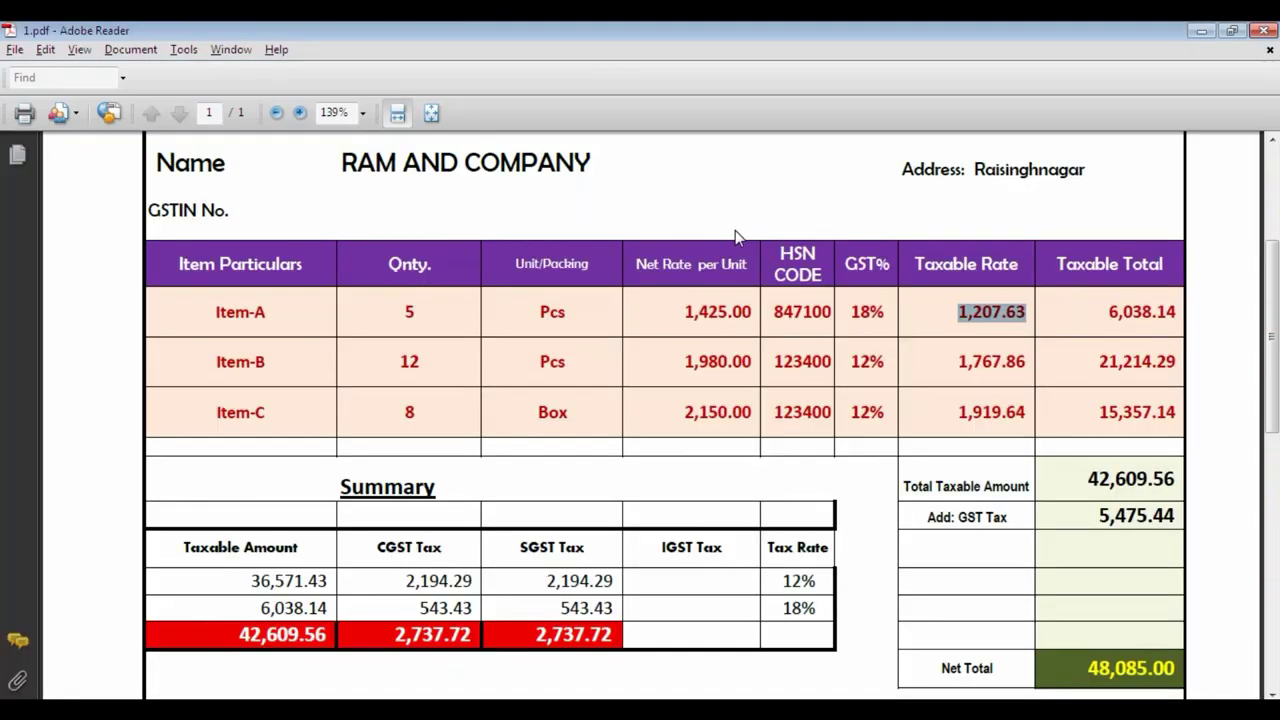
pyautogui.scroll(3, 735, 230)
pyautogui.hotkey('alt', 'Tab')
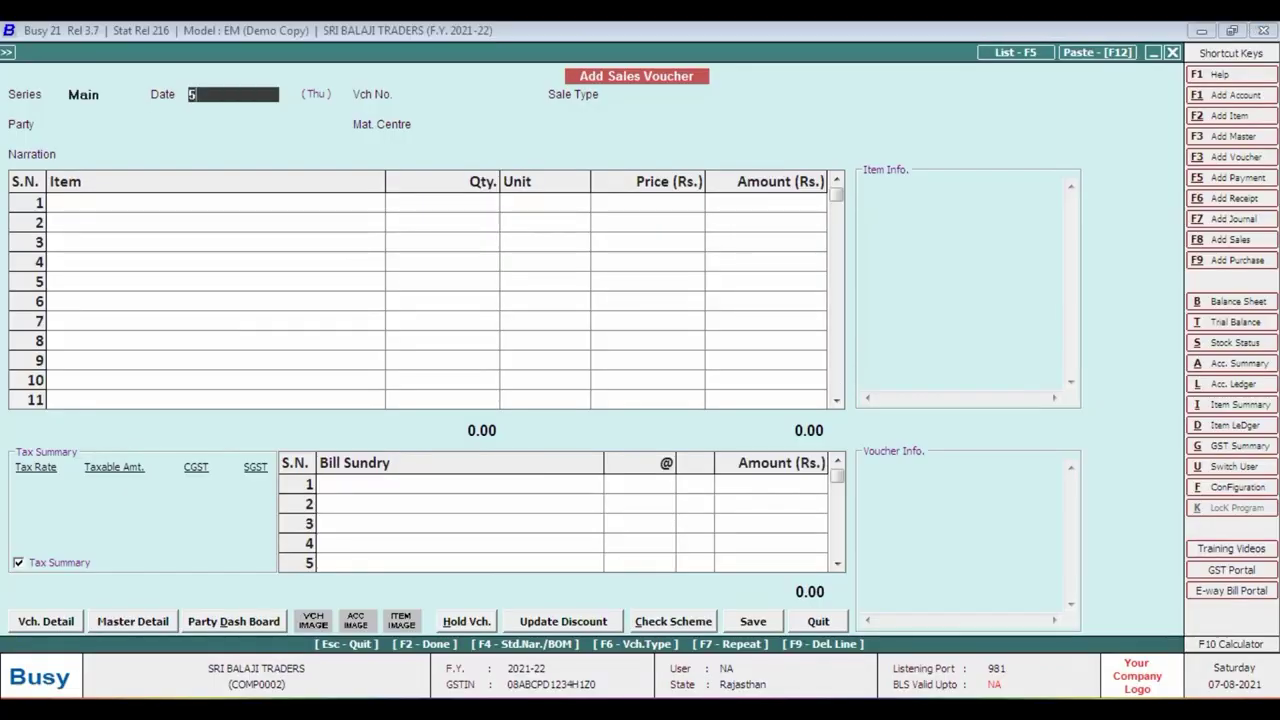
pyautogui.write('5.8')
pyautogui.press('Return')
pyautogui.hotkey('alt', 'Tab')
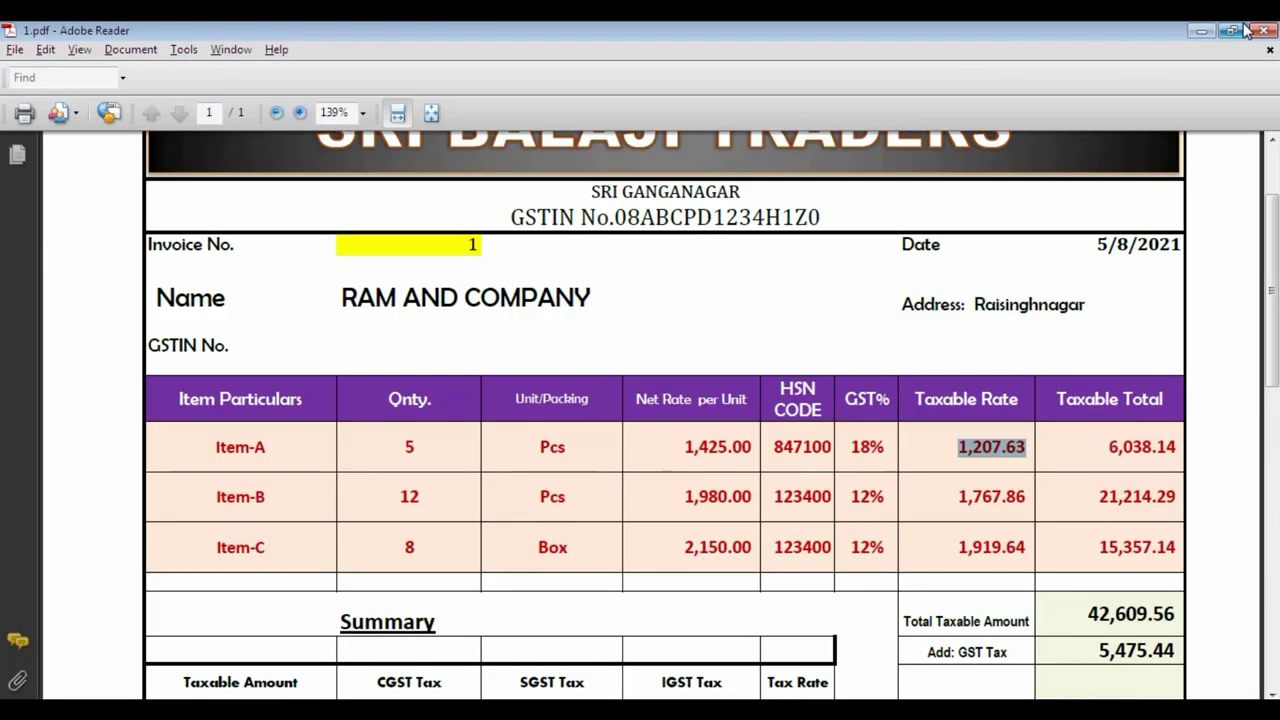
pyautogui.hotkey('alt', 'Tab')
pyautogui.press('Return')
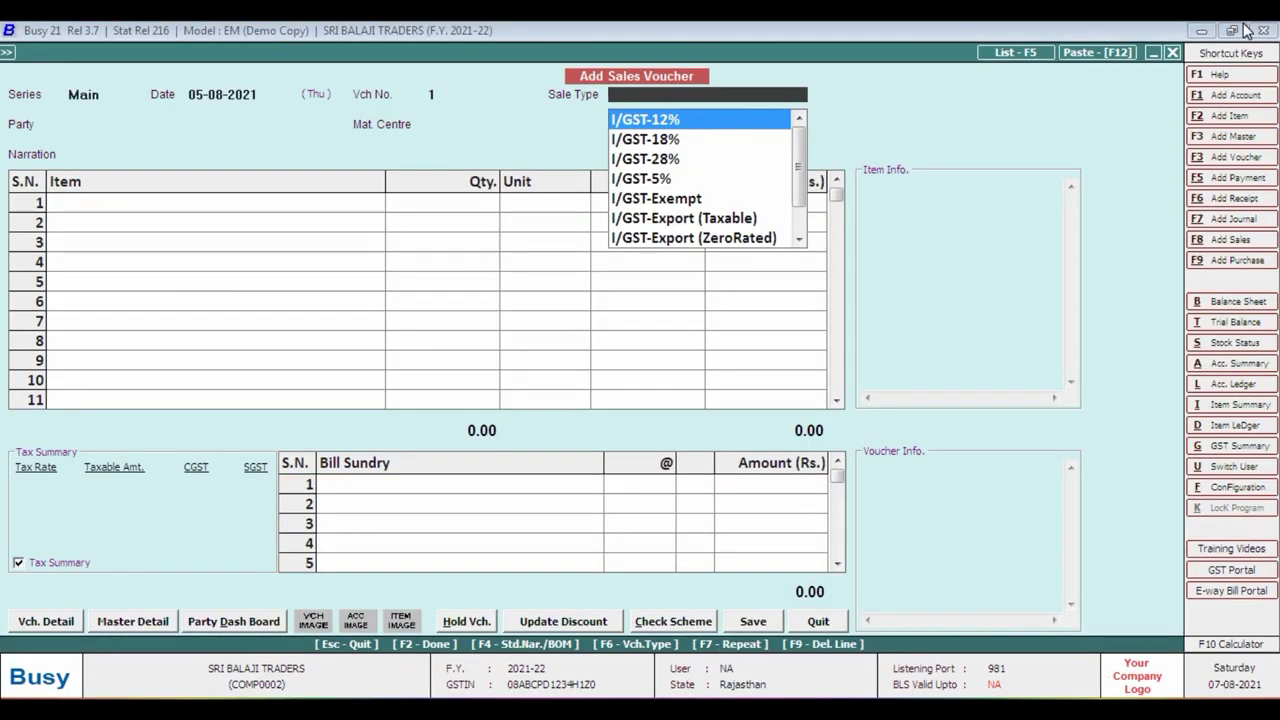
# Set the voucher's sale type to L/GST-ItemWise
pyautogui.press('Down')
pyautogui.write('L')
pyautogui.press('Down')
pyautogui.press('Down')
pyautogui.press('Down')
pyautogui.press('Down')
pyautogui.press('Down')
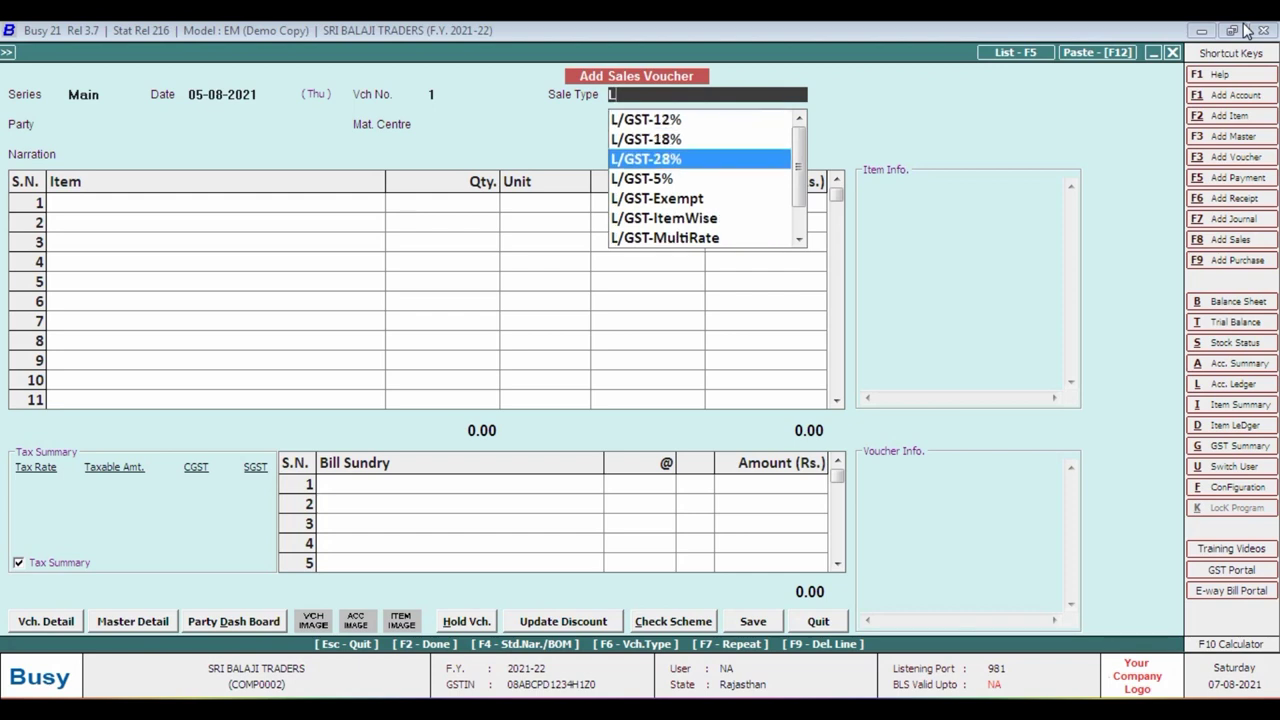
pyautogui.press('Return')
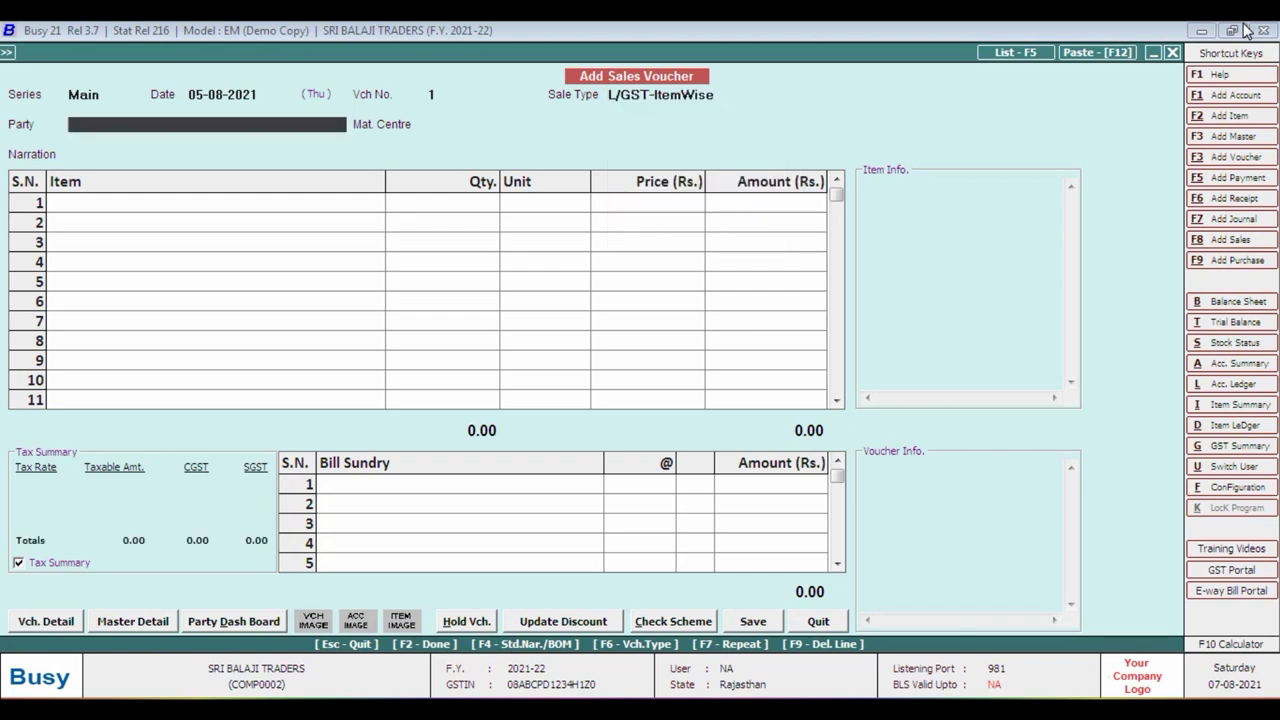
# Set the voucher's party to RAM AND COMPANY and its material centre to Main Store
pyautogui.write('RAM')
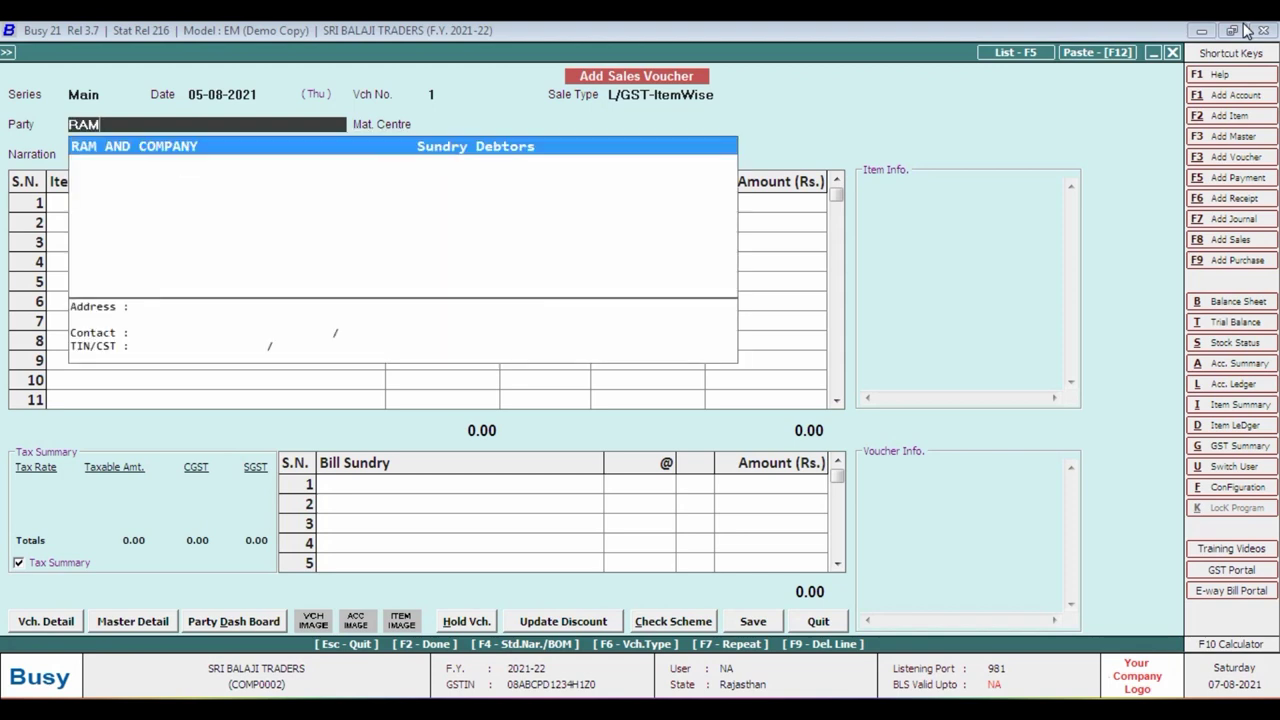
pyautogui.press('Return')
pyautogui.press('Return')
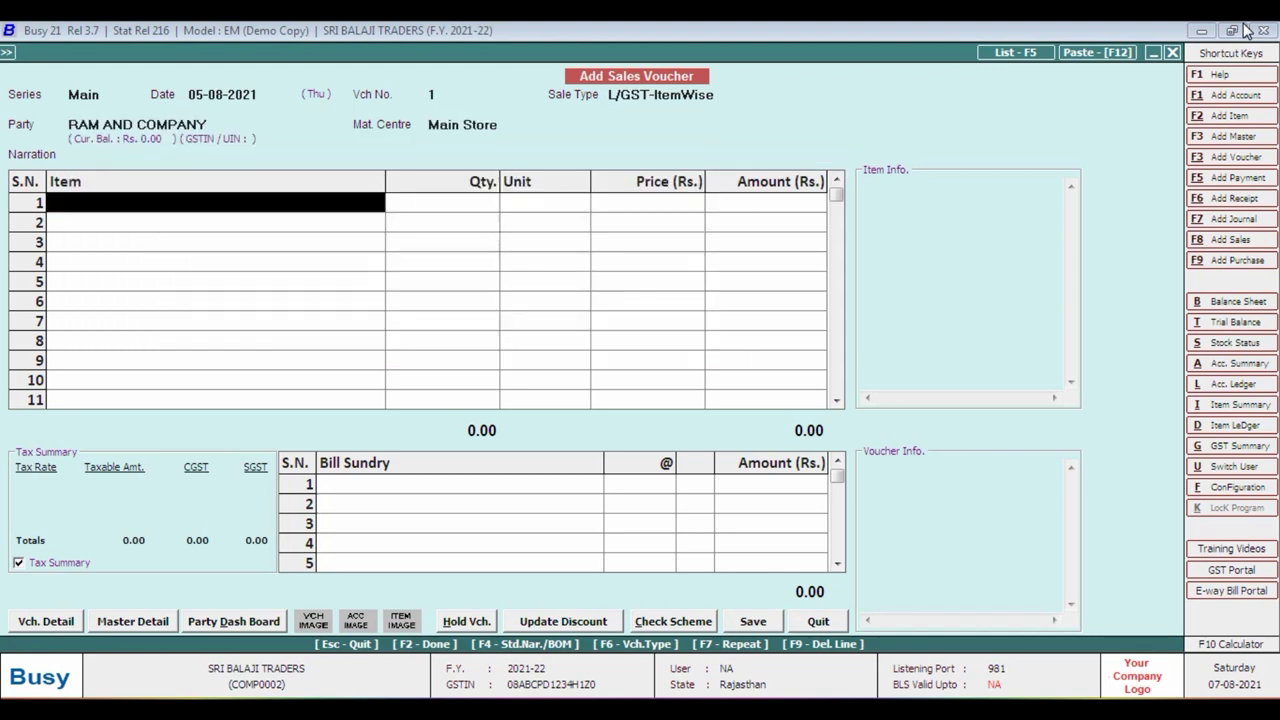
# Enter ITEM-A on the voucher's first line with the invoice quantity of 5 Pcs
pyautogui.press('Return')
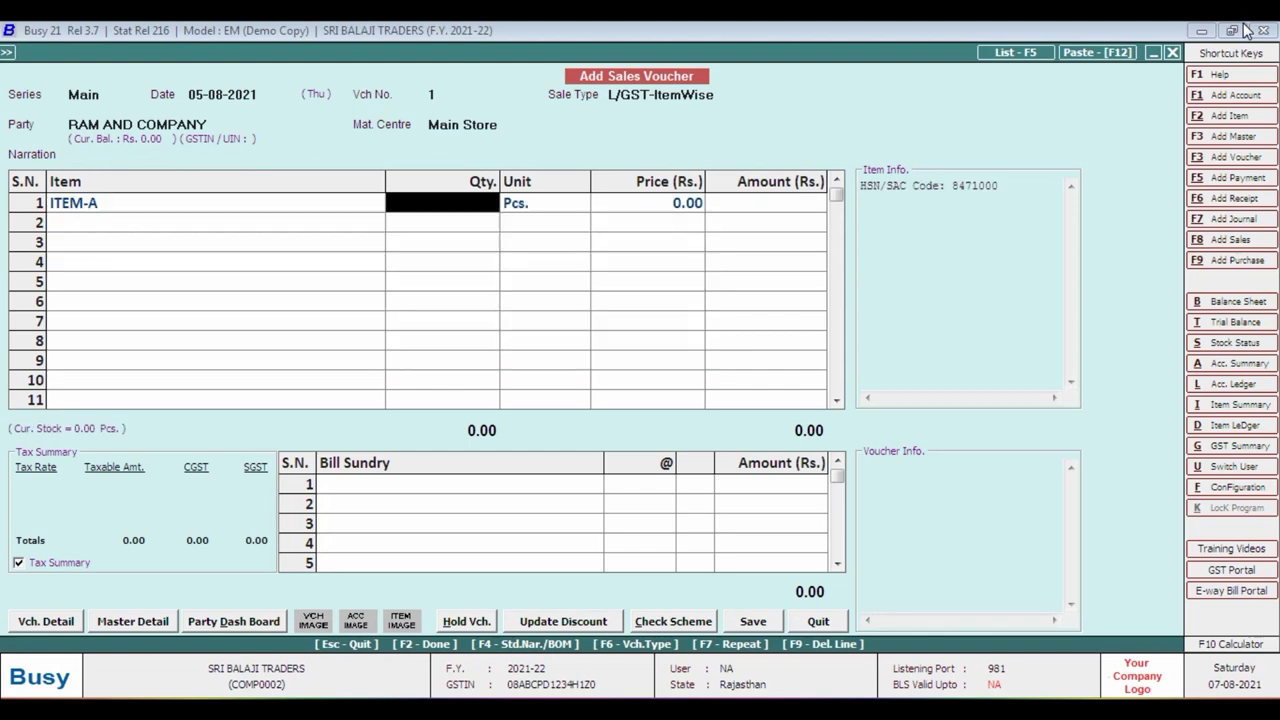
pyautogui.hotkey('alt', 'Tab')
pyautogui.scroll(-1, 1208, 294)
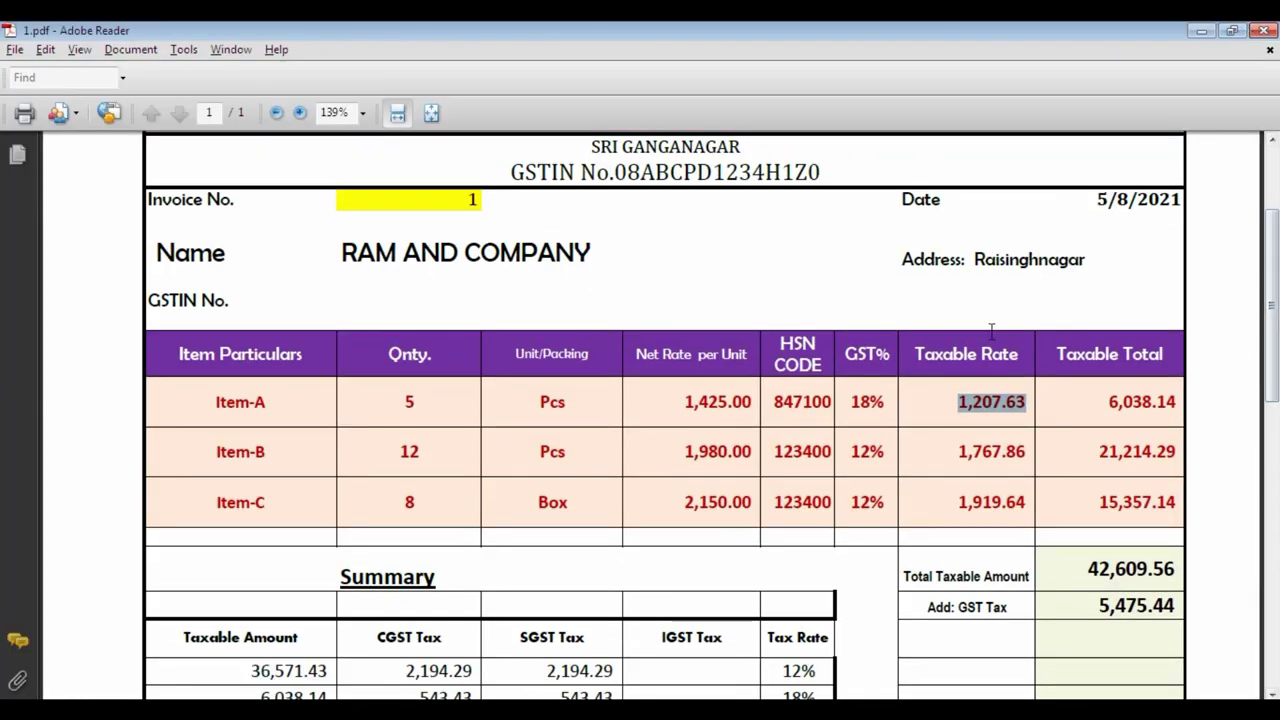
pyautogui.hotkey('alt', 'Tab')
pyautogui.write('5')
pyautogui.press('Return')
pyautogui.press('Return')
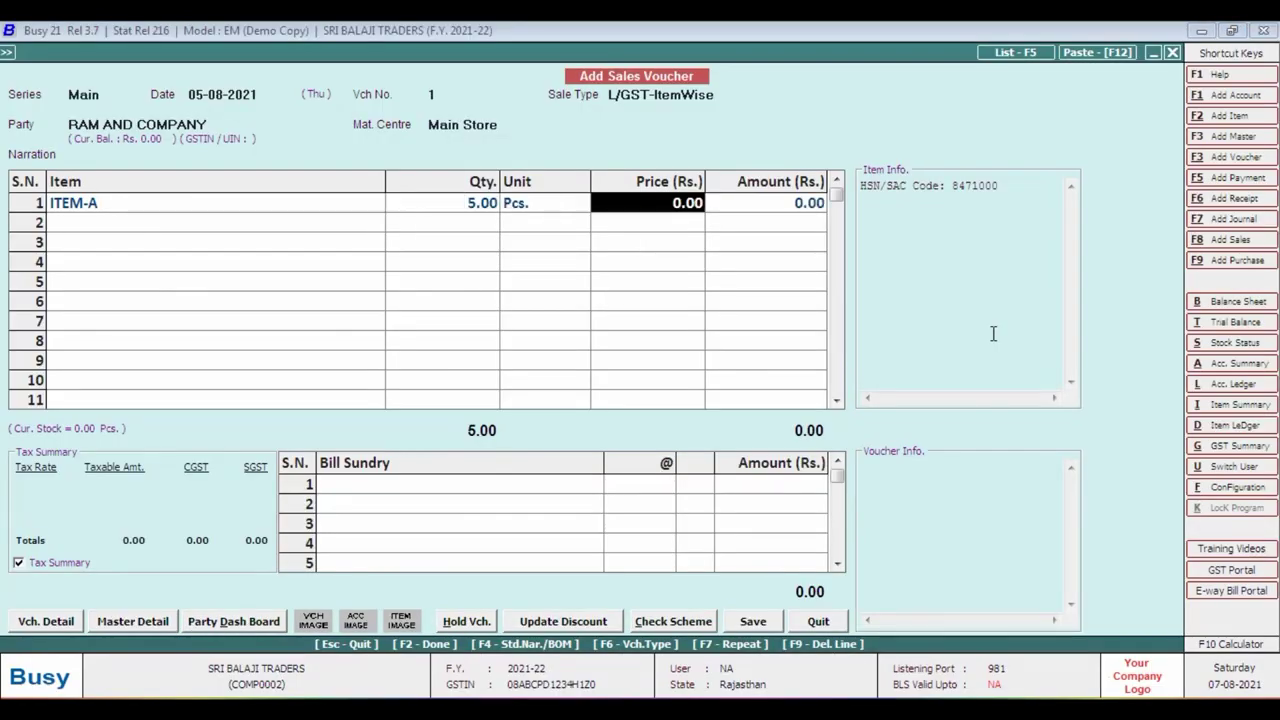
# Set ITEM-A's price to the invoice's taxable rate of 1207.63
pyautogui.hotkey('alt', 'Tab')
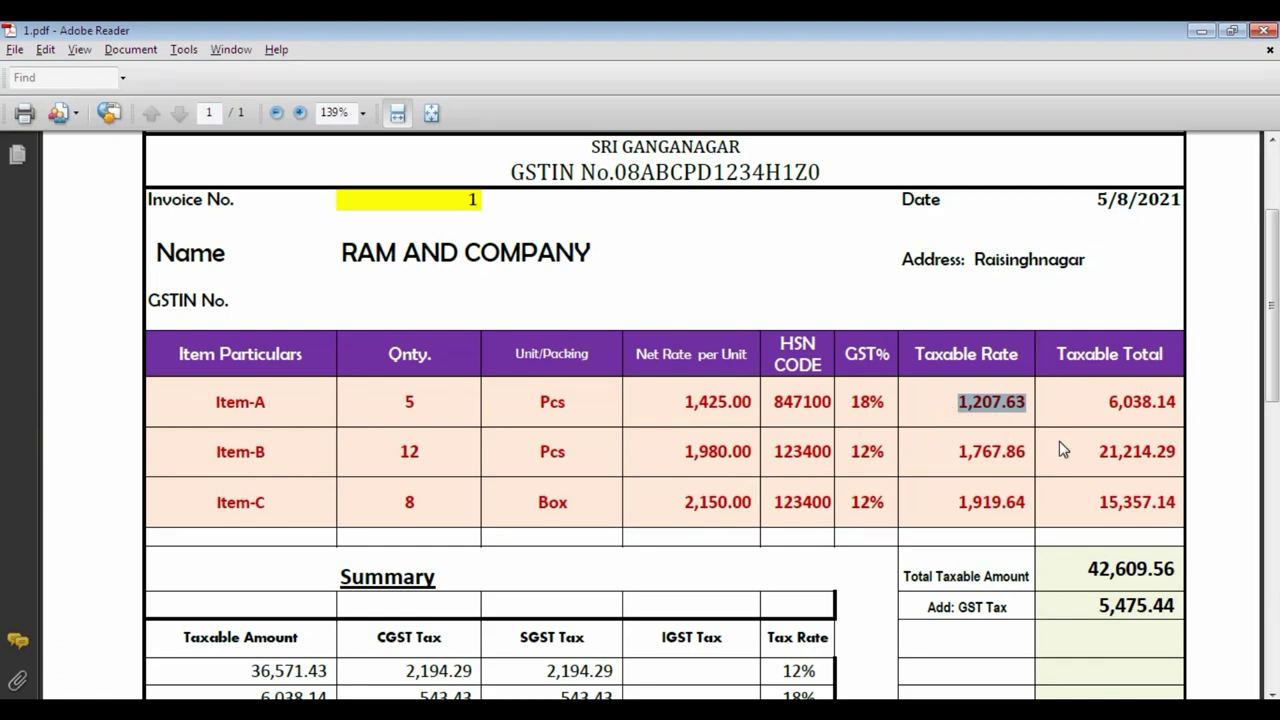
pyautogui.hotkey('alt', 'Tab')
pyautogui.write('1,2')
pyautogui.write('07.6')
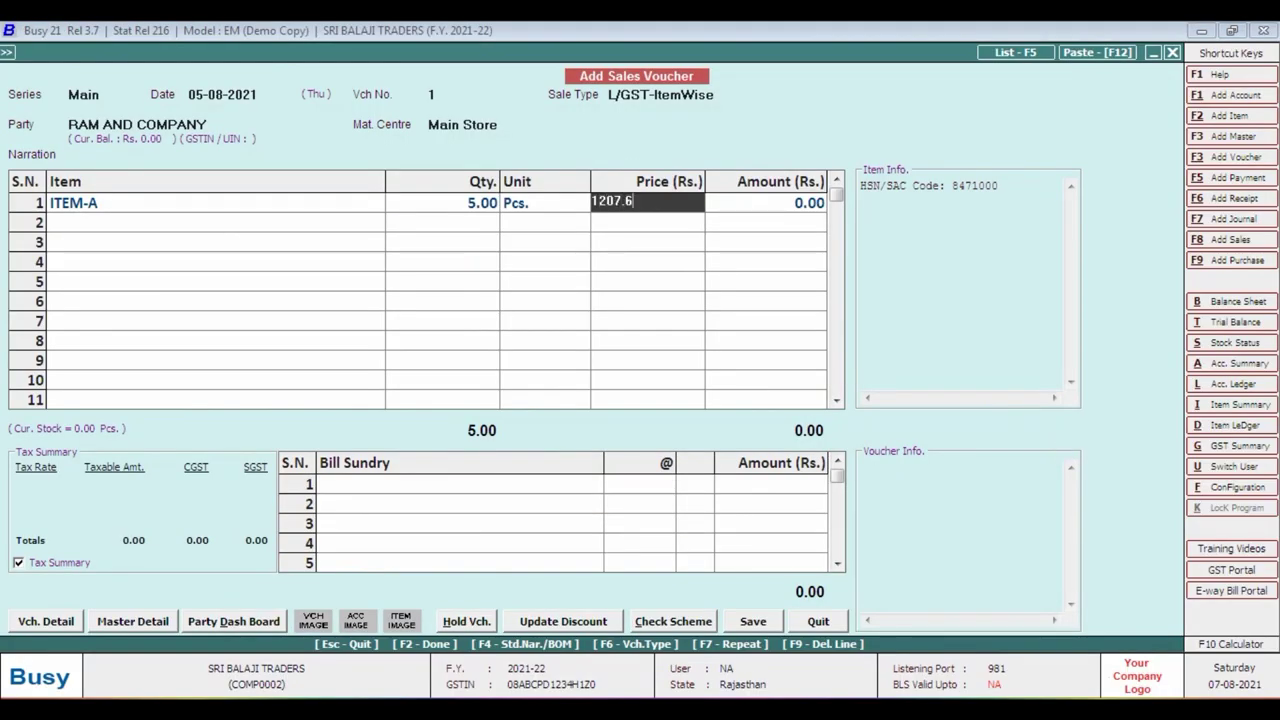
pyautogui.write('3')
pyautogui.press('Return')
pyautogui.press('Return')
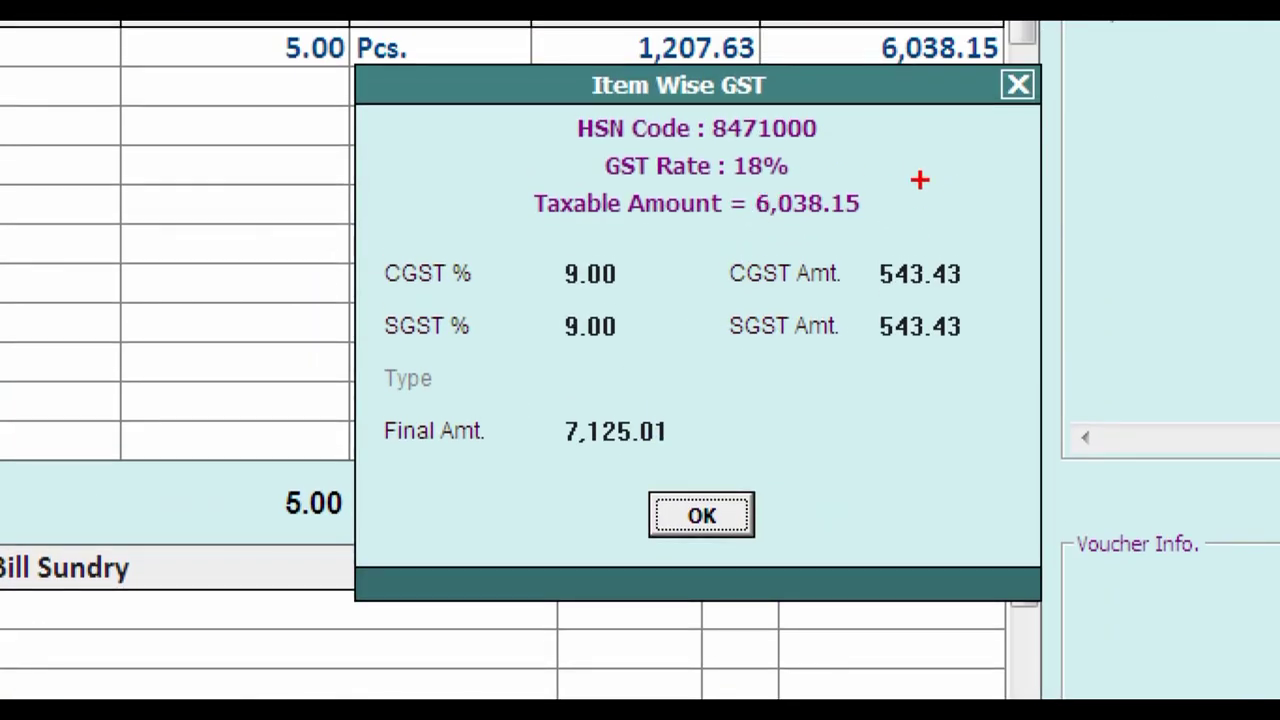
# Check ITEM-A's item-wise GST breakdown and set its final amount to 7125
pyautogui.moveTo(755, 185)
pyautogui.mouseDown()
pyautogui.moveTo(776, 225)
pyautogui.moveTo(880, 225)
pyautogui.moveTo(997, 291)
pyautogui.mouseUp()
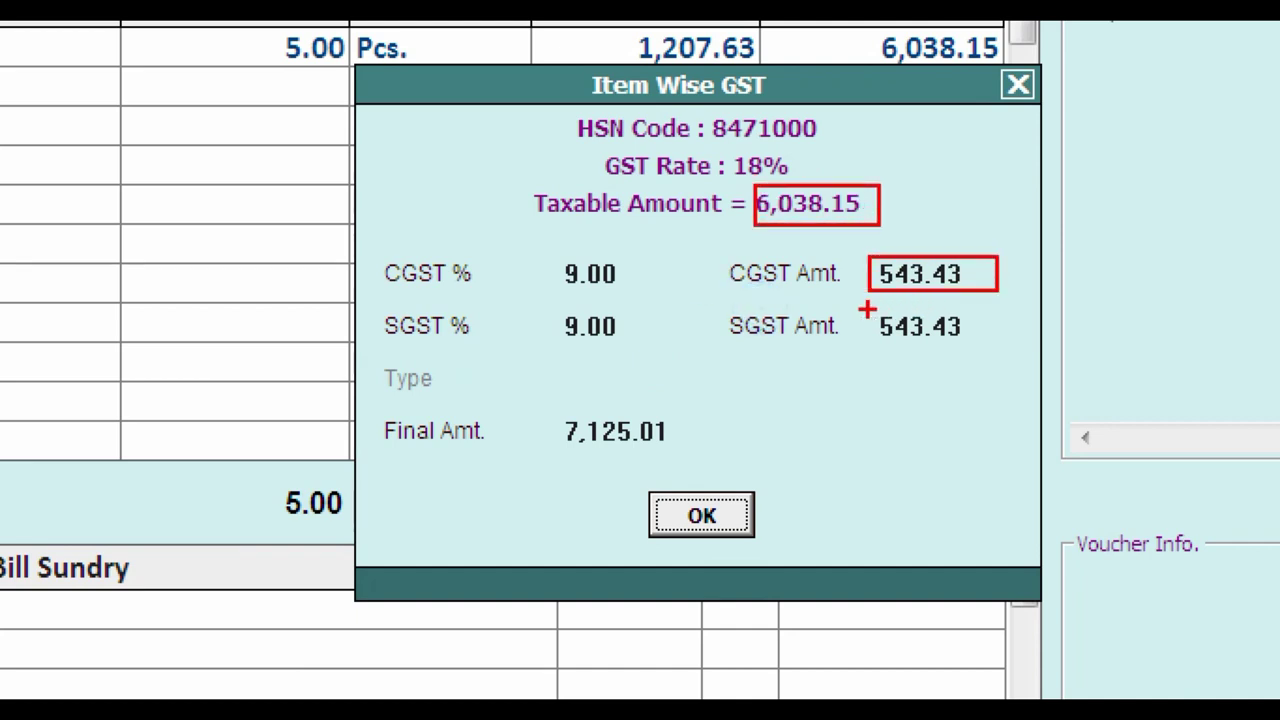
pyautogui.moveTo(866, 308)
pyautogui.mouseDown()
pyautogui.moveTo(889, 337)
pyautogui.moveTo(988, 350)
pyautogui.mouseUp()
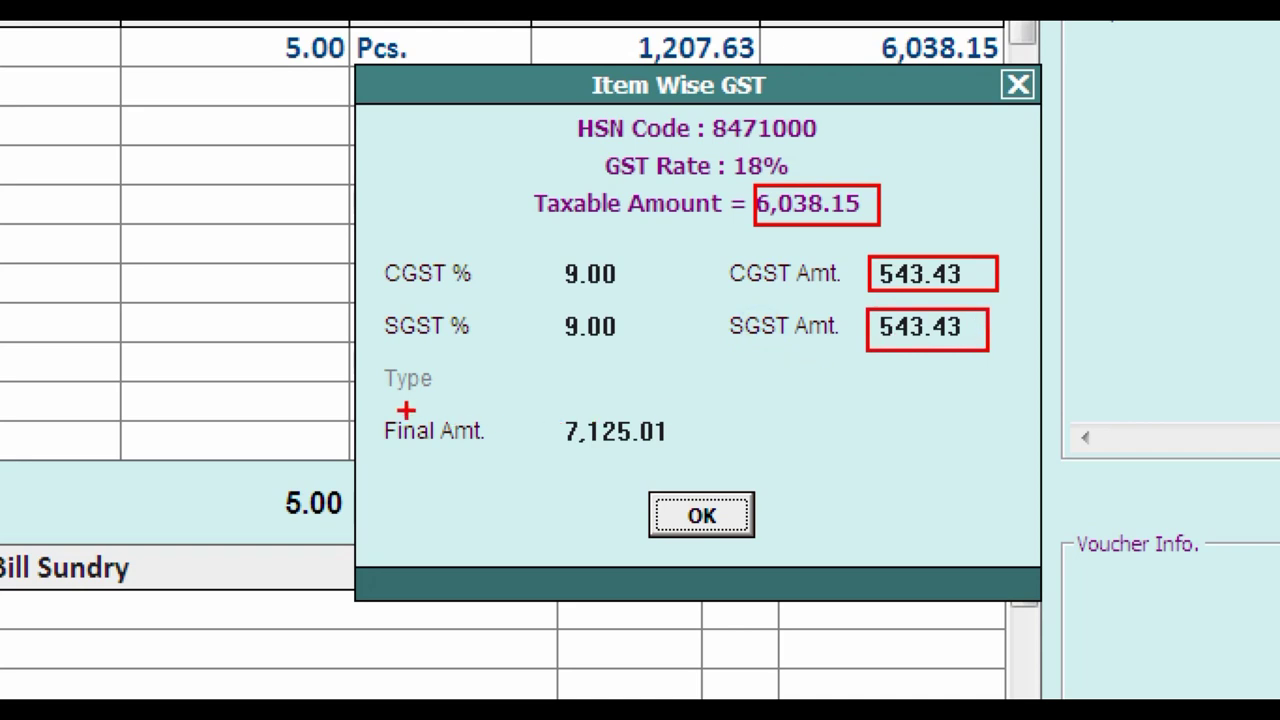
pyautogui.moveTo(368, 396)
pyautogui.mouseDown()
pyautogui.moveTo(671, 462)
pyautogui.moveTo(757, 460)
pyautogui.mouseUp()
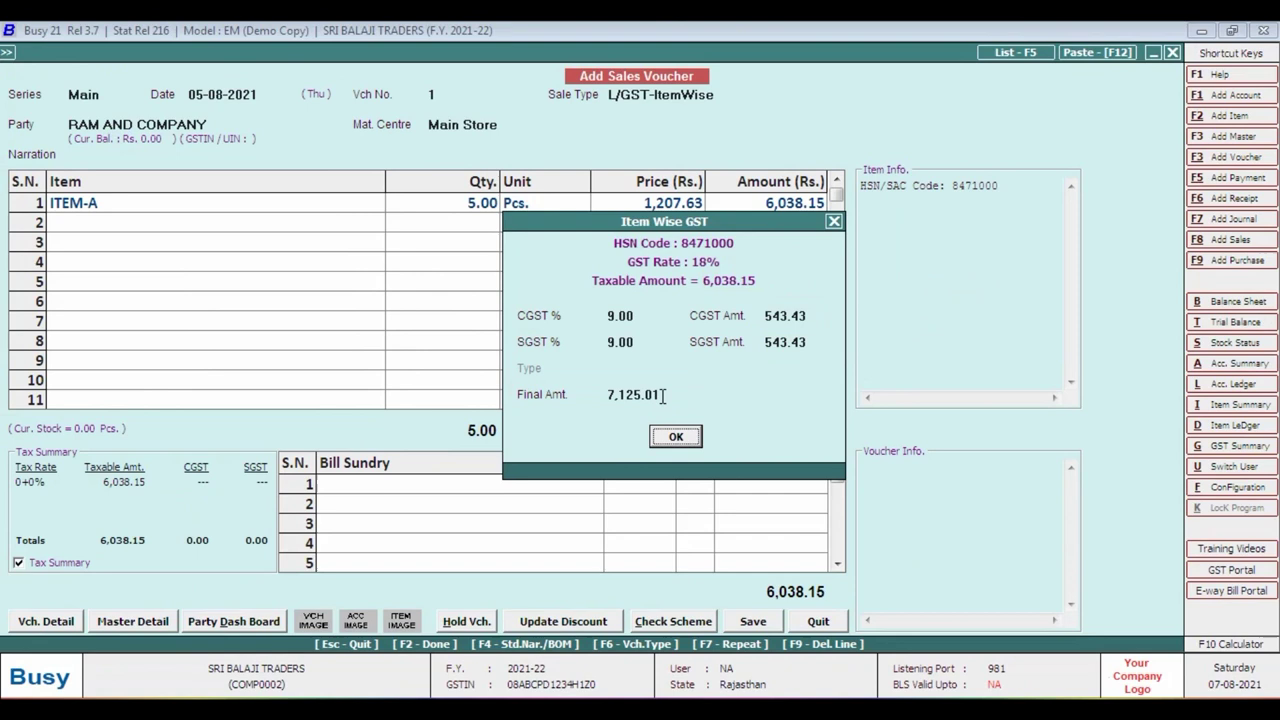
pyautogui.click(655, 395)
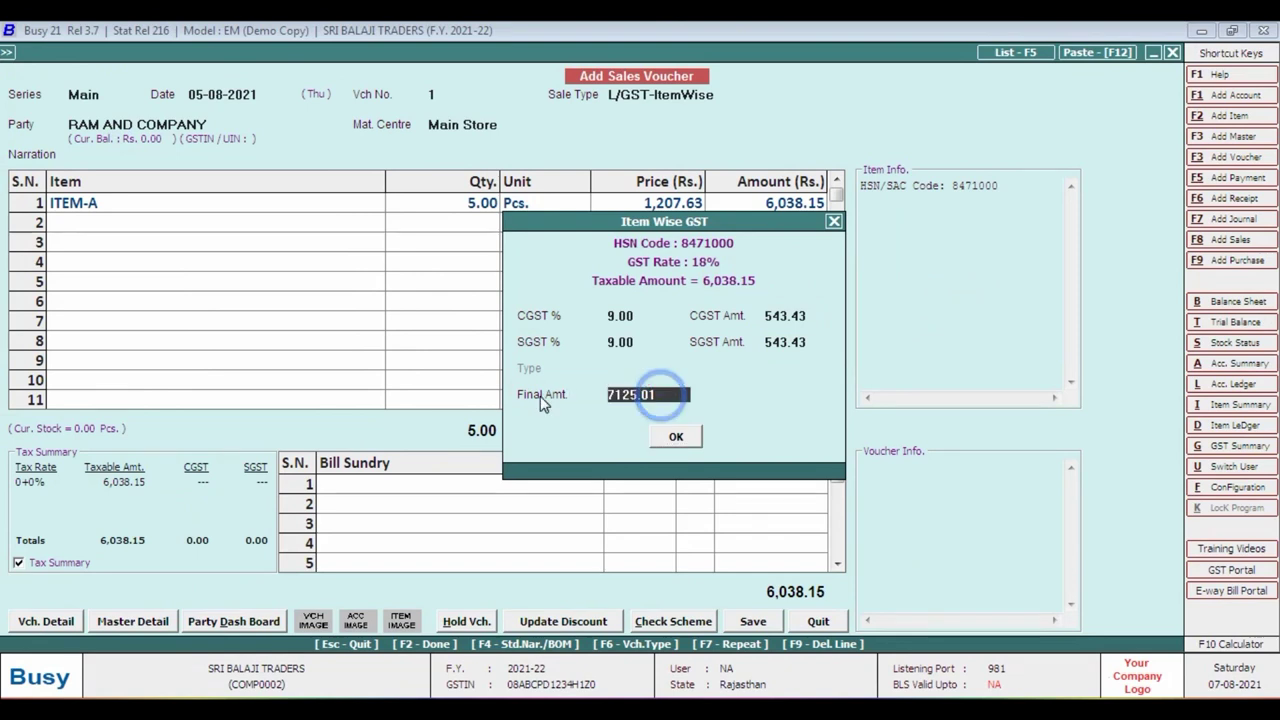
pyautogui.press('BackSpace')
pyautogui.press('BackSpace')
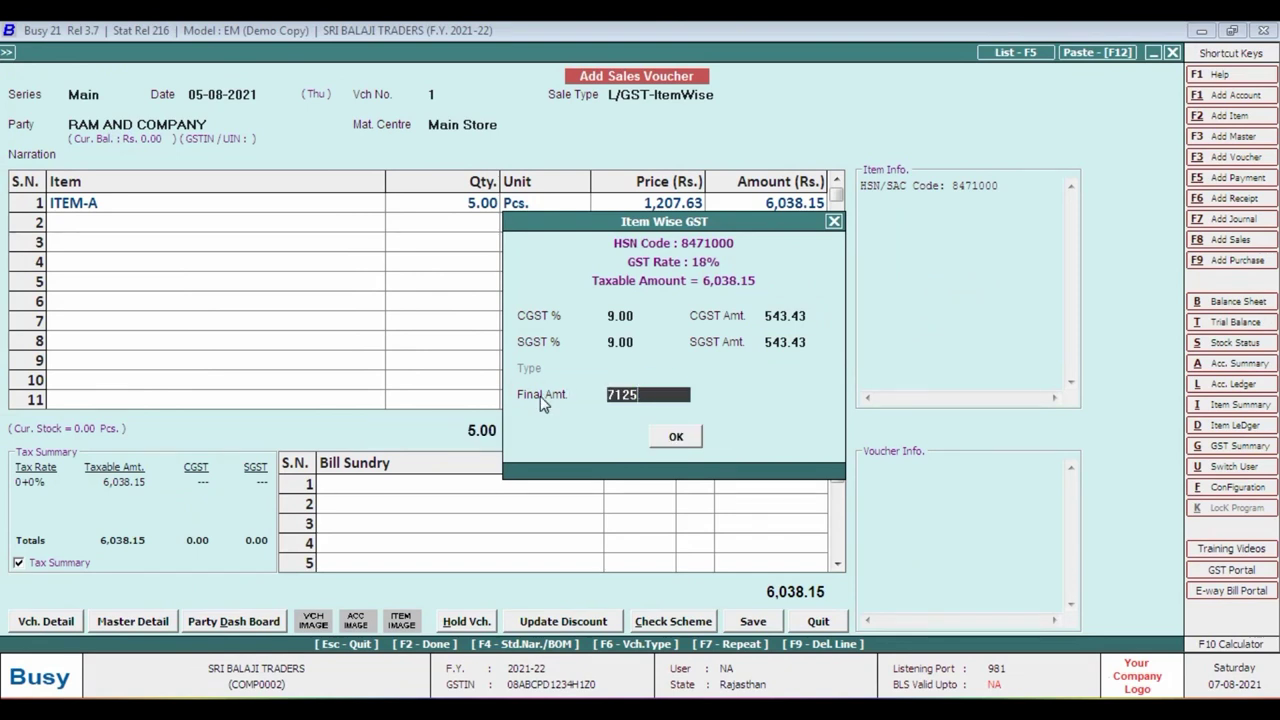
pyautogui.press('Return')
pyautogui.press('Return')
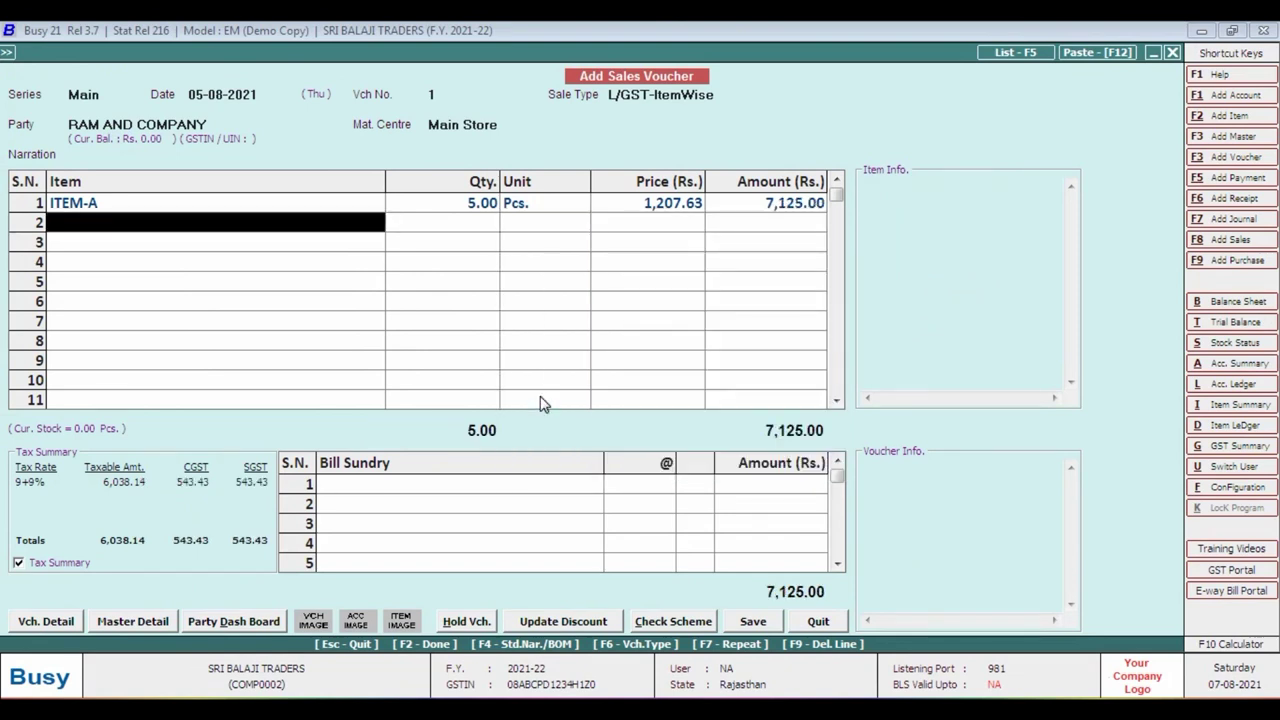
# Enter ITEM-B on the voucher's second line with the invoice quantity of 12 Pcs
pyautogui.hotkey('alt', 'Tab')
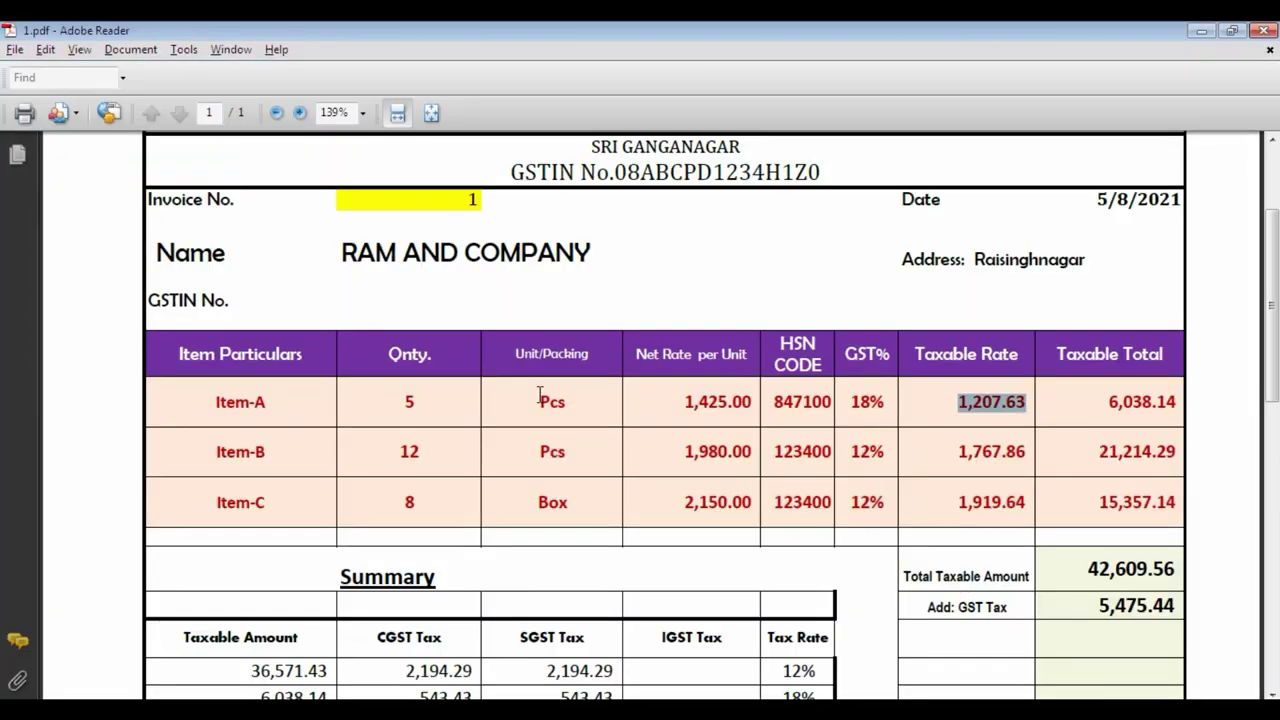
pyautogui.hotkey('alt', 'Tab')
pyautogui.press('Down')
pyautogui.press('Down')
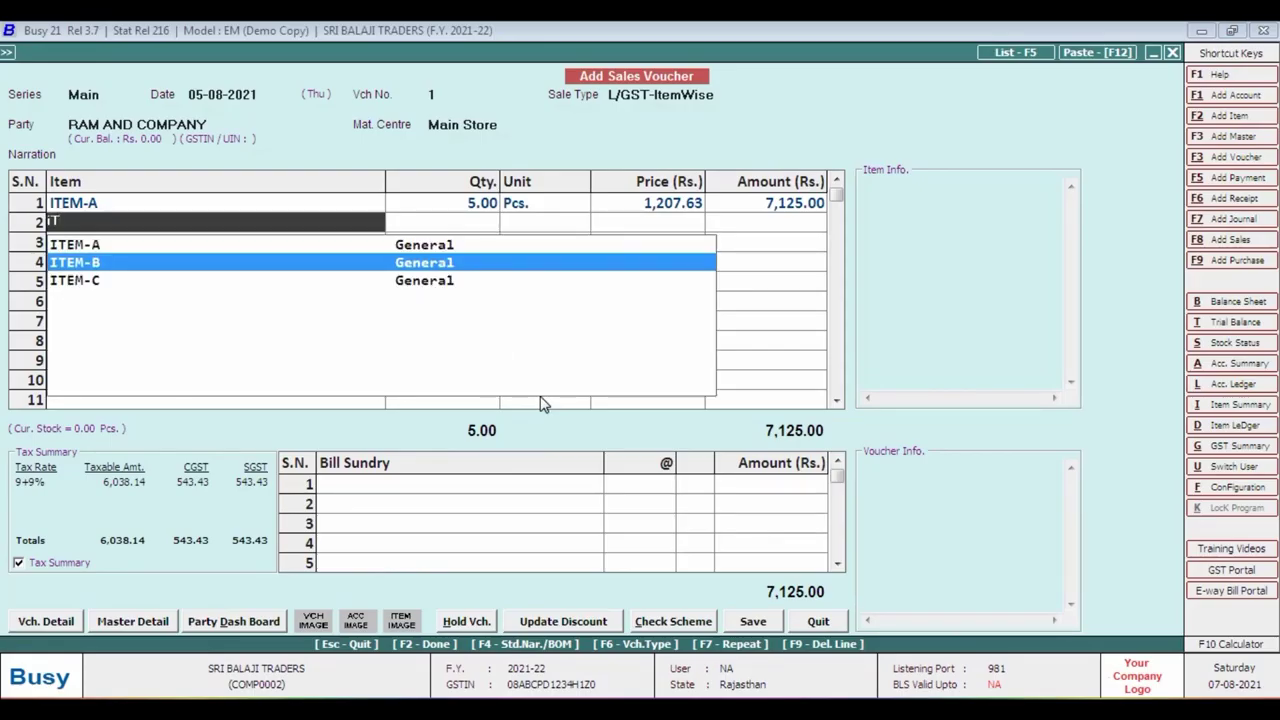
pyautogui.press('Return')
pyautogui.hotkey('alt', 'Tab')
pyautogui.hotkey('alt', 'Tab')
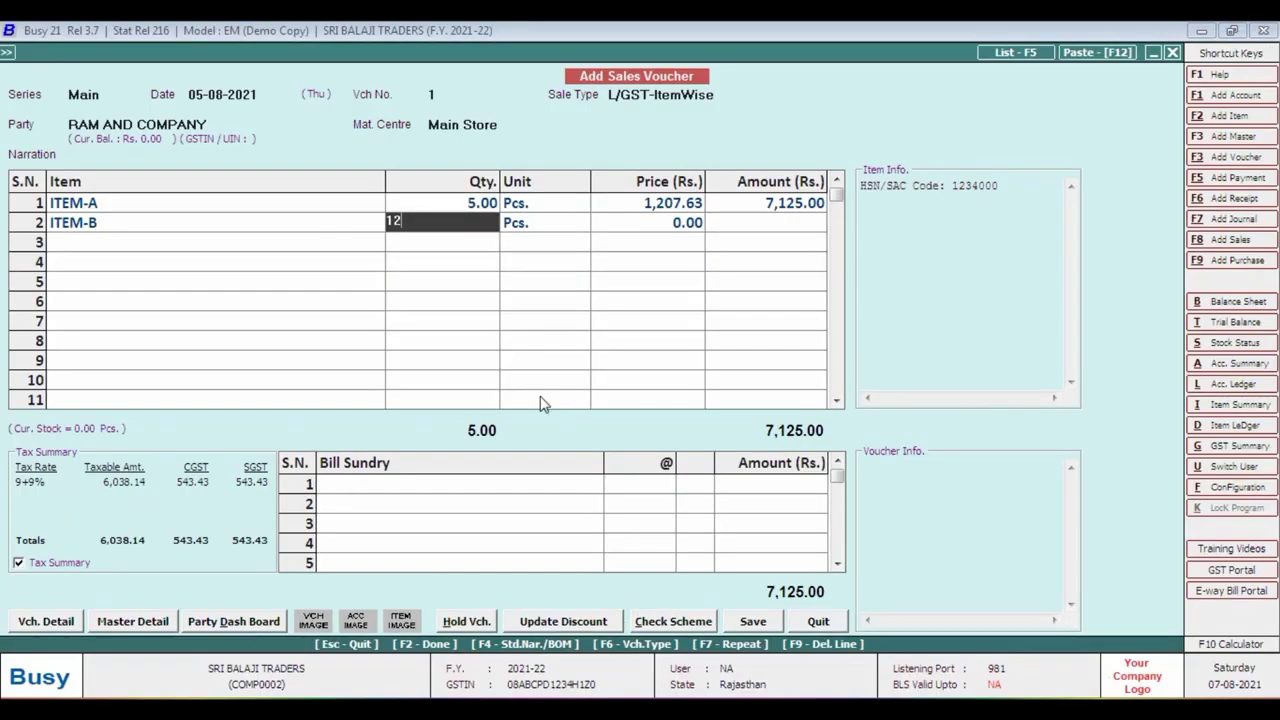
pyautogui.write('12')
pyautogui.press('Return')
# Set ITEM-B's price to the invoice's taxable rate of 1767.86
pyautogui.hotkey('alt', 'Tab')
pyautogui.hotkey('alt', 'Tab')
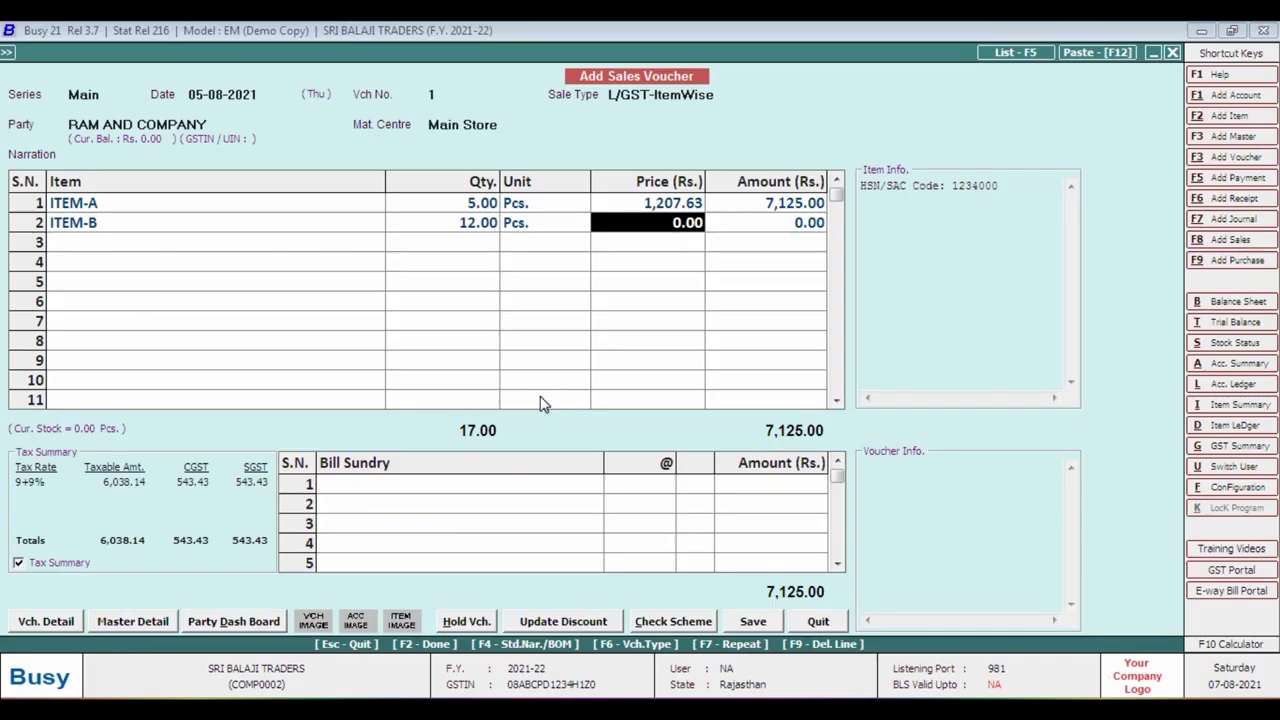
pyautogui.write('1767')
pyautogui.hotkey('alt', 'Tab')
pyautogui.hotkey('alt', 'Tab')
pyautogui.write('.')
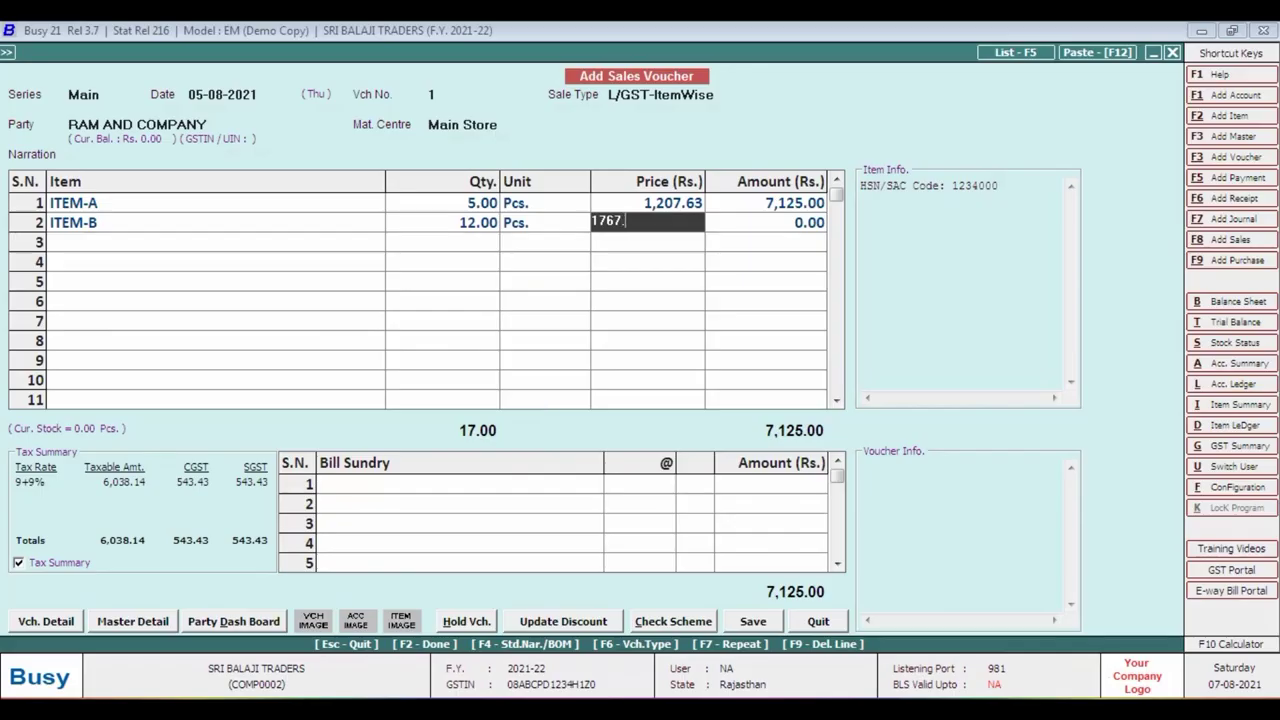
pyautogui.write('86')
pyautogui.press('Return')
pyautogui.press('Return')
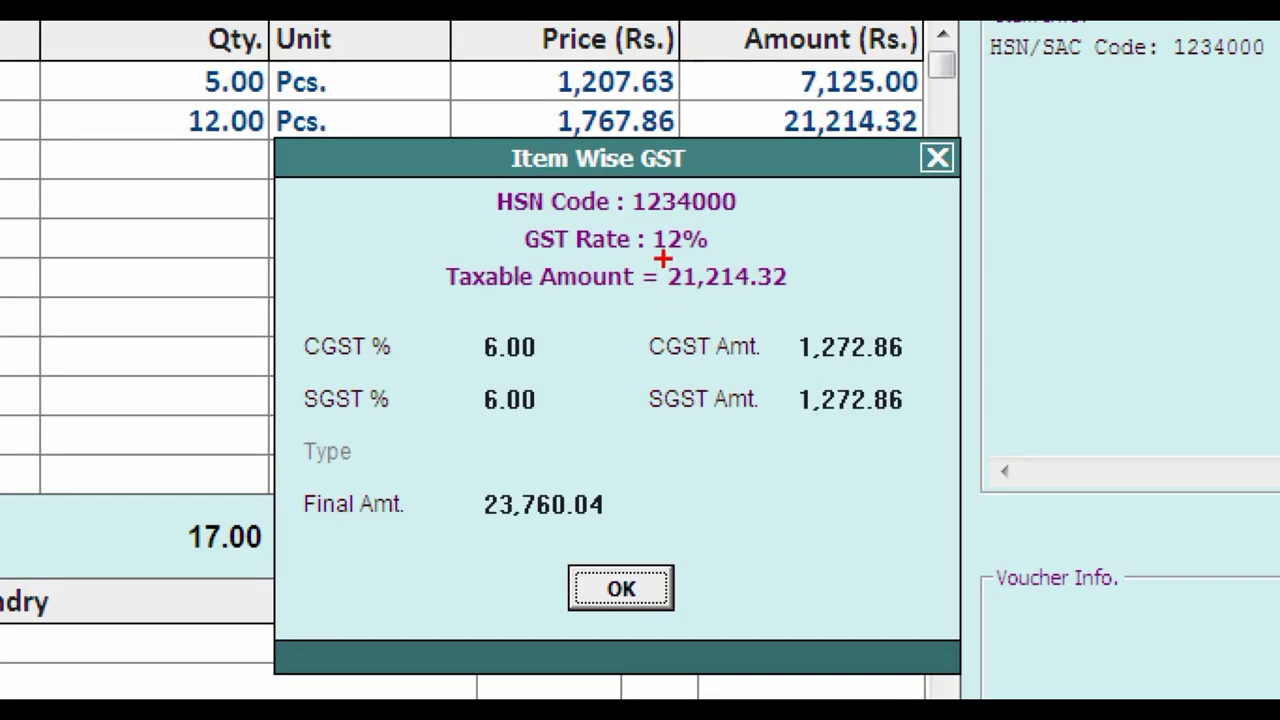
# Check ITEM-B's item-wise GST breakdown and set its final amount to 23760
pyautogui.moveTo(663, 258); pyautogui.dragTo(837, 295)
pyautogui.moveTo(757, 102); pyautogui.dragTo(893, 140)
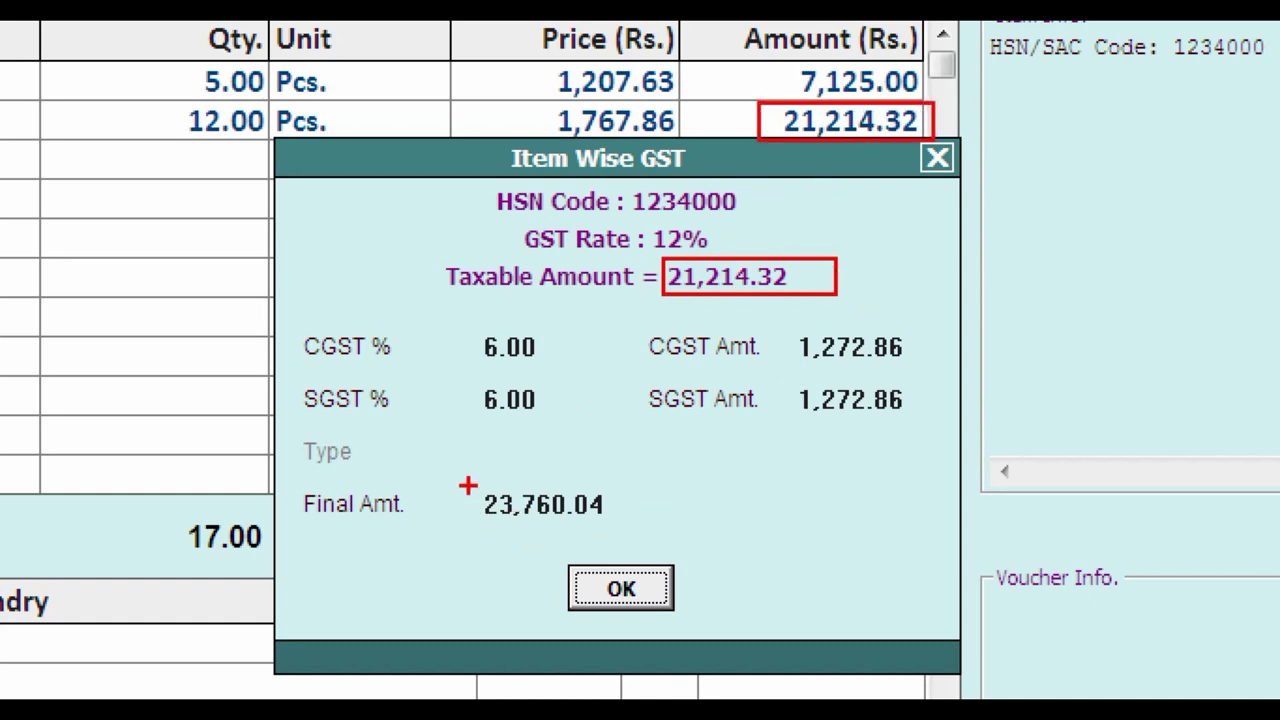
pyautogui.moveTo(466, 478)
pyautogui.mouseDown()
pyautogui.moveTo(549, 524)
pyautogui.moveTo(638, 528)
pyautogui.mouseUp()
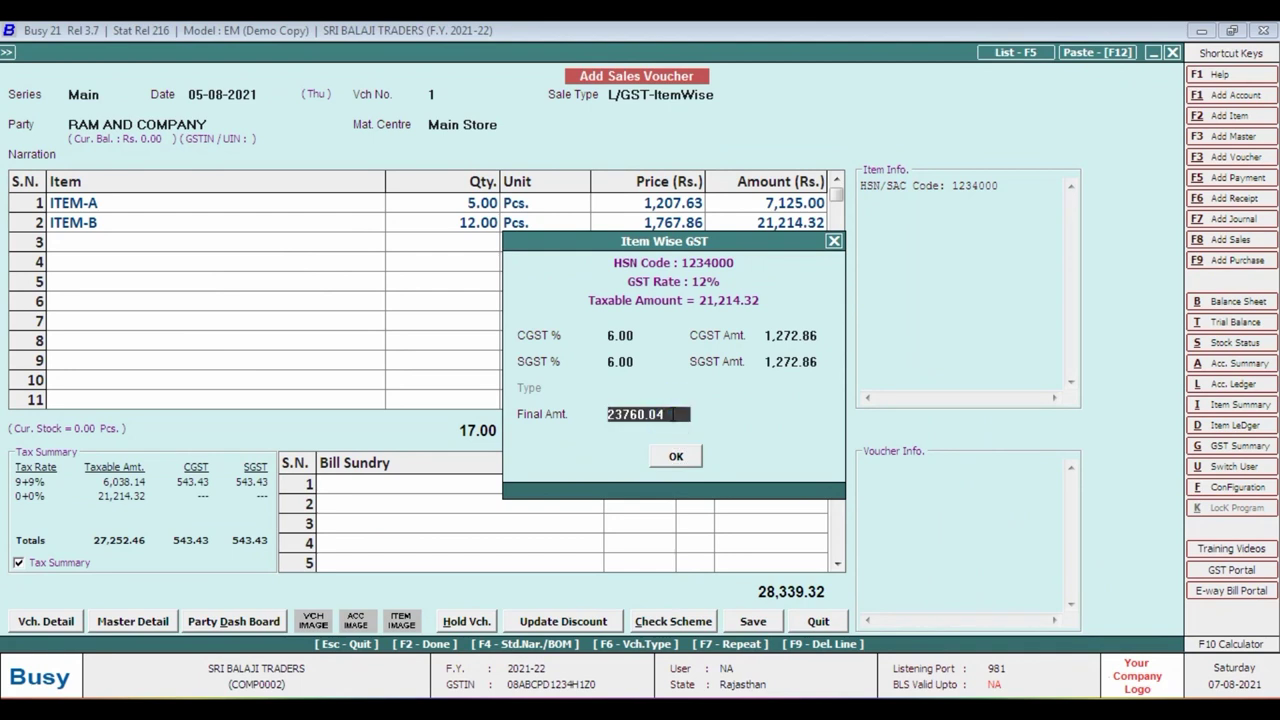
pyautogui.write('23,760')
pyautogui.press('Return')
pyautogui.press('Return')
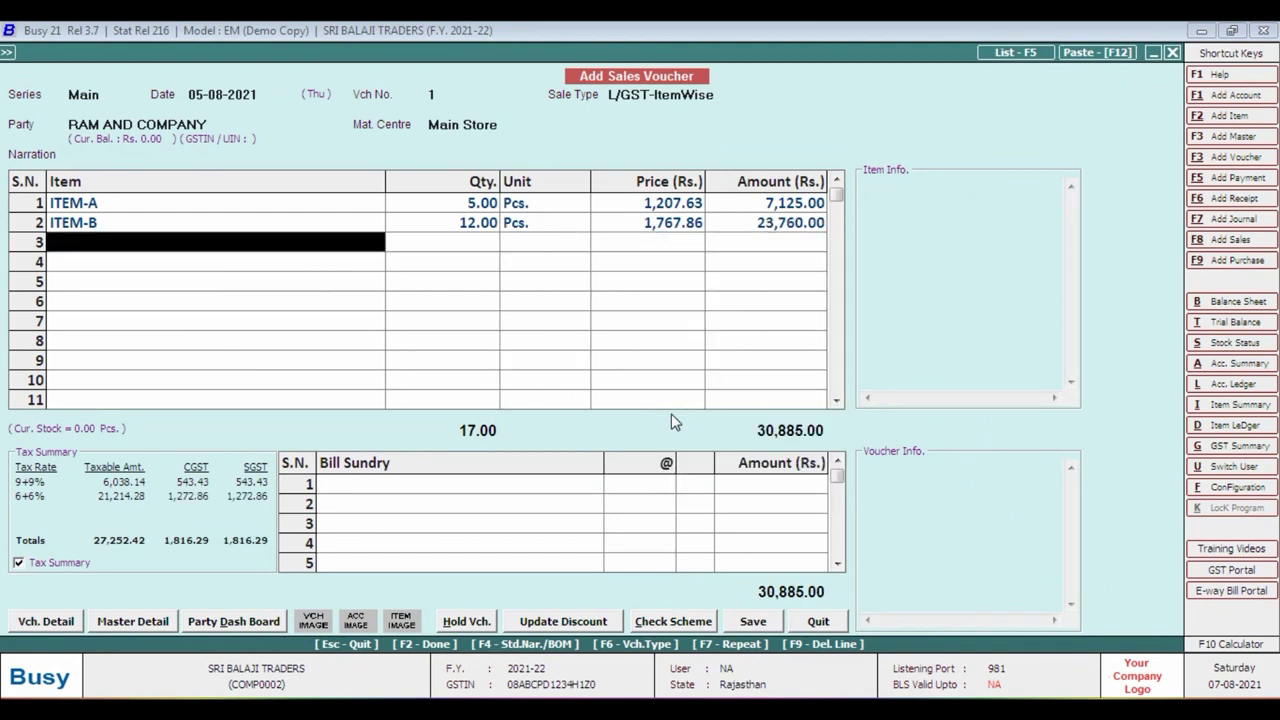
# Enter ITEM-C on the voucher's third line with the invoice quantity of 8
pyautogui.write('IT')
pyautogui.press('Down')
pyautogui.press('Down')
pyautogui.press('Return')
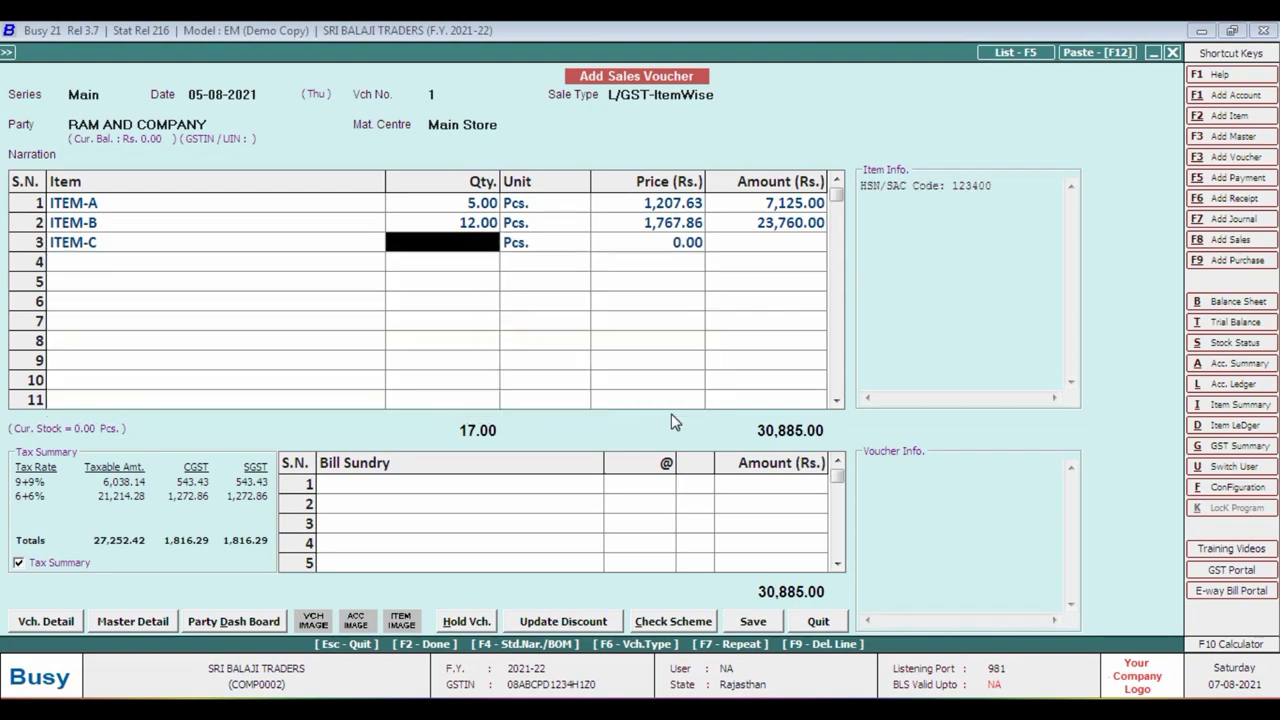
pyautogui.hotkey('alt', 'Tab')
pyautogui.hotkey('alt', 'Tab')
pyautogui.write('8')
pyautogui.press('Return')
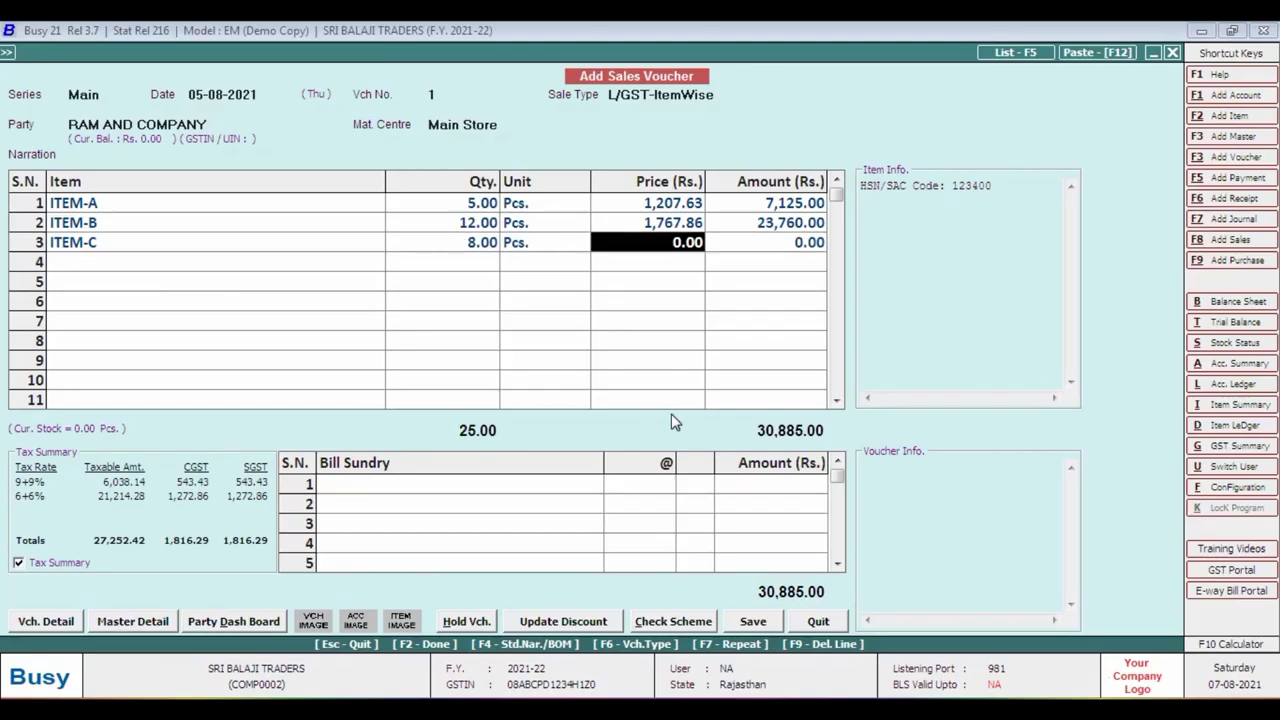
# Set ITEM-C's price to the invoice's taxable rate of 1919.64
pyautogui.hotkey('alt', 'Tab')
pyautogui.hotkey('alt', 'Tab')
pyautogui.write('19')
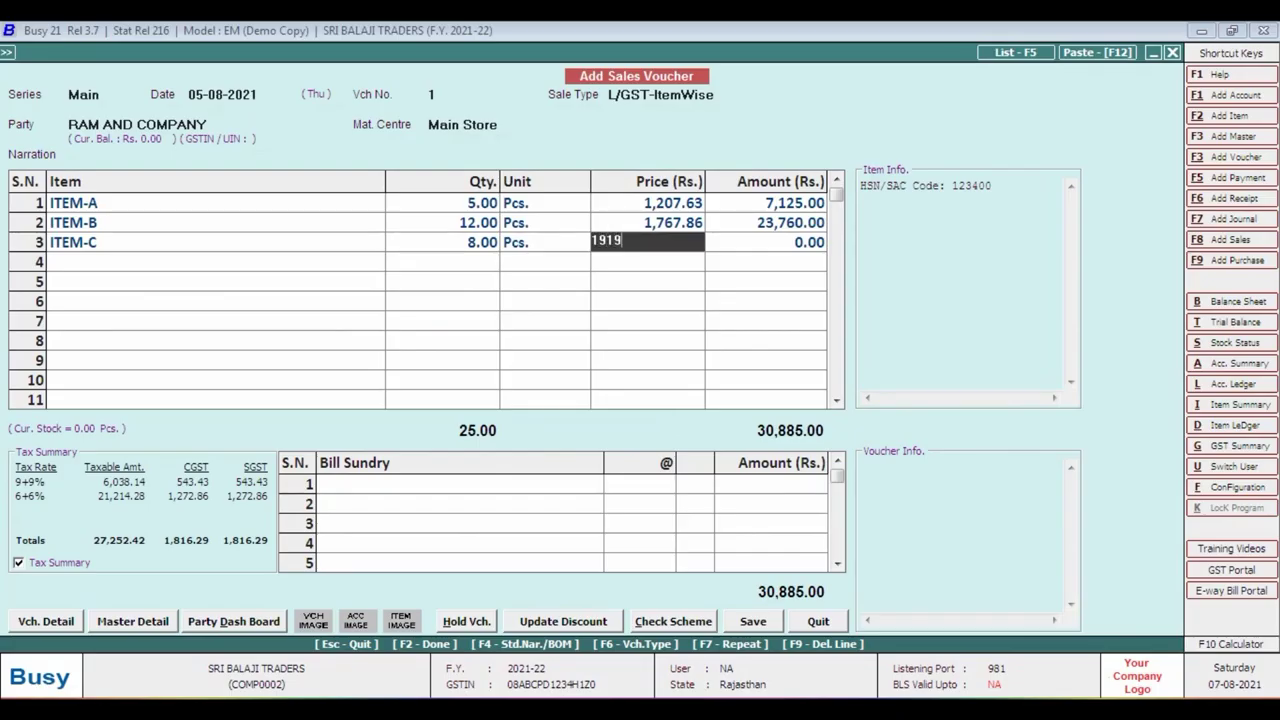
pyautogui.hotkey('alt', 'Tab')
pyautogui.hotkey('alt', 'Tab')
pyautogui.press('Return')
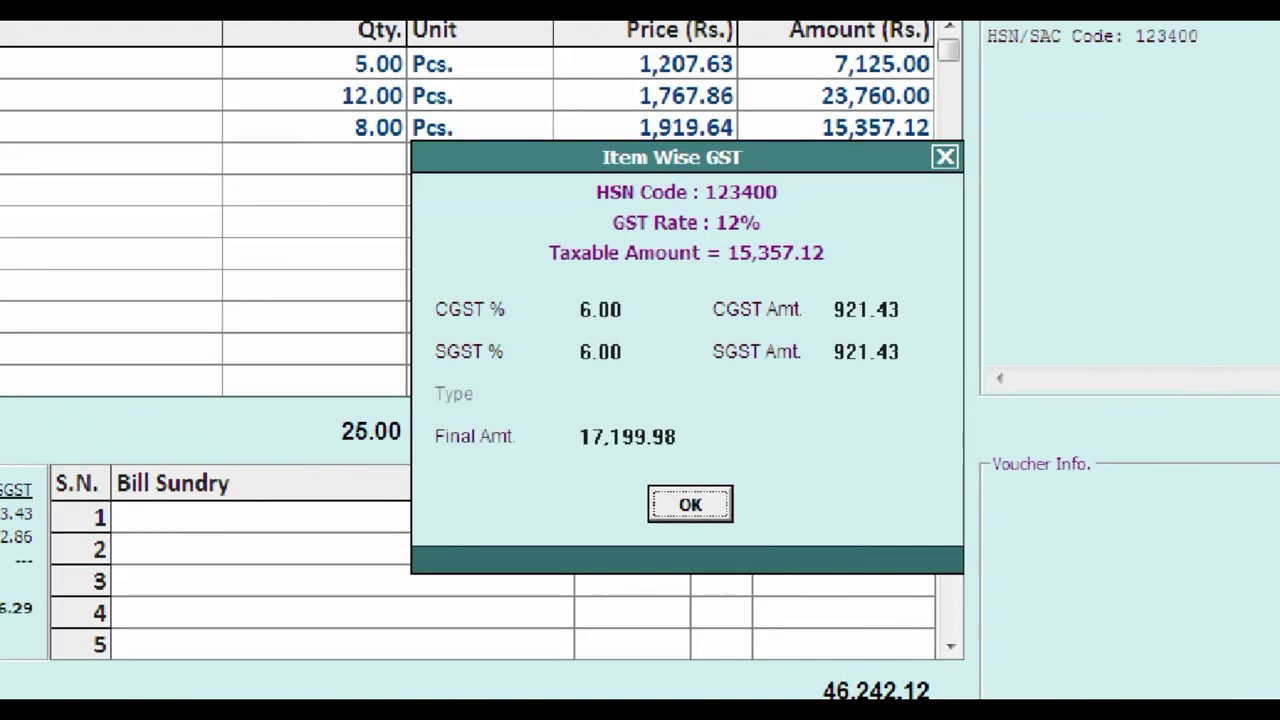
# Set ITEM-C's final amount to 17200 in its item-wise GST details
pyautogui.click(652, 430)
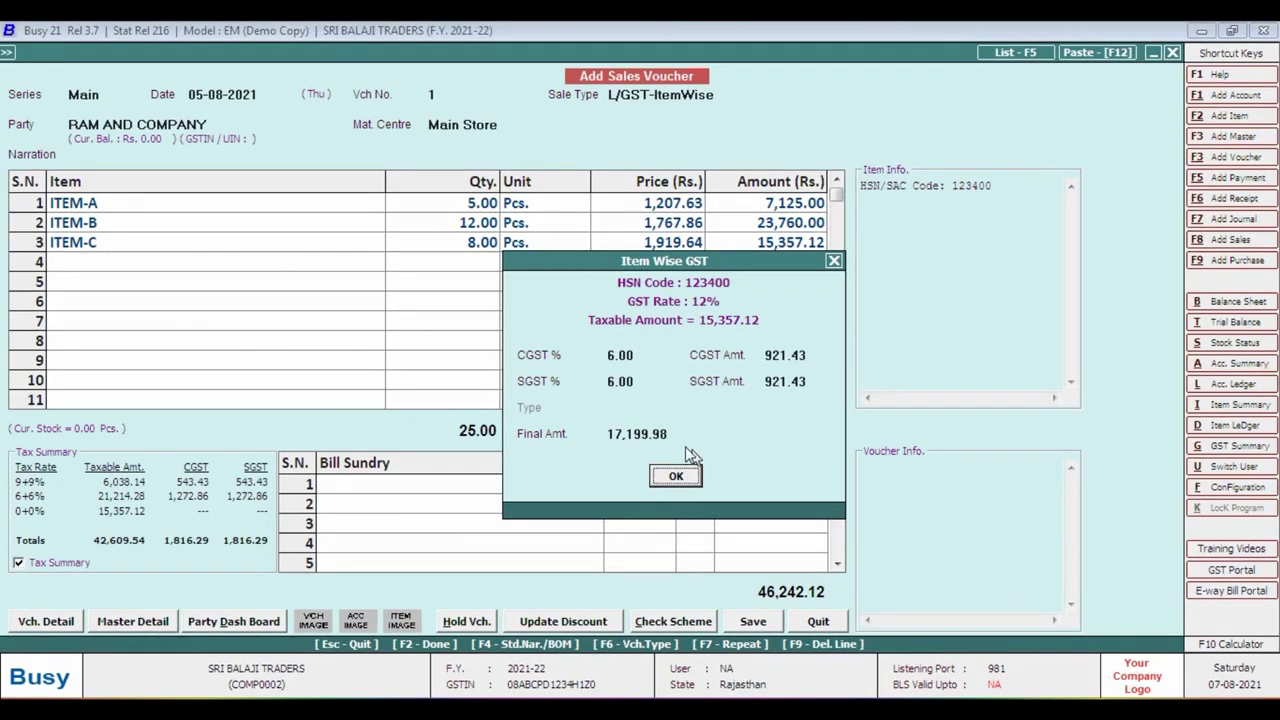
pyautogui.click(705, 442)
pyautogui.write('1')
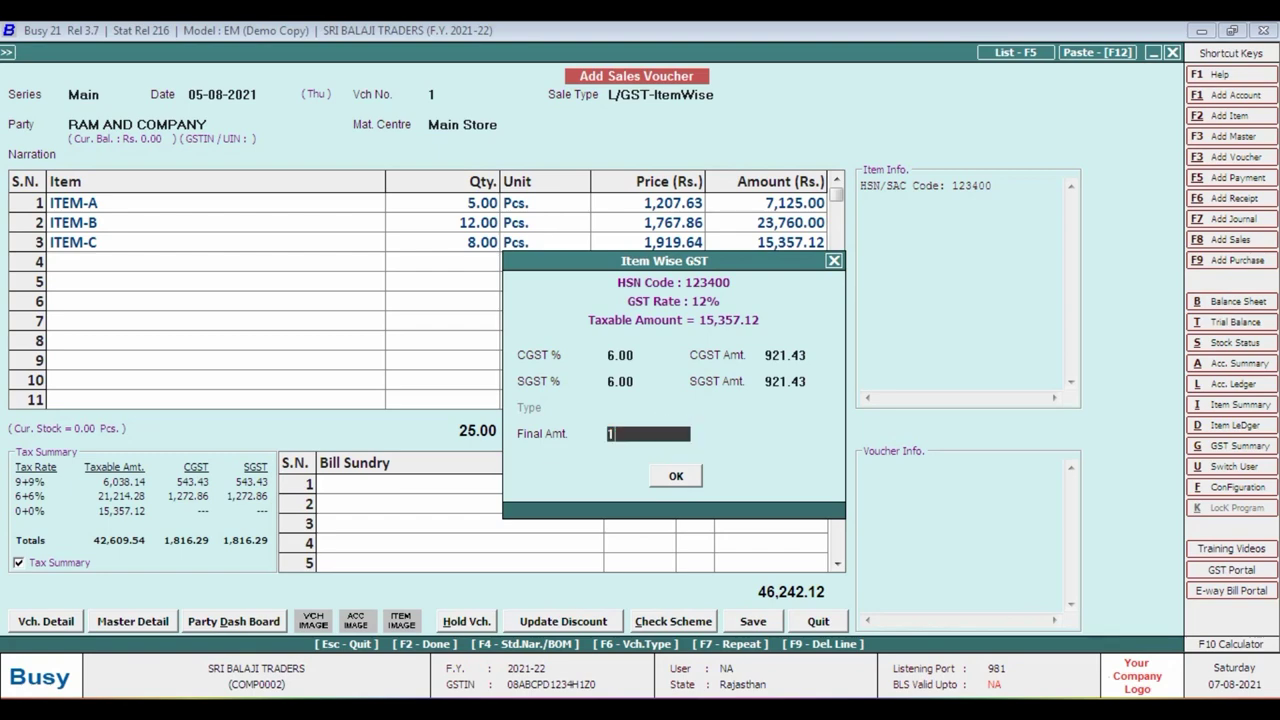
pyautogui.write('7,200')
pyautogui.press('Return')
pyautogui.press('Return')
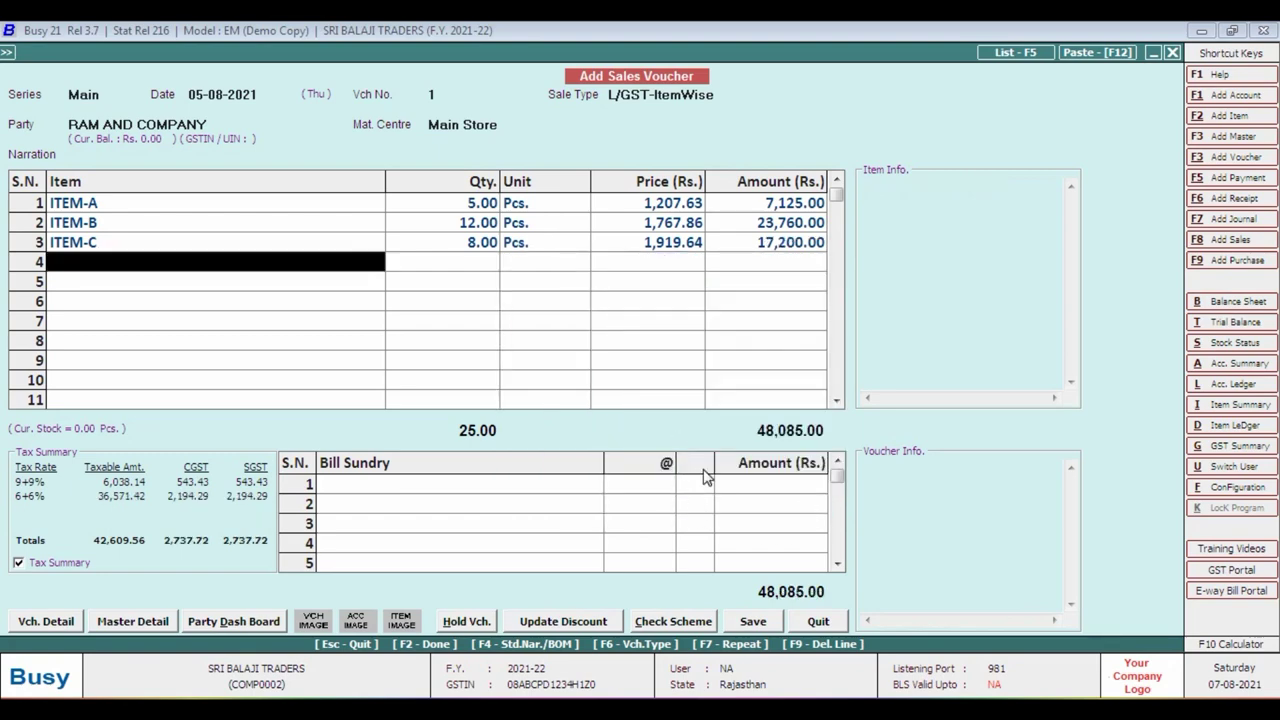
# Compare the voucher's grand total and tax summary with the net total and GST summary in 1.pdf
pyautogui.hotkey('alt', 'Tab')
pyautogui.scroll(-5, 1025, 600)
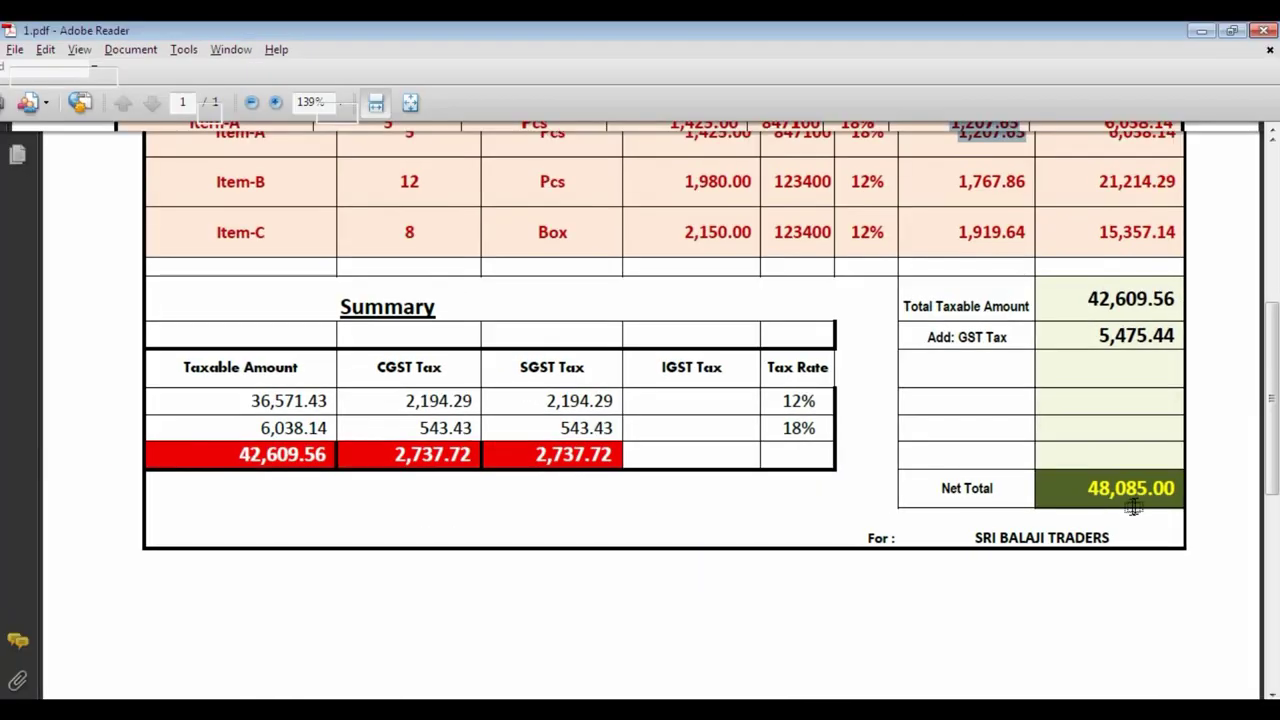
pyautogui.hotkey('alt', 'Tab')
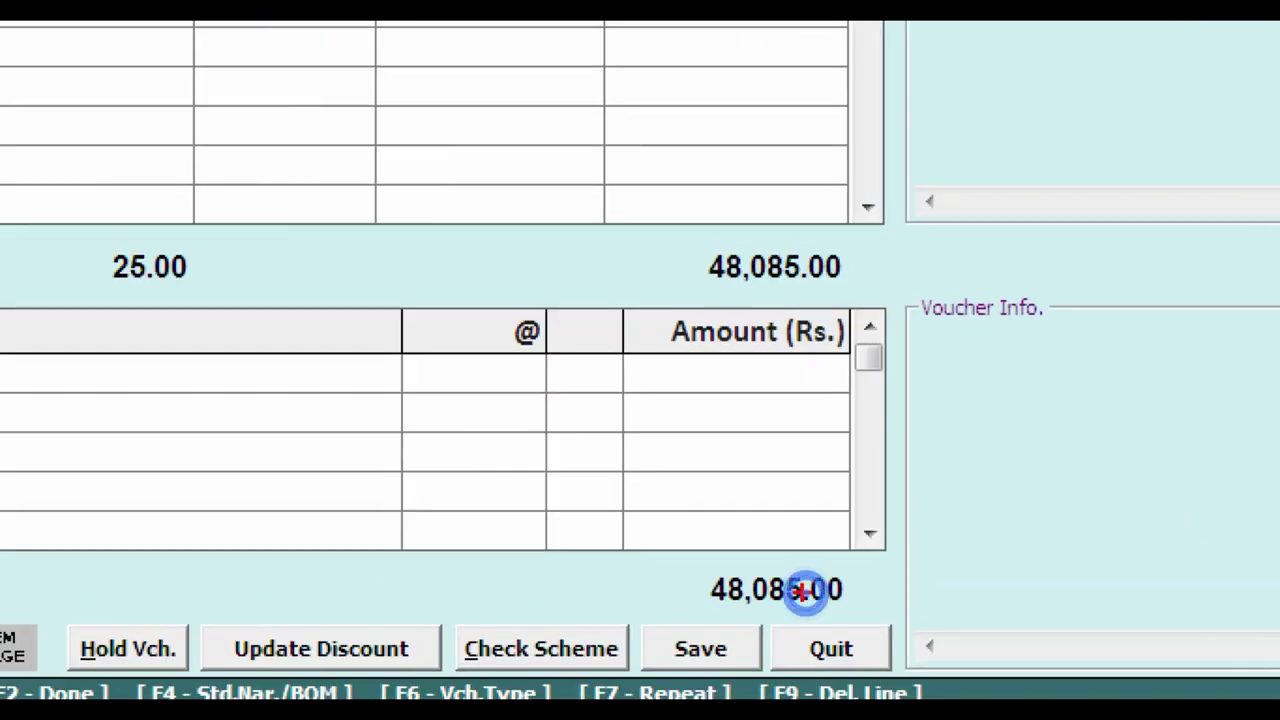
pyautogui.moveTo(718, 564); pyautogui.dragTo(851, 609)
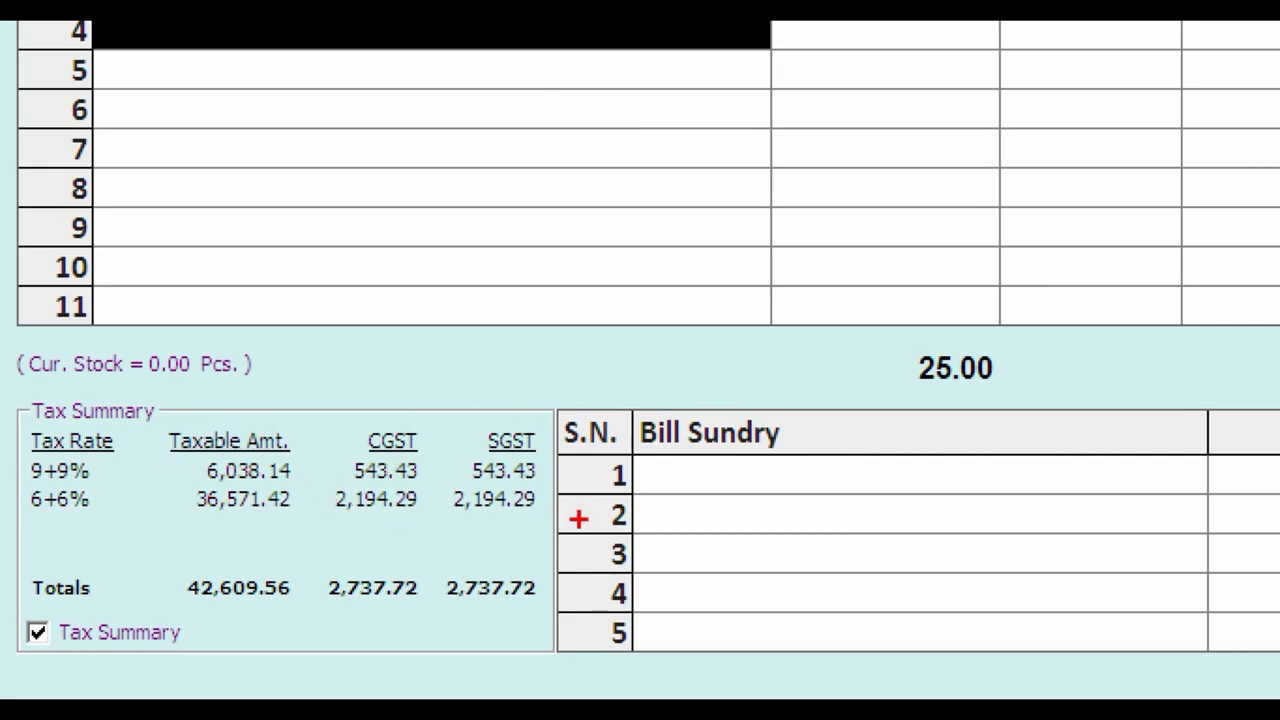
pyautogui.hotkey('alt', 'Tab')
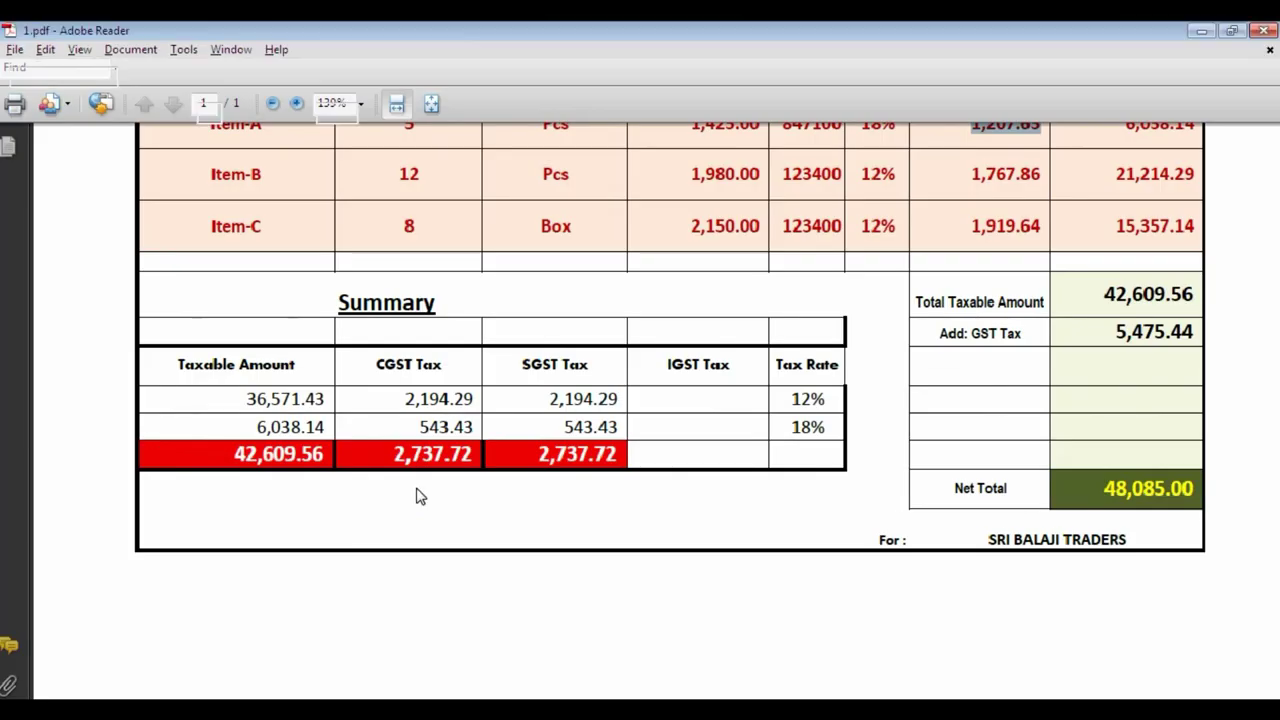
pyautogui.hotkey('alt', 'Tab')
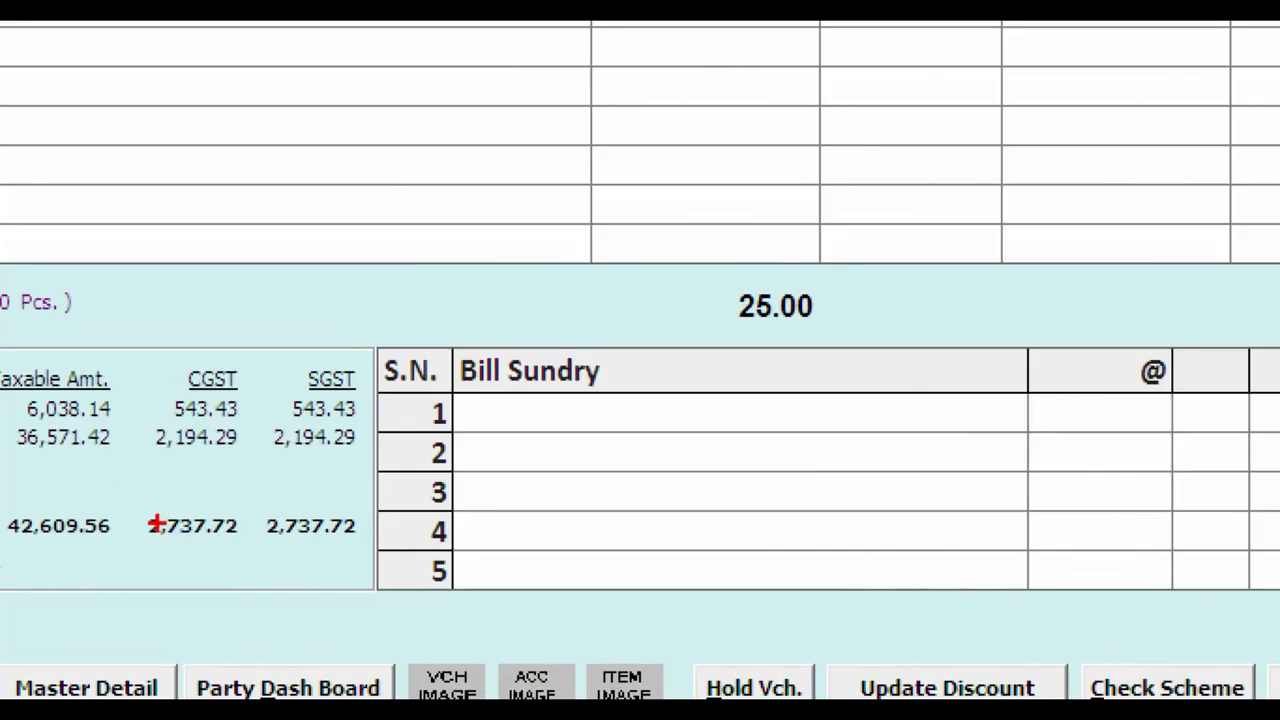
pyautogui.moveTo(158, 533); pyautogui.dragTo(218, 548)
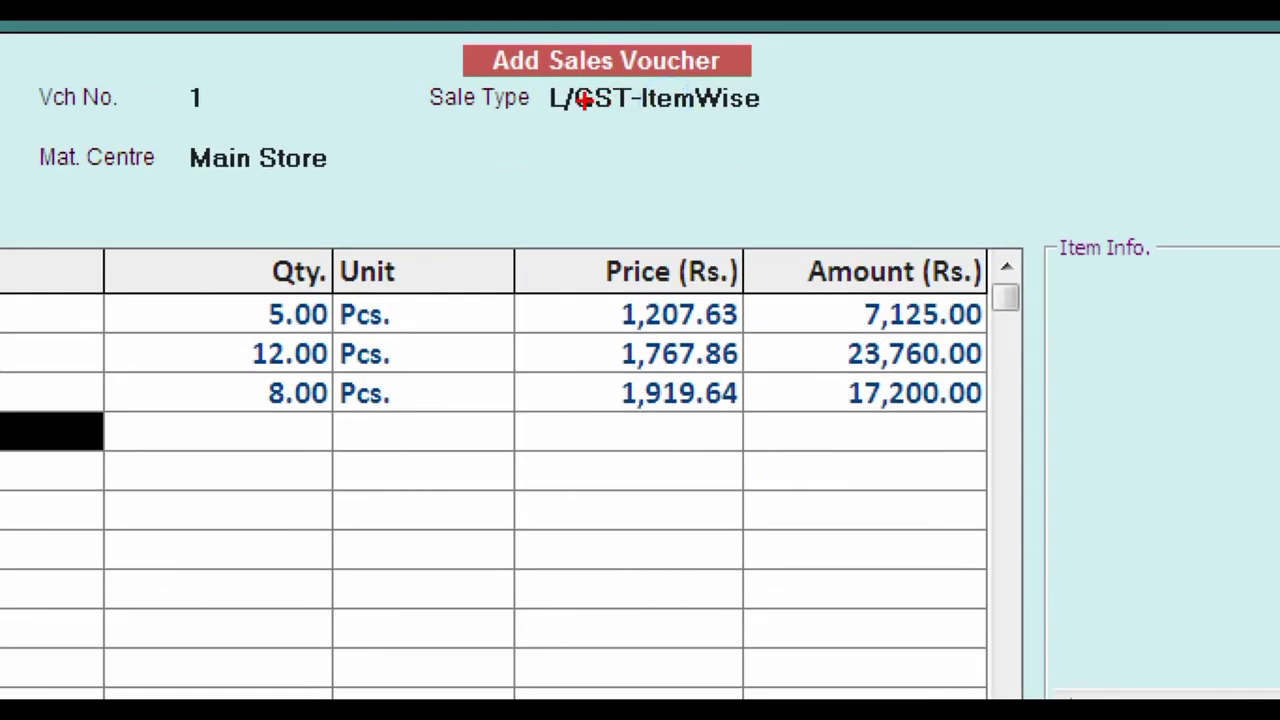
pyautogui.moveTo(525, 74)
pyautogui.mouseDown()
pyautogui.moveTo(689, 123)
pyautogui.moveTo(831, 131)
pyautogui.mouseUp()
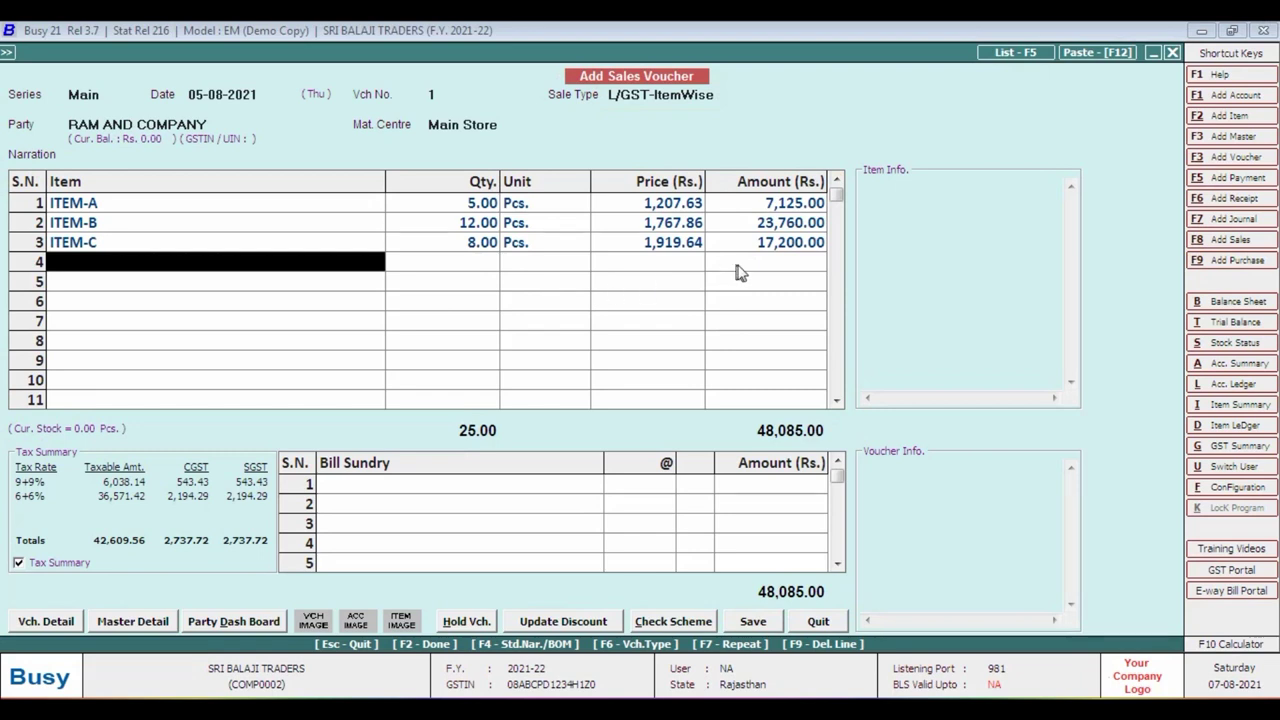
# Review ITEM-C's item-wise GST breakdown from its amount on the third line and close it
pyautogui.click(787, 243)
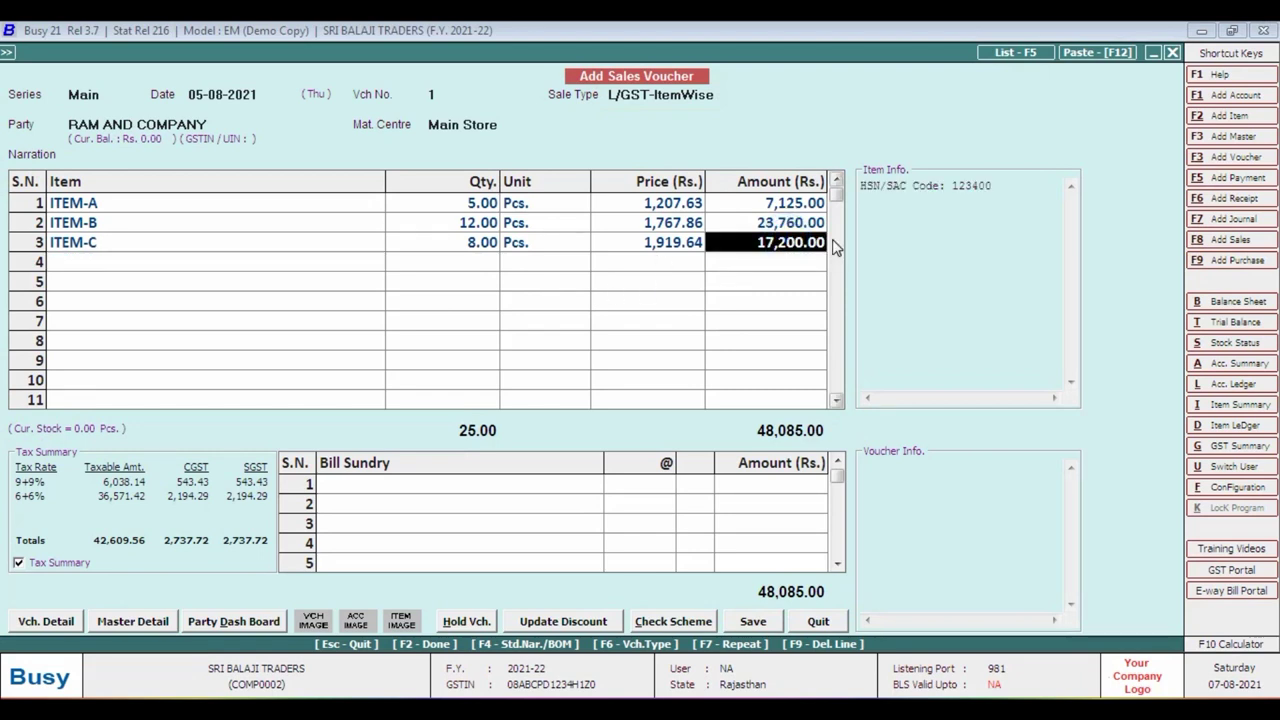
pyautogui.press('Return')
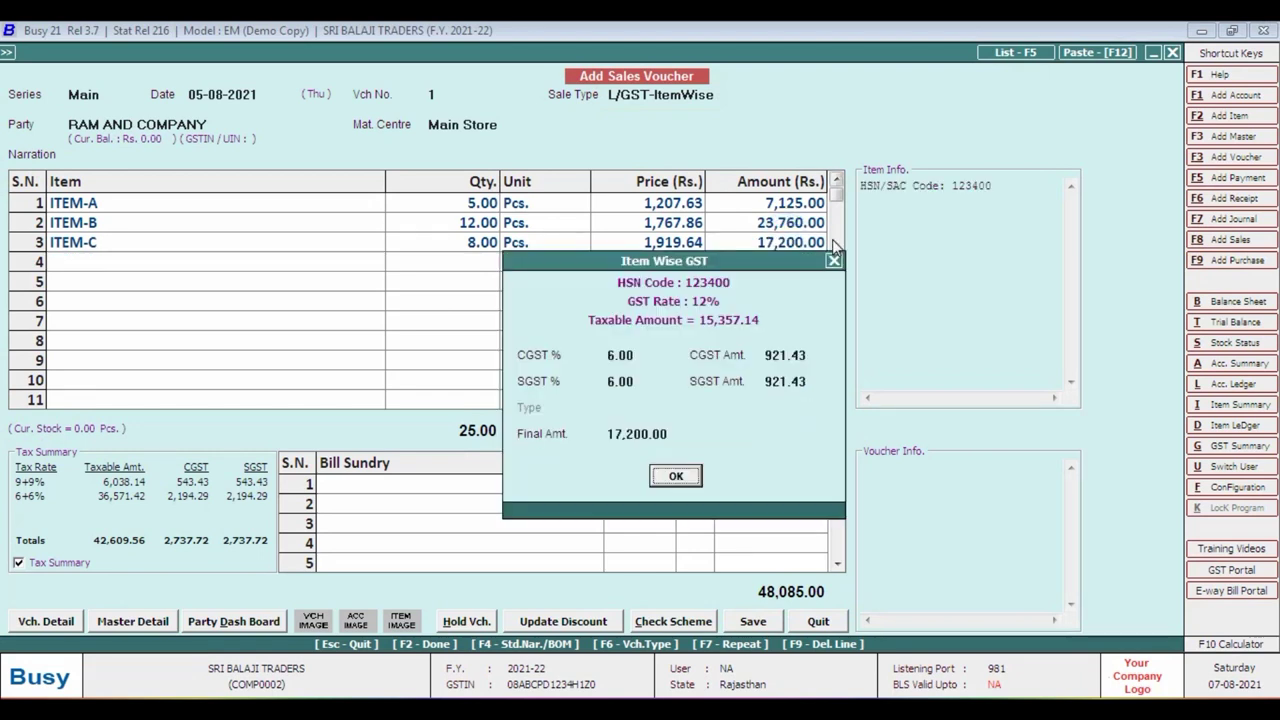
pyautogui.click(694, 478)
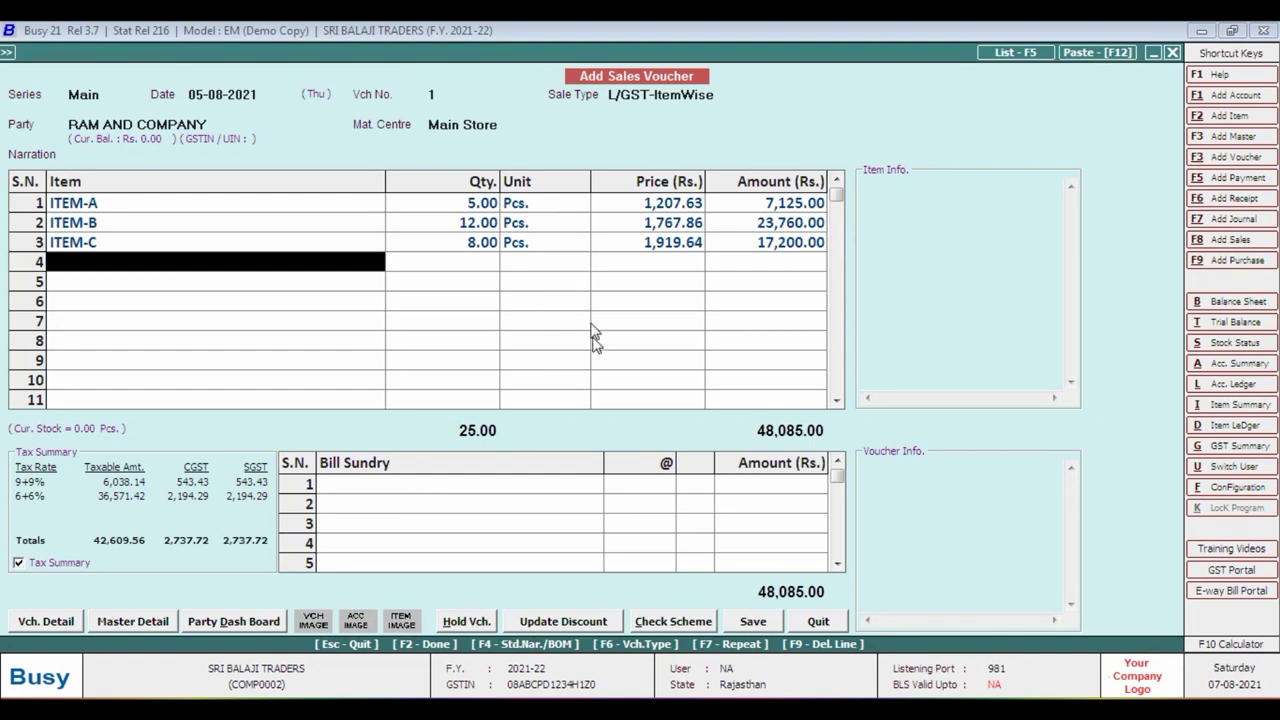
# Save the sales voucher with its new bill reference accepted and skip printing the sales invoice
pyautogui.click(757, 622)
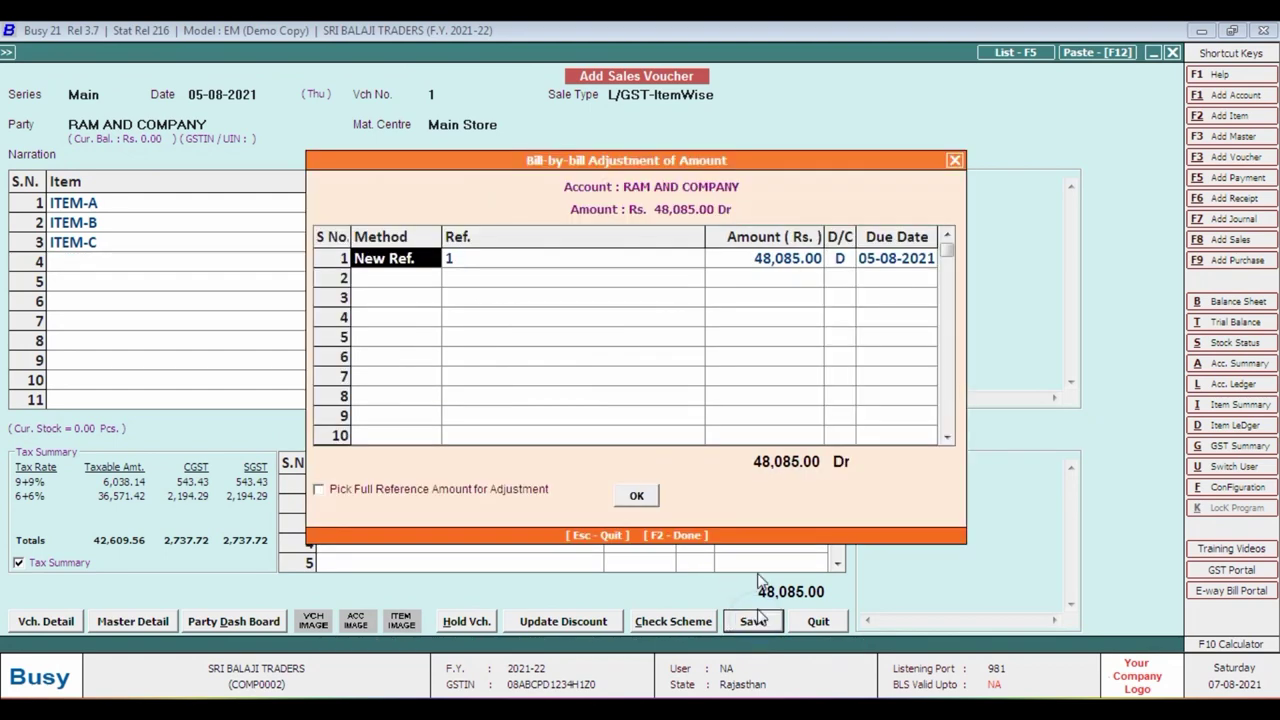
pyautogui.click(640, 496)
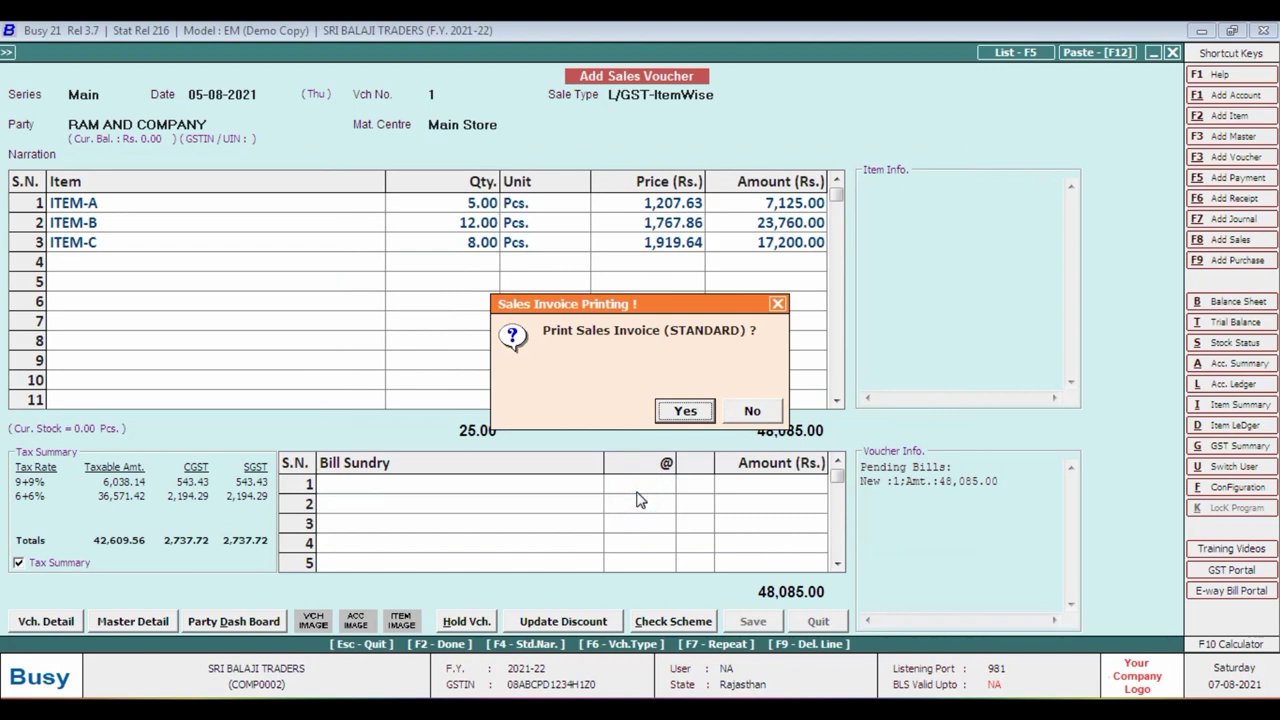
pyautogui.click(750, 412)
# Start another sales voucher dated 05-08-2021 with voucher number 11 and sale type L/GST-MultiRate
pyautogui.press('Return')
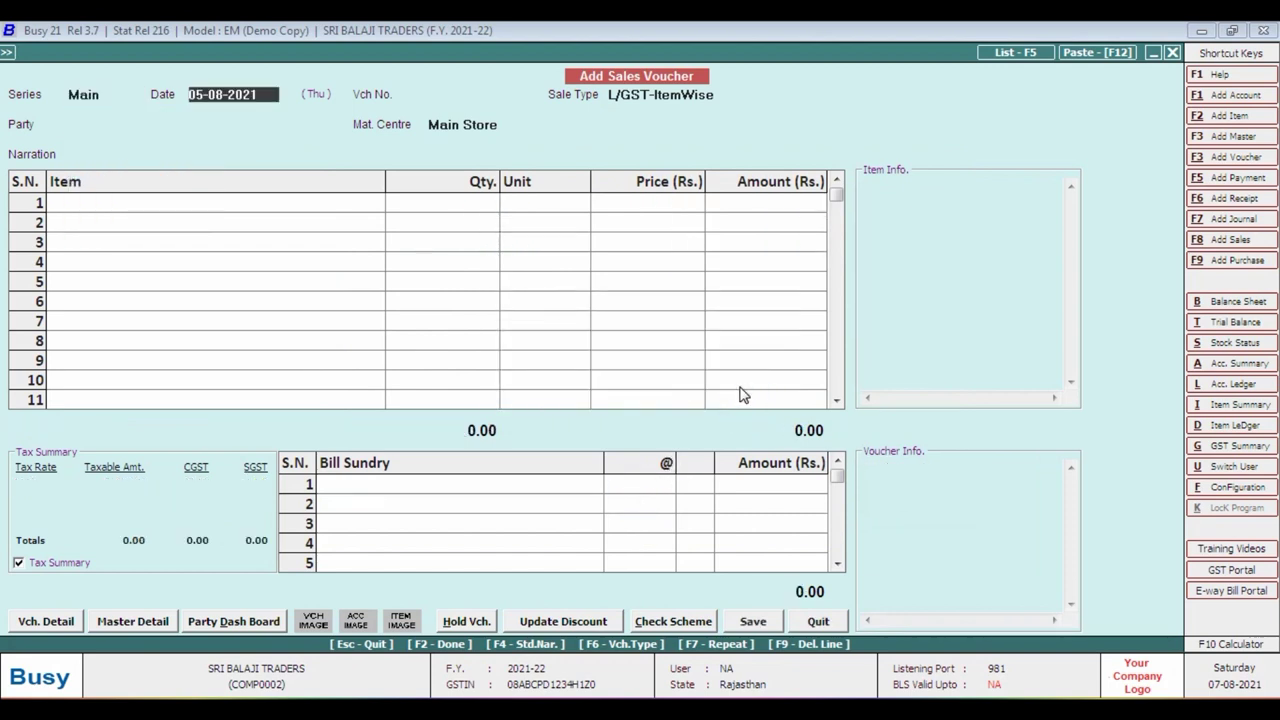
pyautogui.press('Return')
pyautogui.press('Return')
pyautogui.click(743, 398)
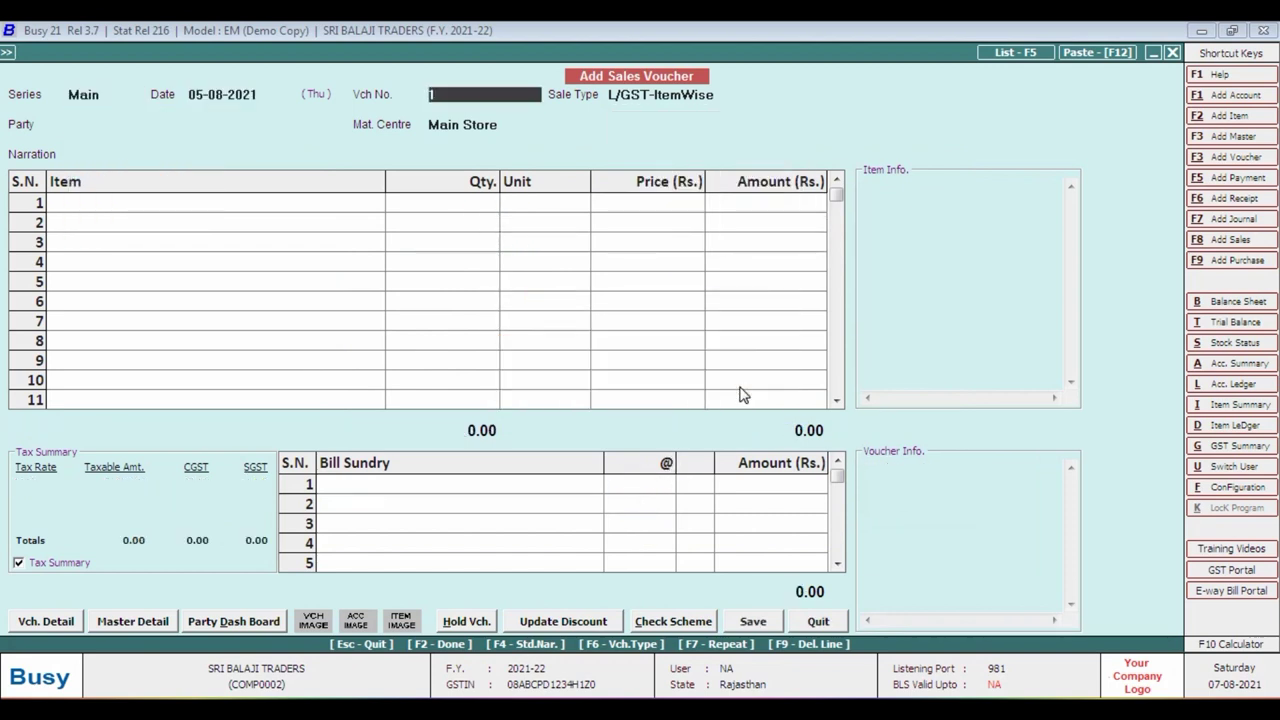
pyautogui.write('1')
pyautogui.press('Return')
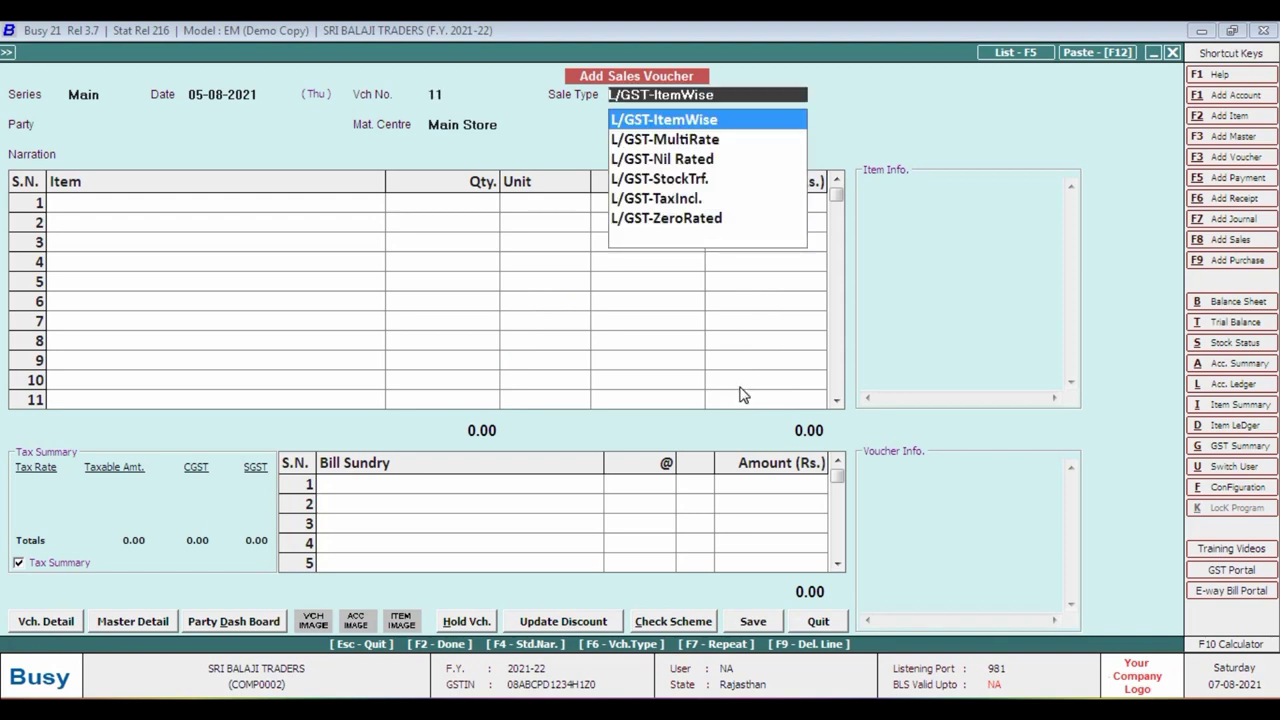
pyautogui.press('Down')
pyautogui.press('Return')
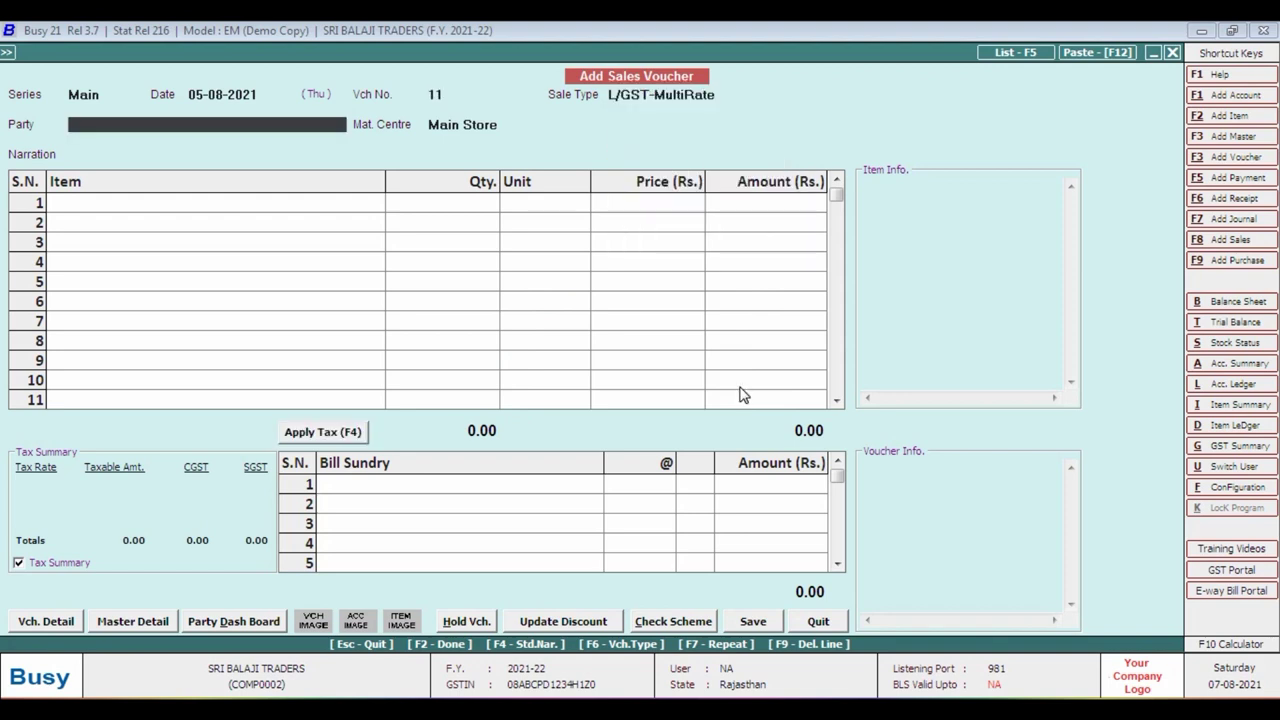
# Set the voucher's party to RAM AND COMPANY and keep Main Store as the material centre
pyautogui.write('RA')
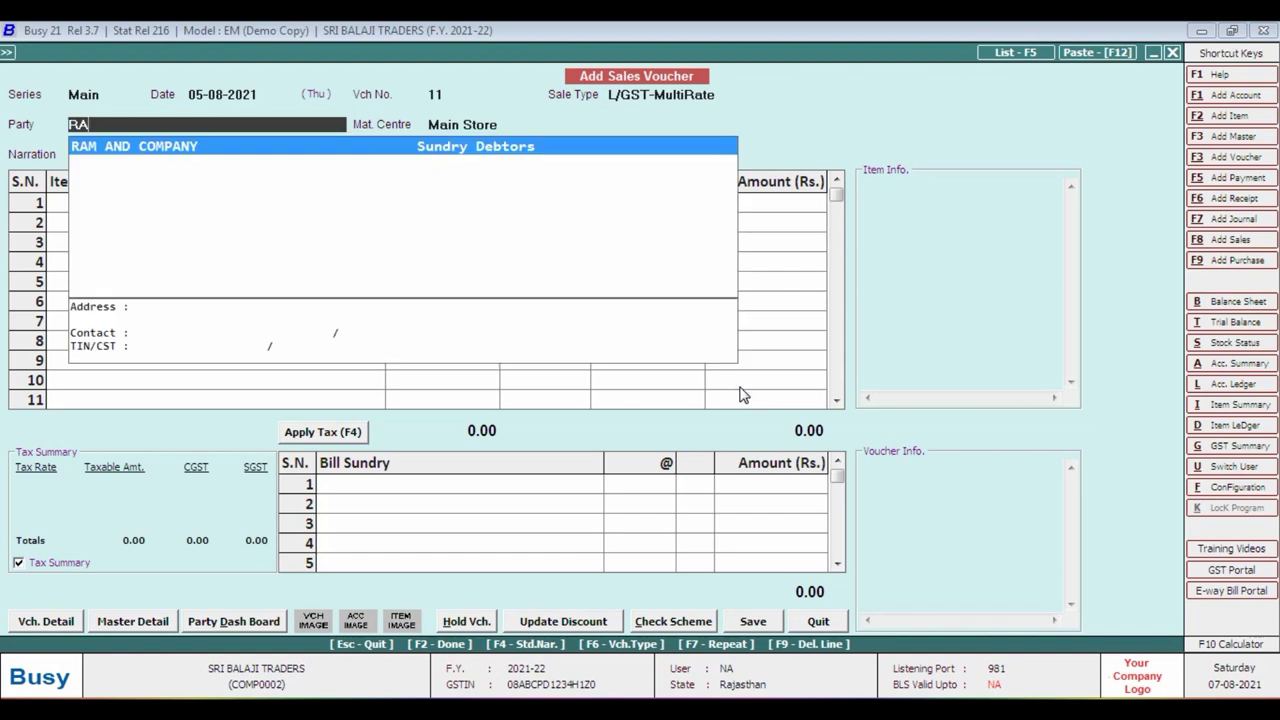
pyautogui.write('M')
pyautogui.press('Return')
pyautogui.press('Return')
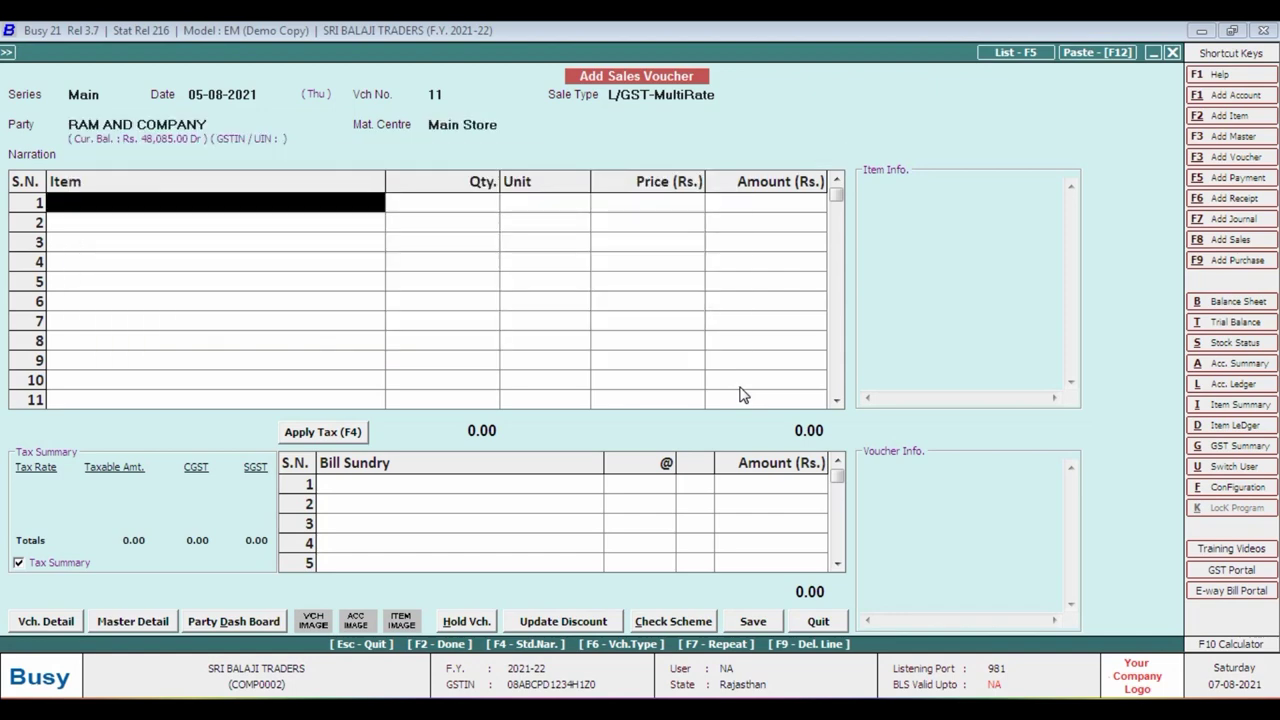
# Enter ITEM-A on the first line with the quantity from 1.pdf, 5 Pcs
pyautogui.hotkey('alt', 'Tab')
pyautogui.scroll(3, 611, 443)
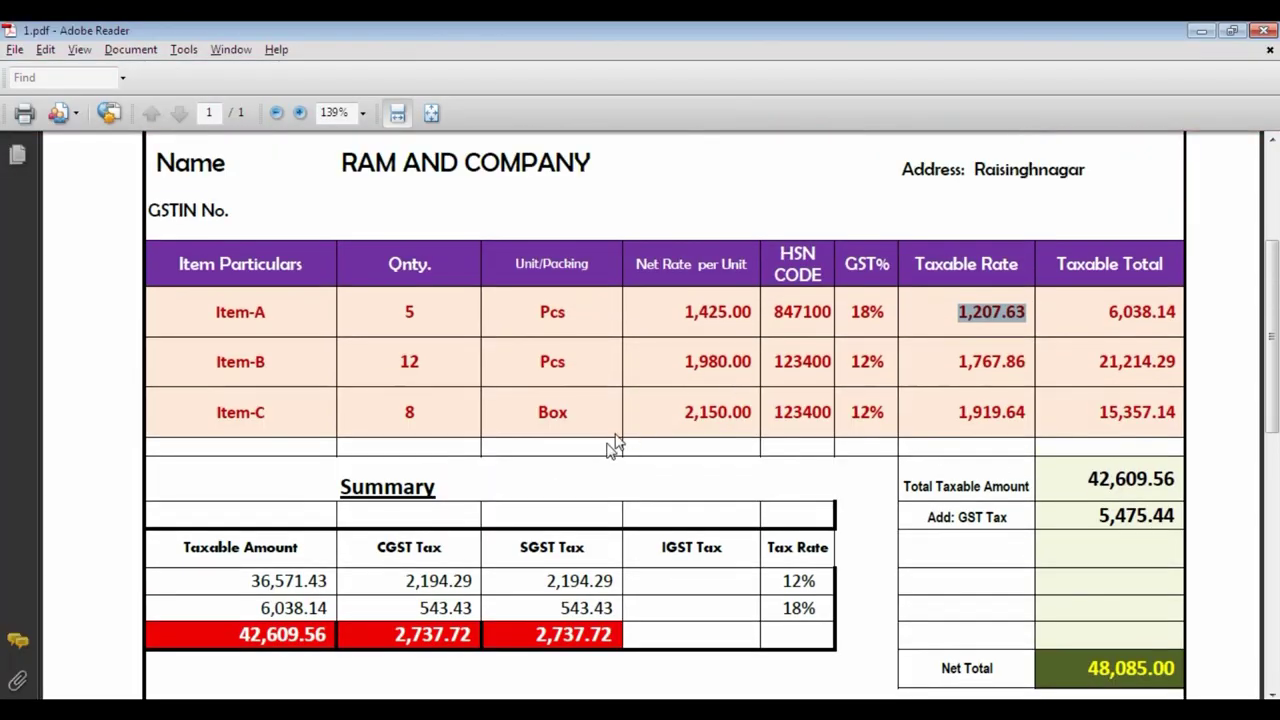
pyautogui.hotkey('alt', 'Tab')
pyautogui.write('IT')
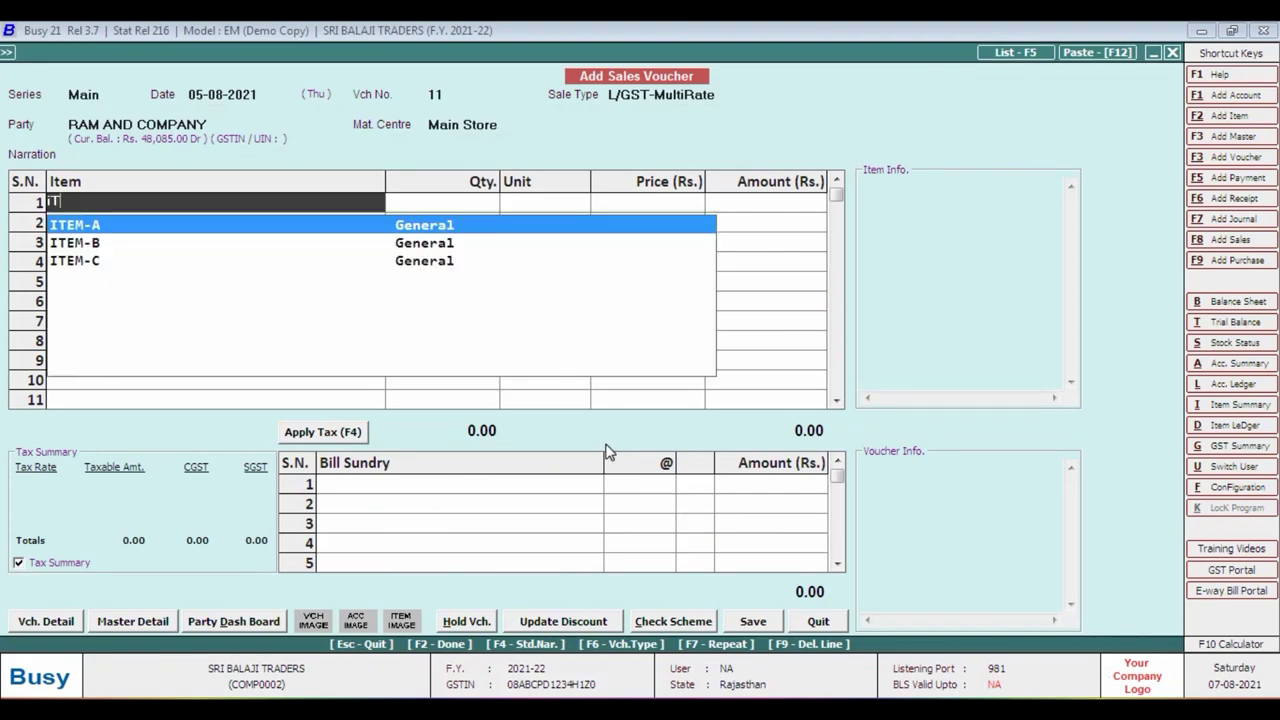
pyautogui.press('Return')
pyautogui.write('5')
pyautogui.press('Return')
pyautogui.press('Return')
pyautogui.press('Return')
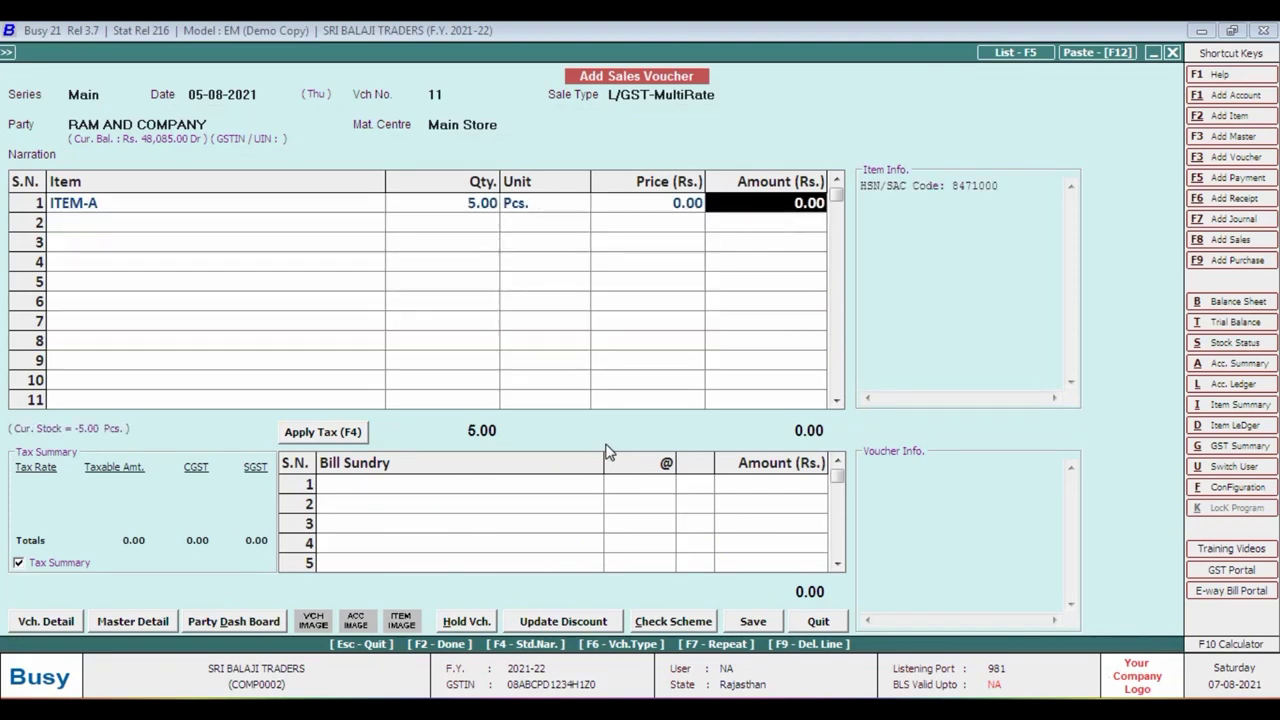
# Set ITEM-A's amount to its taxable total in 1.pdf, 6038.14
pyautogui.hotkey('alt', 'Tab')
pyautogui.hotkey('alt', 'Tab')
pyautogui.write('6,03')
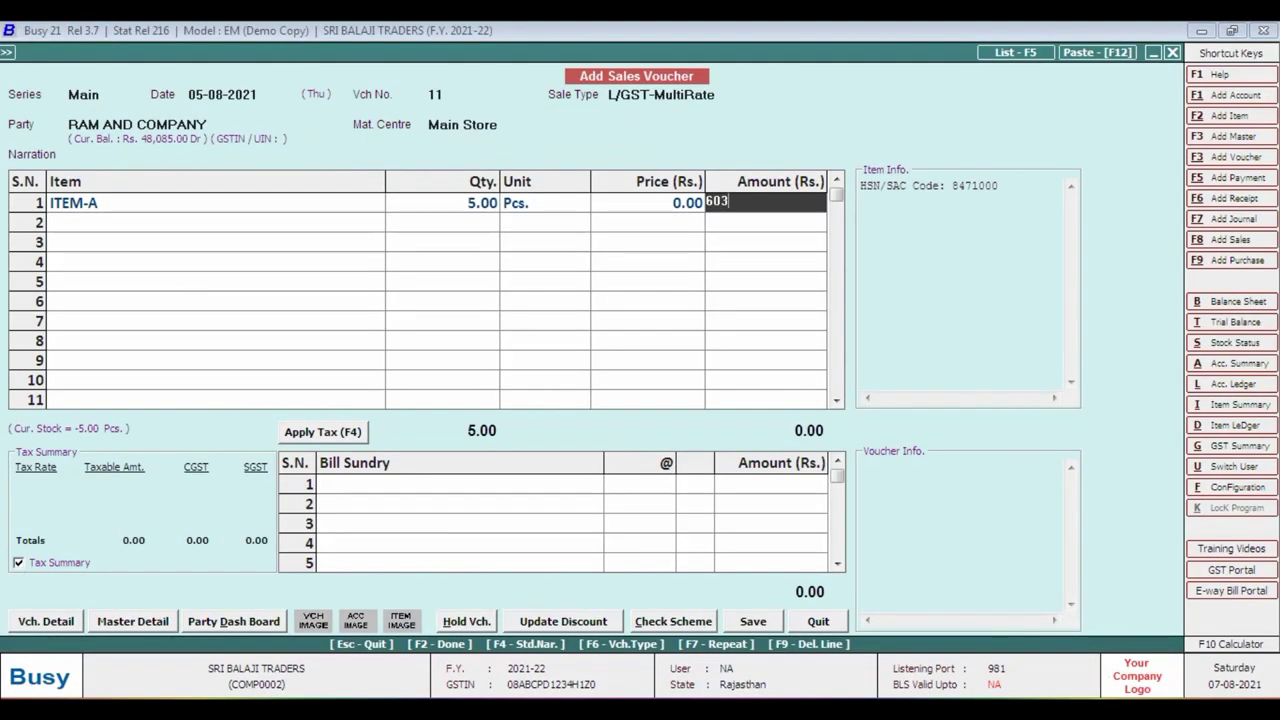
pyautogui.write('8.14')
pyautogui.press('Return')
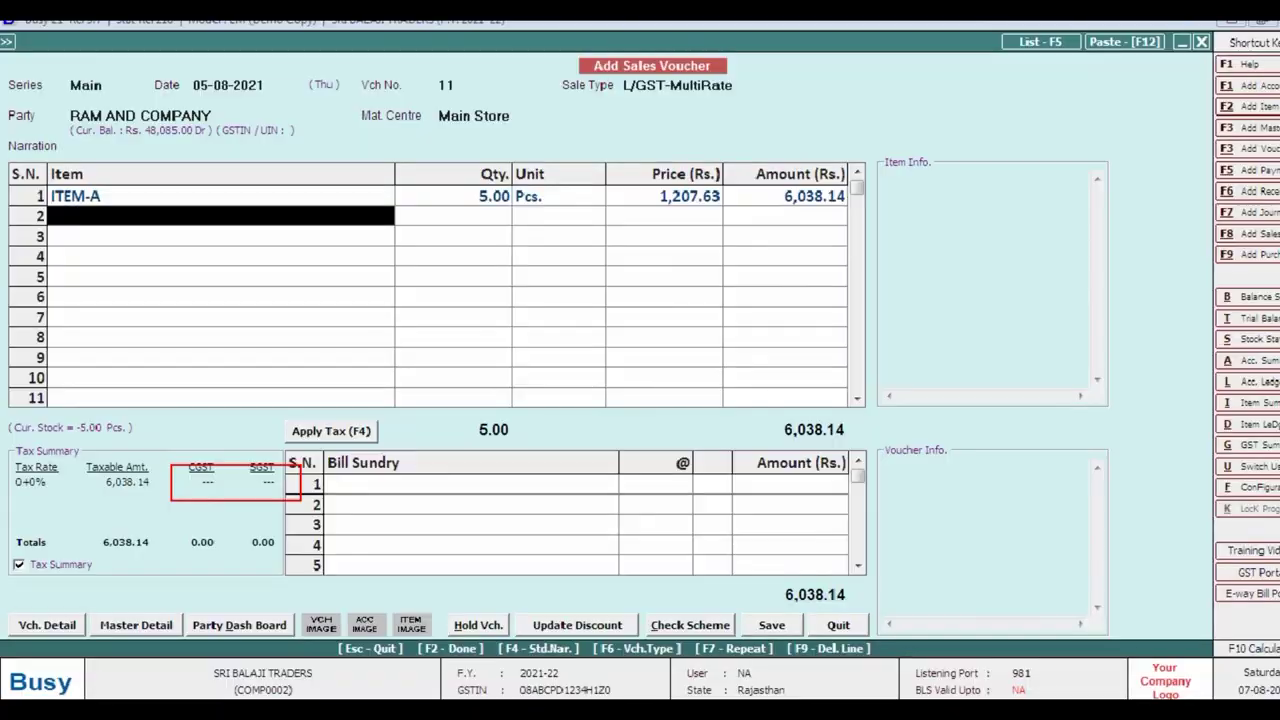
# Enter ITEM-B on the second line with the quantity from 1.pdf, 12
pyautogui.write('IT')
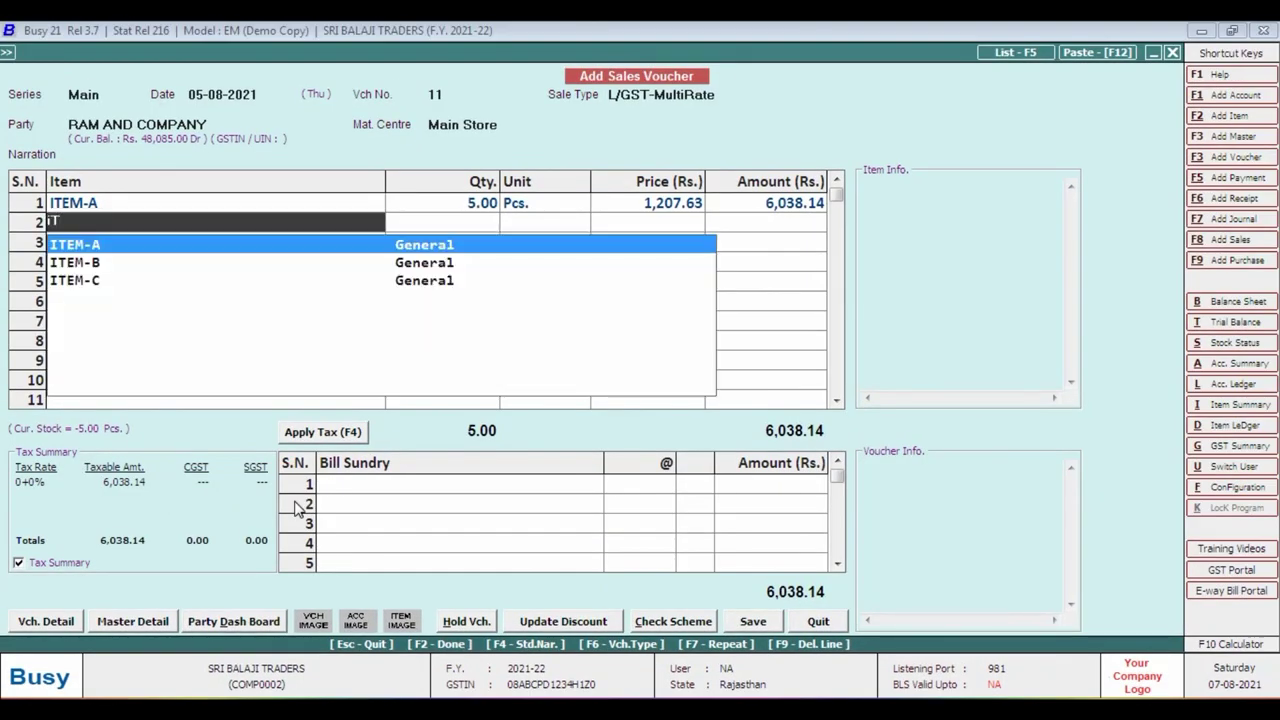
pyautogui.press('Down')
pyautogui.press('Return')
pyautogui.hotkey('alt', 'Tab')
pyautogui.hotkey('alt', 'Tab')
pyautogui.write('12')
pyautogui.press('Return')
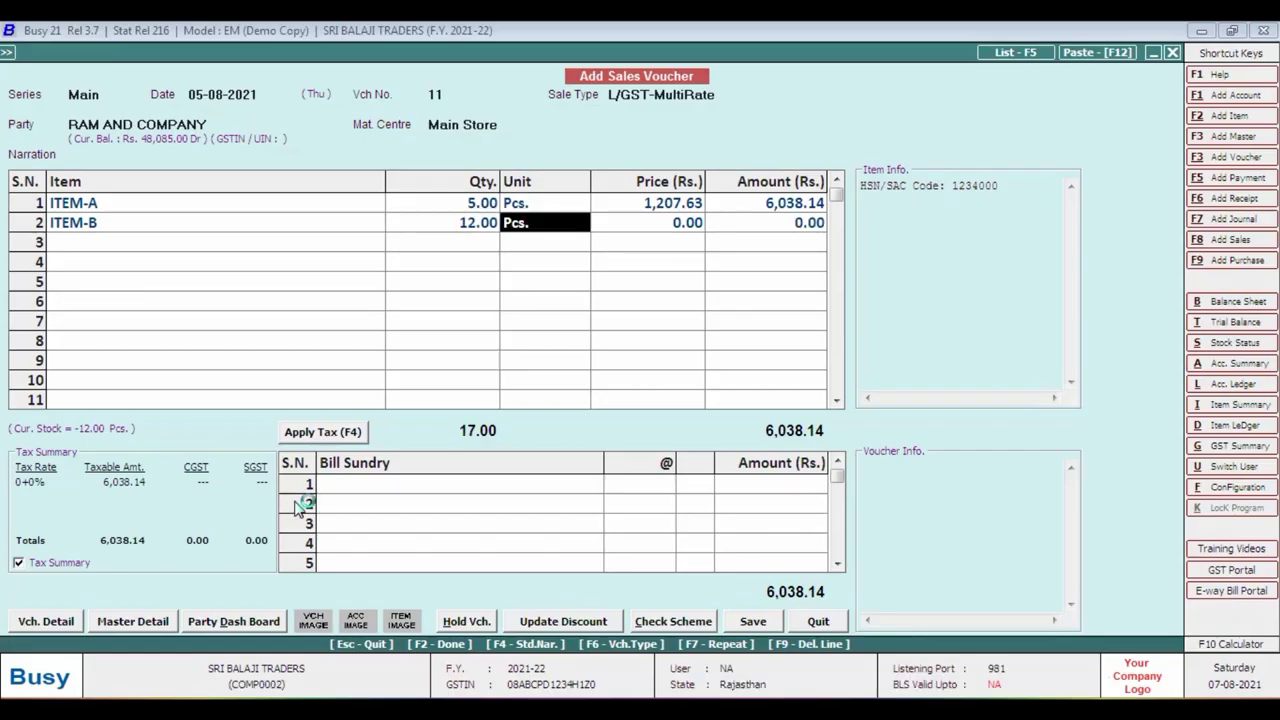
# Keep Pcs. as ITEM-B's unit and set its amount to the invoice's taxable total of 21214.29
pyautogui.press('Return')
pyautogui.press('Return')
pyautogui.hotkey('alt', 'Tab')
pyautogui.hotkey('alt', 'Tab')
pyautogui.write('2')
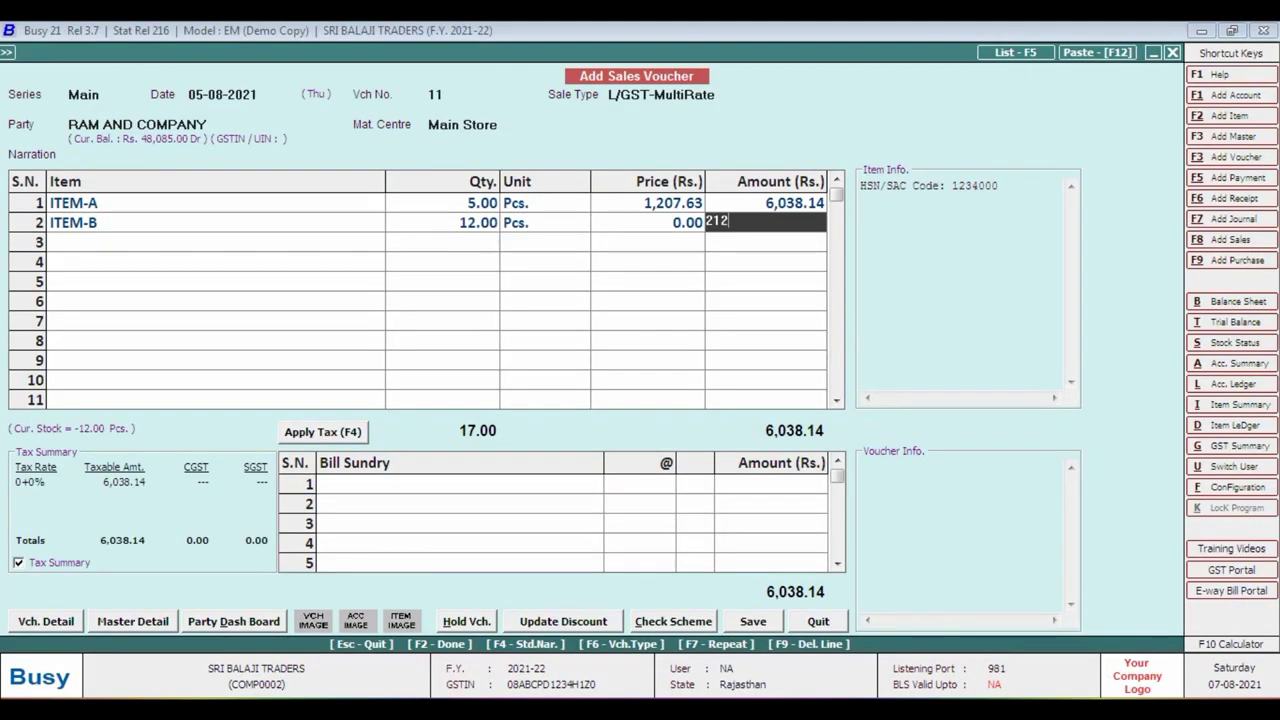
pyautogui.write('1,214.29')
pyautogui.press('Return')
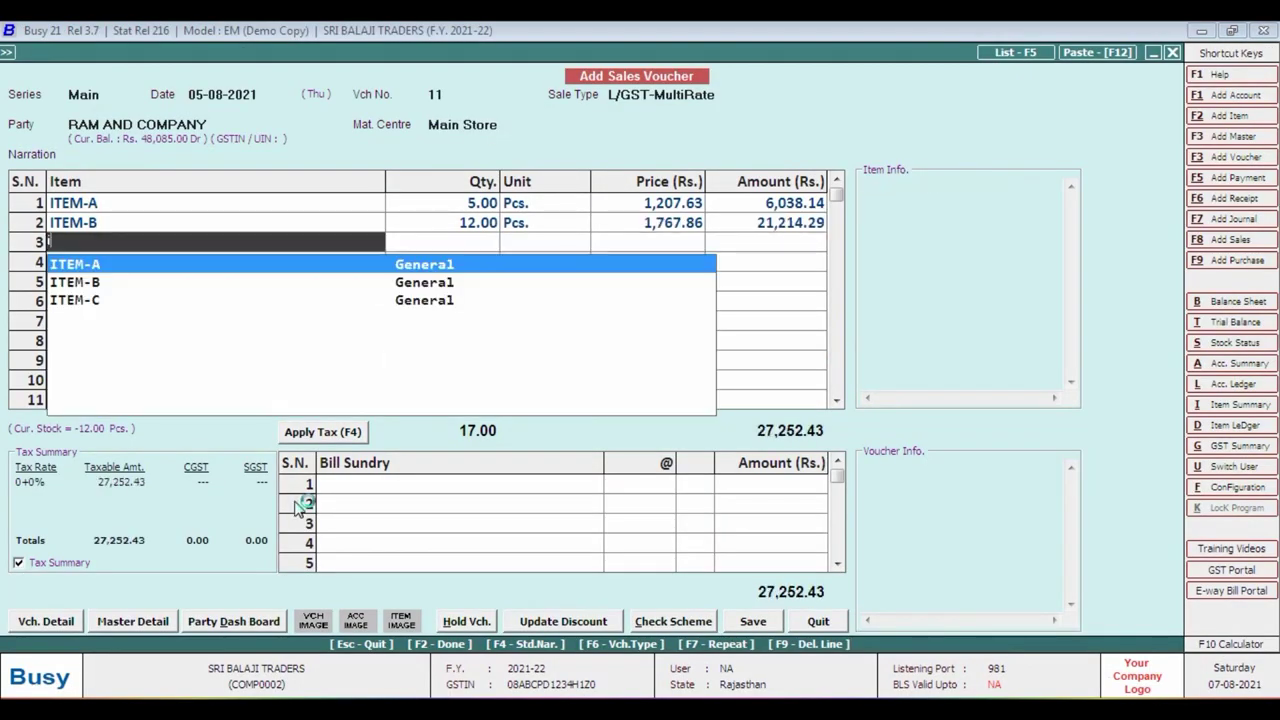
# Enter ITEM-C on the third line with the quantity from 1.pdf, 8, keeping the unit Pcs
pyautogui.press('Down')
pyautogui.press('Down')
pyautogui.press('Return')
pyautogui.hotkey('alt', 'Tab')
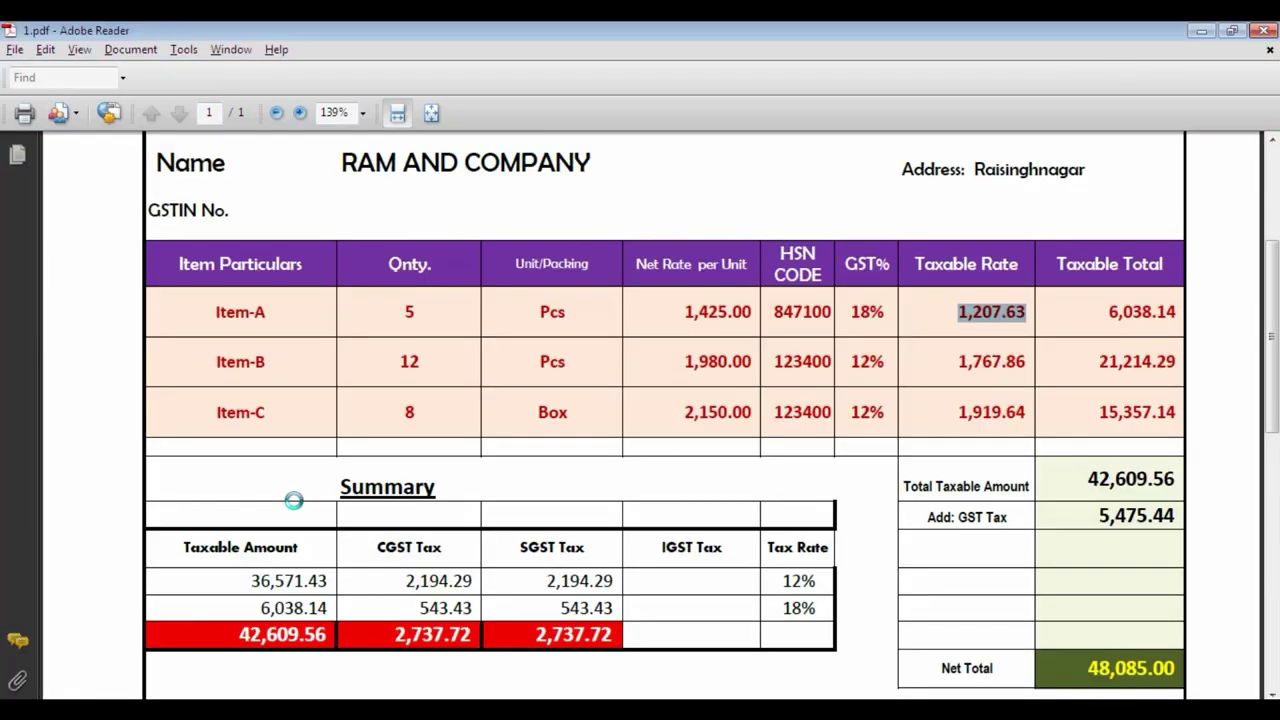
pyautogui.hotkey('alt', 'Tab')
pyautogui.write('8')
pyautogui.press('Return')
pyautogui.press('Return')
# Set ITEM-C's amount to its taxable total in 1.pdf, 15357.14
pyautogui.hotkey('alt', 'Tab')
pyautogui.hotkey('alt', 'Tab')
pyautogui.write('153')
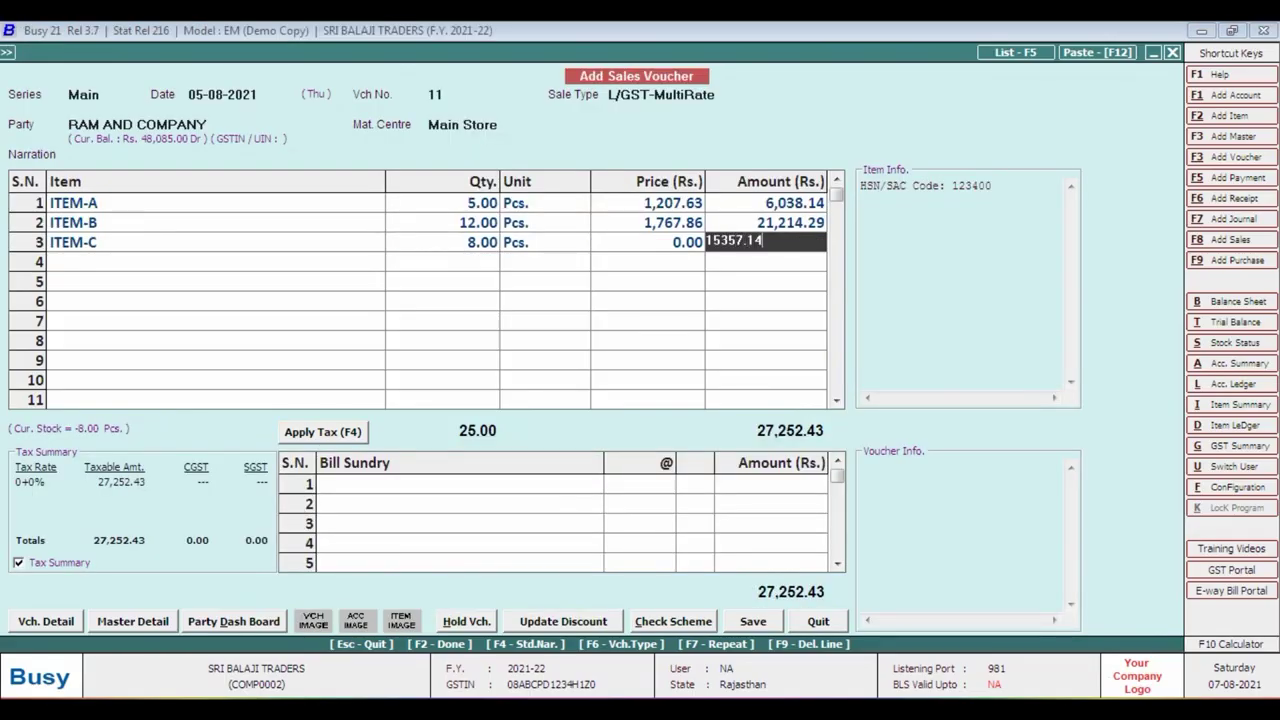
pyautogui.press('Return')
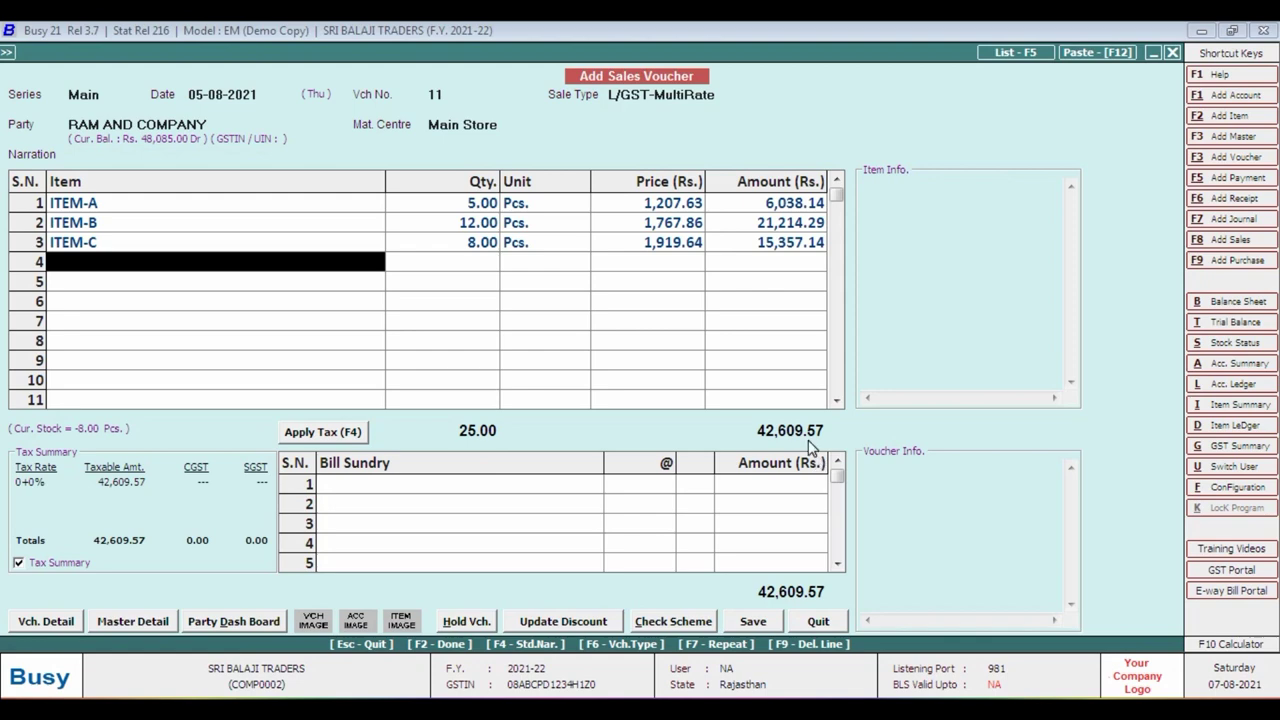
# Compare the voucher's item total with the total taxable amount and GST summary in 1.pdf
pyautogui.hotkey('alt', 'Tab')
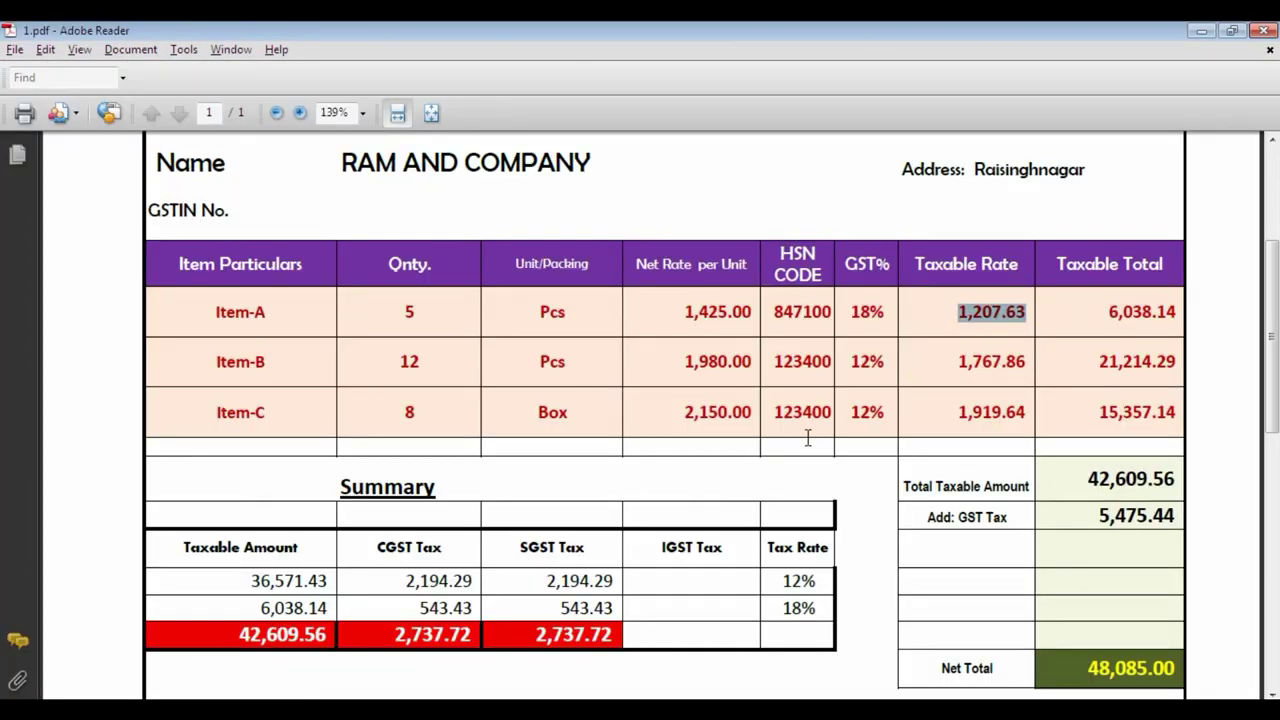
pyautogui.hotkey('alt', 'Tab')
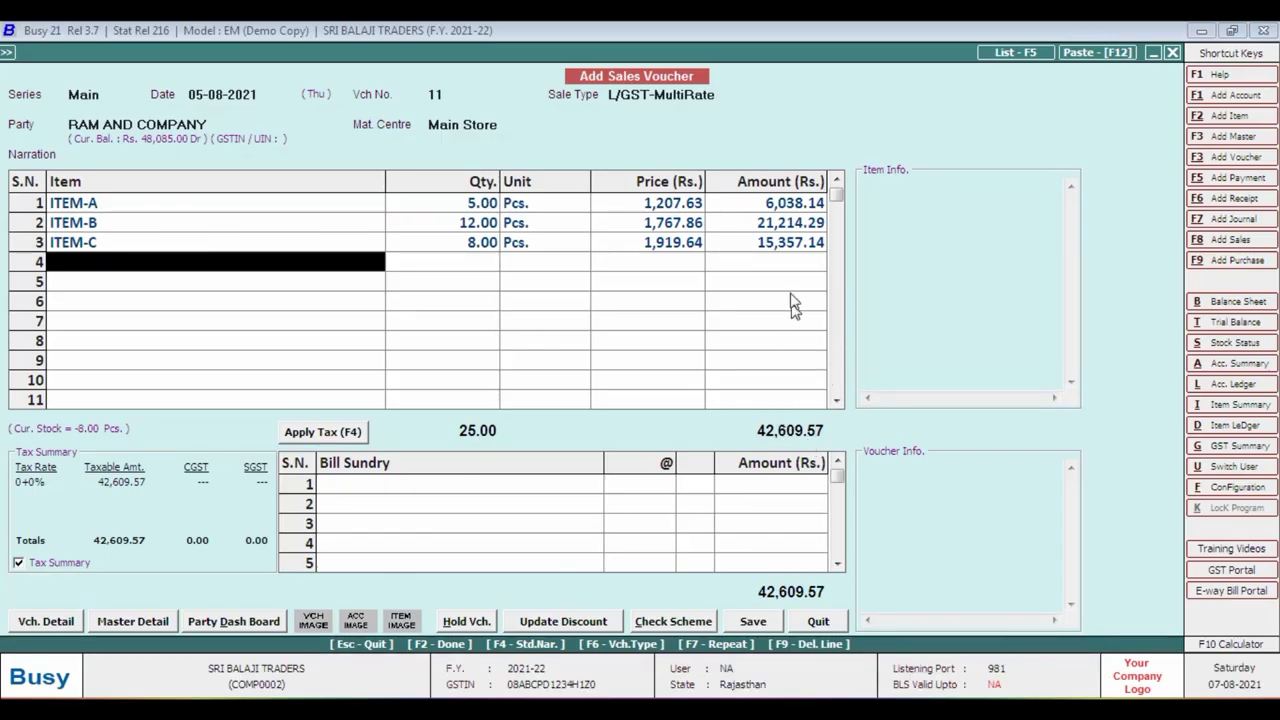
pyautogui.hotkey('alt', 'Tab')
pyautogui.hotkey('alt', 'Tab')
pyautogui.hotkey('alt', 'Tab')
pyautogui.hotkey('alt', 'Tab')
# Add CGST and SGST at 9% each as the first two bill sundries for the 18% item
pyautogui.click(370, 490)
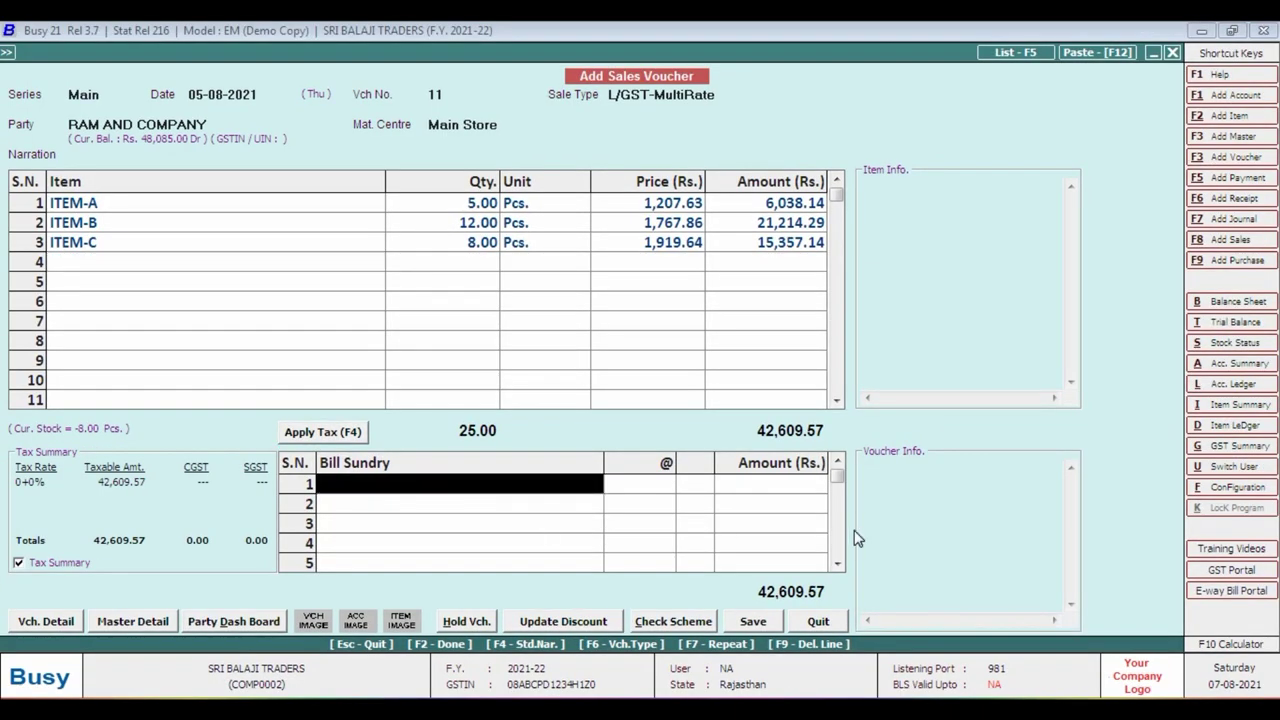
pyautogui.write('c')
pyautogui.press('Down')
pyautogui.press('Down')
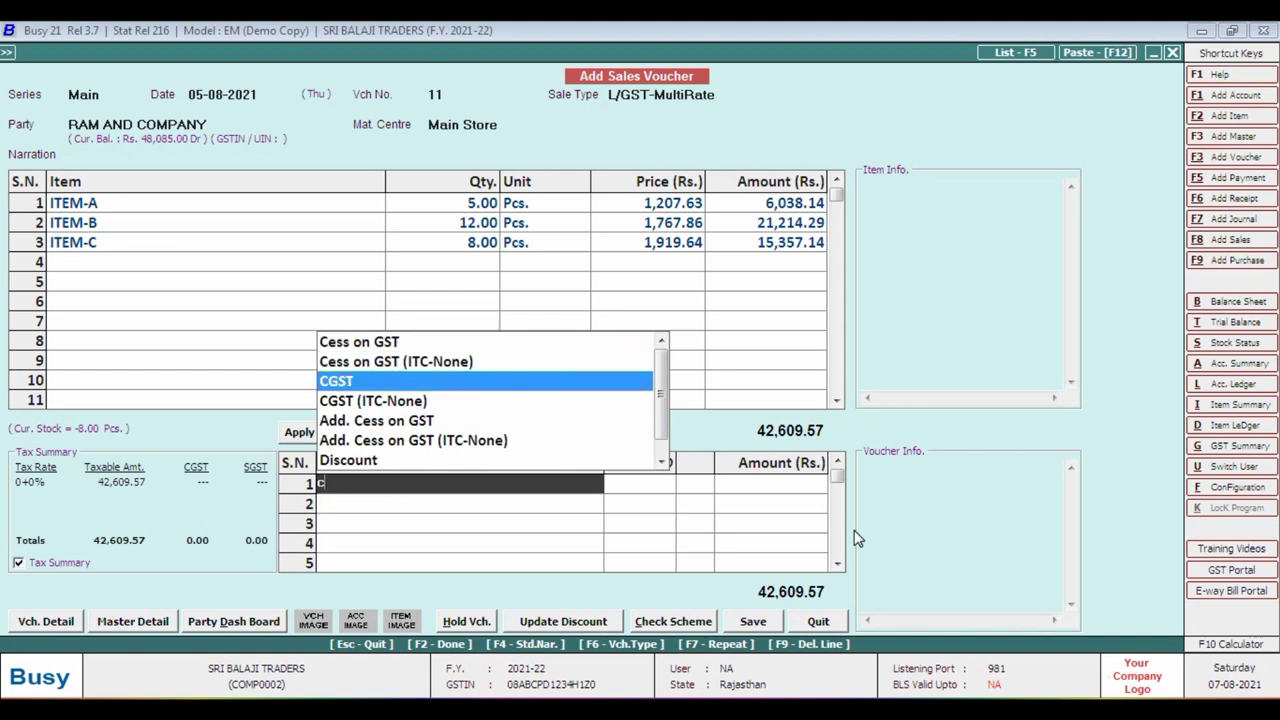
pyautogui.press('Return')
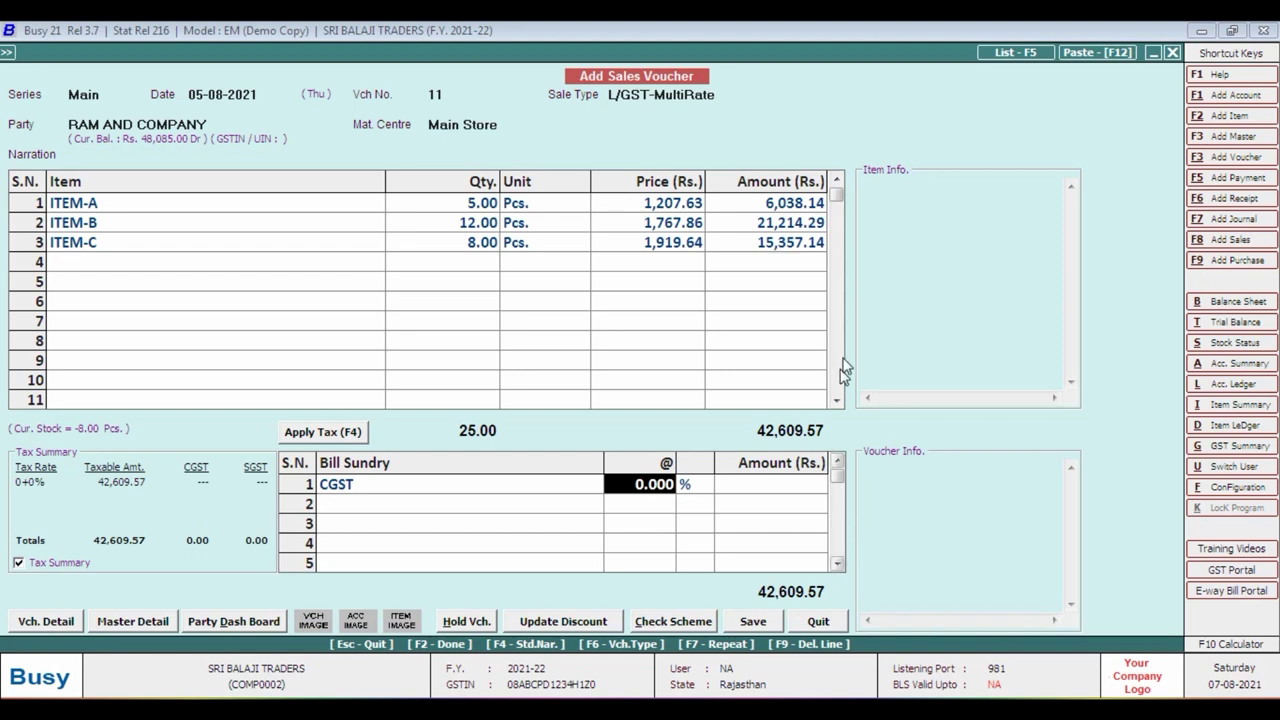
pyautogui.write('9')
pyautogui.press('Return')
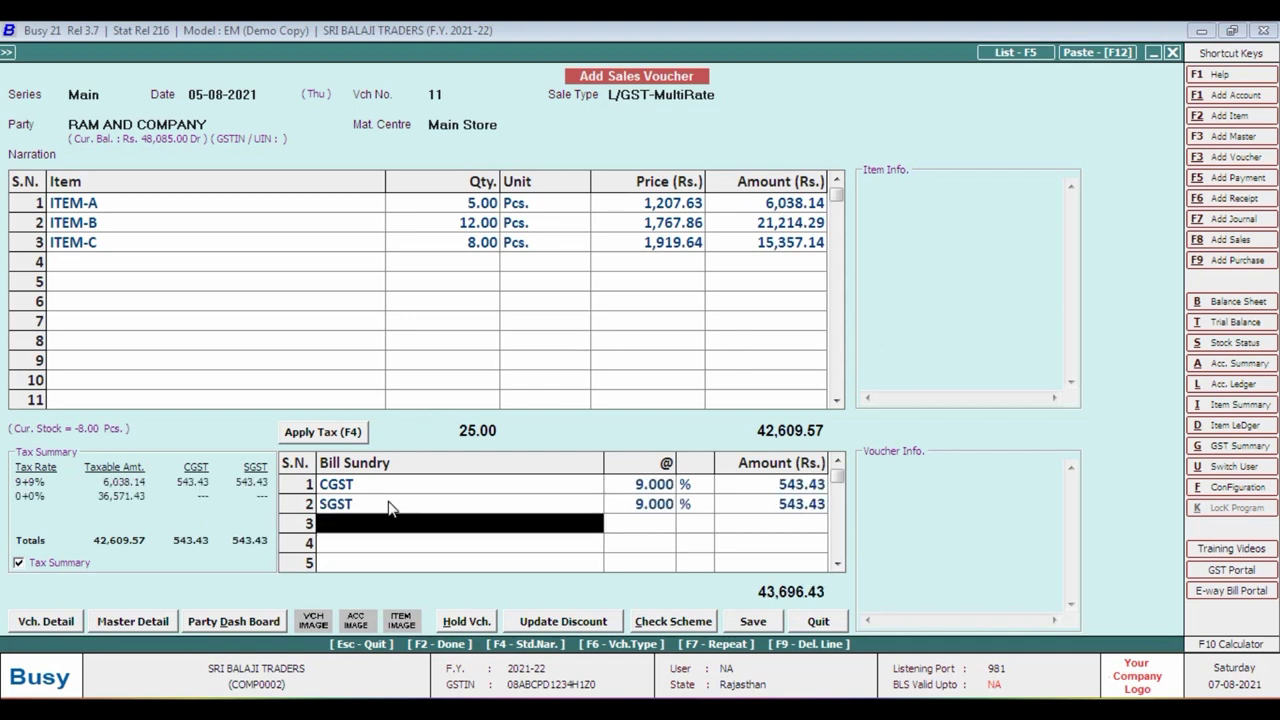
# Add CGST and SGST at 6% each as the third and fourth bill sundries for the 12% items
pyautogui.write('cG')
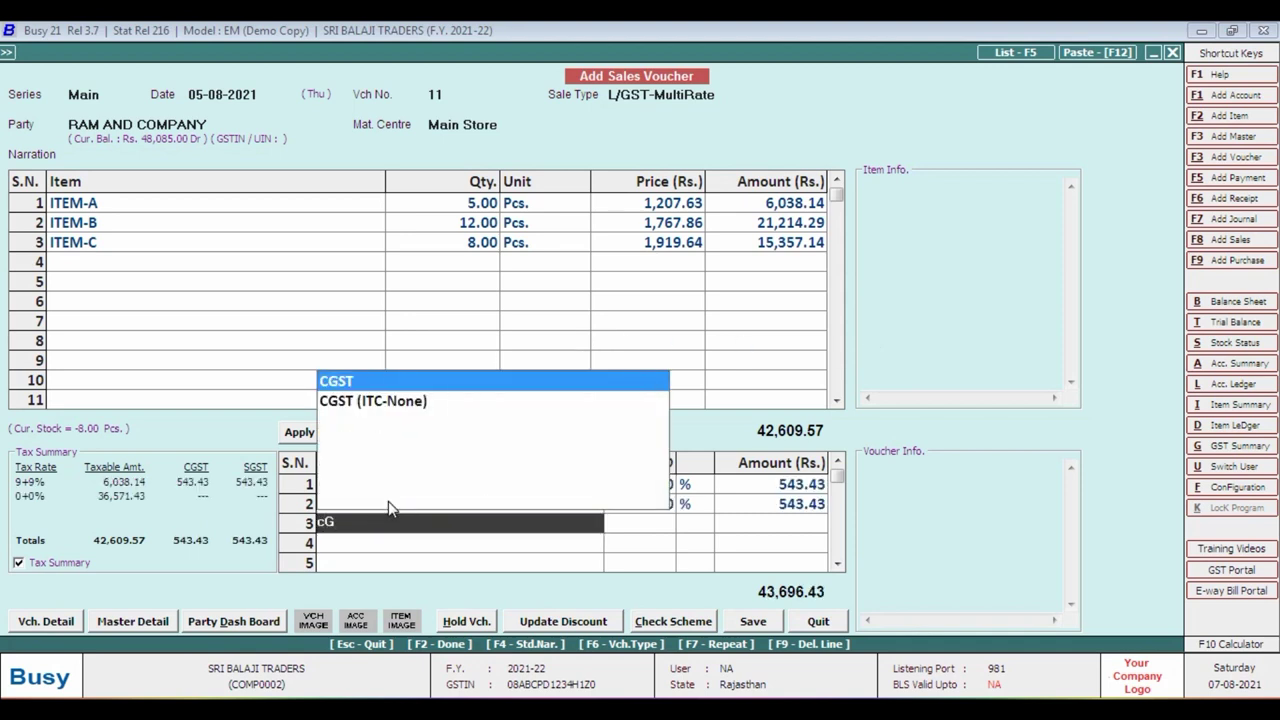
pyautogui.press('Return')
pyautogui.press('Return')
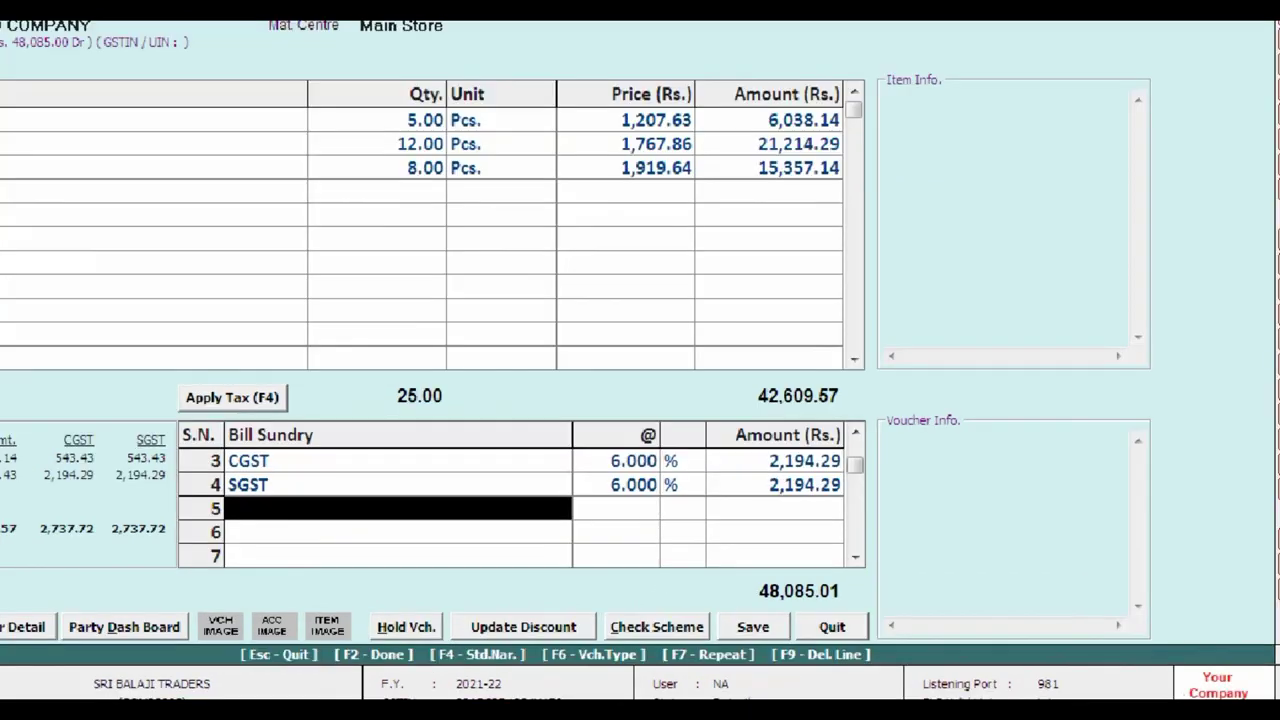
# Save the L/GST-MultiRate voucher, accept its bill-by-bill reference 11 and decline invoice printing
pyautogui.click(753, 593)
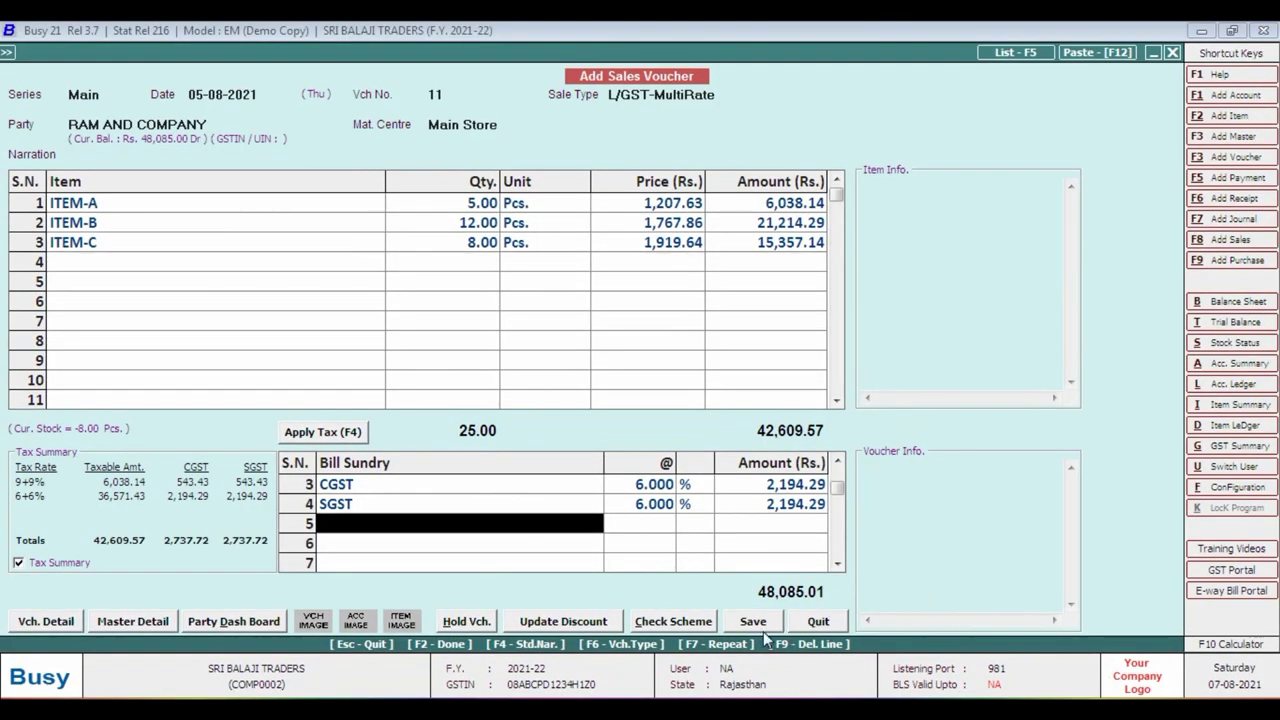
pyautogui.click(751, 647)
pyautogui.press('Return')
pyautogui.press('Return')
pyautogui.press('Return')
pyautogui.press('Return')
pyautogui.press('Return')
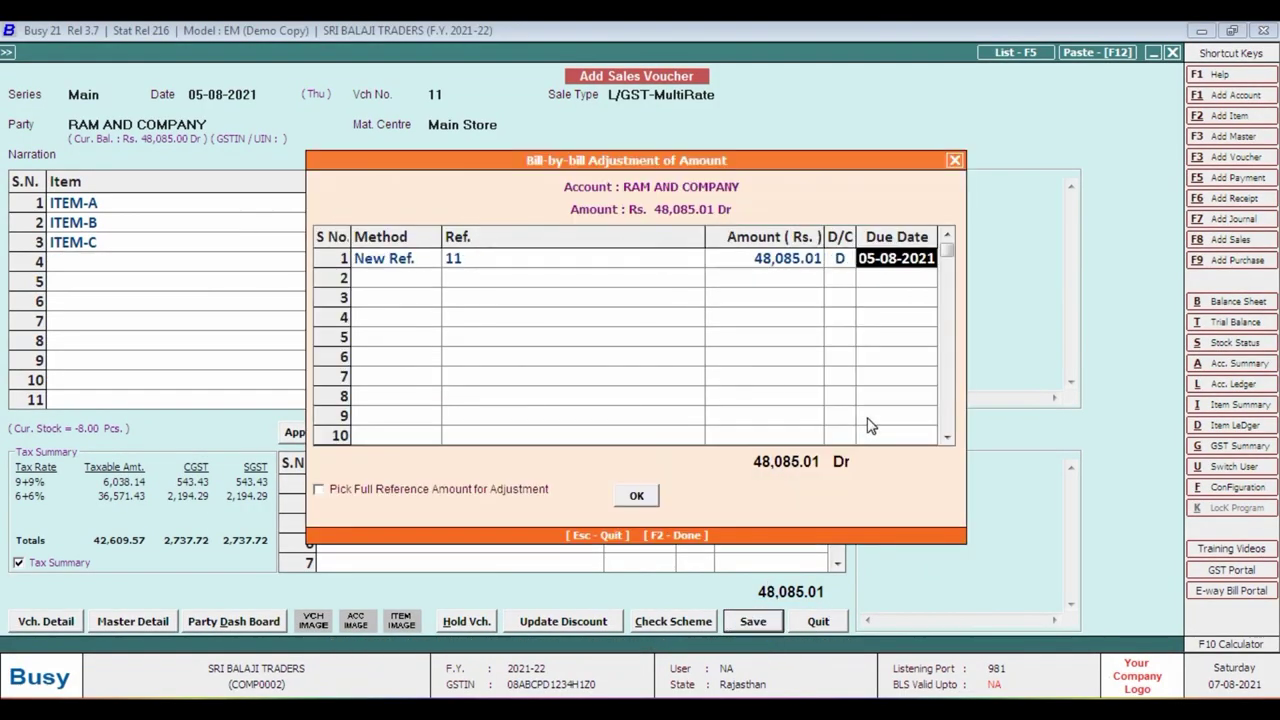
pyautogui.press('Right')
pyautogui.press('Return')
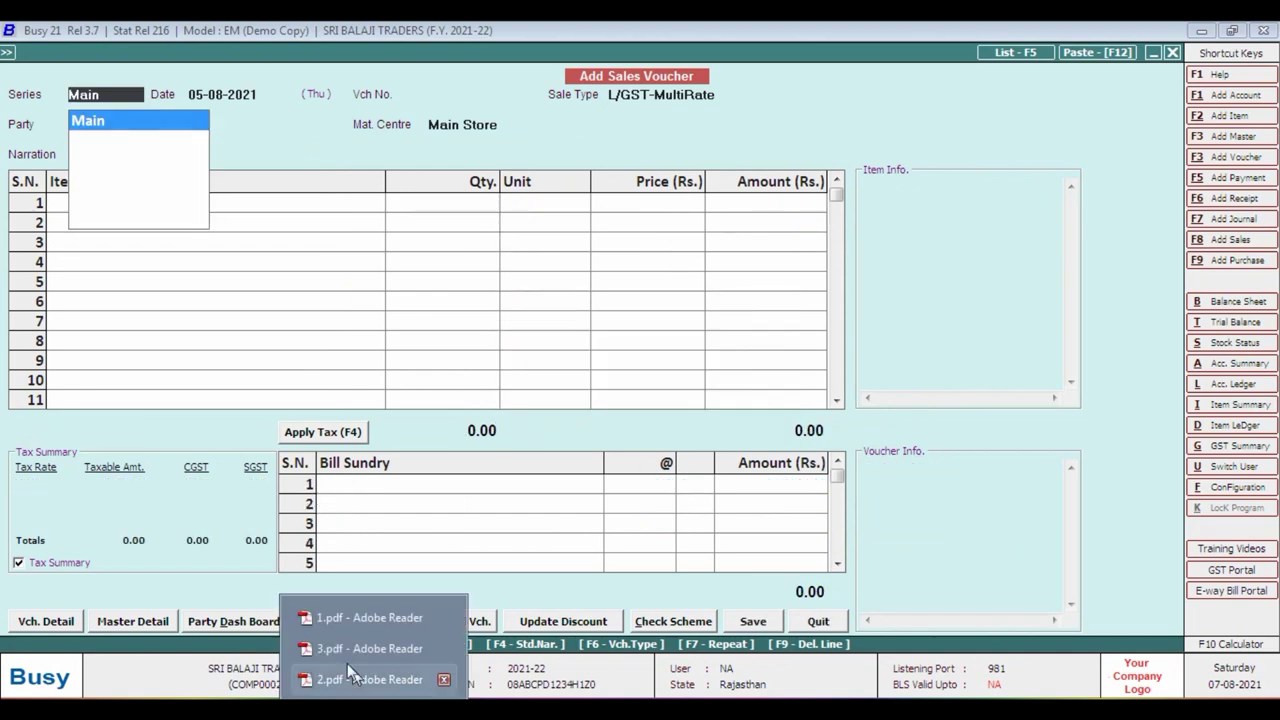
# Switch to 2.pdf in Adobe Reader and examine the second invoice's Item-A line, especially its GST rate
pyautogui.click(335, 648)
pyautogui.scroll(3, 676, 406)
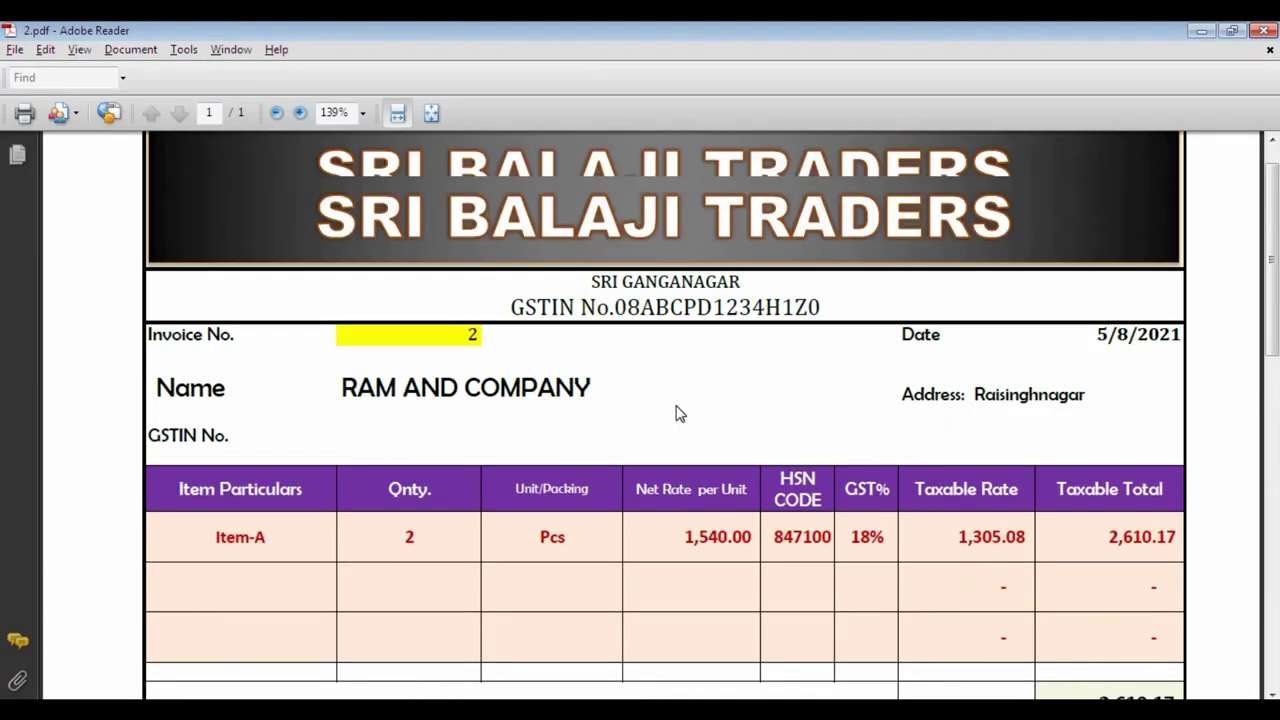
pyautogui.scroll(-3, 711, 420)
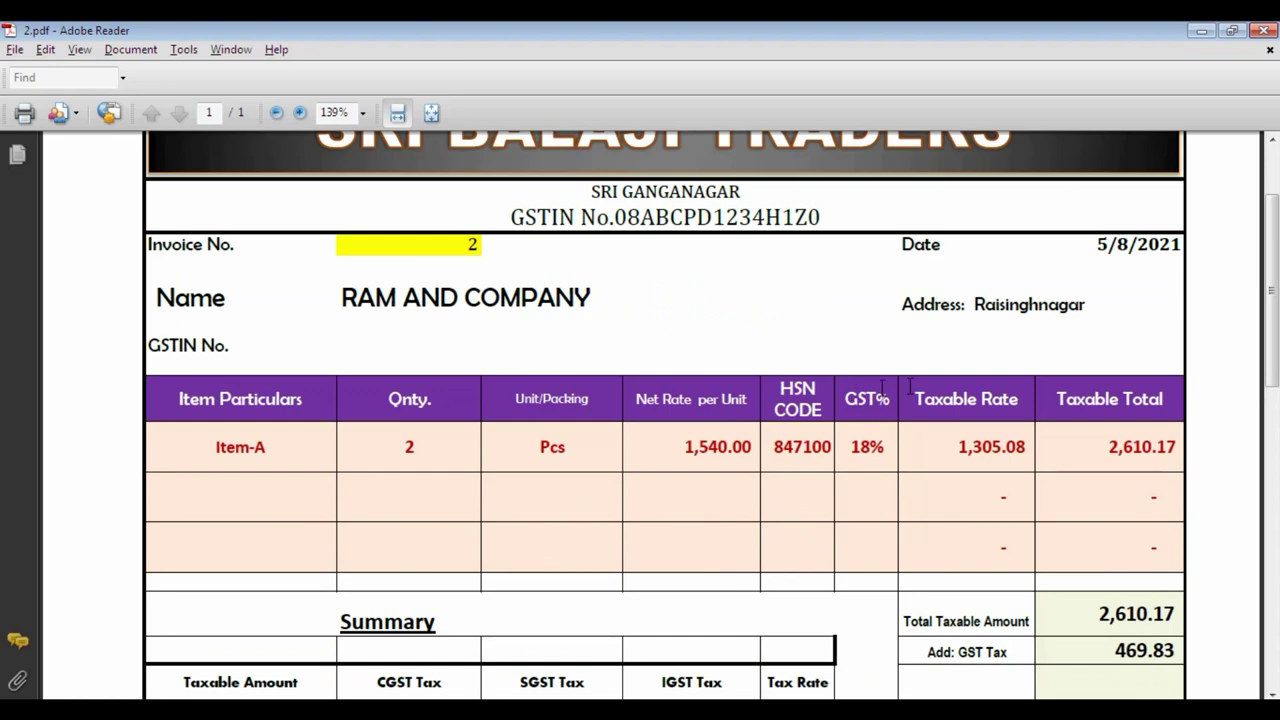
pyautogui.doubleClick(858, 449)
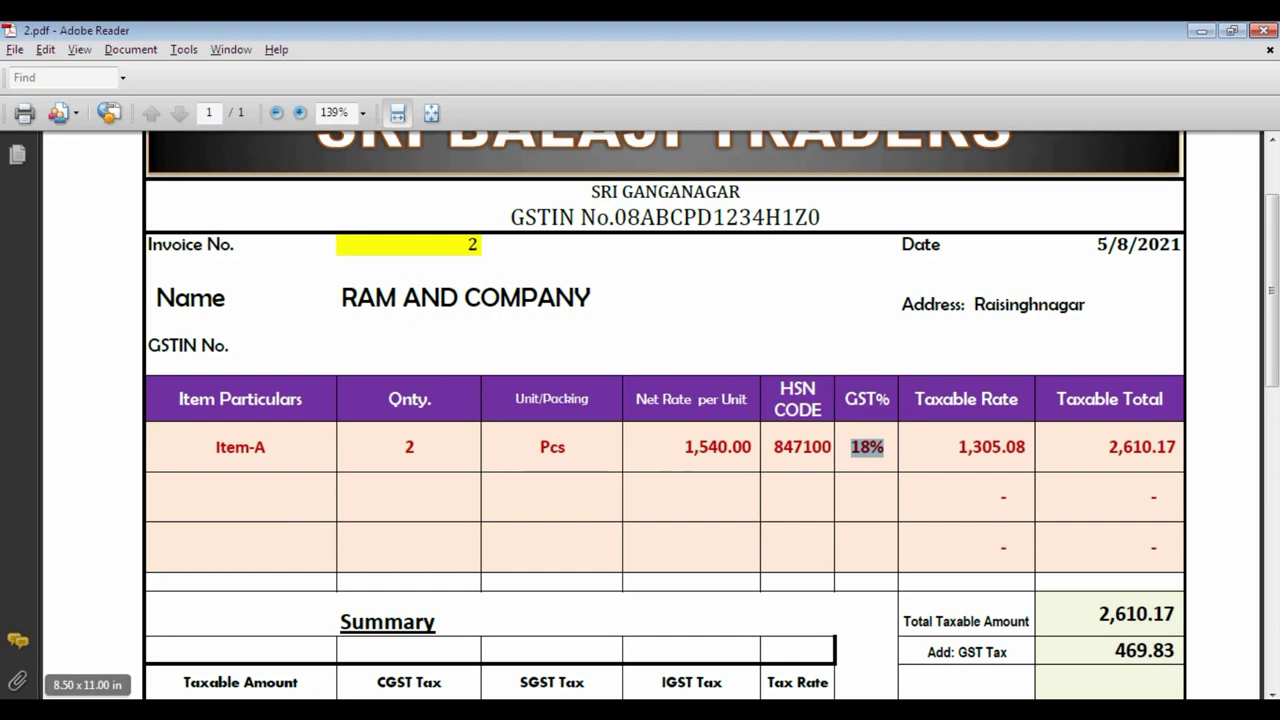
# Switch back to Busy and start sales voucher 2 dated 05-08-2021 with the sale type L/GST-18%
pyautogui.hotkey('alt', 'Tab')
pyautogui.press('Return')
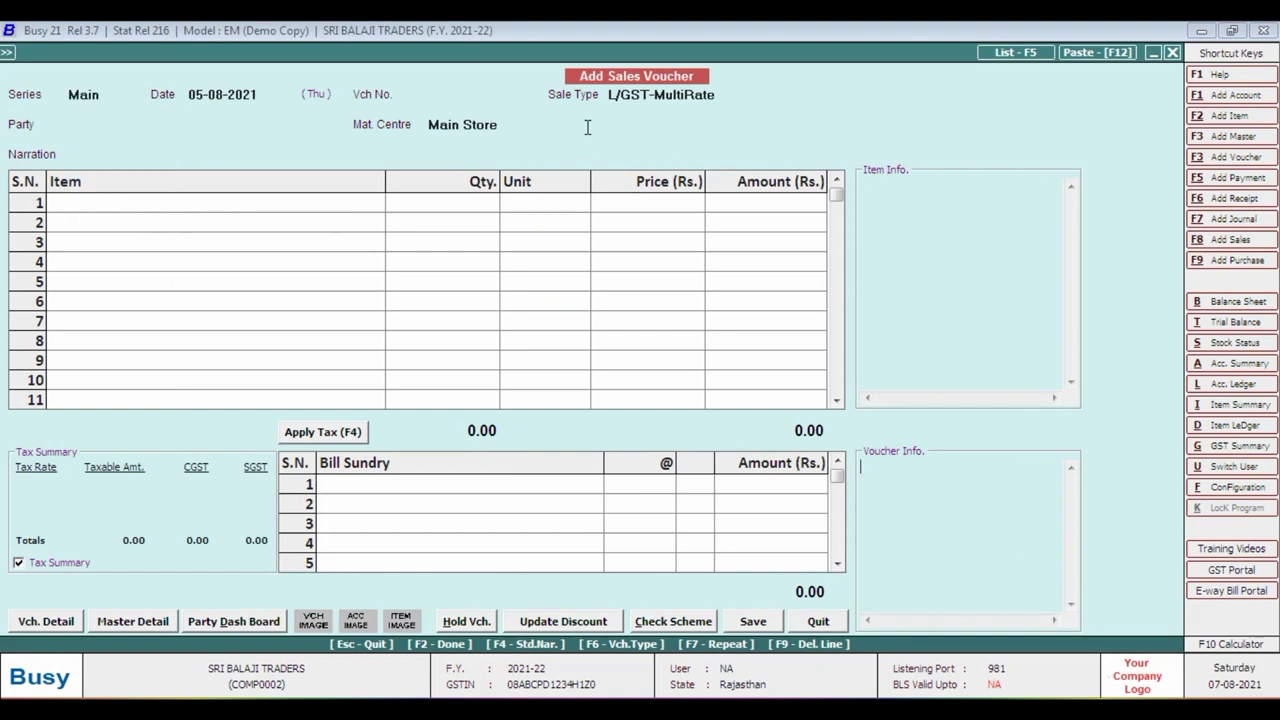
pyautogui.click(636, 97)
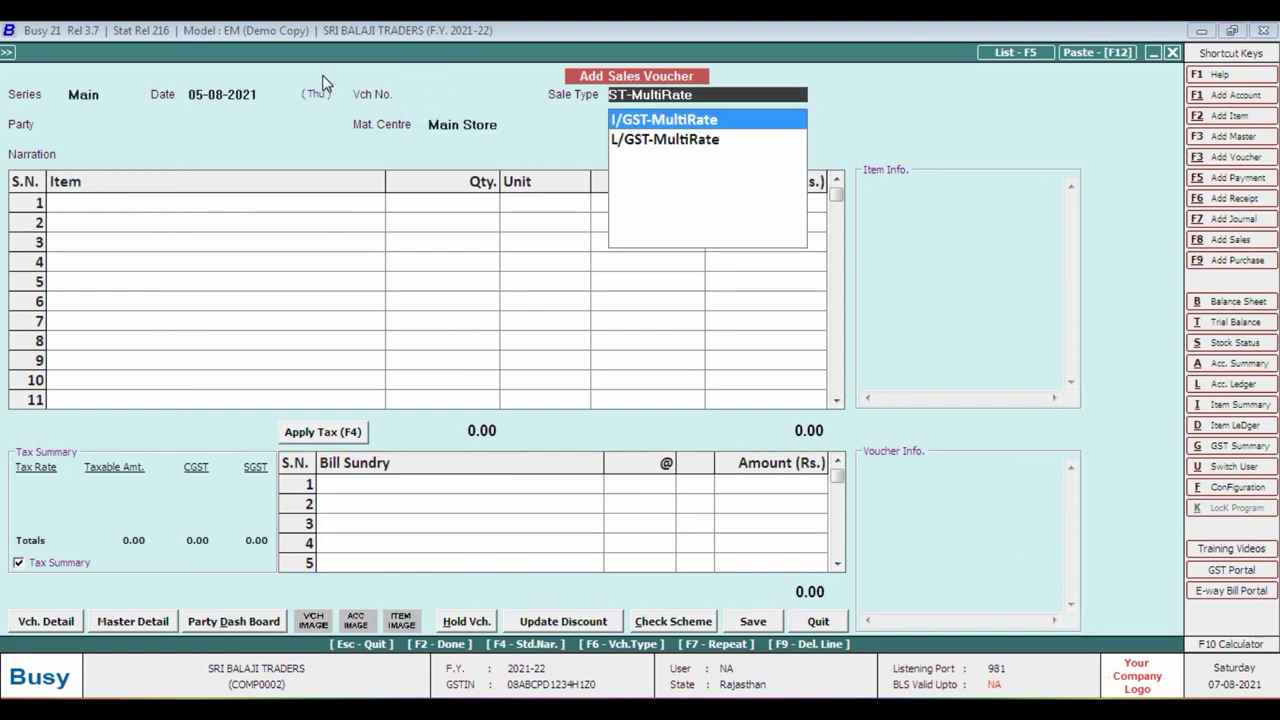
pyautogui.press('Return')
pyautogui.press('Return')
pyautogui.press('Return')
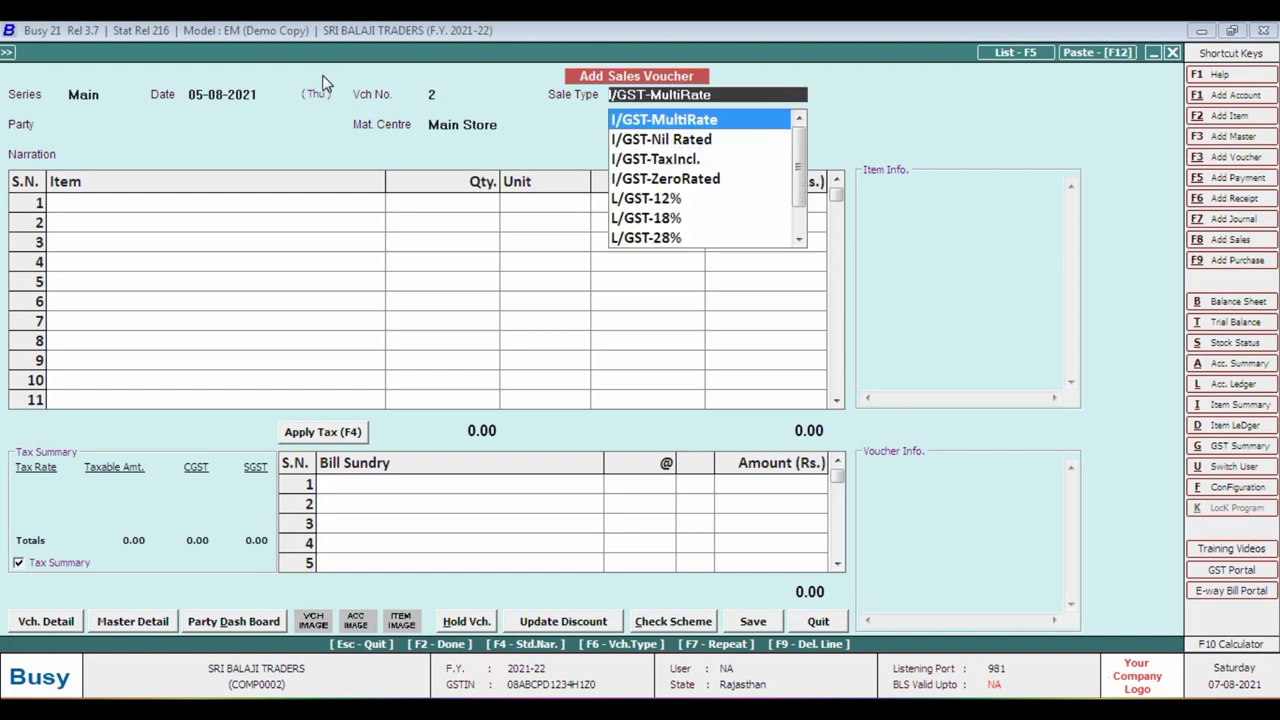
pyautogui.write('L')
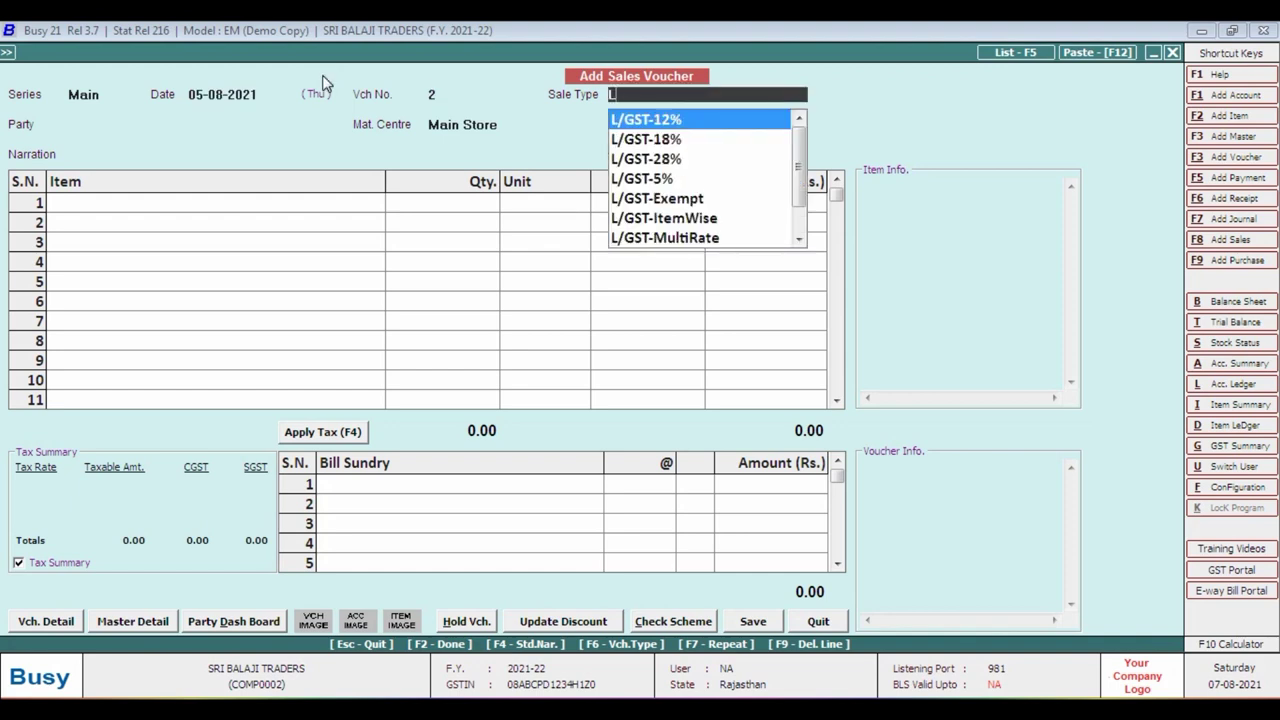
pyautogui.press('Down')
pyautogui.press('Return')
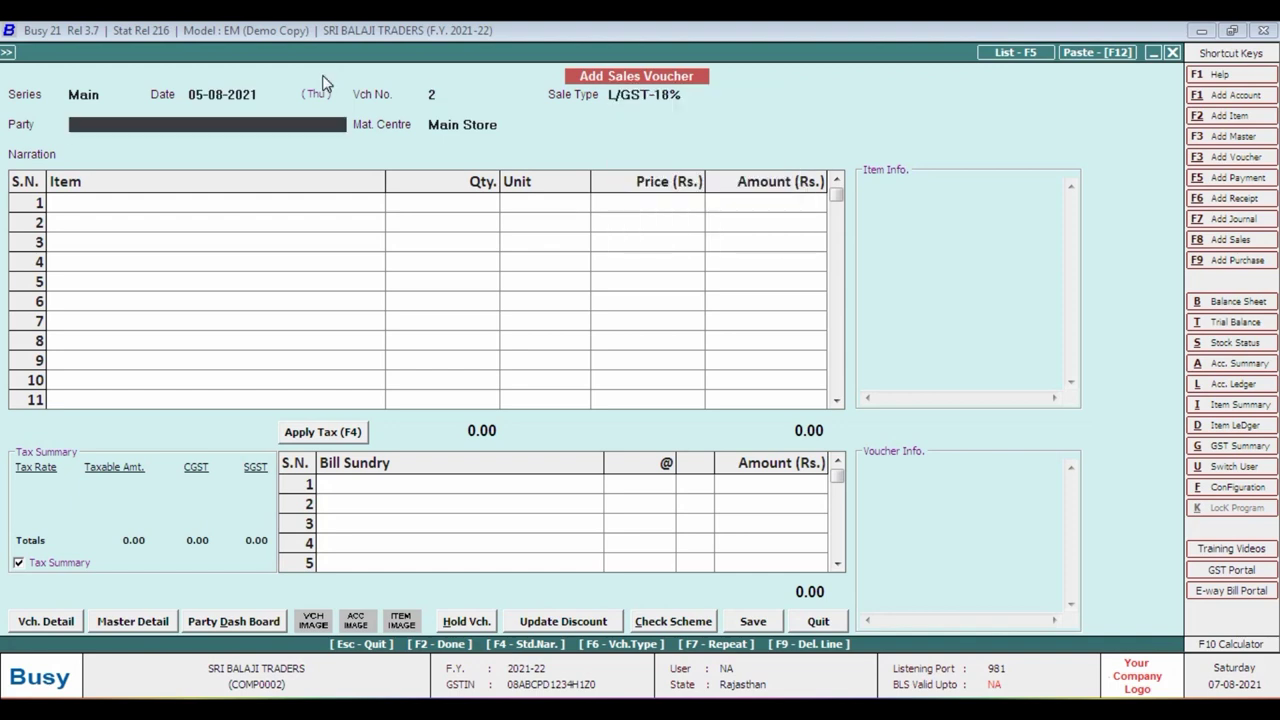
# Check the GST rate in 2.pdf, review the local ItemWise and MultiRate sale types, and reselect L/GST-18%
pyautogui.hotkey('alt', 'Tab')
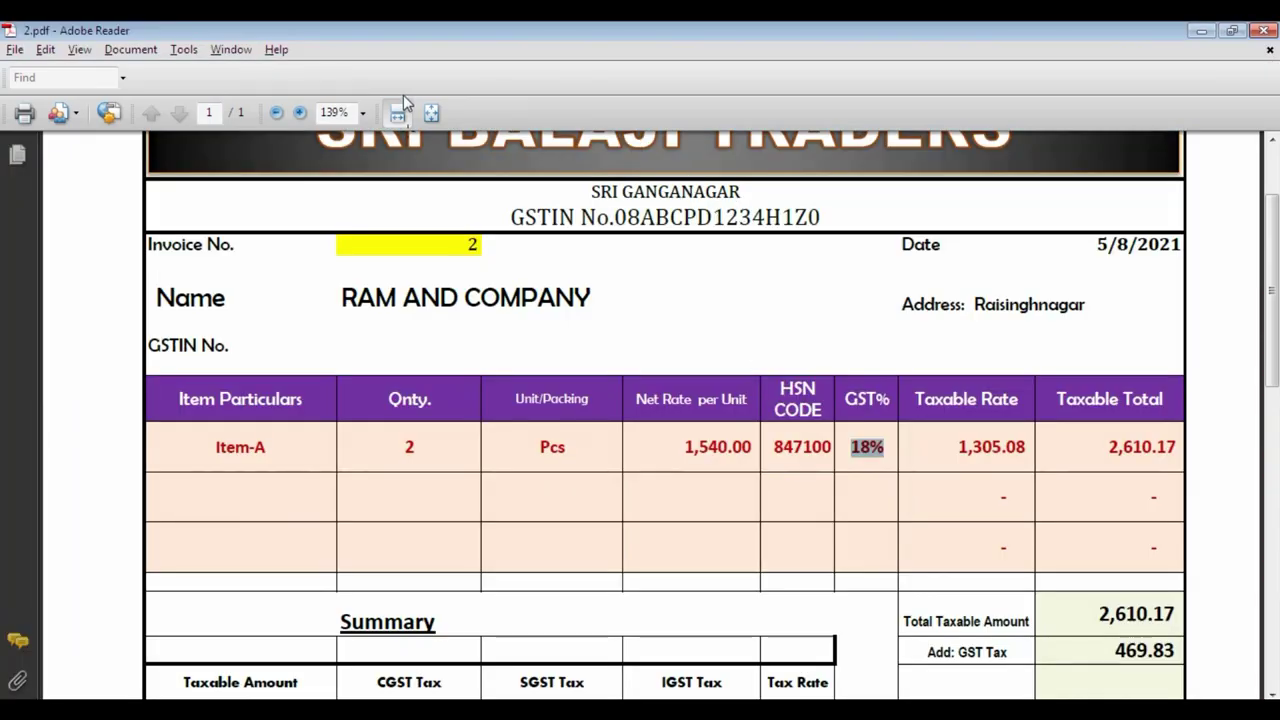
pyautogui.hotkey('alt', 'Tab')
pyautogui.hotkey('shift', 'Tab')
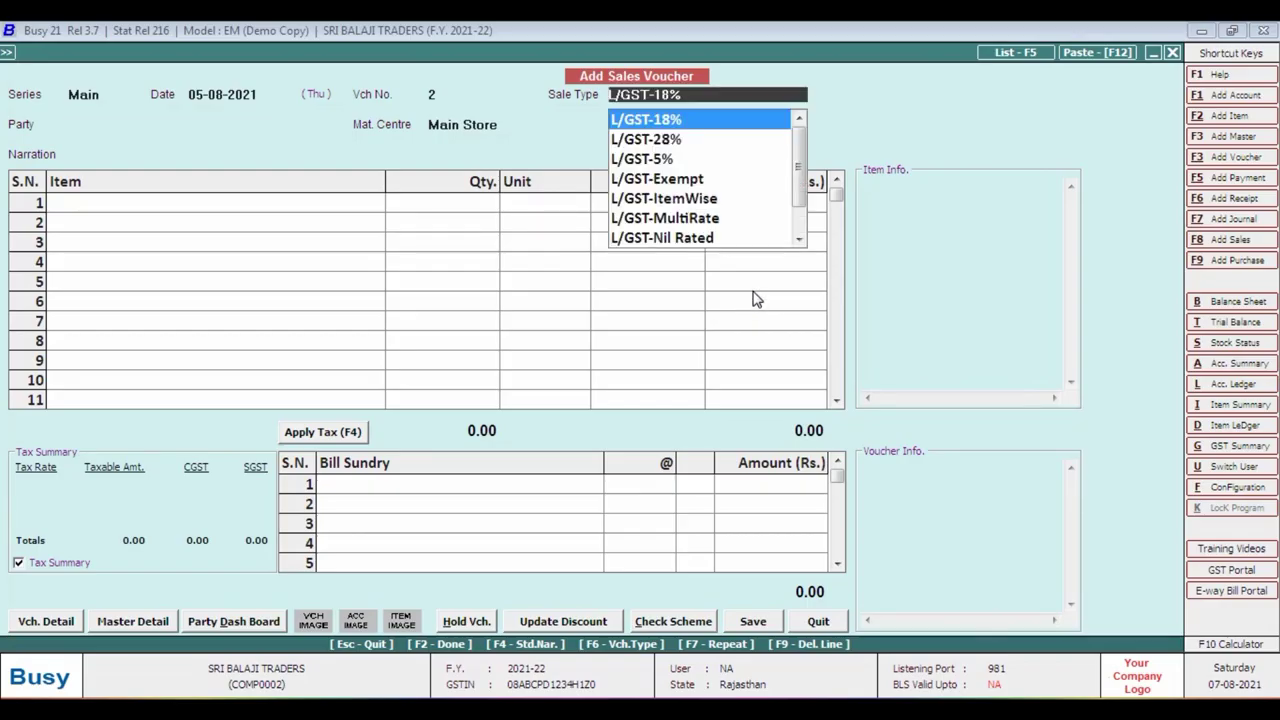
pyautogui.write('L')
pyautogui.press('Down')
pyautogui.press('Down')
pyautogui.press('Down')
pyautogui.press('Down')
pyautogui.press('Down')
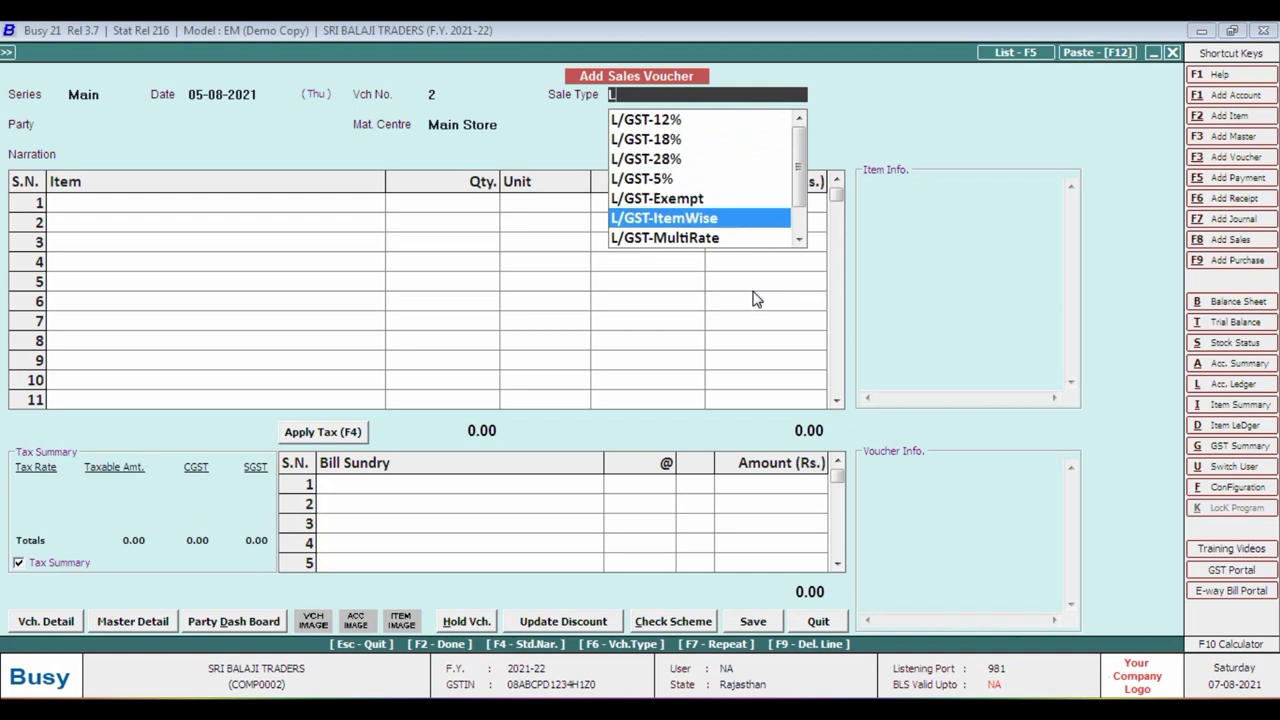
pyautogui.press('Down')
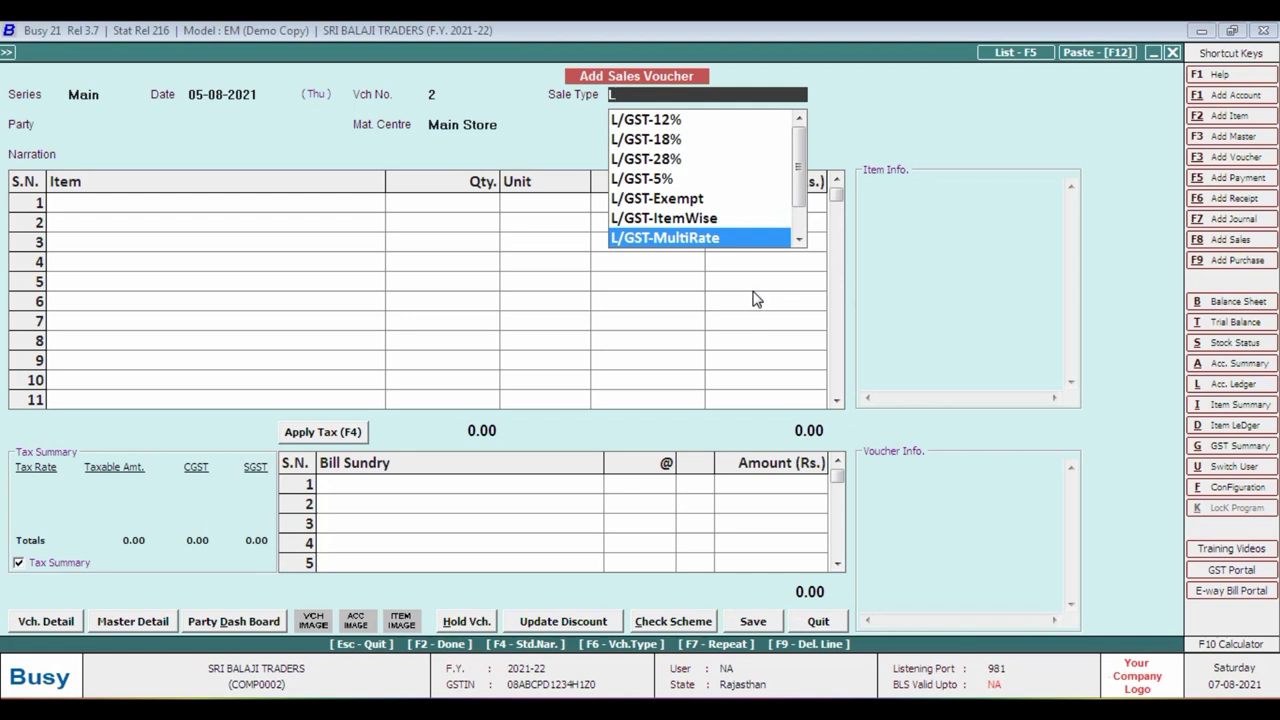
pyautogui.press('Up')
pyautogui.press('Up')
pyautogui.press('Up')
pyautogui.press('Up')
pyautogui.press('Up')
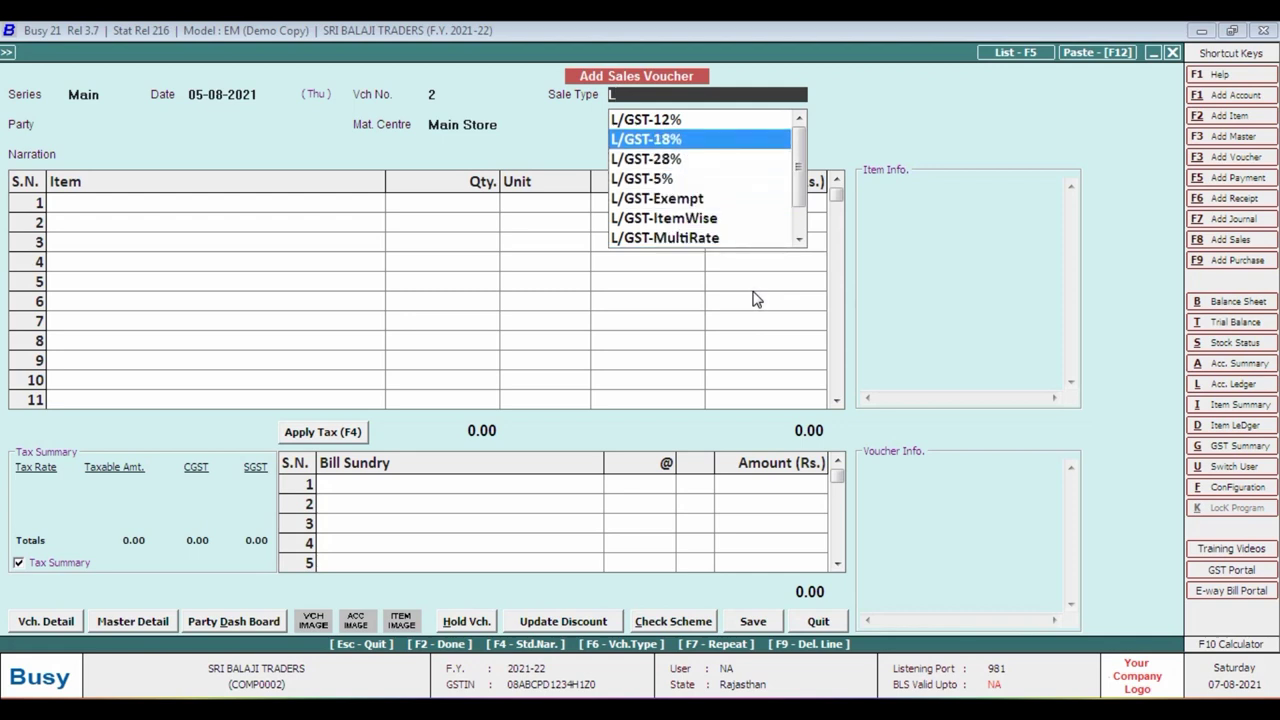
pyautogui.press('Return')
# Choose RAM AND COMPANY as the voucher's party and keep Main Store as the material centre
pyautogui.write('RA')
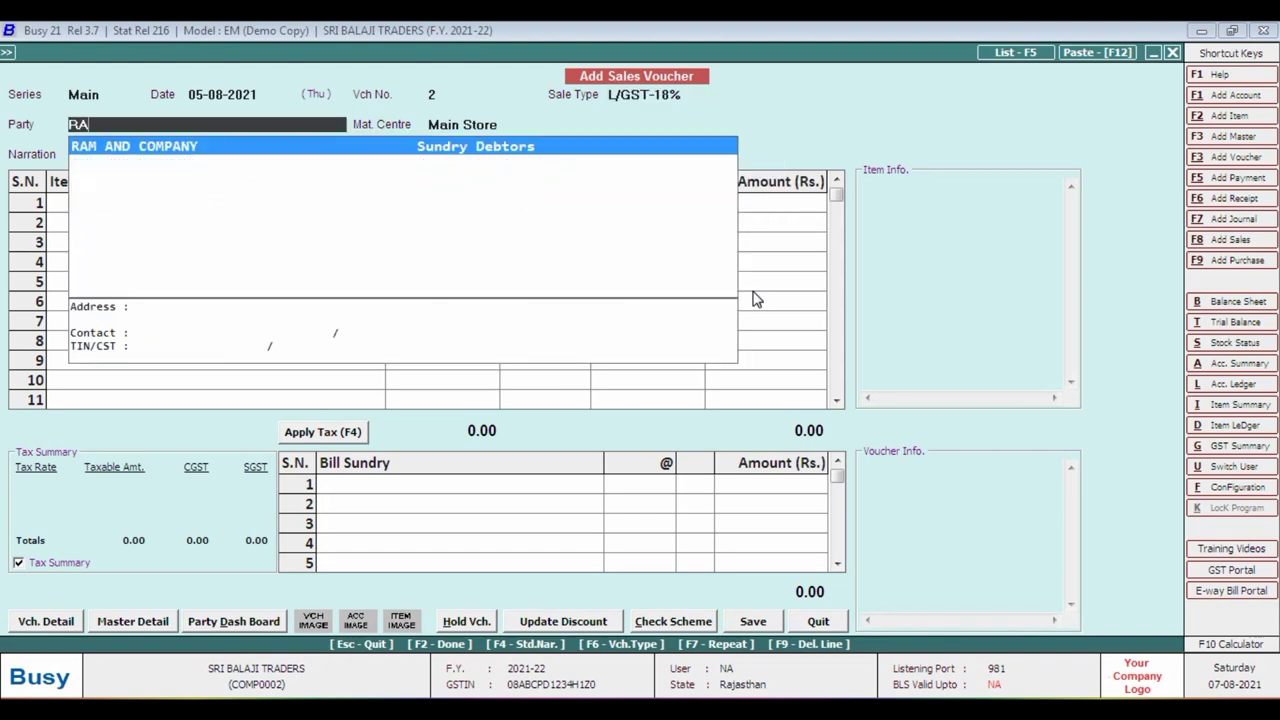
pyautogui.press('Return')
pyautogui.press('Return')
pyautogui.press('Return')
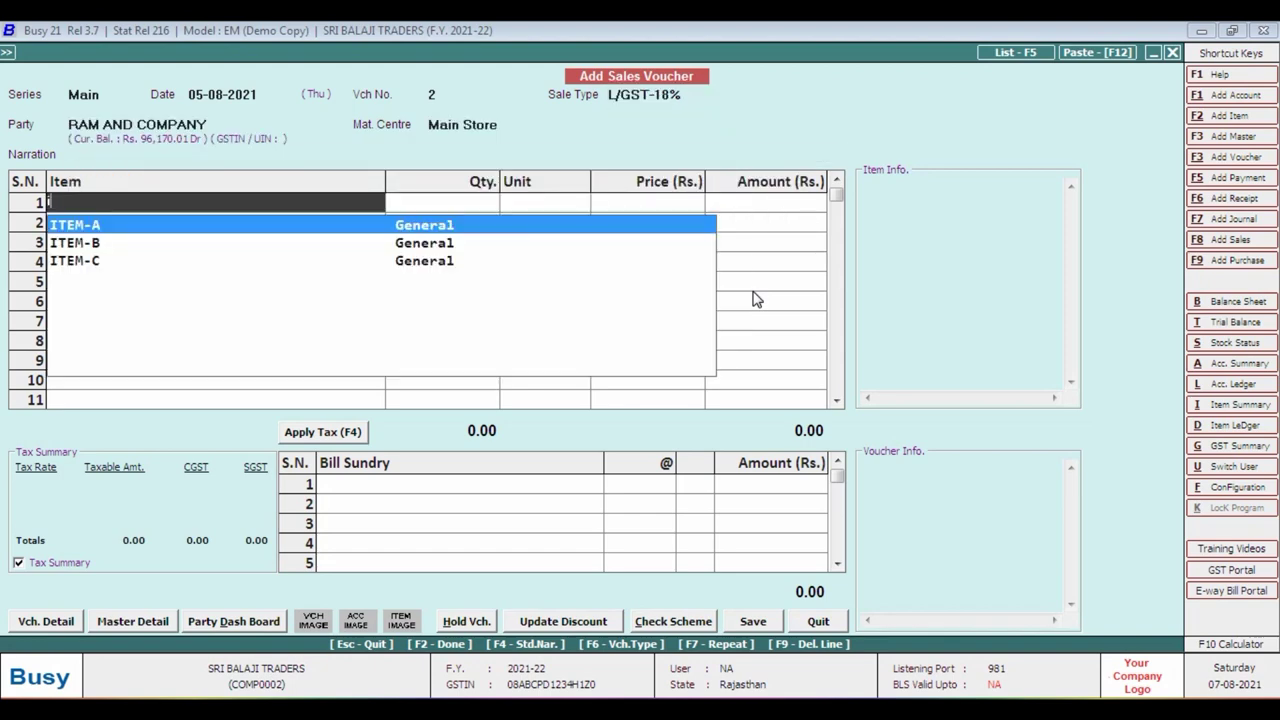
# Enter ITEM-A on the first line with quantity 2 Pcs. and the taxable amount 2,610.17 from 2.pdf
pyautogui.write('IT')
pyautogui.press('Return')
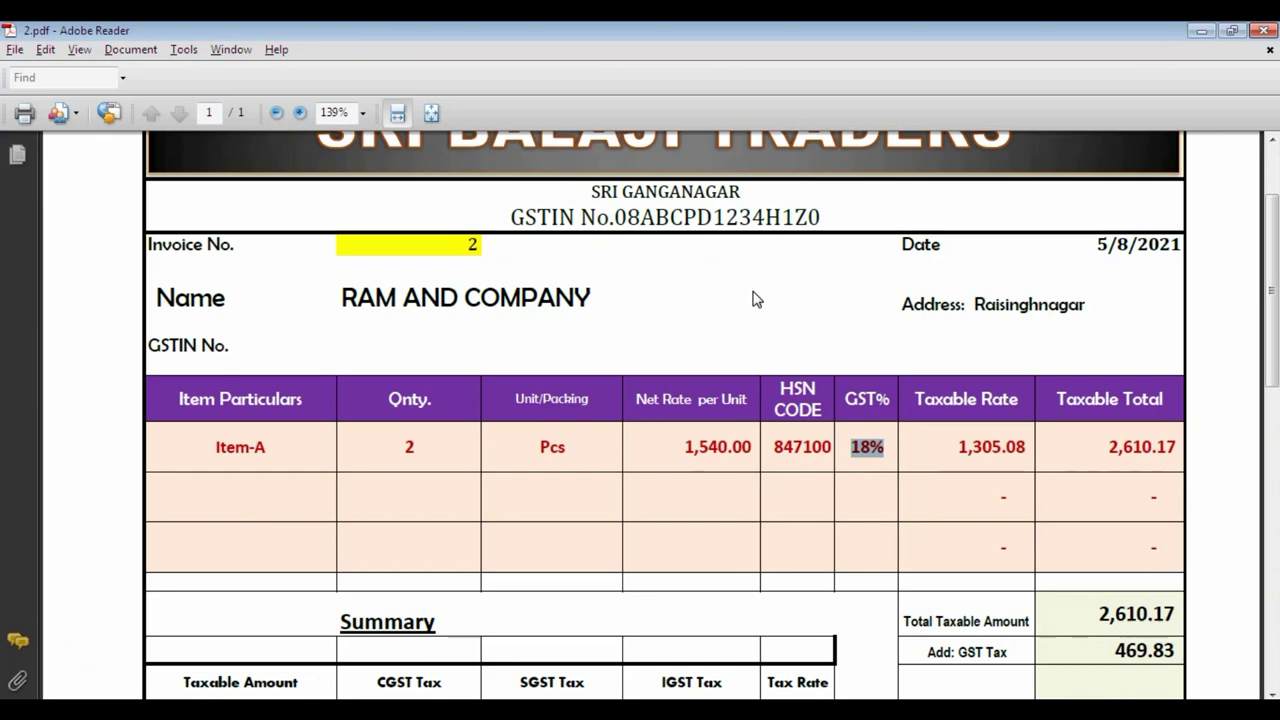
pyautogui.hotkey('alt', 'Tab')
pyautogui.hotkey('alt', 'Tab')
pyautogui.hotkey('alt', 'Tab')
pyautogui.write('2610.17')
pyautogui.press('Return')
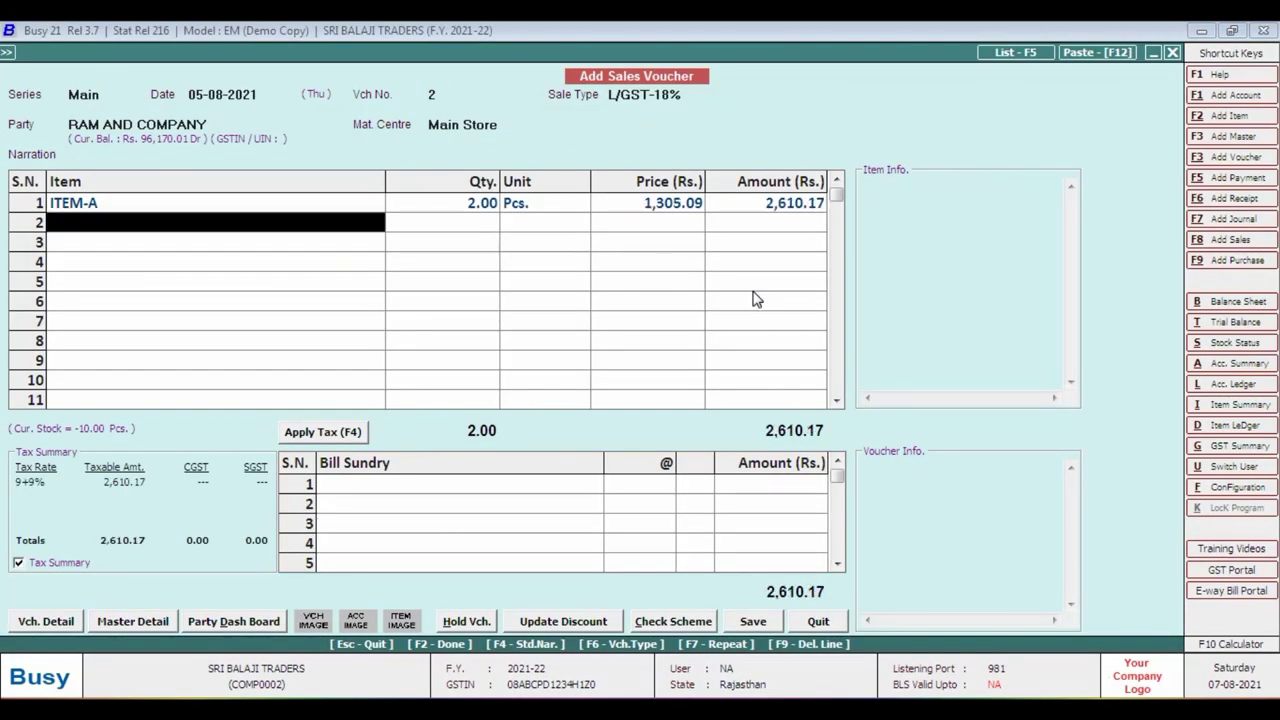
# Finish the item list and add CGST and SGST at 9% each as the first two bill sundries
pyautogui.press('Return')
pyautogui.write('c')
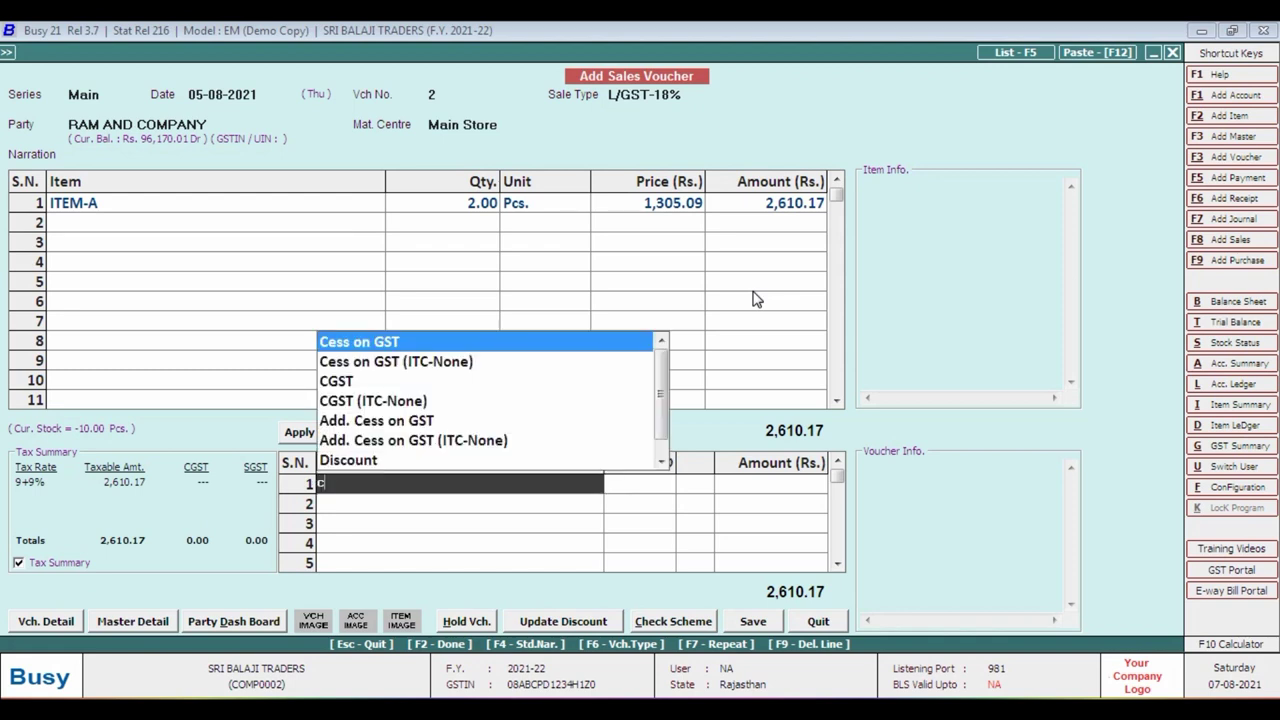
pyautogui.press('Down')
pyautogui.press('Down')
pyautogui.press('Return')
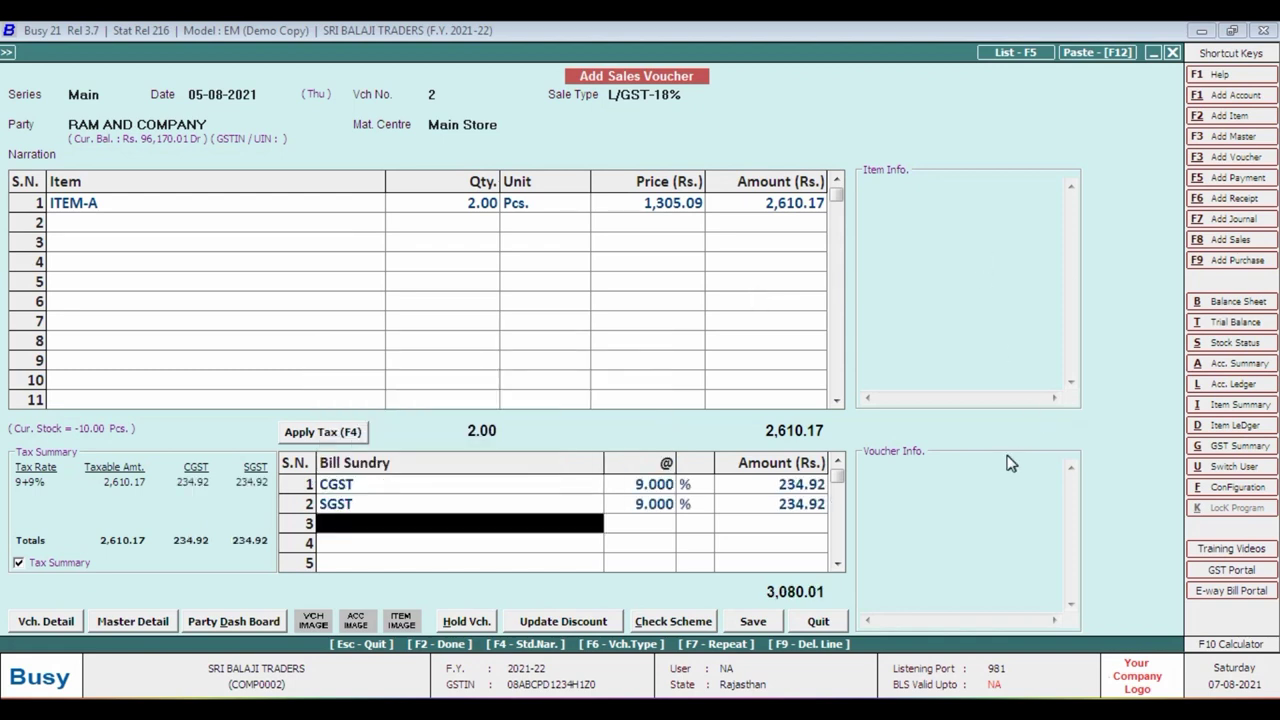
# Compare the voucher's tax amounts and total with the summary and net total in 2.pdf
pyautogui.hotkey('alt', 'Tab')
pyautogui.scroll(-3, 1070, 558)
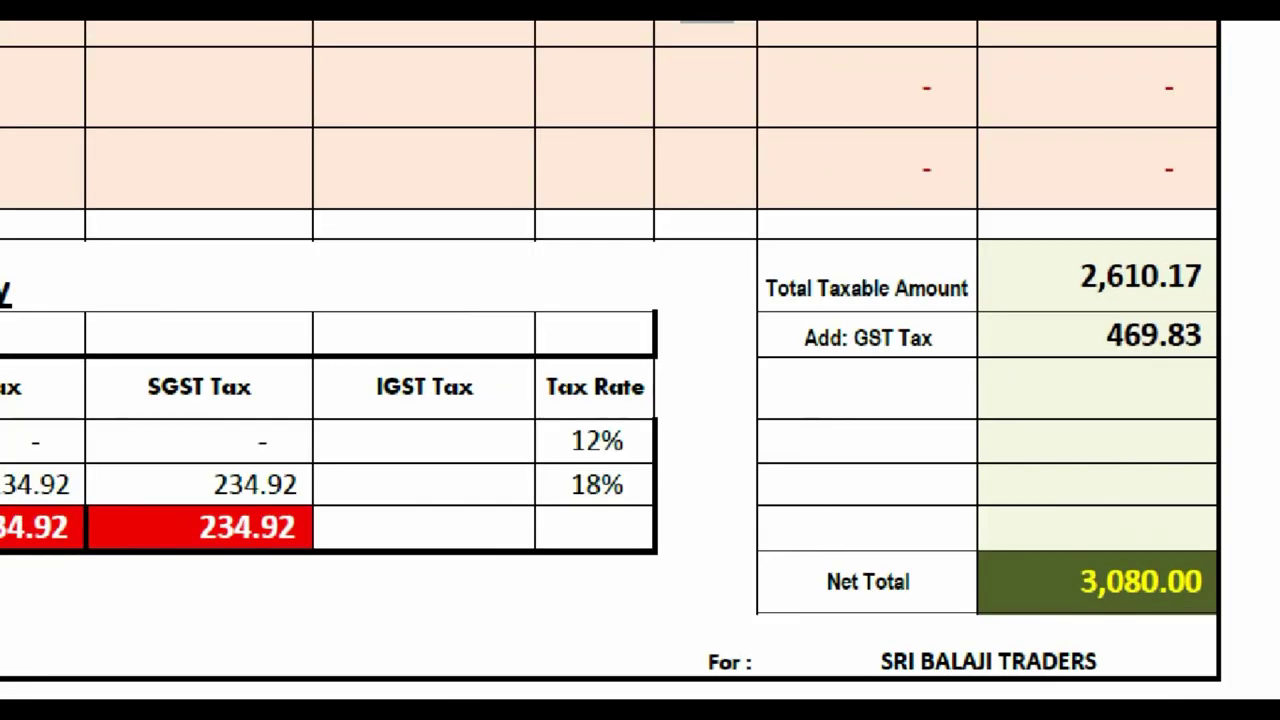
pyautogui.hotkey('alt', 'Tab')
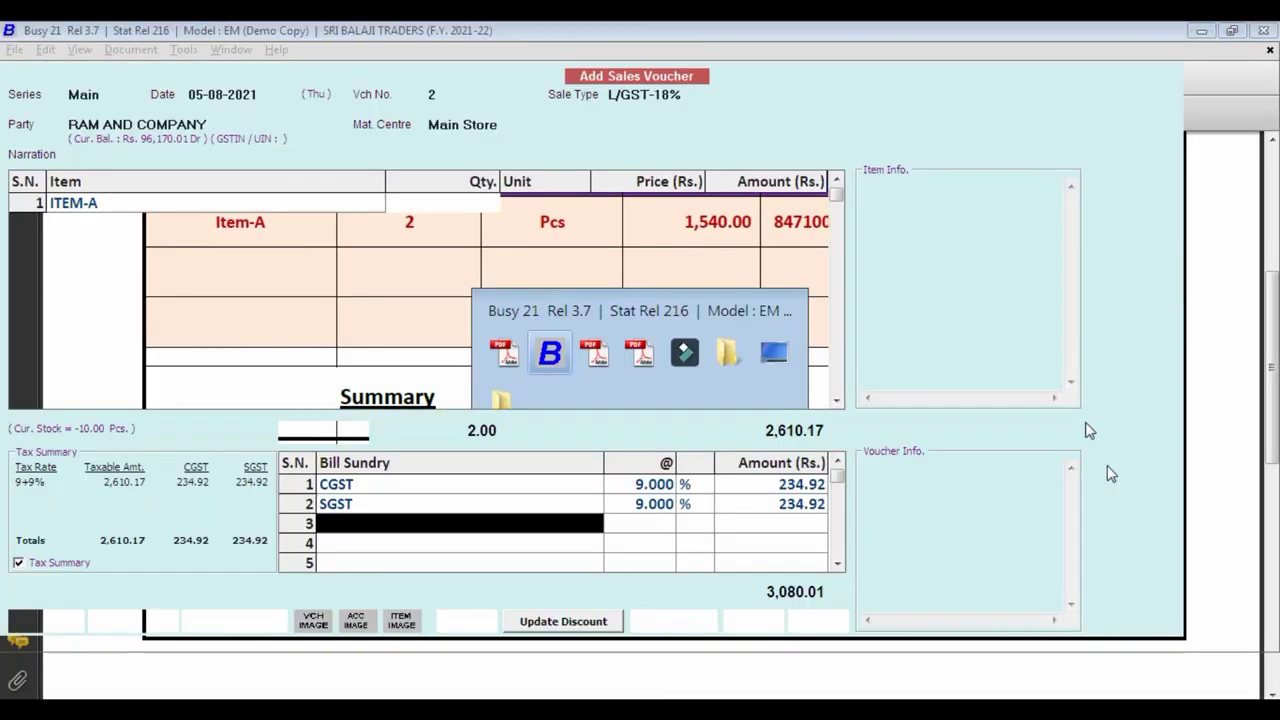
# Change the voucher's sale type from the local options to L/GST-TaxIncl
pyautogui.click(687, 95)
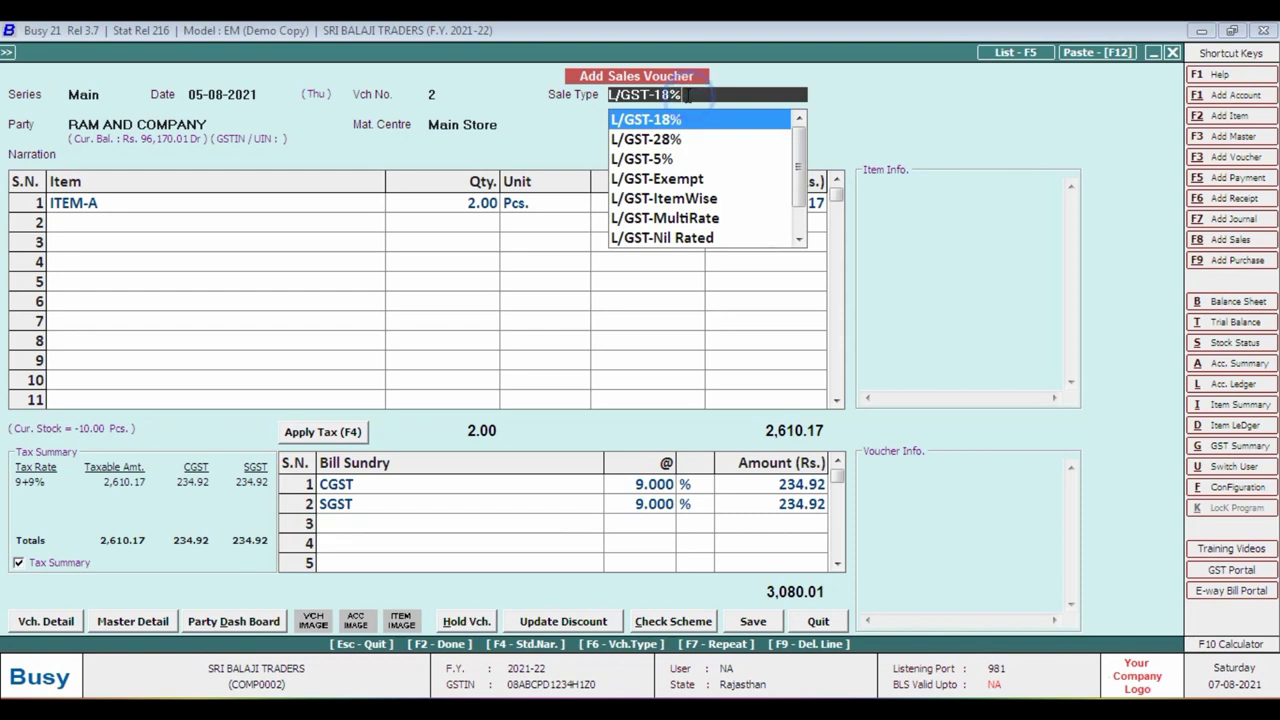
pyautogui.press('Down')
pyautogui.press('Down')
pyautogui.press('Down')
pyautogui.press('Down')
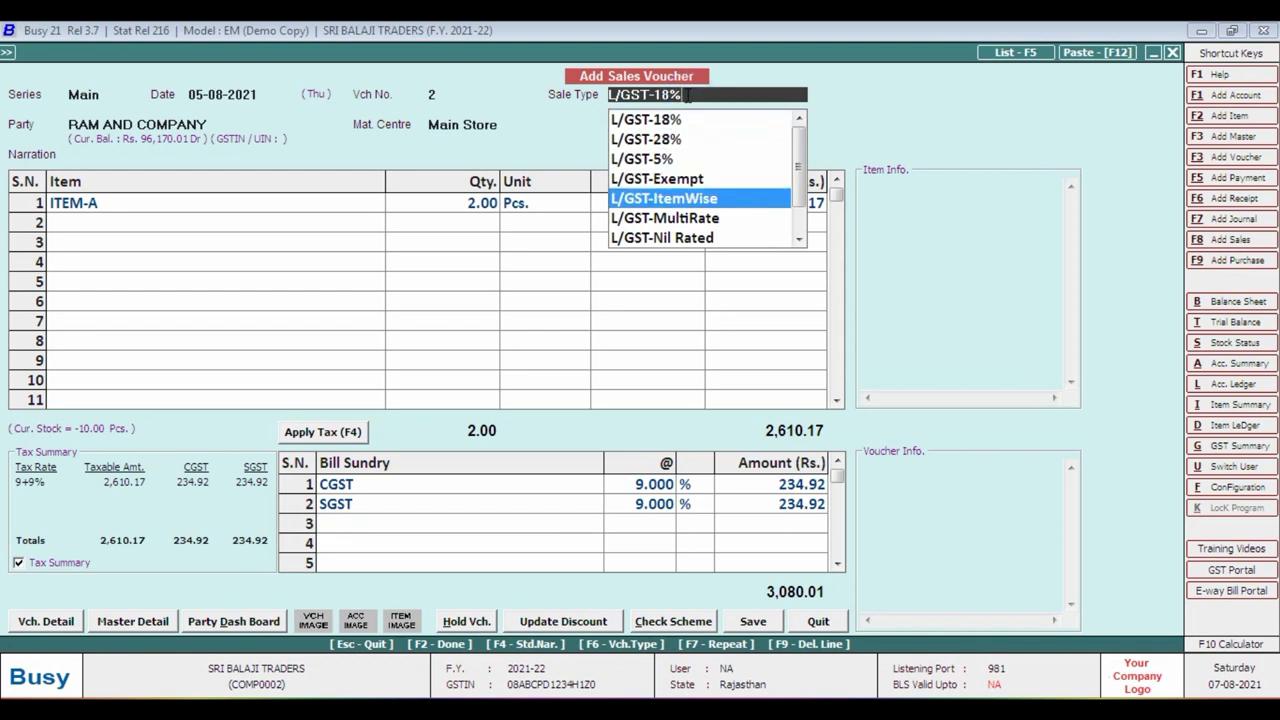
pyautogui.press('Down')
pyautogui.press('Down')
pyautogui.press('Down')
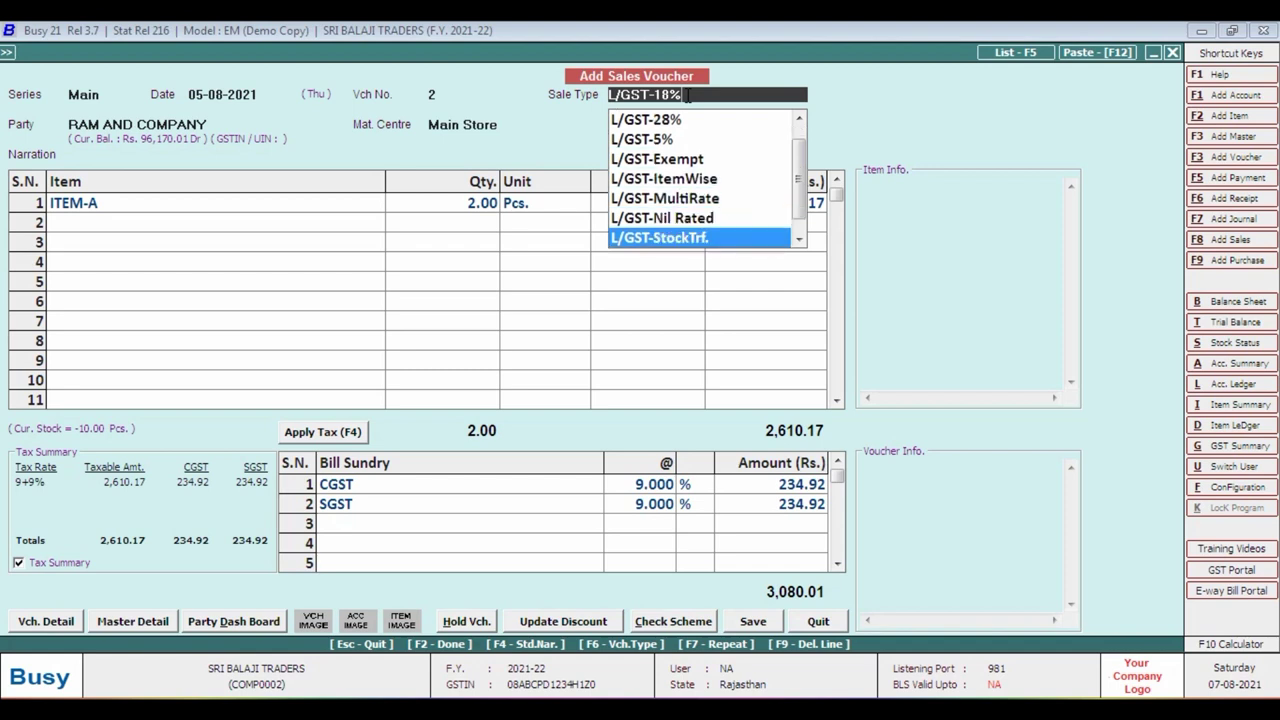
pyautogui.press('Down')
pyautogui.press('Down')
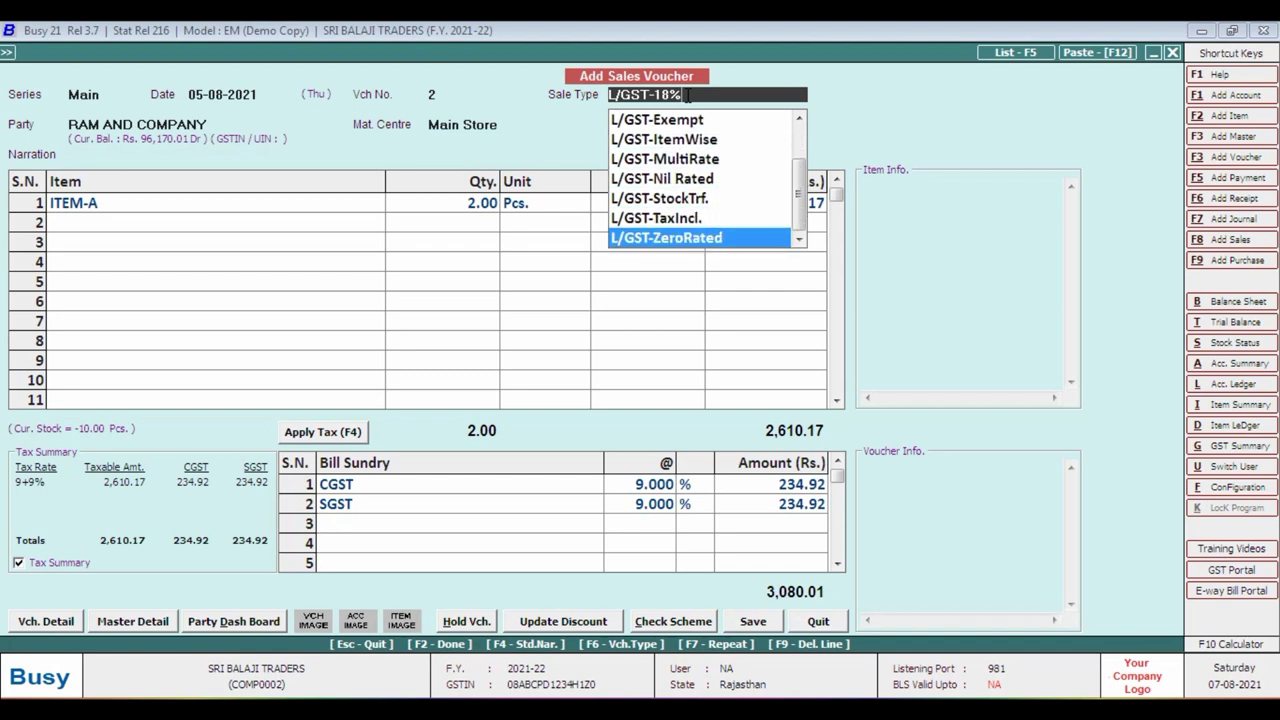
pyautogui.press('Up')
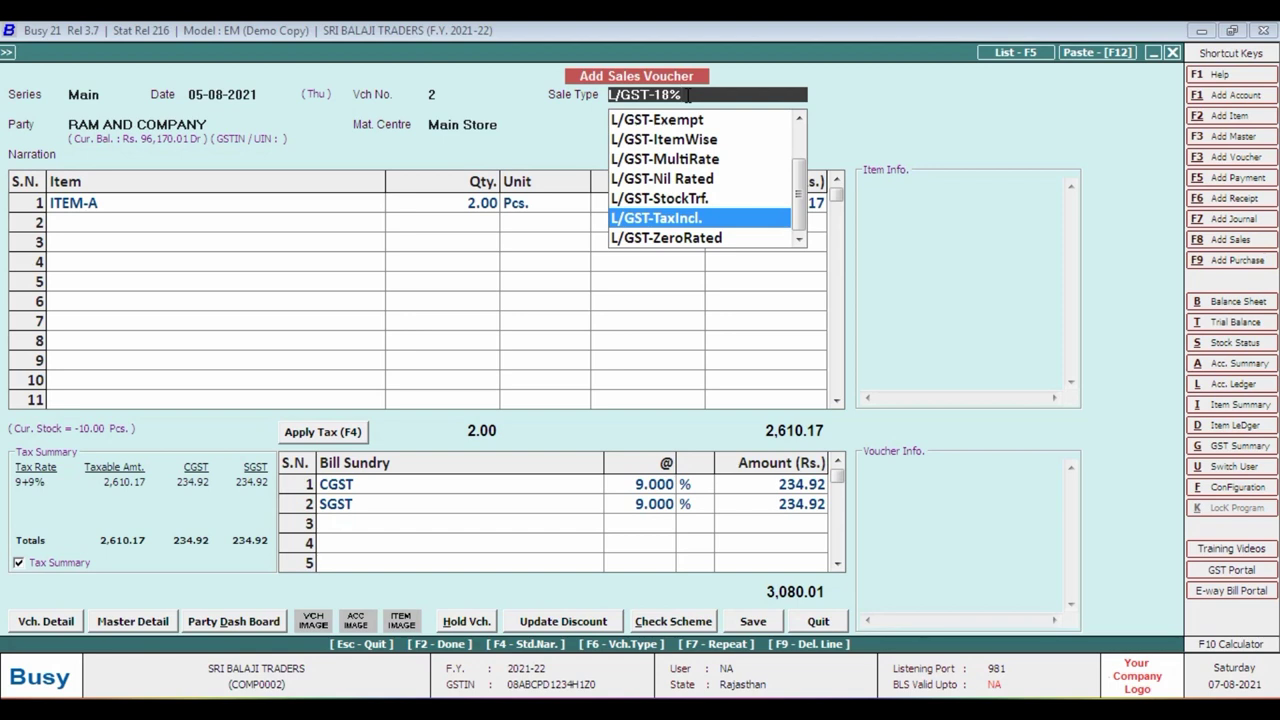
pyautogui.press('Return')
# Go through the ITEM-A line, review its item-wise tax information and accept CGST and SGST at 9% each
pyautogui.press('Return')
pyautogui.press('Return')
pyautogui.press('Return')
pyautogui.press('Return')
pyautogui.press('Return')
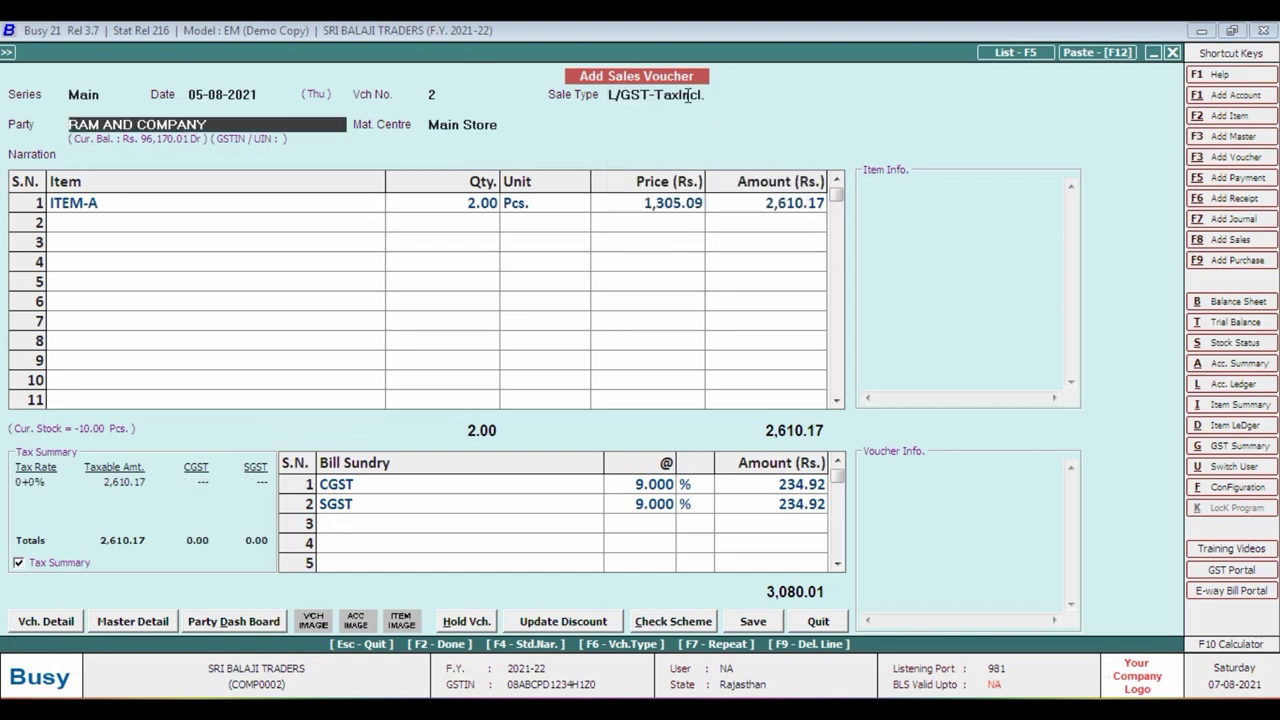
pyautogui.press('Return')
pyautogui.press('Return')
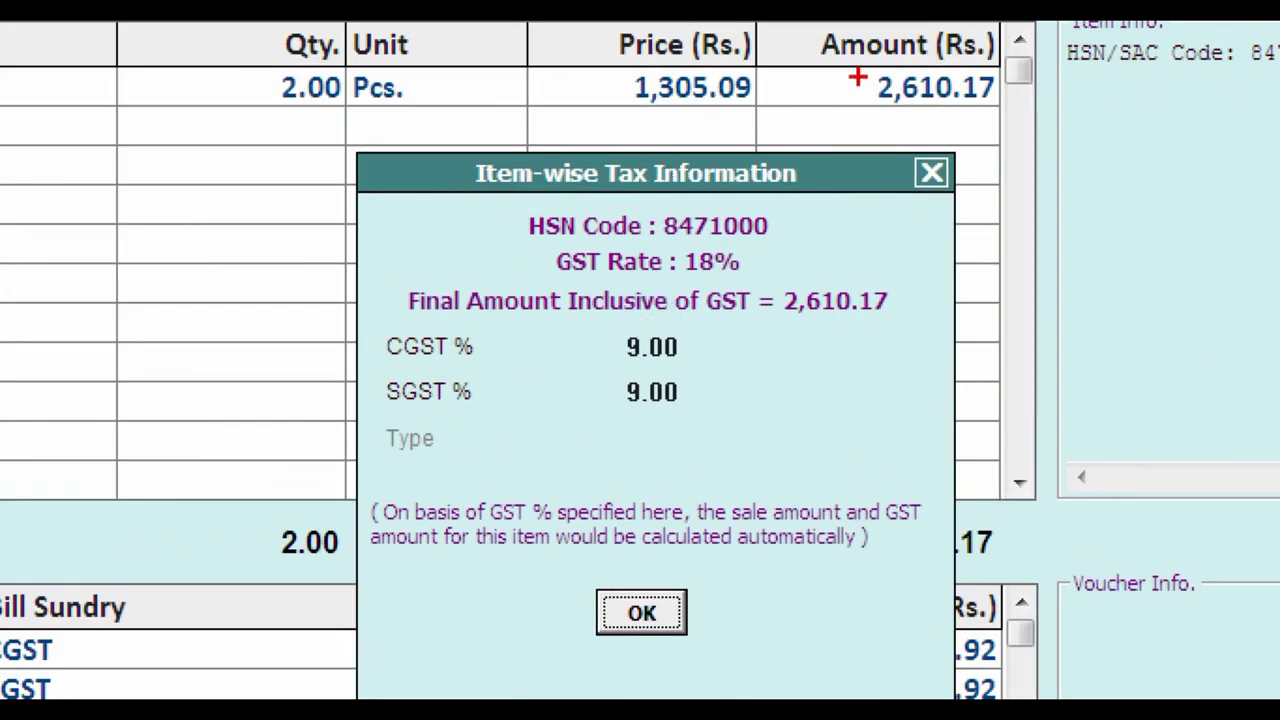
pyautogui.moveTo(858, 60)
pyautogui.mouseDown()
pyautogui.moveTo(900, 98)
pyautogui.moveTo(1008, 112)
pyautogui.mouseUp()
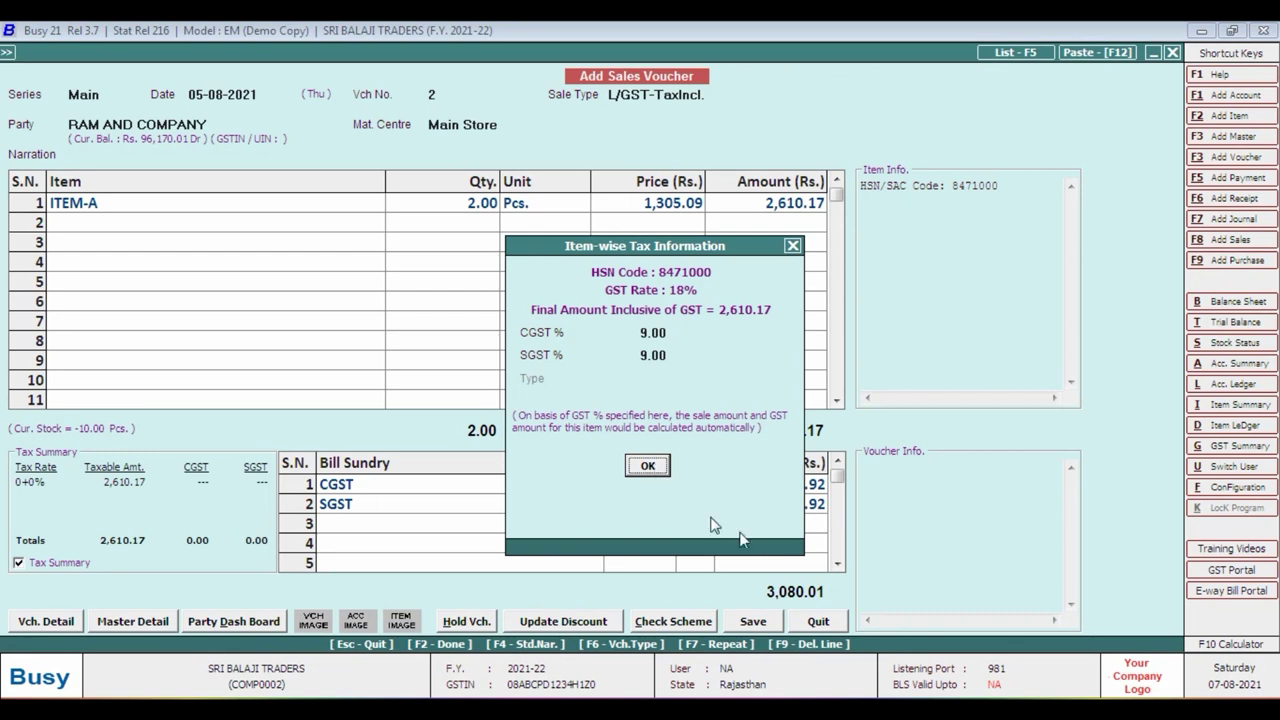
pyautogui.click(648, 466)
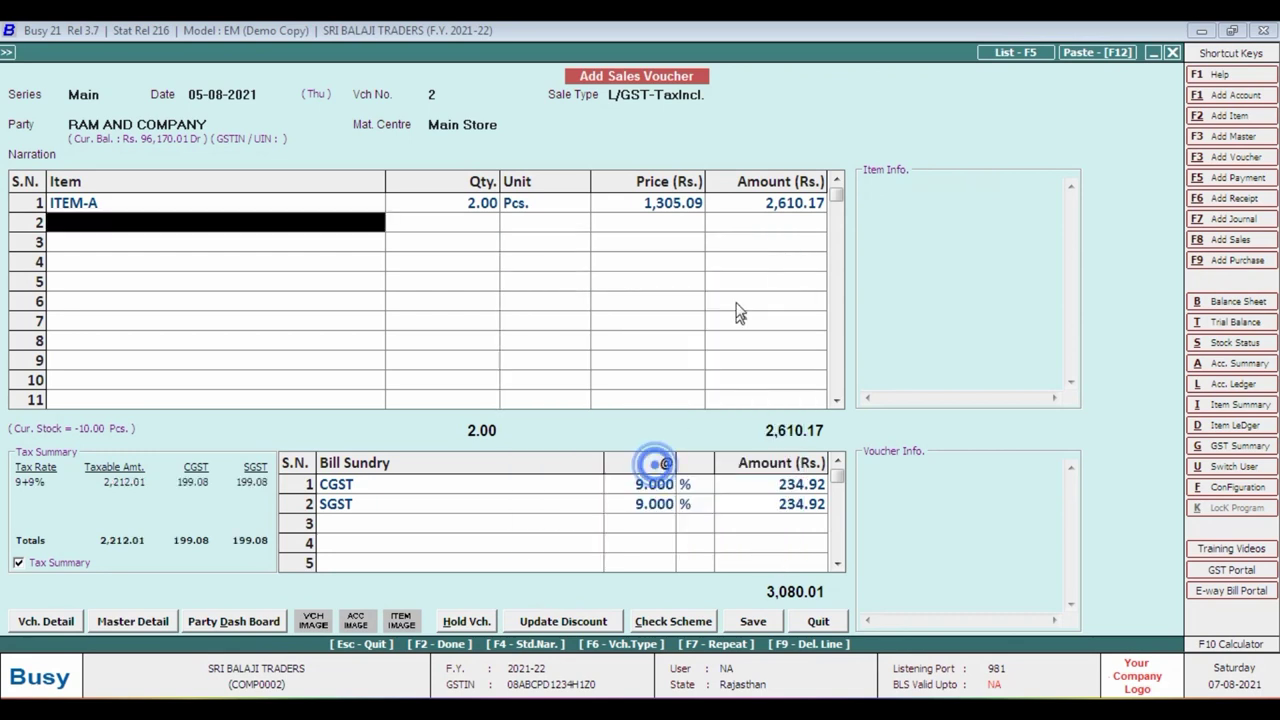
# Set ITEM-A's amount to the tax-inclusive 3,080 and accept its item-wise tax of 9% CGST and 9% SGST
pyautogui.click(768, 203)
pyautogui.write('3,080')
pyautogui.press('Return')
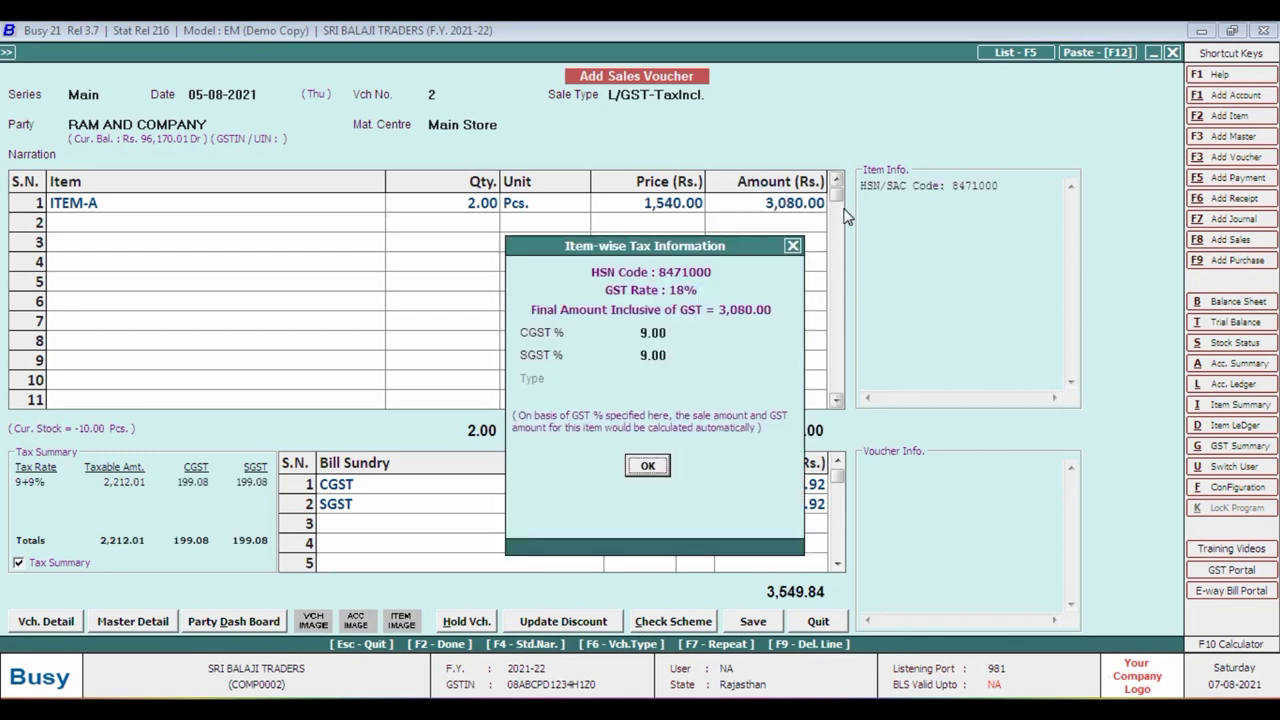
pyautogui.press('Return')
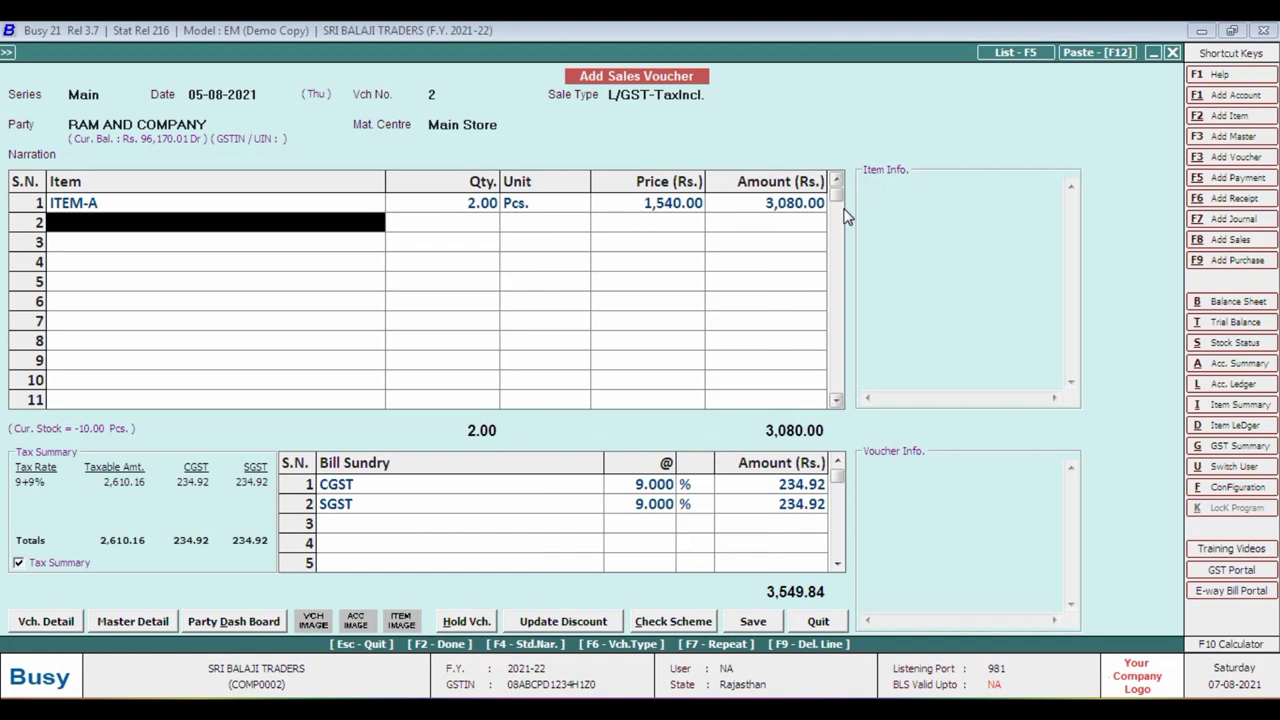
# Delete the CGST and SGST bill sundry lines and check the voucher's tax summary
pyautogui.click(434, 489)
pyautogui.press('F9')
pyautogui.press('F9')
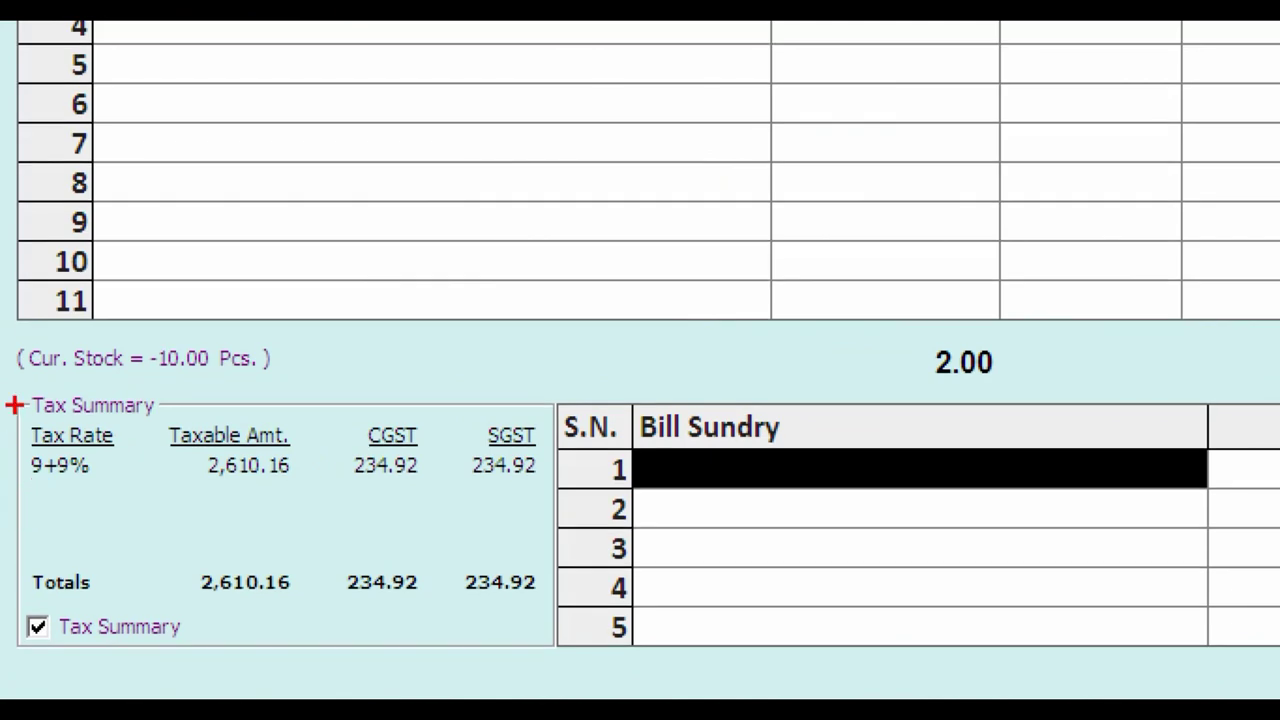
pyautogui.moveTo(14, 405); pyautogui.dragTo(575, 628)
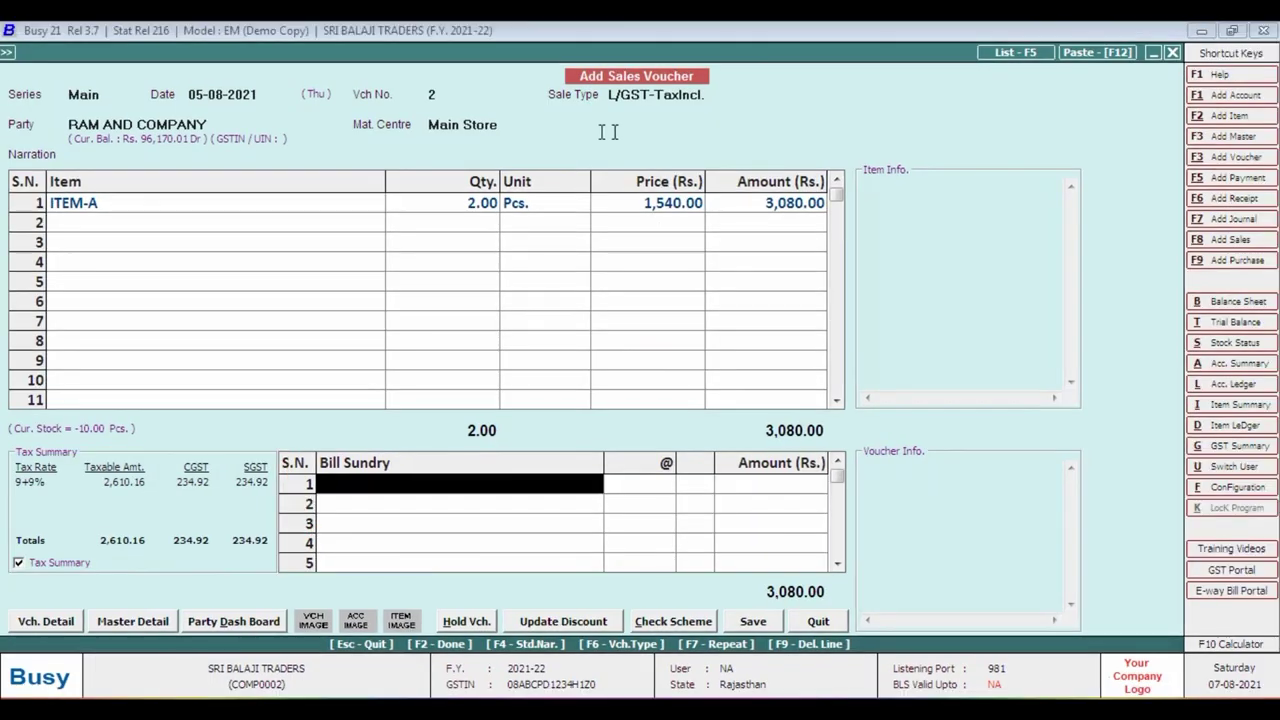
# Go through the local sale types offered for the voucher, from L/GST-12% down to L/GST-TaxIncl
pyautogui.click(646, 95)
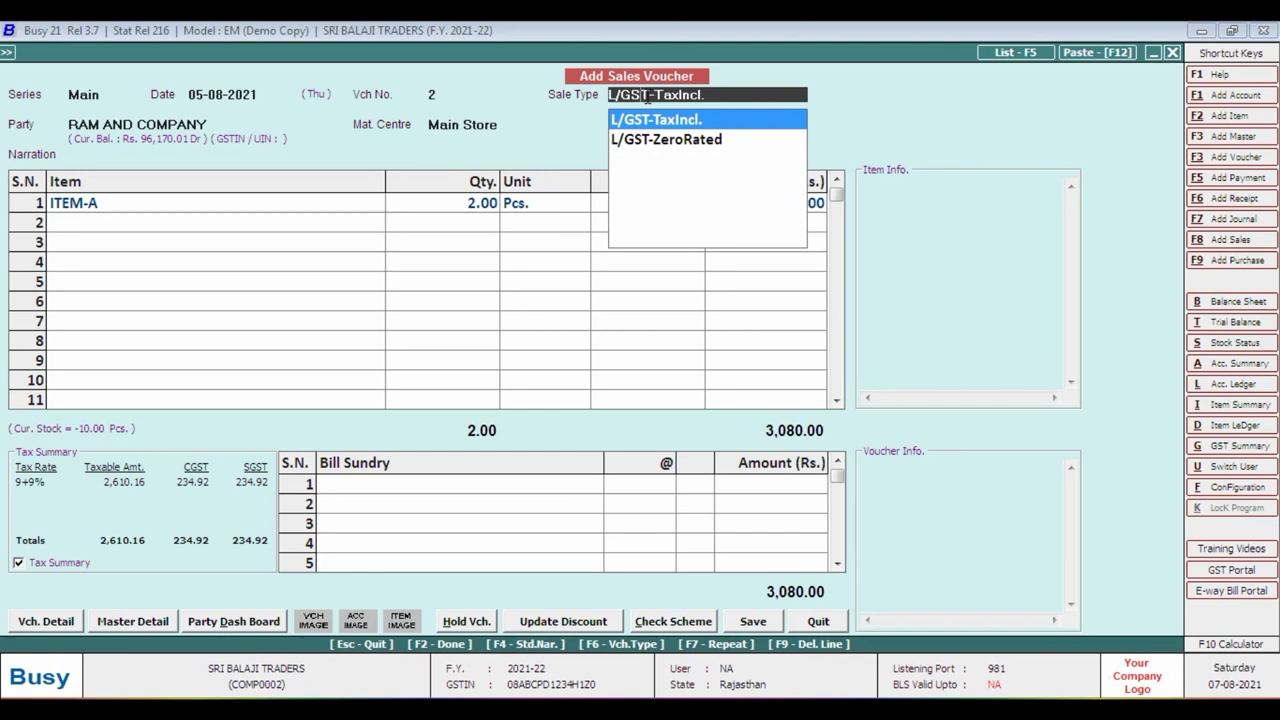
pyautogui.press('Escape')
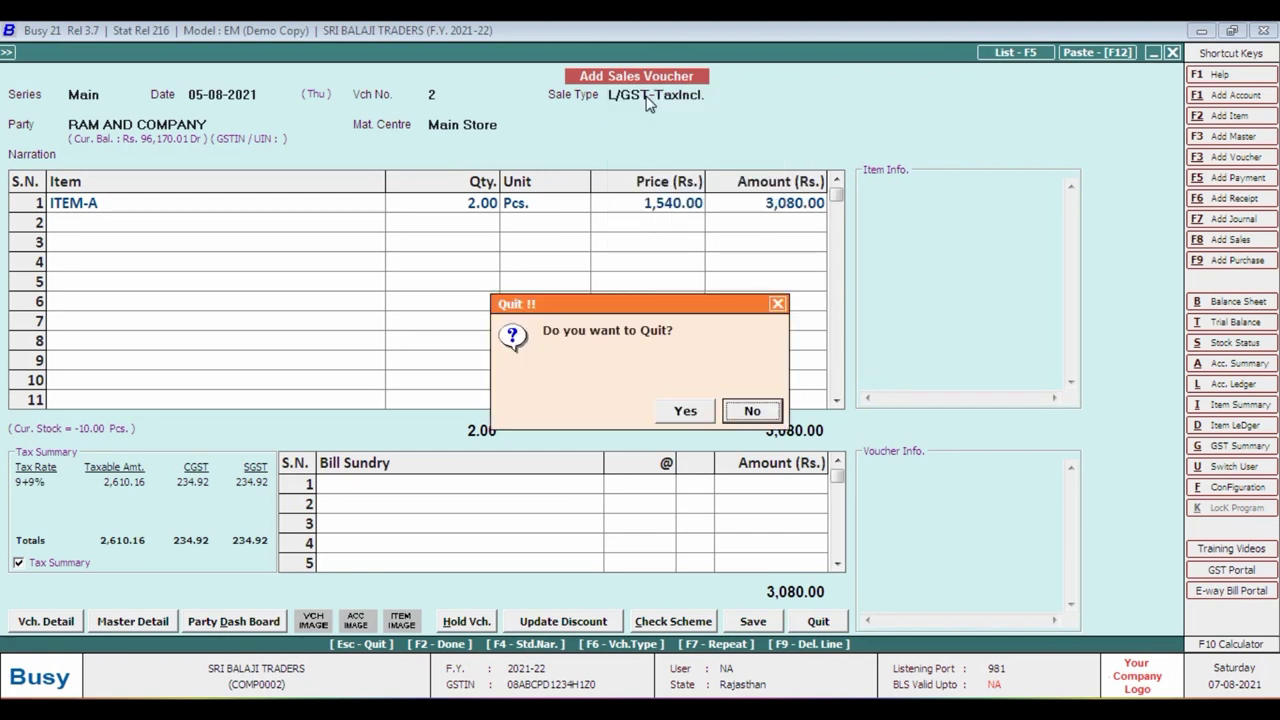
pyautogui.press('Left')
pyautogui.press('Right')
pyautogui.press('Return')
pyautogui.press('BackSpace')
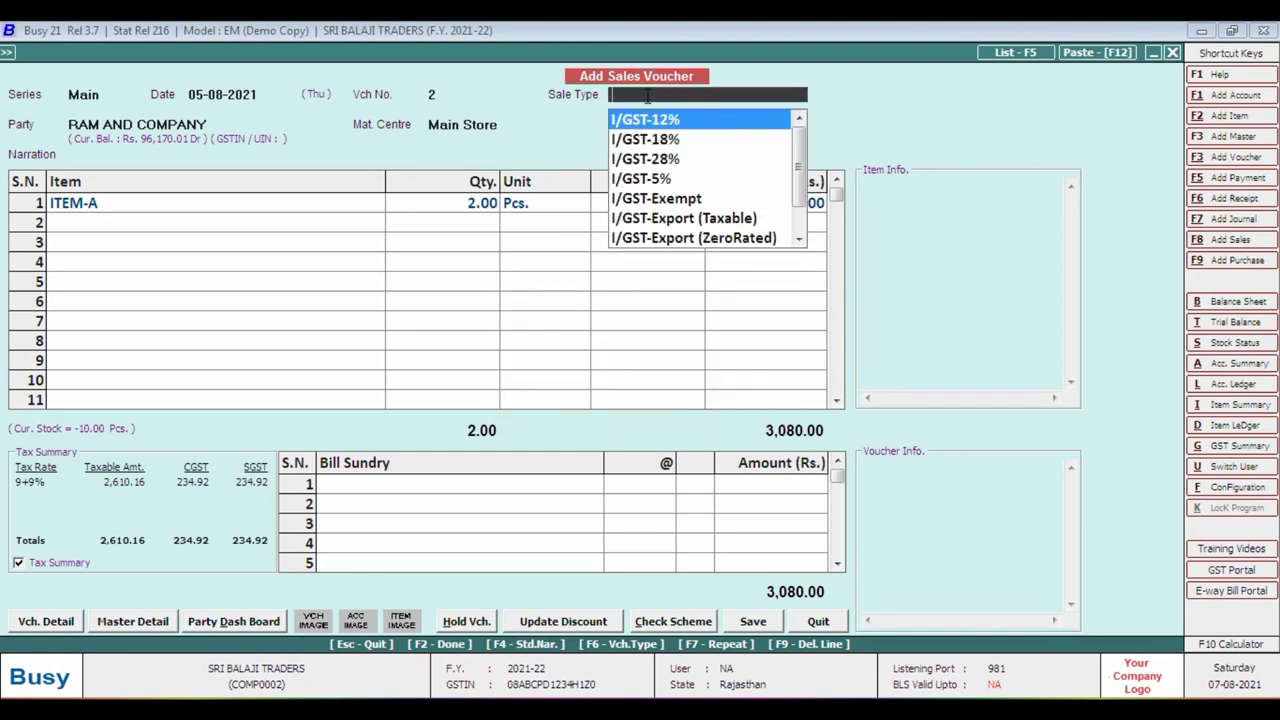
pyautogui.write('L')
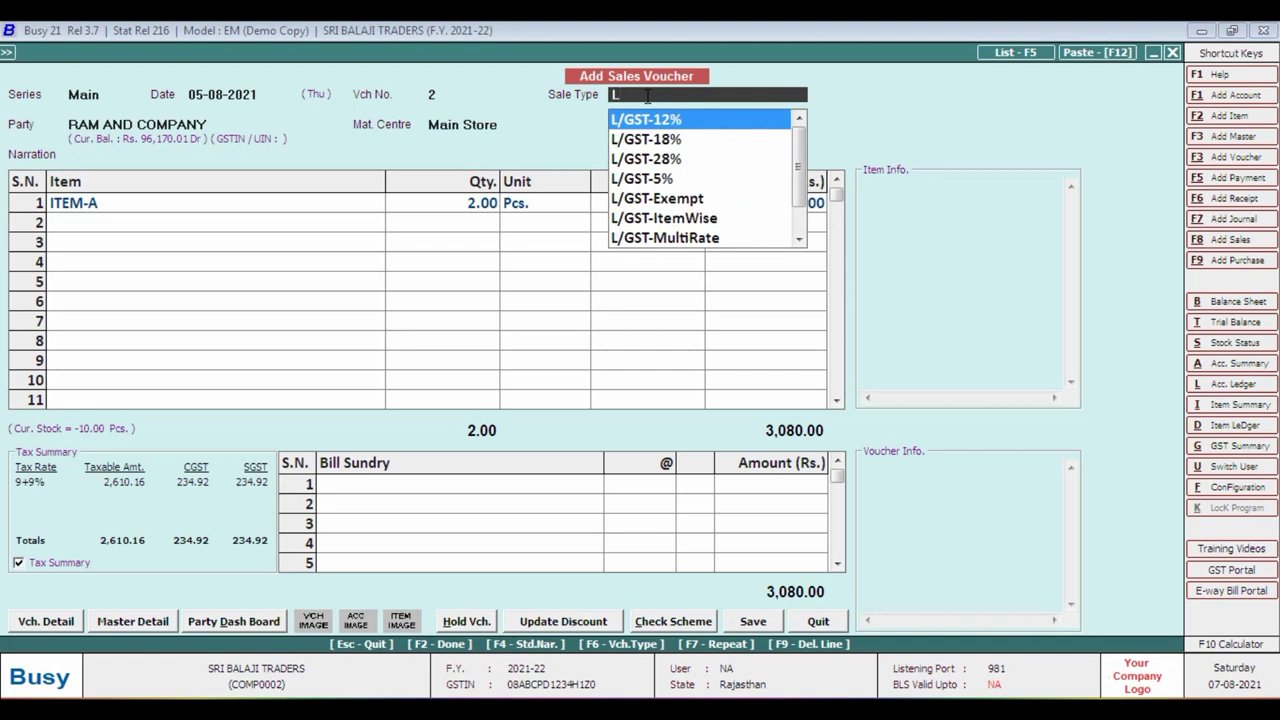
pyautogui.press('Down')
pyautogui.press('Down')
pyautogui.press('Down')
pyautogui.press('Down')
pyautogui.press('Down')
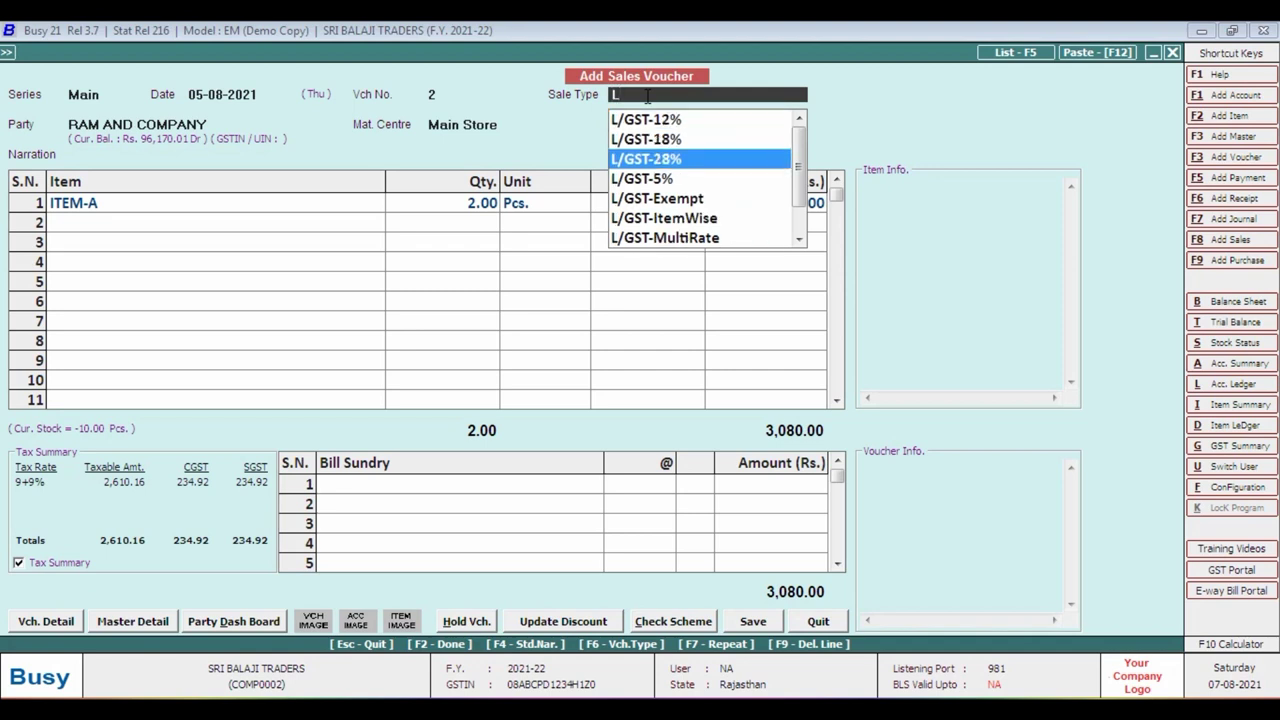
pyautogui.press('Down')
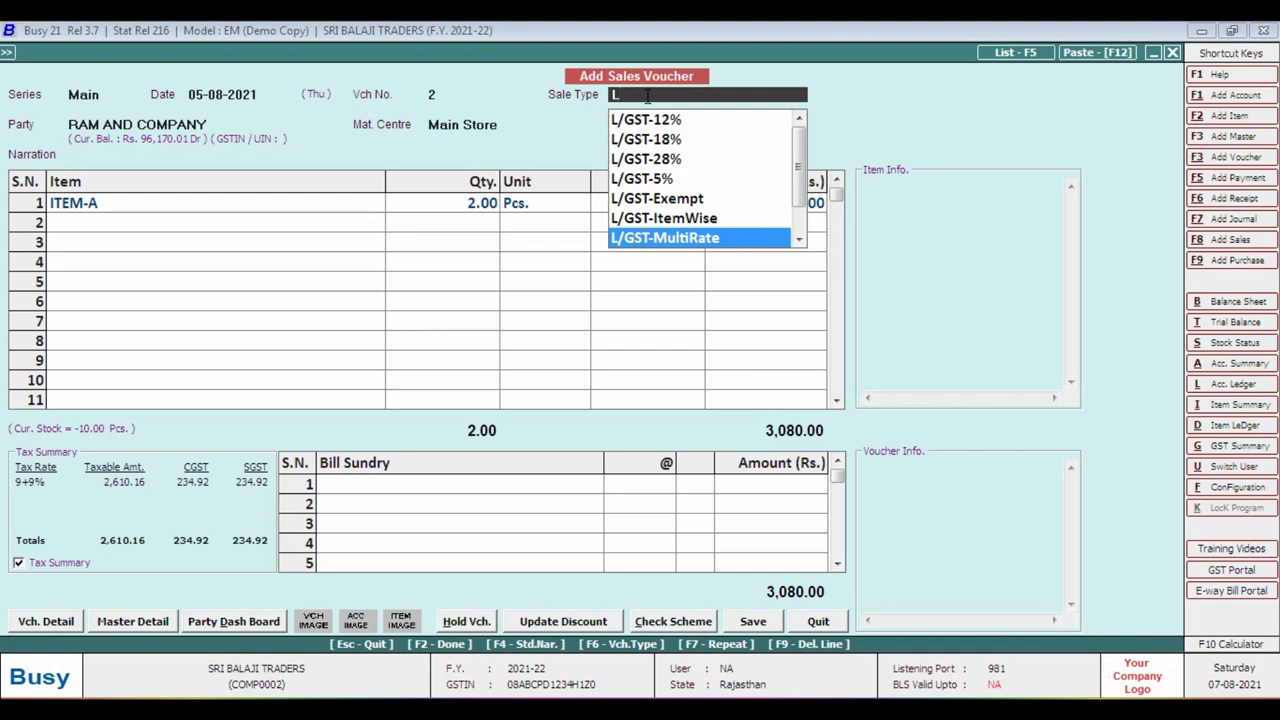
pyautogui.press('Down')
pyautogui.press('Down')
pyautogui.press('Down')
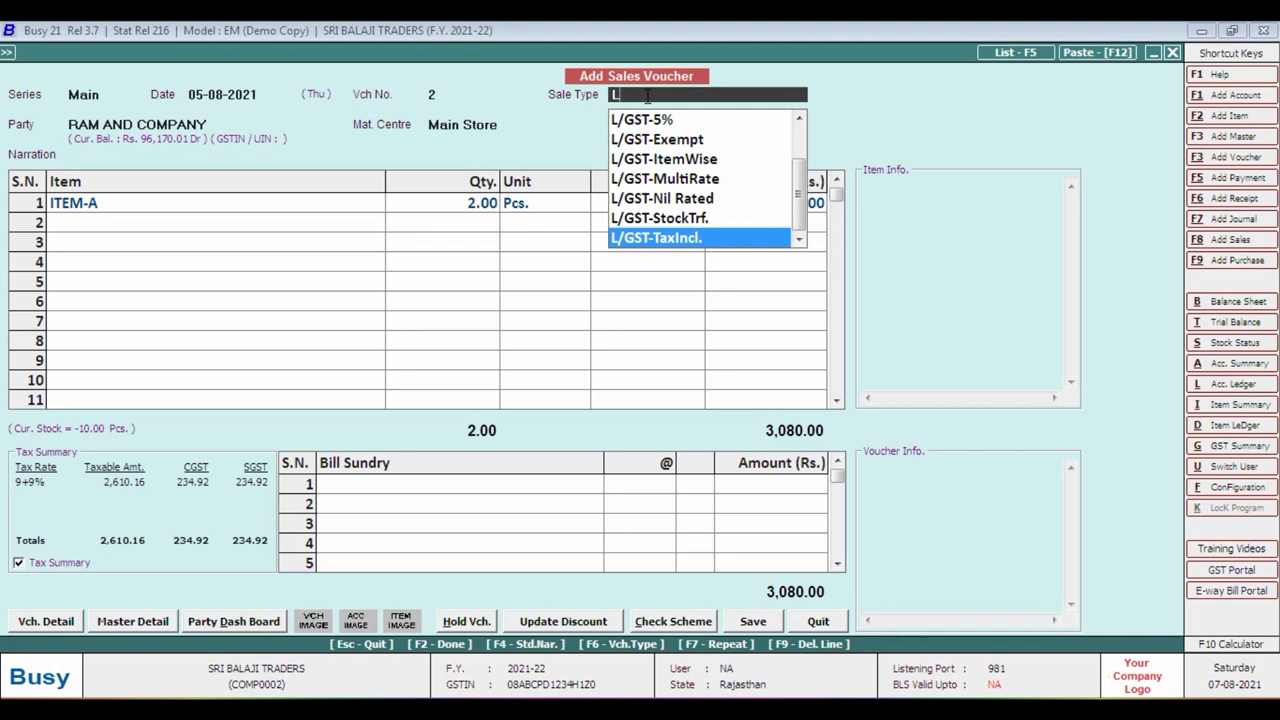
# Compare the L/GST-ItemWise, L/GST-MultiRate, L/GST-Nil Rated and L/GST-TaxIncl. options among the local sale types
pyautogui.press('Up')
pyautogui.press('Up')
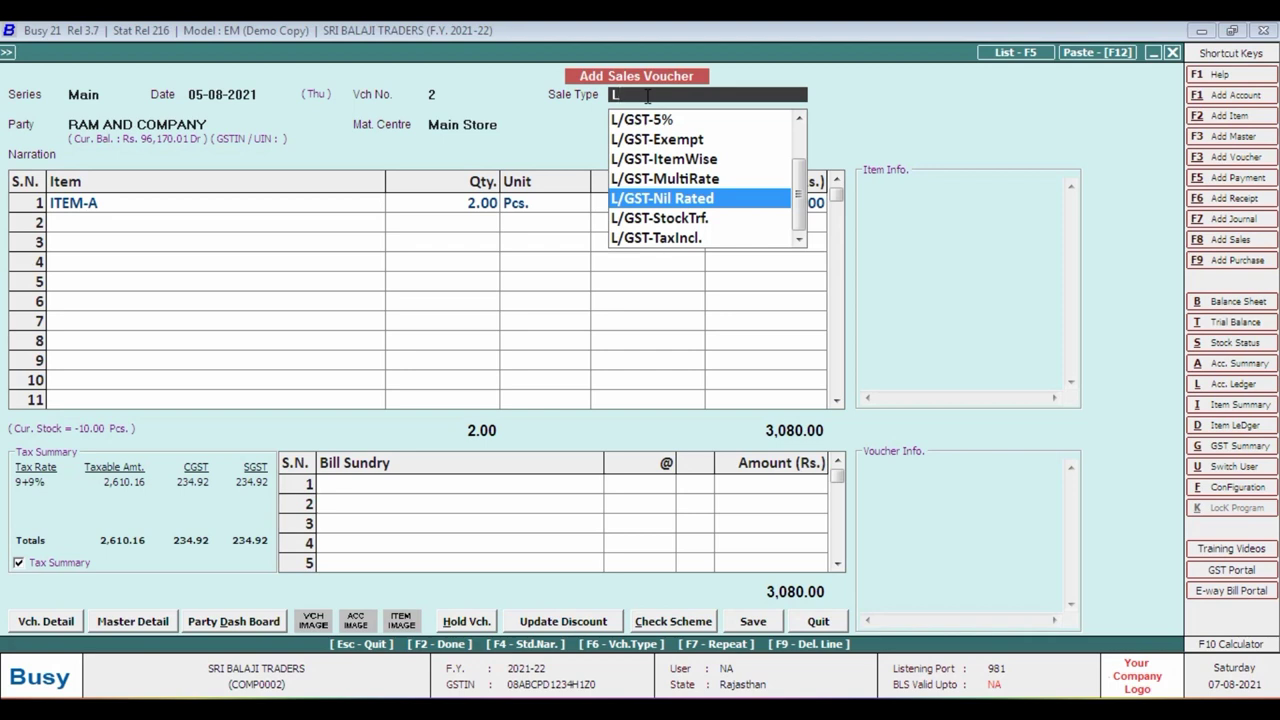
pyautogui.press('Up')
pyautogui.press('Up')
pyautogui.press('Up')
pyautogui.press('Down')
pyautogui.press('Down')
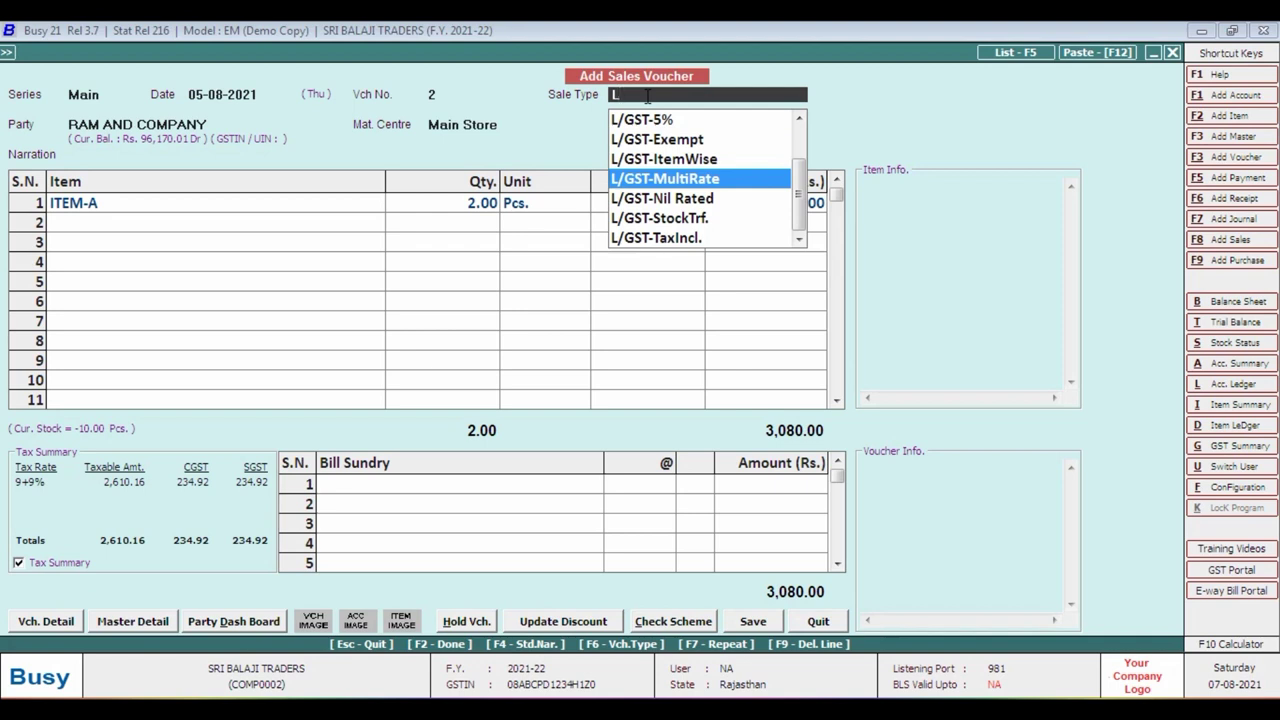
pyautogui.press('Up')
pyautogui.press('Down')
pyautogui.press('Down')
pyautogui.press('Down')
pyautogui.press('Down')
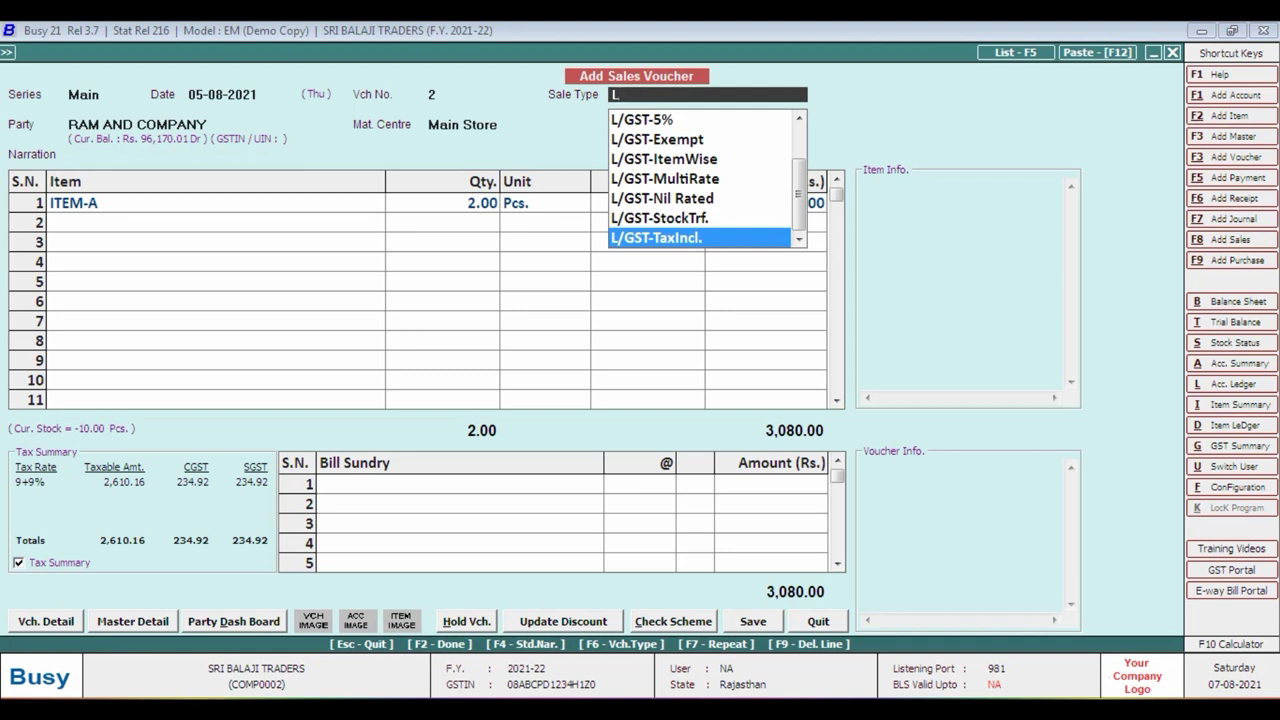
# Switch to Adobe Reader and examine the header, item line and tax summary of invoice 3.pdf
pyautogui.moveTo(363, 697)
pyautogui.click(356, 646)
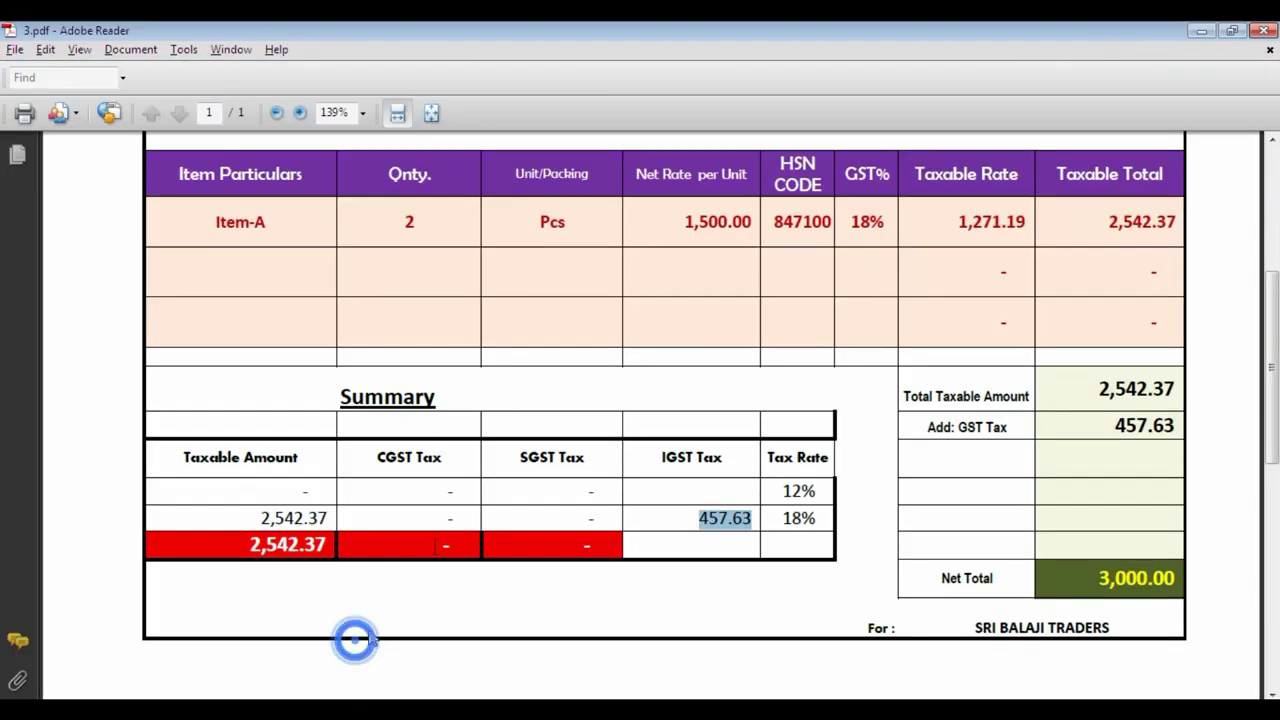
pyautogui.scroll(5, 700, 418)
pyautogui.scroll(-2, 700, 418)
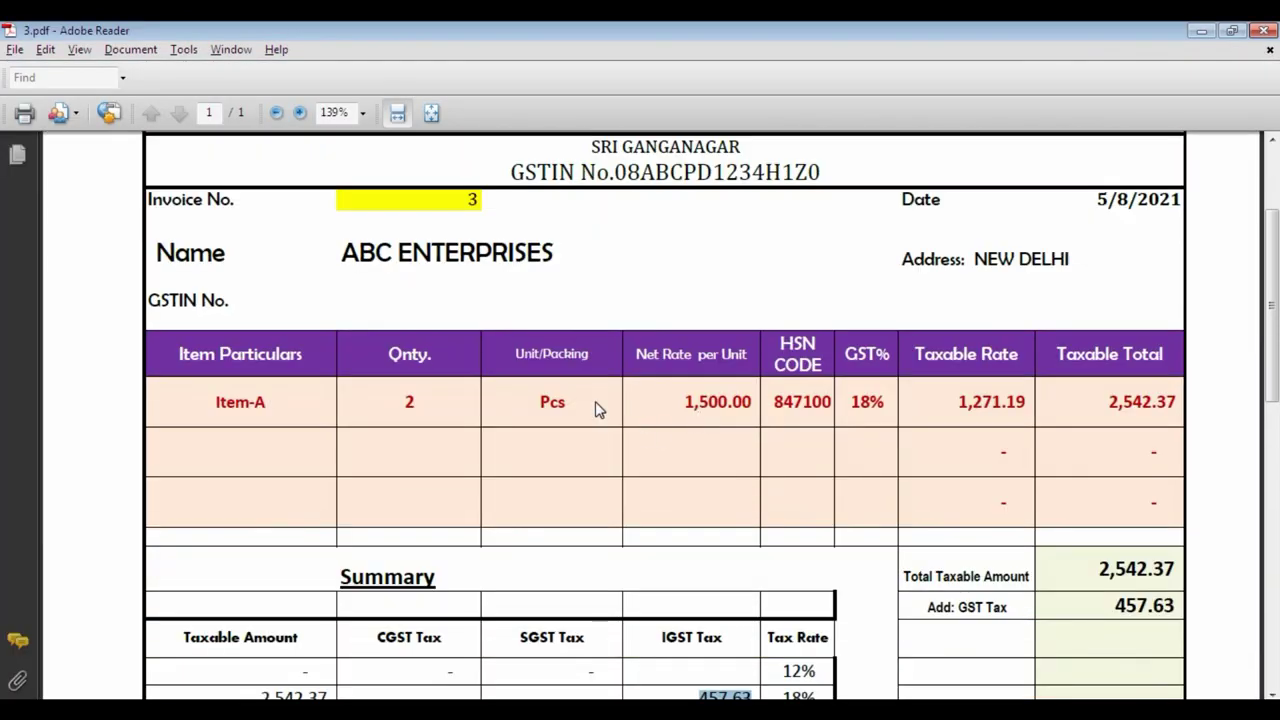
# Switch back to Busy and quit the open voucher 2 without saving it
pyautogui.hotkey('alt', 'Tab')
pyautogui.press('Escape')
pyautogui.press('Left')
pyautogui.press('Return')
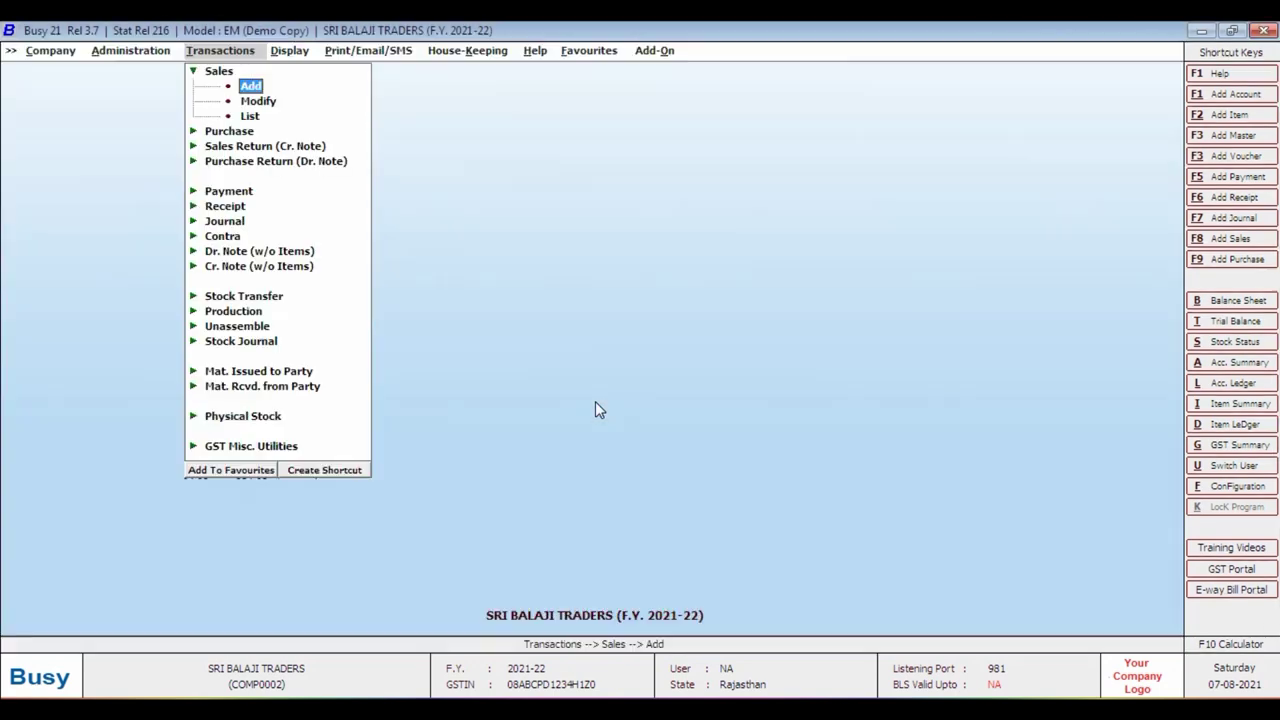
# Start a new sales voucher in the Main series dated 05-08-2021 with voucher number 3
pyautogui.press('Return')
pyautogui.press('Return')
pyautogui.press('Return')
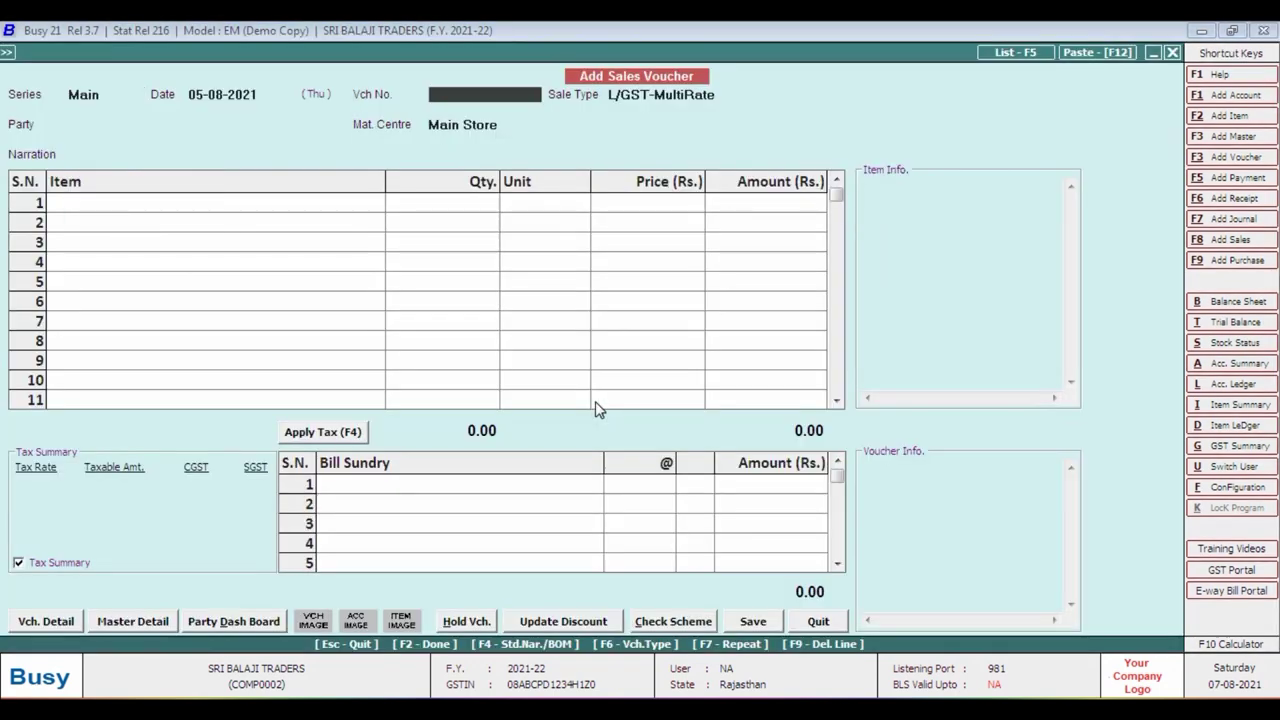
pyautogui.press('Return')
# Check the tax summary and Item-A's GST rate on invoice 3.pdf, then return to the voucher
pyautogui.hotkey('alt', 'Tab')
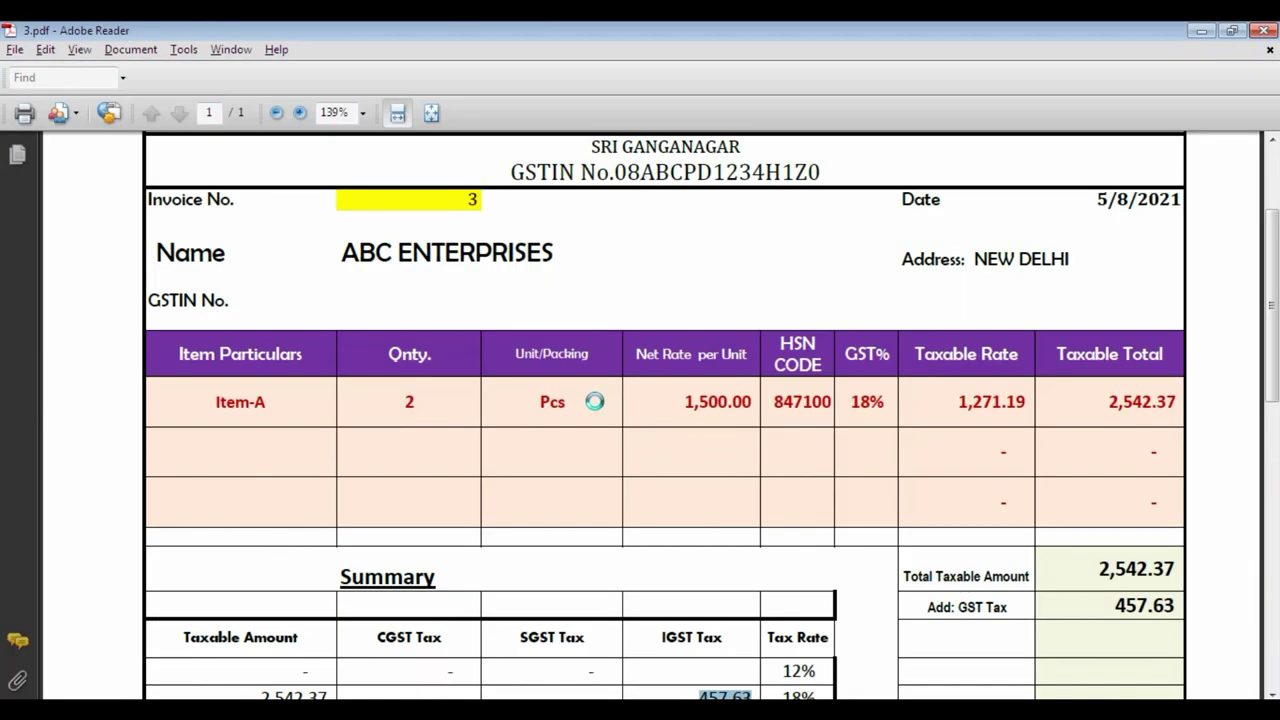
pyautogui.scroll(-2, 980, 525)
pyautogui.scroll(3, 914, 437)
pyautogui.scroll(-4, 777, 534)
pyautogui.scroll(1, 778, 542)
pyautogui.scroll(2, 777, 541)
pyautogui.moveTo(847, 401); pyautogui.dragTo(885, 405)
pyautogui.hotkey('alt', 'Tab')
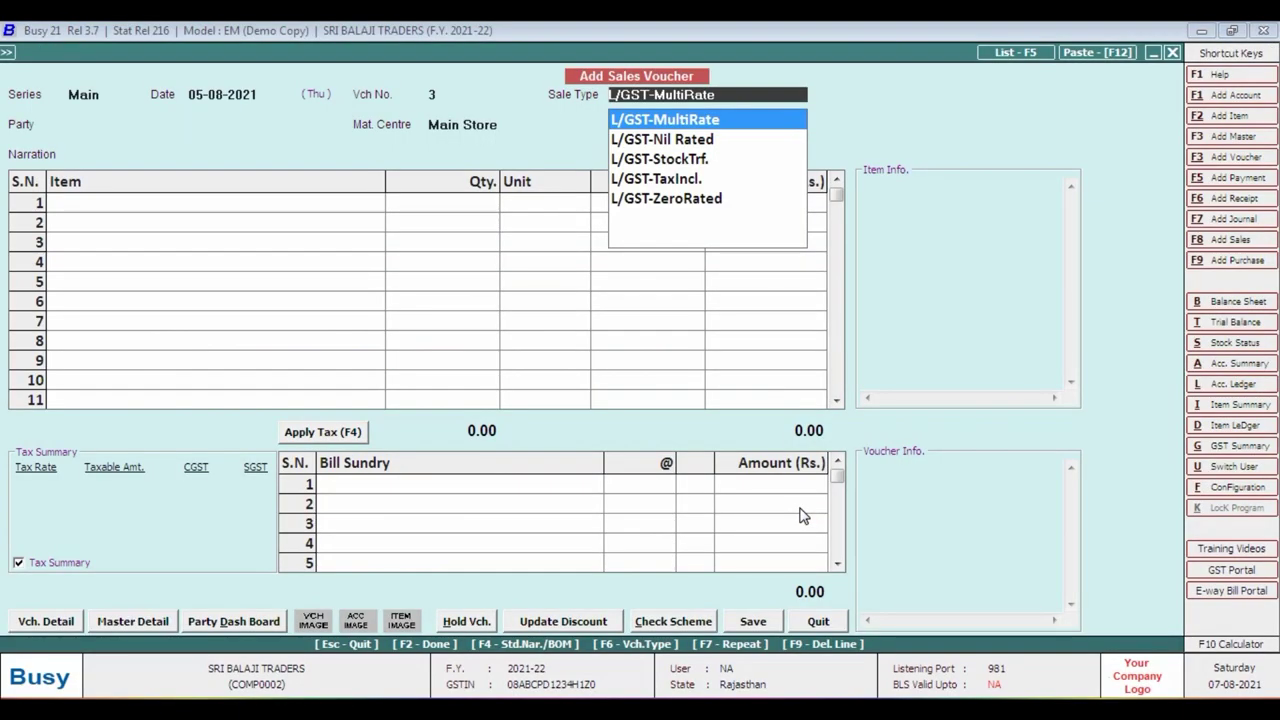
# Go through the interstate sale types from I/GST-12% to I/GST-ZeroRated, including ItemWise, MultiRate and TaxIncl
pyautogui.write('I')
pyautogui.press('Down')
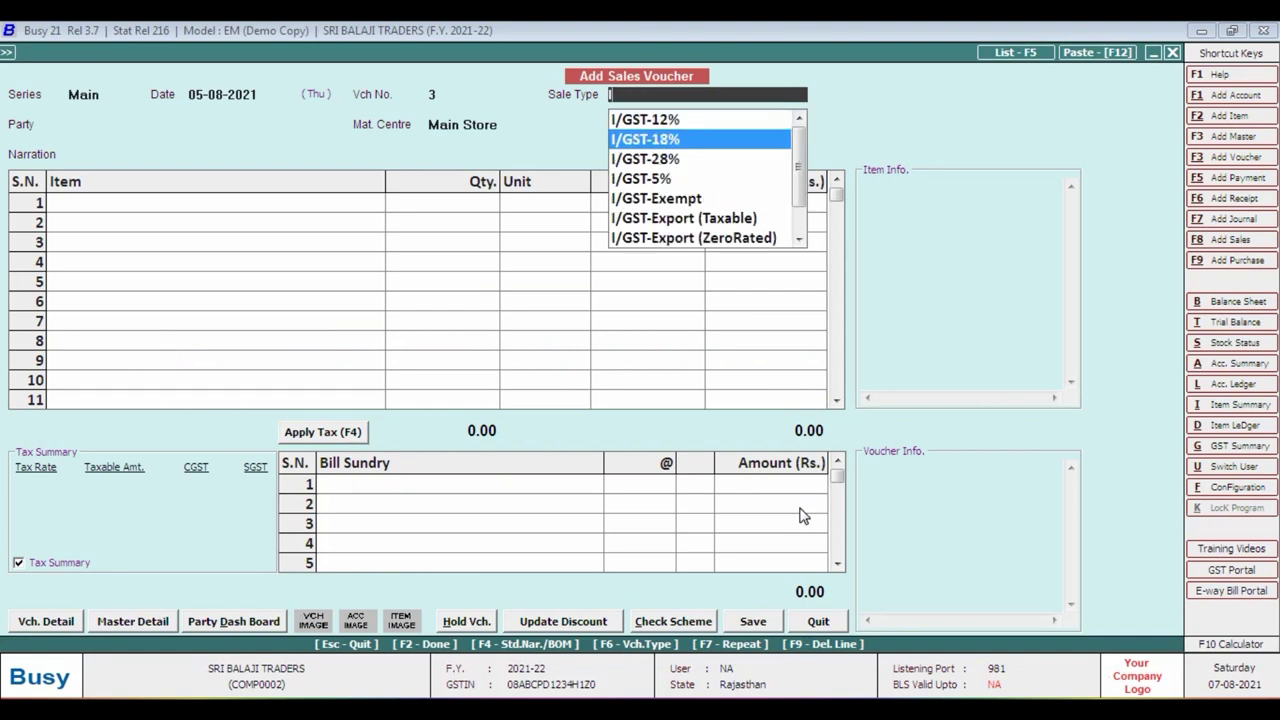
pyautogui.press('Down')
pyautogui.press('Down')
pyautogui.press('Down')
pyautogui.press('Down')
pyautogui.press('Down')
pyautogui.press('Down')
pyautogui.press('Down')
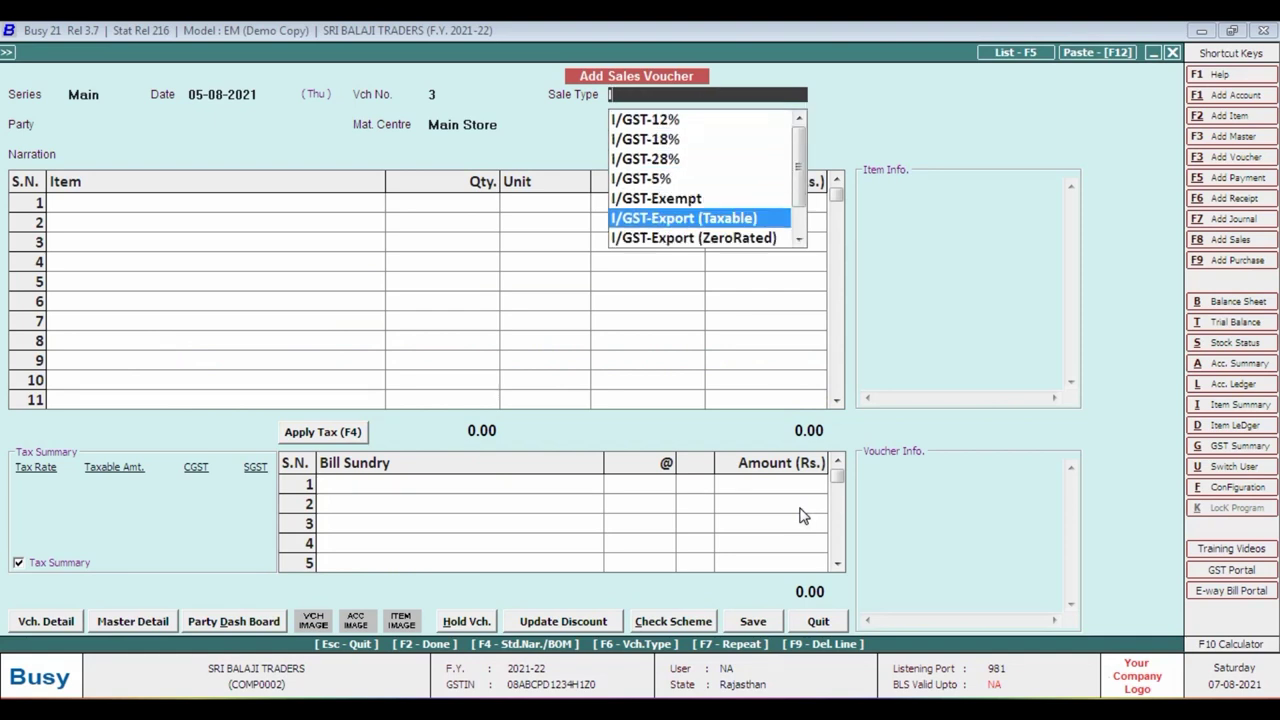
pyautogui.press('Up')
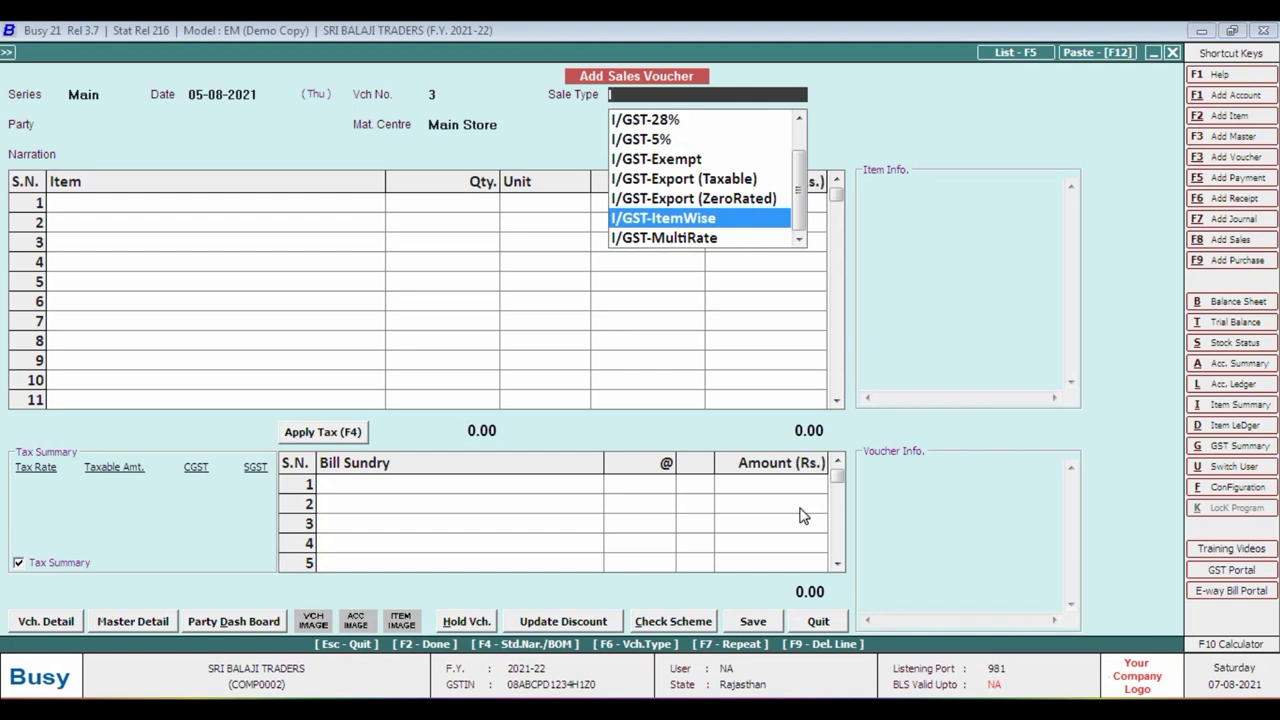
pyautogui.press('Down')
pyautogui.press('Down')
pyautogui.press('Down')
pyautogui.press('Down')
pyautogui.press('Up')
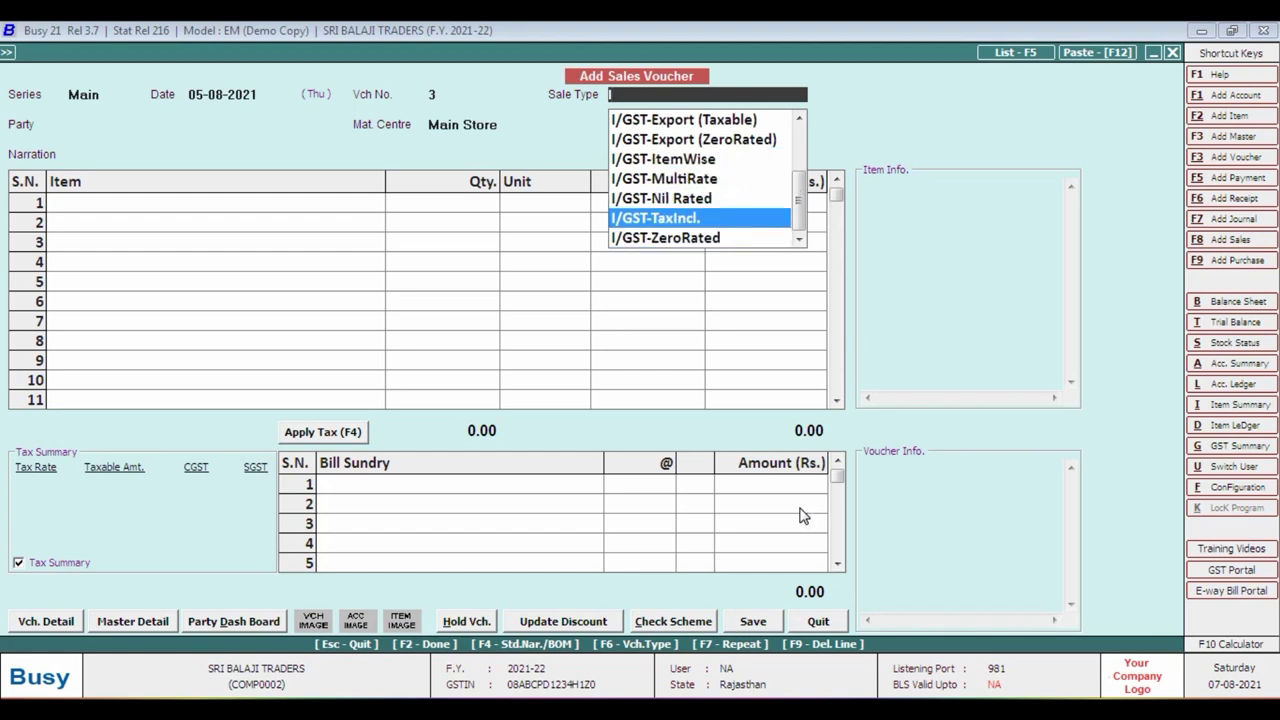
pyautogui.press('Up')
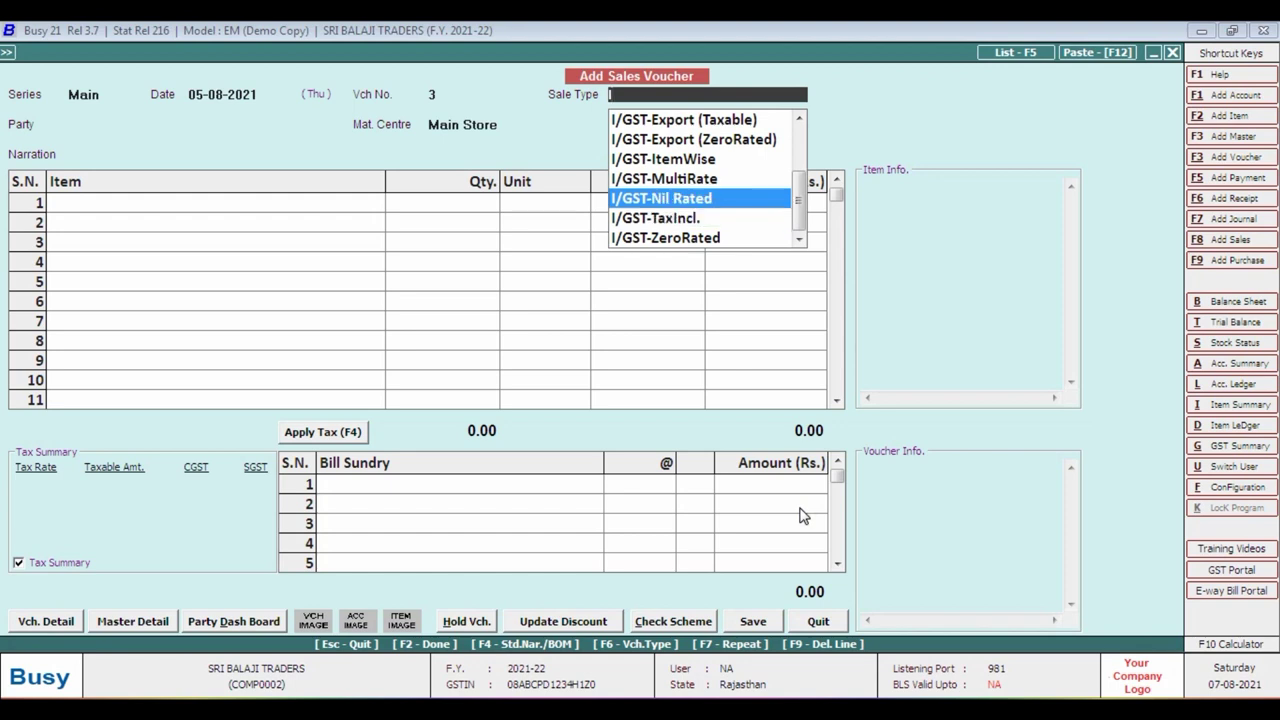
# Set the sale type to I/GST-18% and the party to ABC ENTERPRISES, keeping Main Store as the material centre
pyautogui.press('Home')
pyautogui.press('Down')
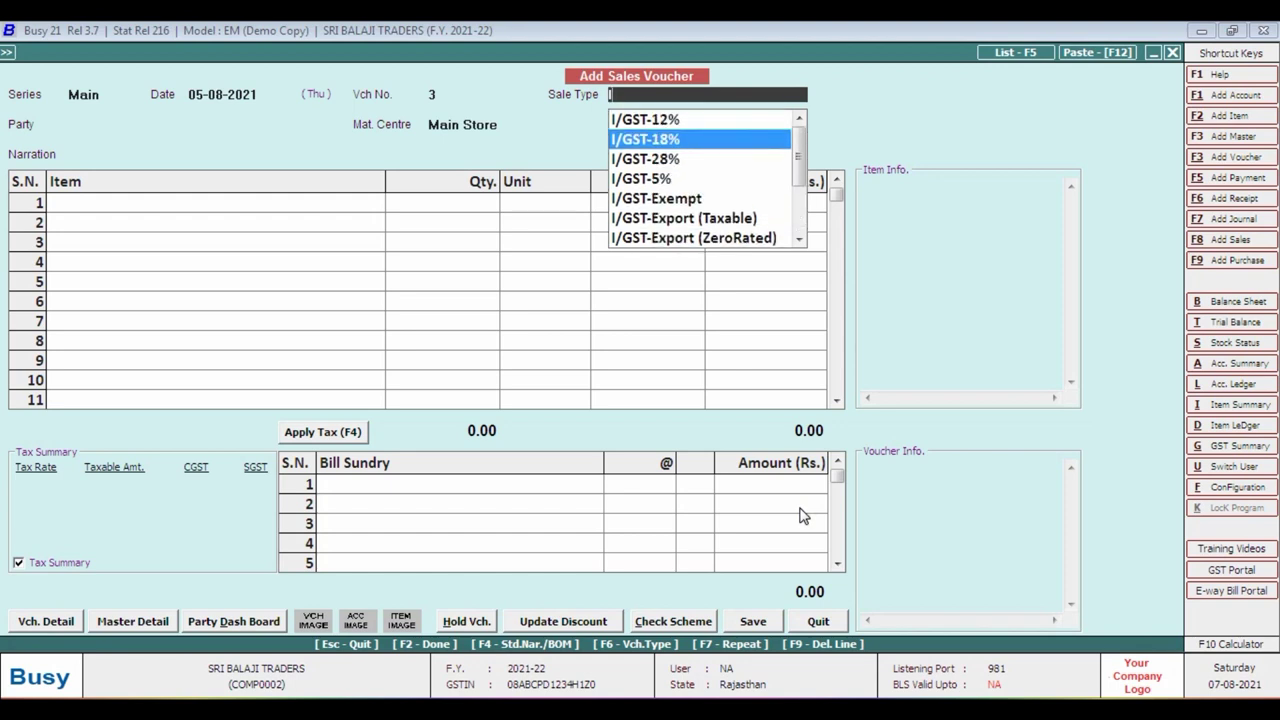
pyautogui.press('Return')
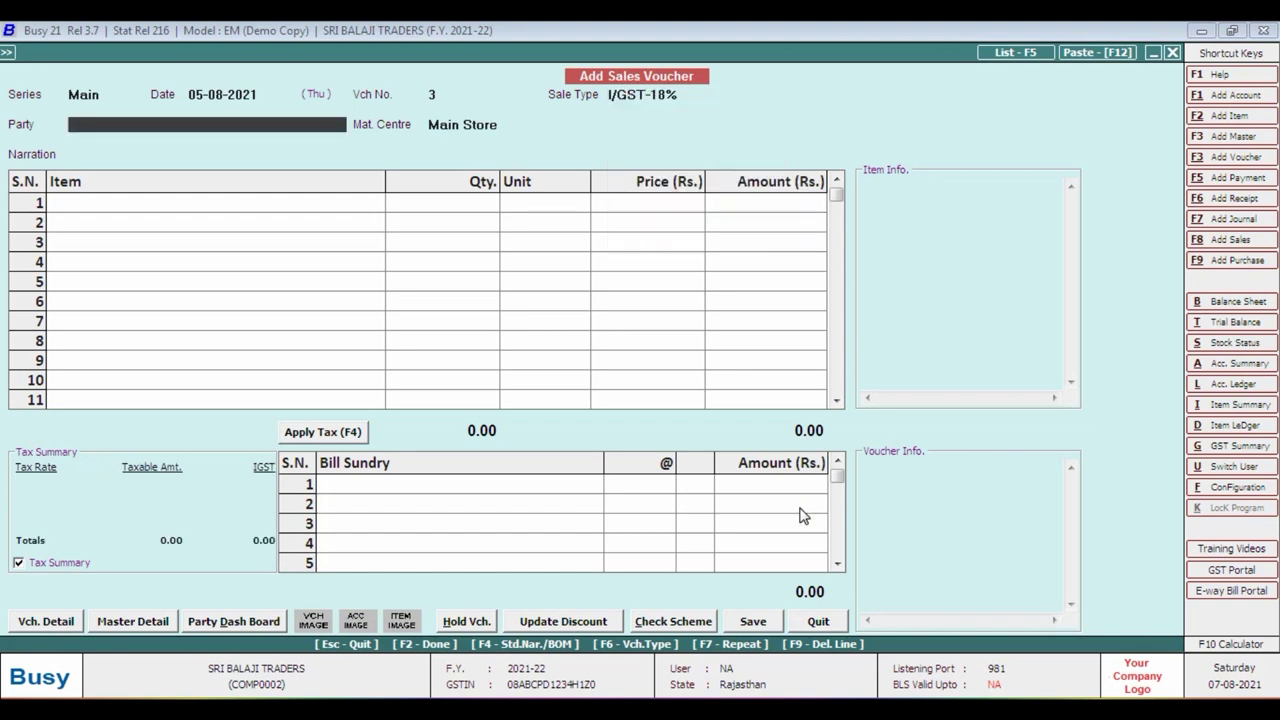
pyautogui.write('ABC')
pyautogui.press('Return')
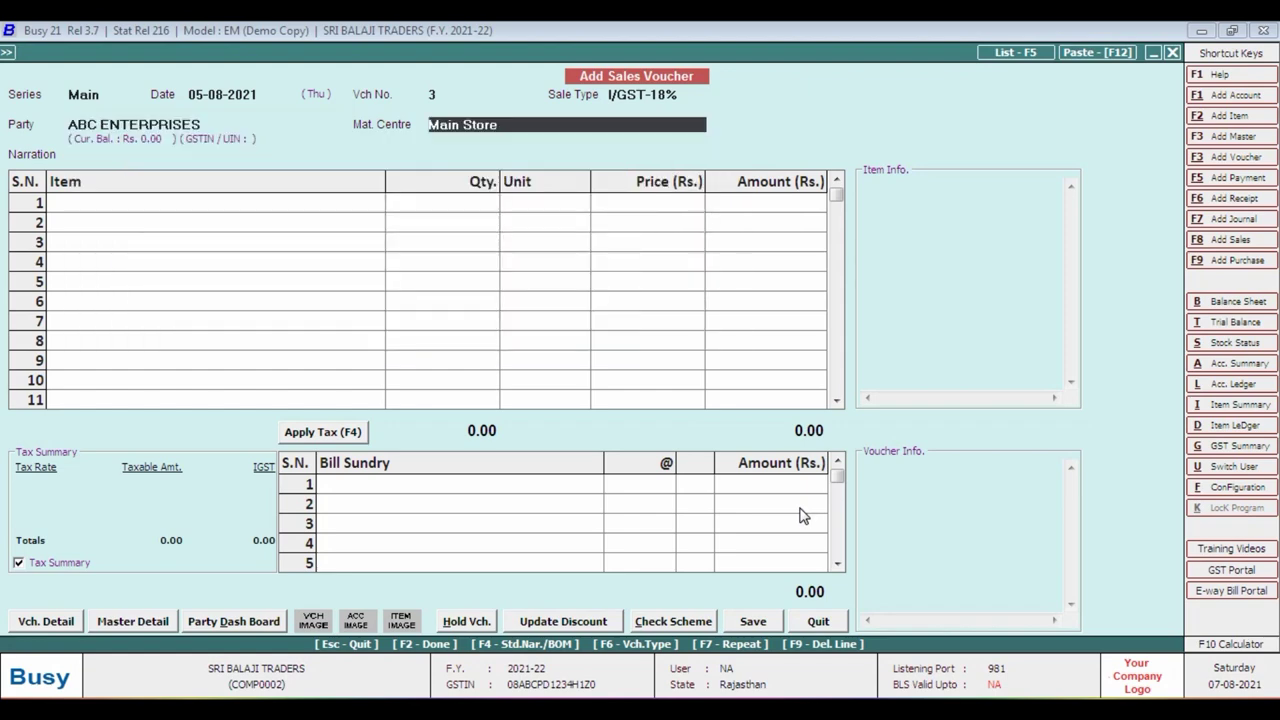
pyautogui.press('Return')
pyautogui.press('Return')
# Enter ITEM-A on the first item line with a quantity of 2 Pcs., as on invoice 3.pdf
pyautogui.hotkey('alt', 'Tab')
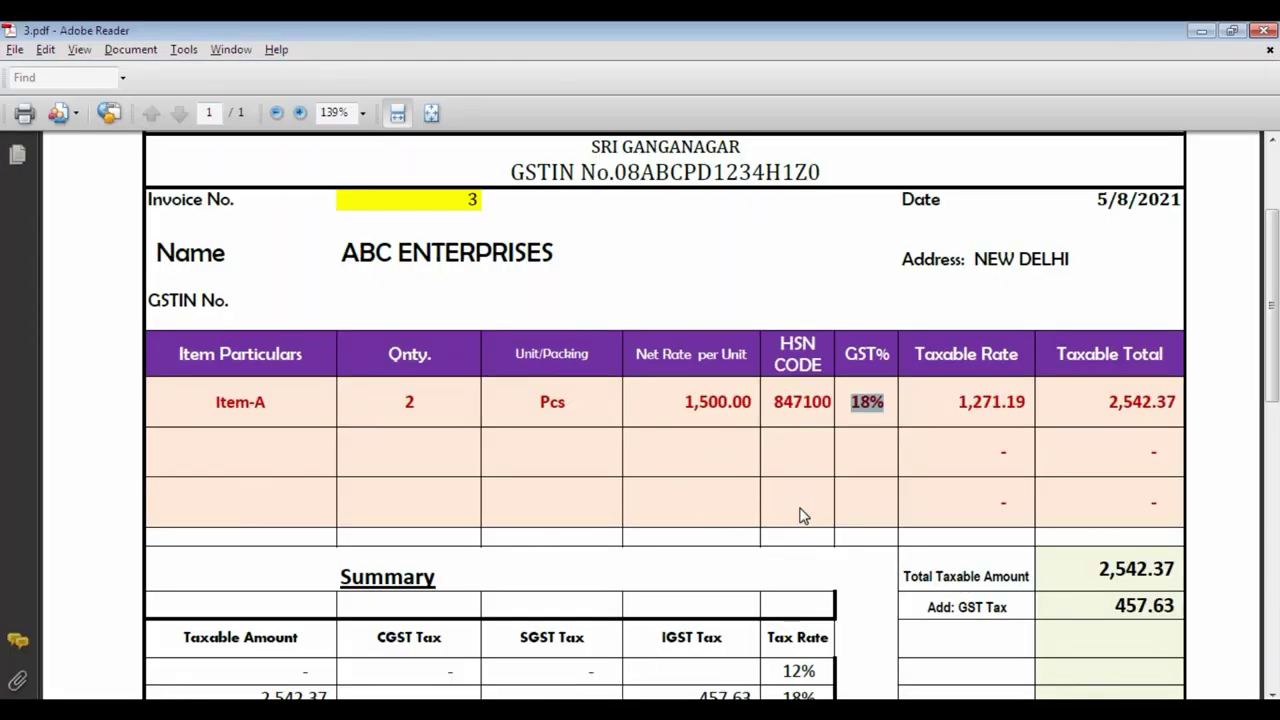
pyautogui.hotkey('alt', 'Tab')
pyautogui.write('i')
pyautogui.press('Return')
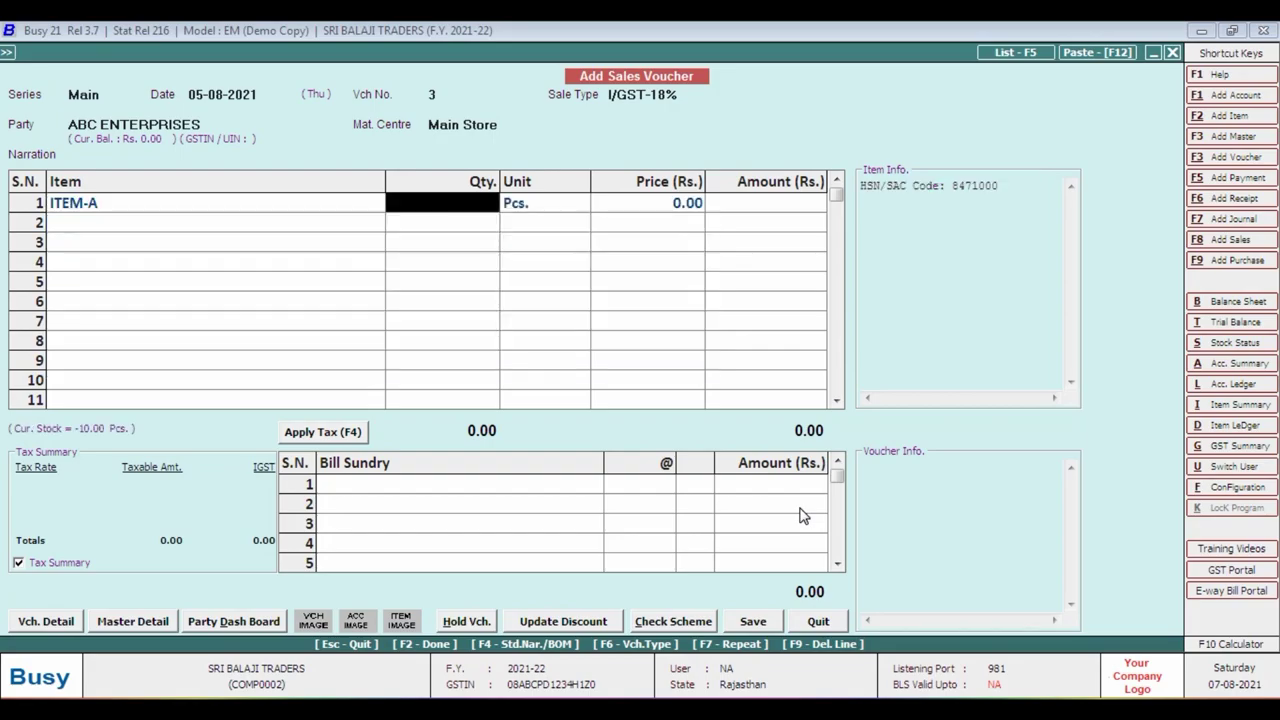
pyautogui.hotkey('alt', 'Tab')
pyautogui.hotkey('alt', 'Tab')
pyautogui.write('2')
pyautogui.press('Return')
pyautogui.press('Return')
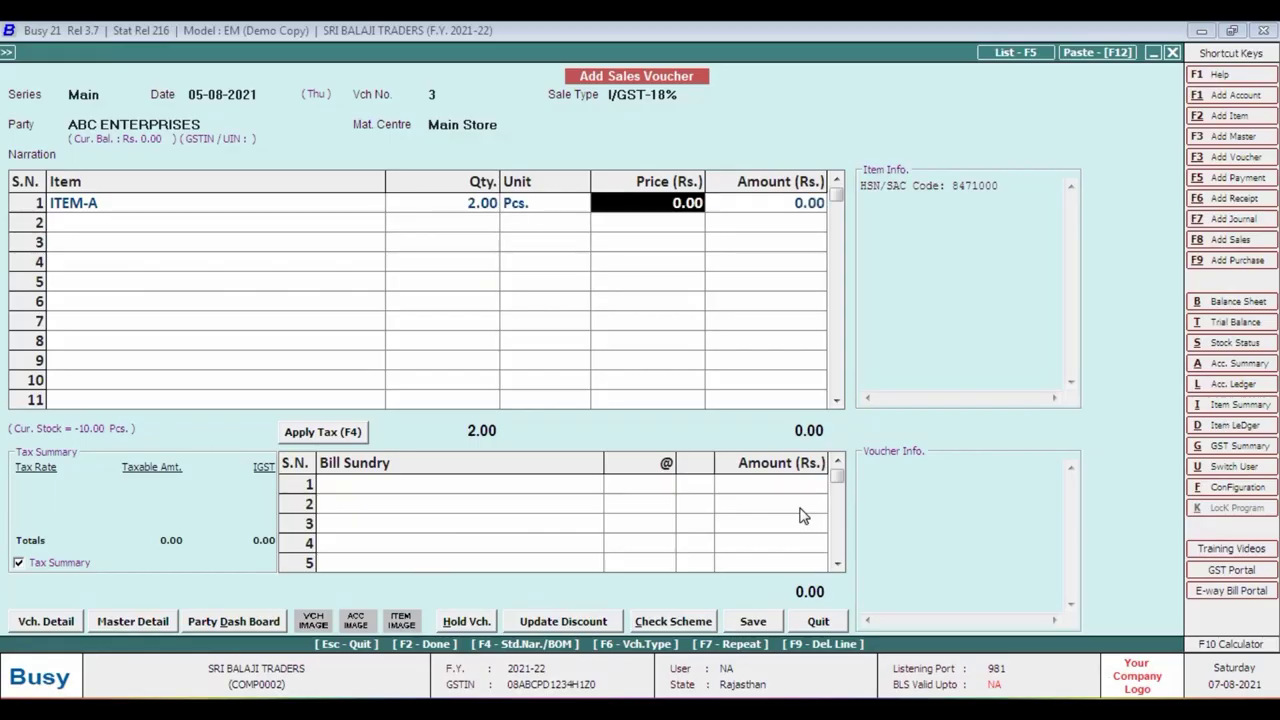
# Set ITEM-A's price to the invoice's taxable rate of 1,271.19 and accept the line amount
pyautogui.hotkey('alt', 'Tab')
pyautogui.hotkey('alt', 'Tab')
pyautogui.write('1271')
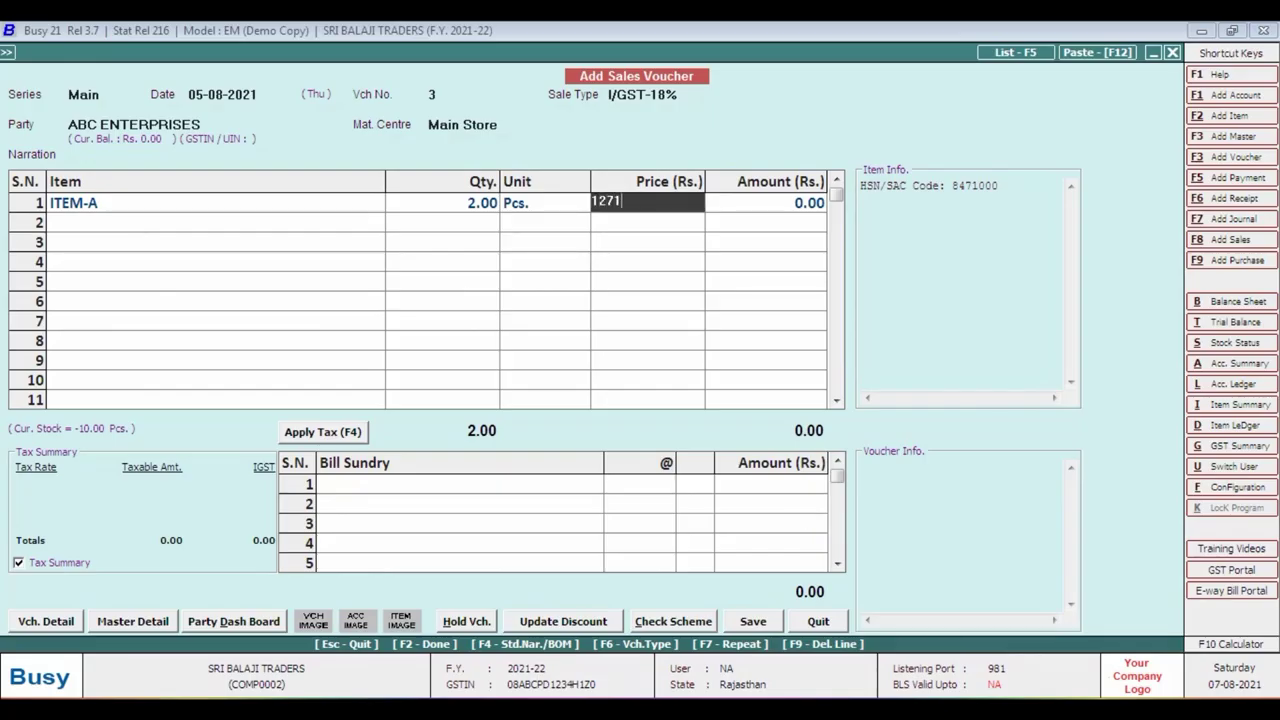
pyautogui.hotkey('alt', 'Tab')
pyautogui.hotkey('alt', 'Tab')
pyautogui.write('.19')
pyautogui.press('Return')
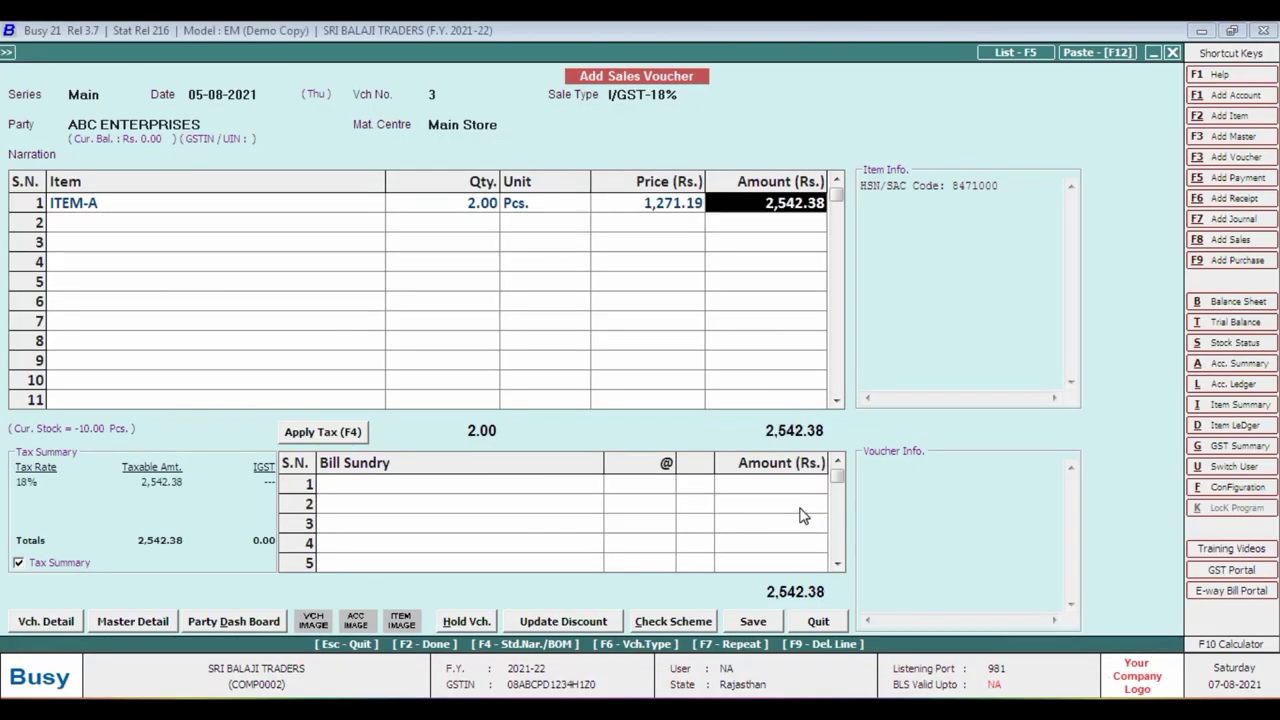
pyautogui.press('Return')
# Add the IGST bill sundry at 18% and compare the voucher with the totals on invoice 3.pdf
pyautogui.press('Return')
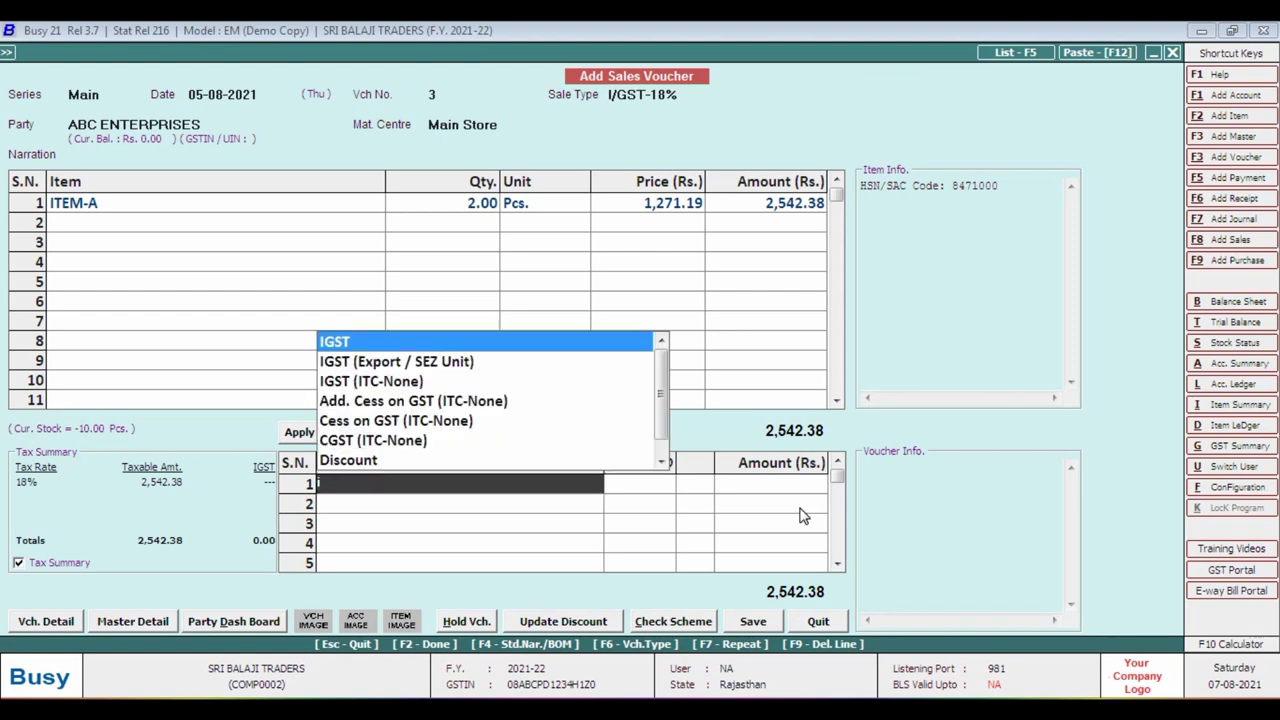
pyautogui.press('Return')
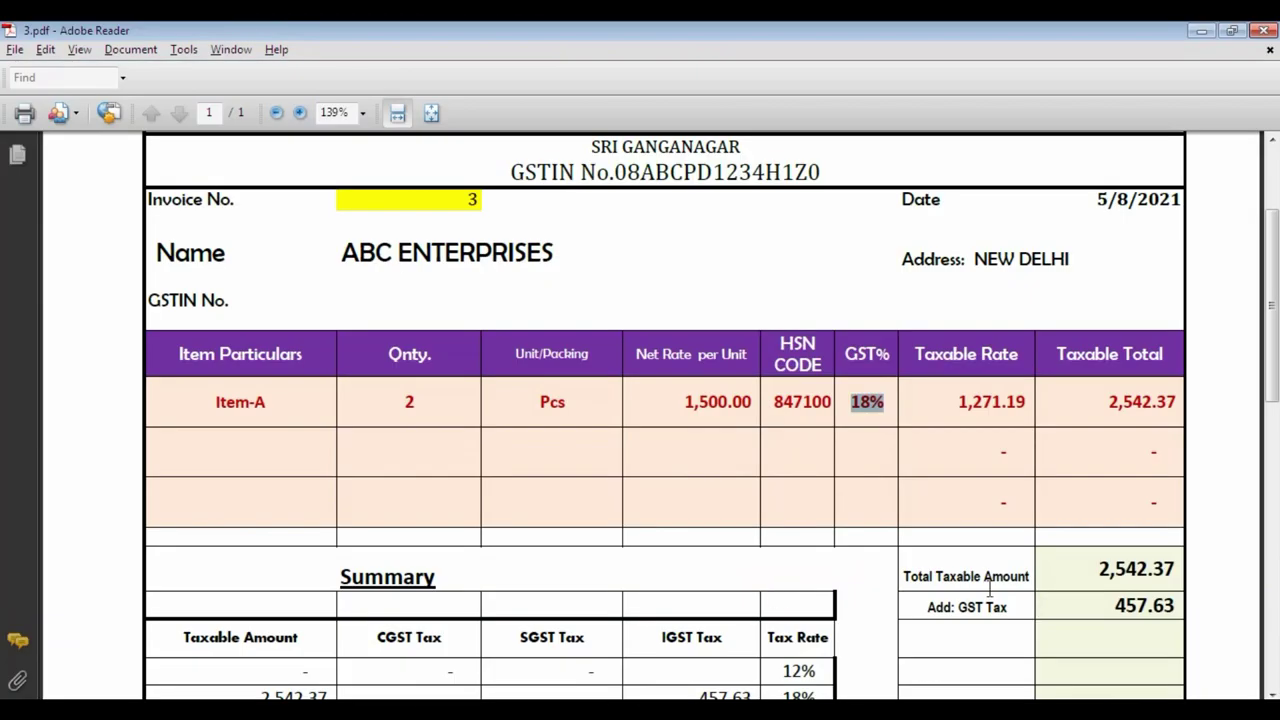
pyautogui.scroll(-4, 1104, 583)
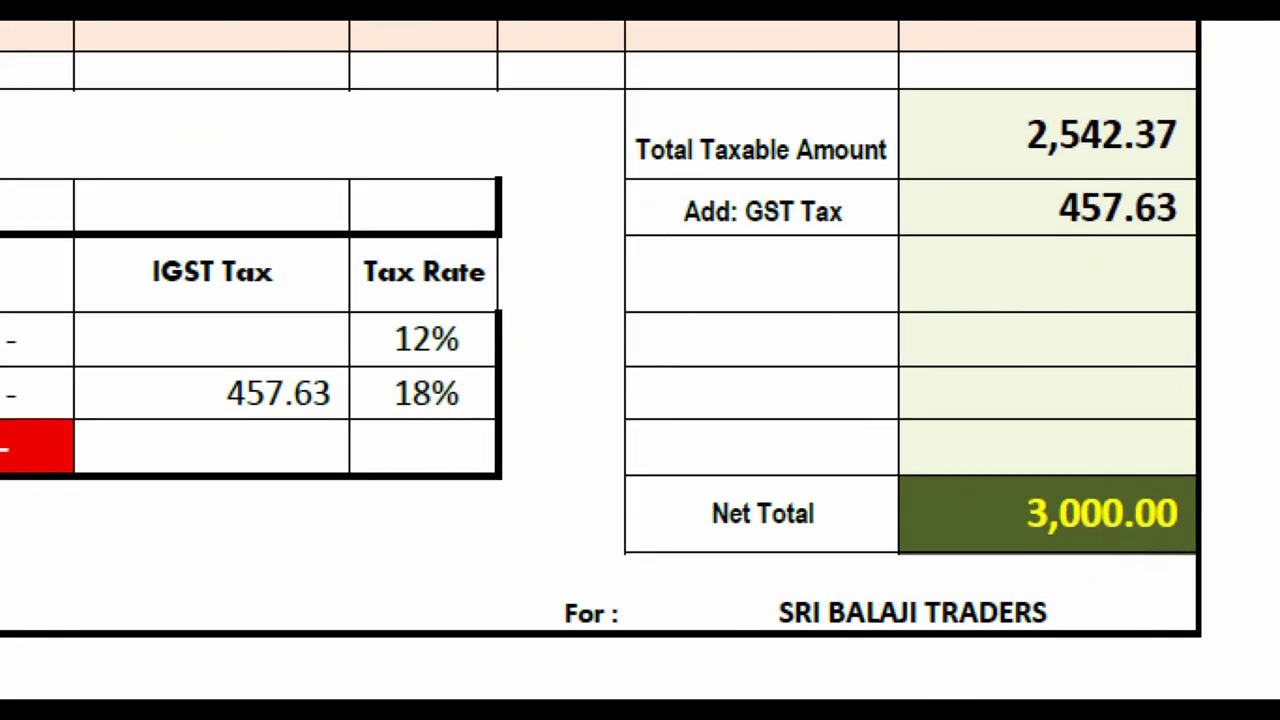
pyautogui.hotkey('alt', 'Tab')
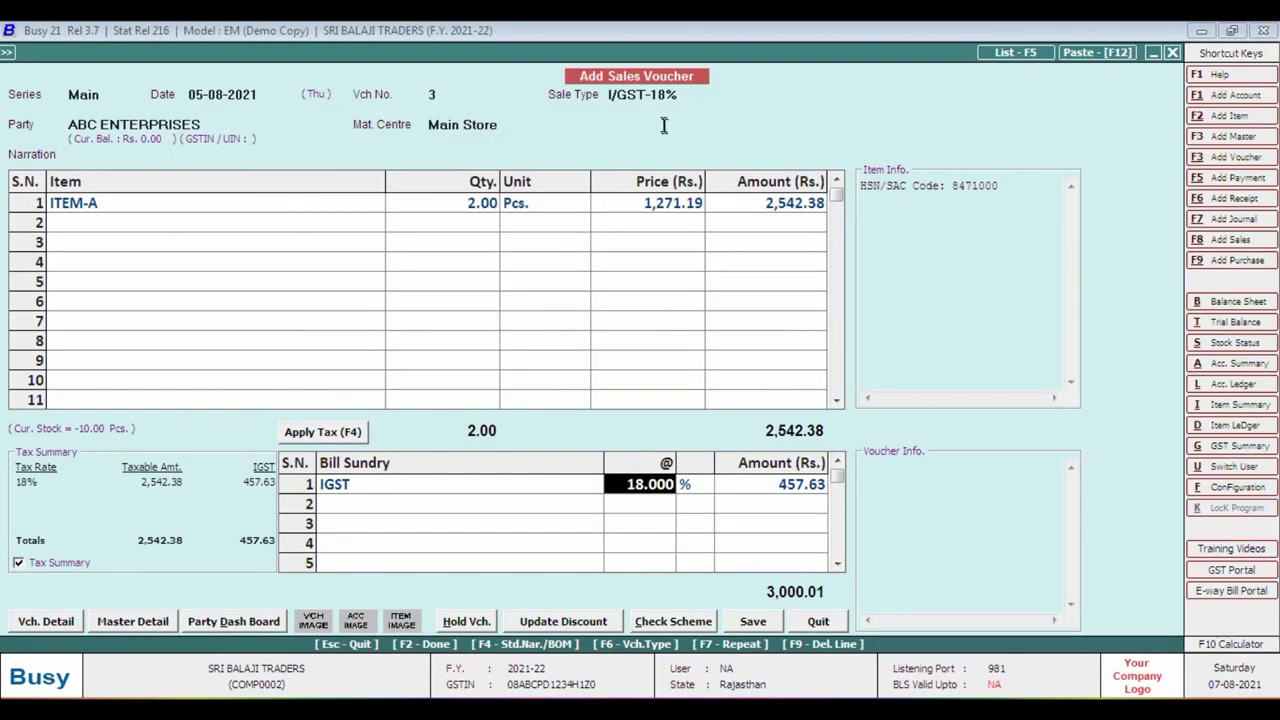
# Quit the I/GST-18% sales voucher without saving it to get back to a blank sales voucher
pyautogui.click(685, 97)
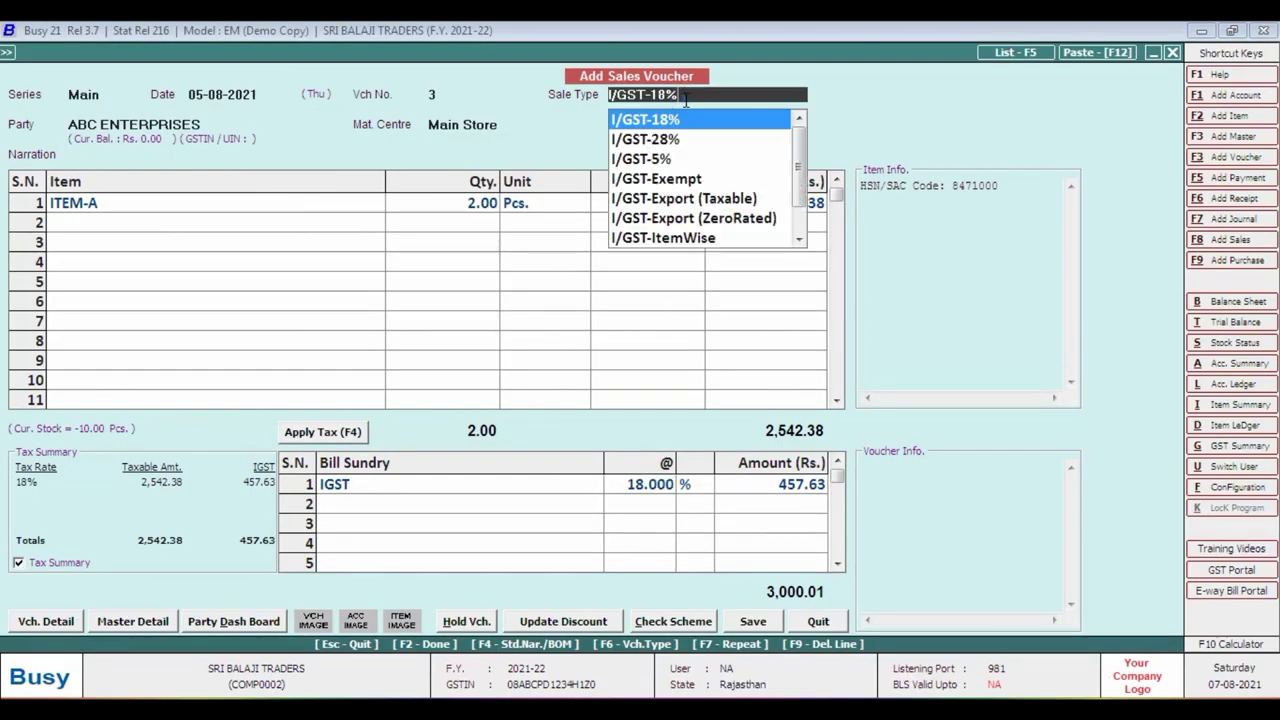
pyautogui.press('Escape')
pyautogui.press('Escape')
pyautogui.press('Escape')
pyautogui.press('Left')
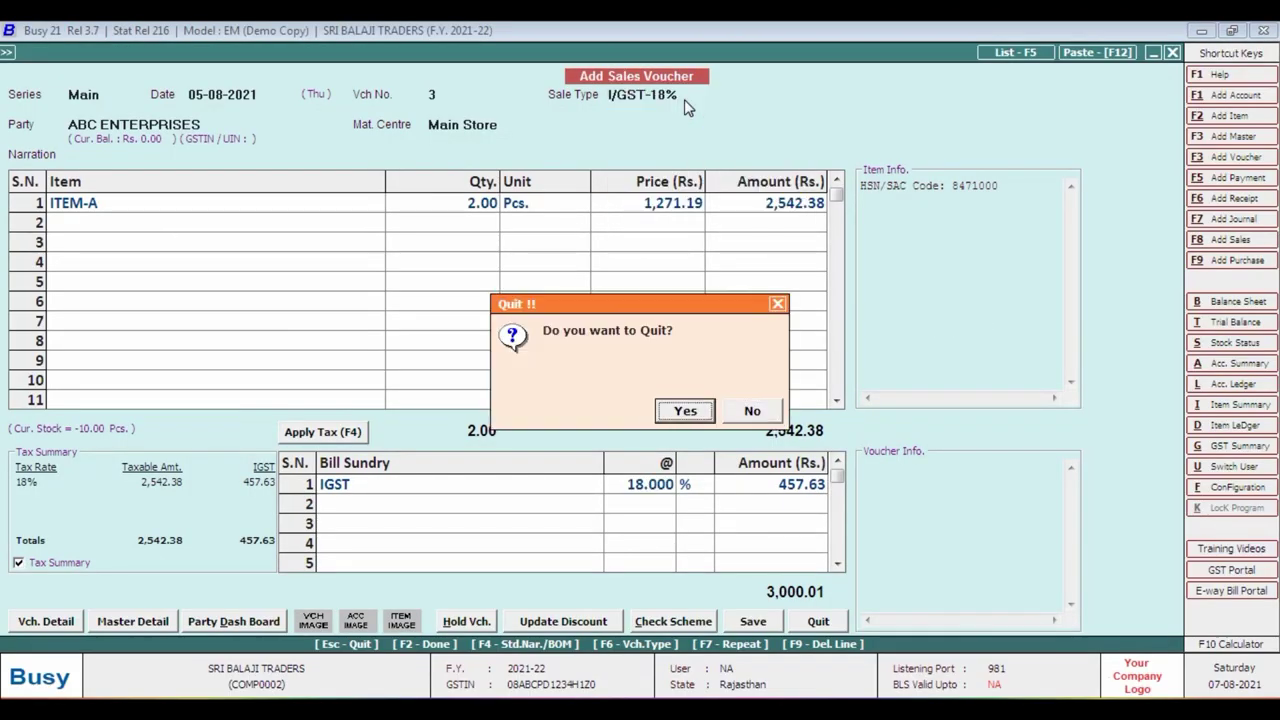
pyautogui.press('Return')
# Keep the new voucher's date and number and set its sale type to I/GST-ItemWise
pyautogui.press('Return')
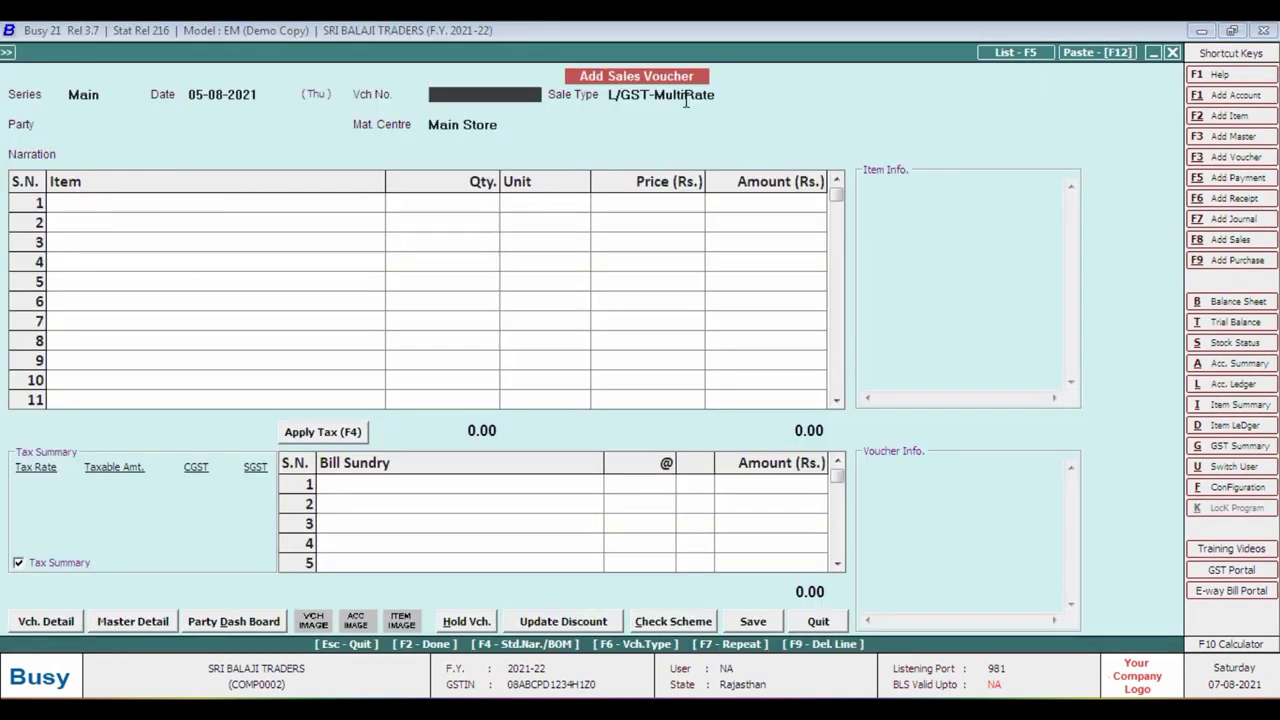
pyautogui.press('Return')
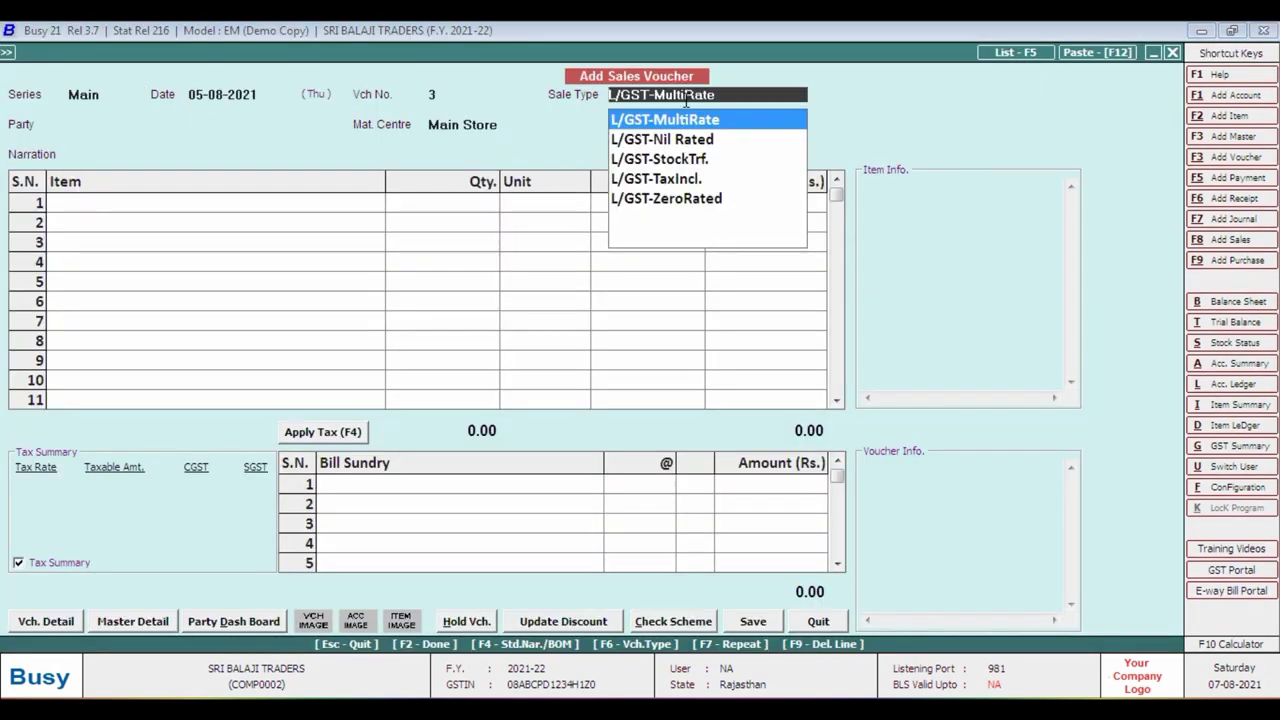
pyautogui.press('BackSpace')
pyautogui.press('Down')
pyautogui.press('Down')
pyautogui.press('Down')
pyautogui.press('Down')
pyautogui.press('Down')
pyautogui.press('Down')
pyautogui.press('Down')
pyautogui.press('Down')
pyautogui.press('Down')
pyautogui.press('Down')
pyautogui.press('Down')
pyautogui.press('Down')
pyautogui.press('Down')
pyautogui.press('Down')
pyautogui.press('Down')
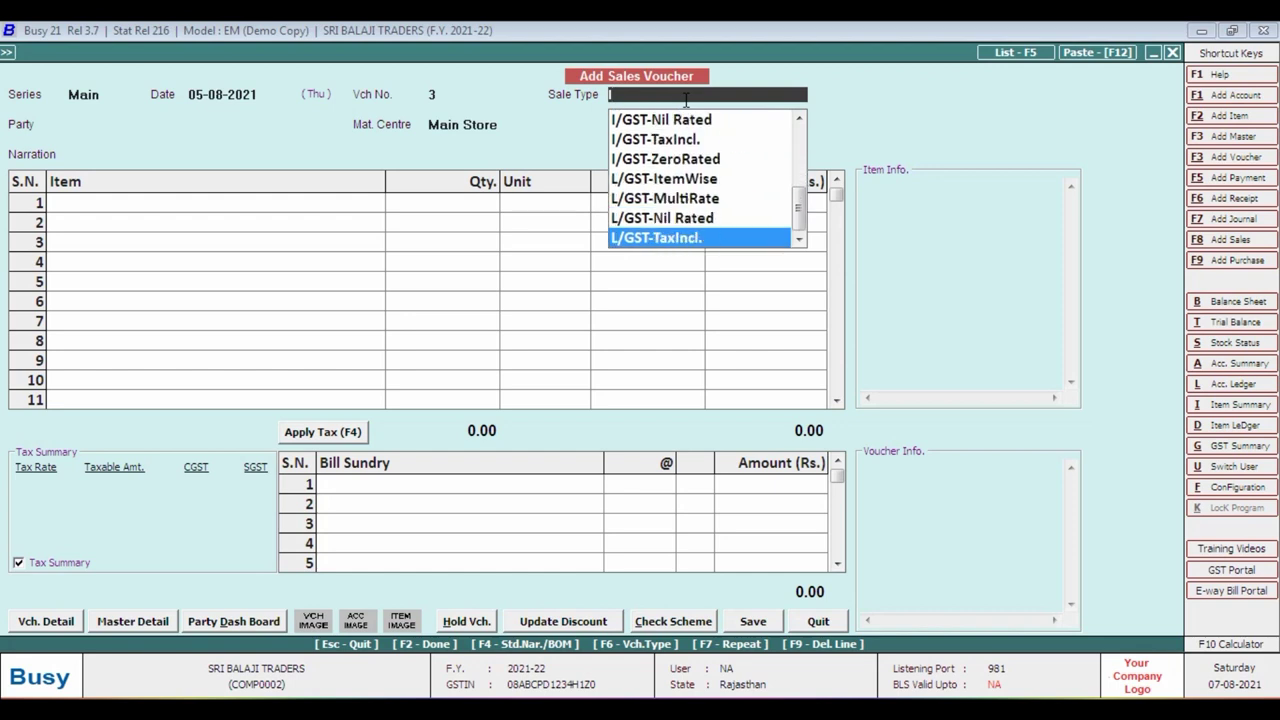
pyautogui.press('Up')
pyautogui.press('Up')
pyautogui.press('Up')
pyautogui.press('Up')
pyautogui.press('Up')
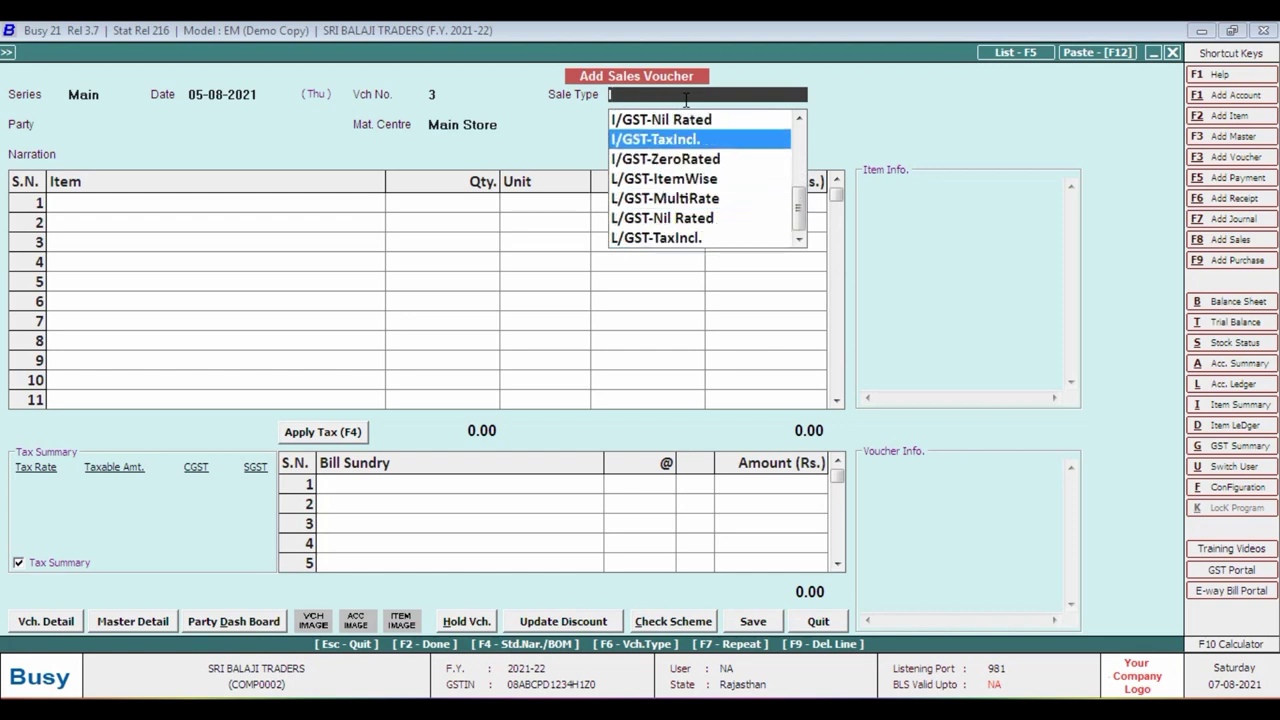
pyautogui.press('Down')
pyautogui.press('Up')
pyautogui.press('Up')
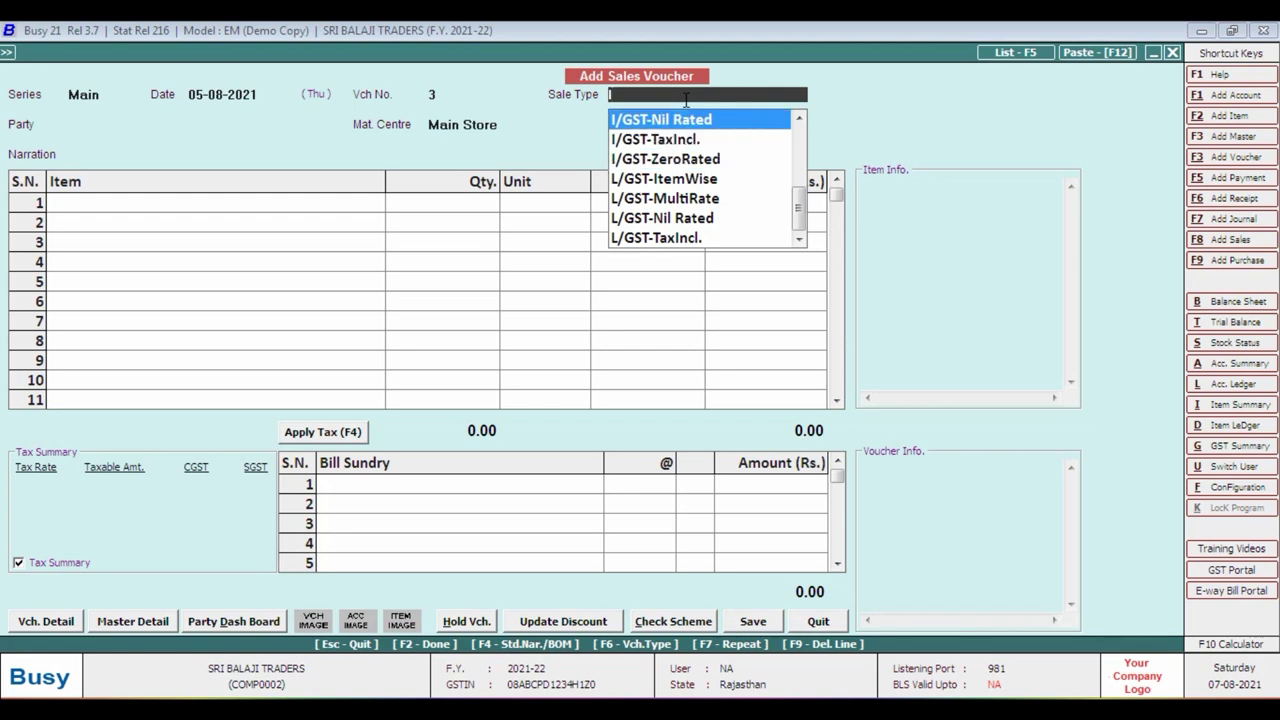
pyautogui.press('Up')
pyautogui.press('Up')
pyautogui.press('Down')
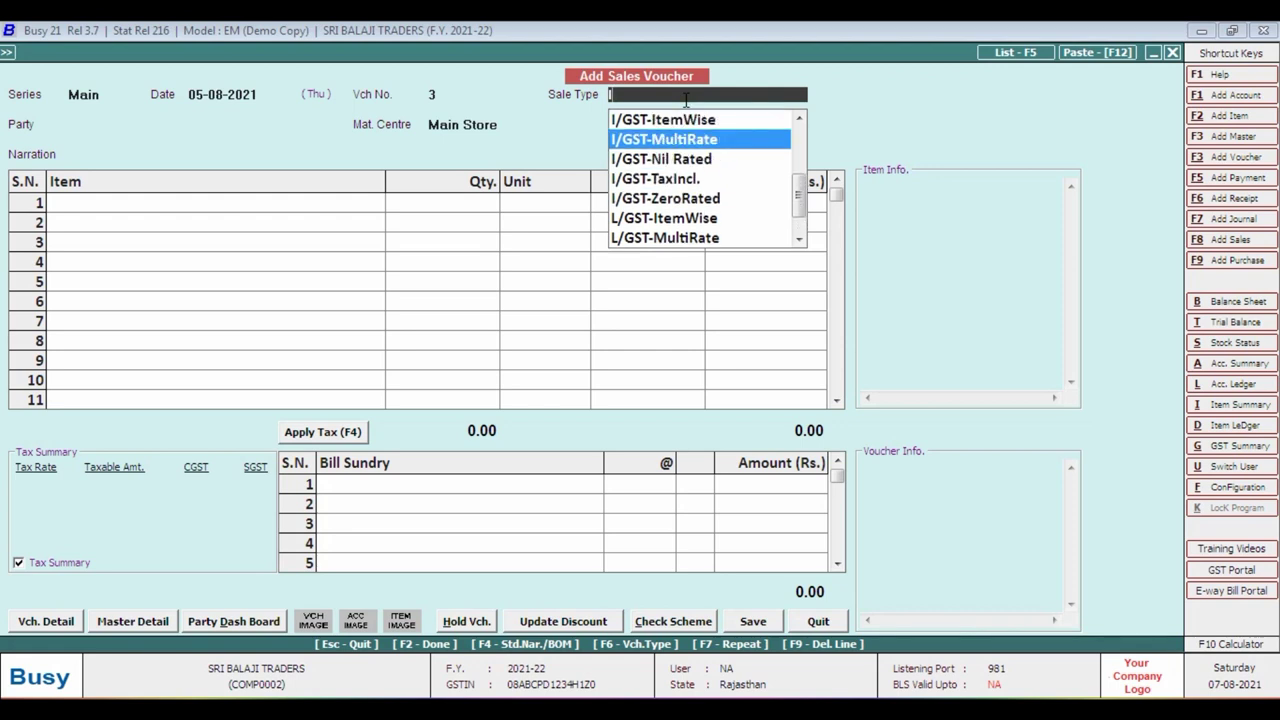
pyautogui.press('Up')
pyautogui.press('Return')
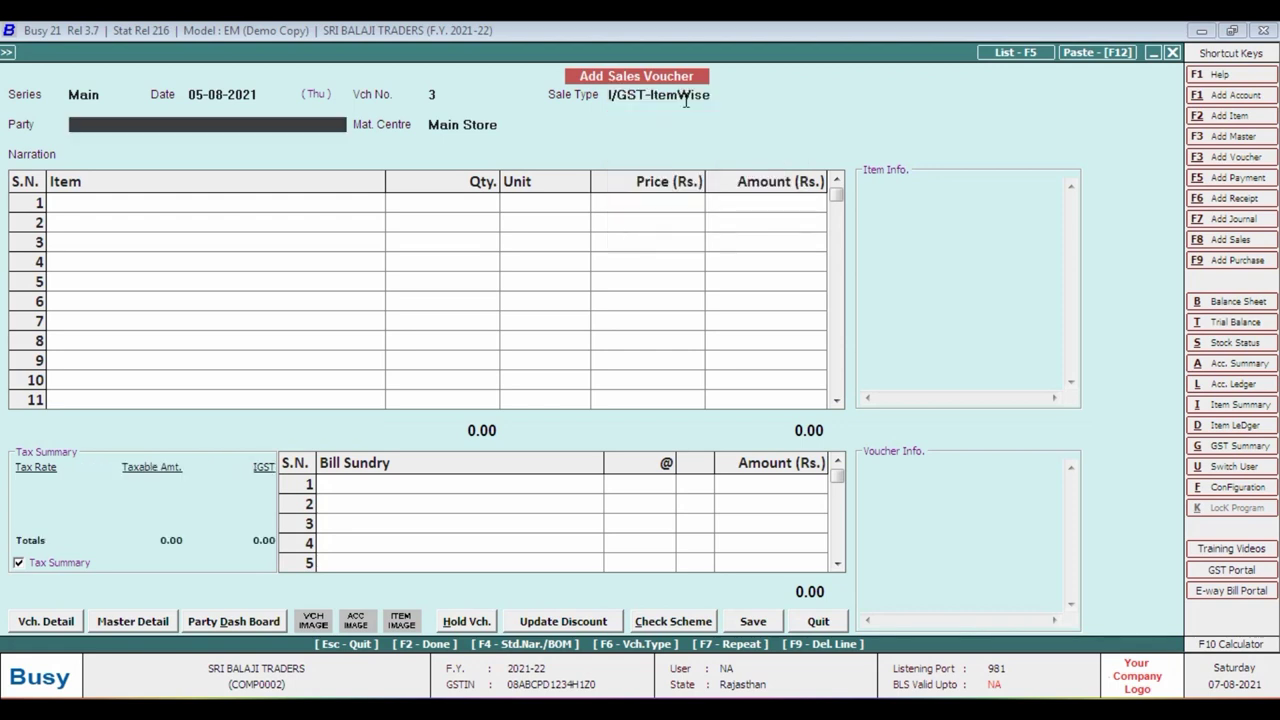
# Set the party to ABC ENTERPRISES and keep Main Store as the material centre
pyautogui.write('ABC')
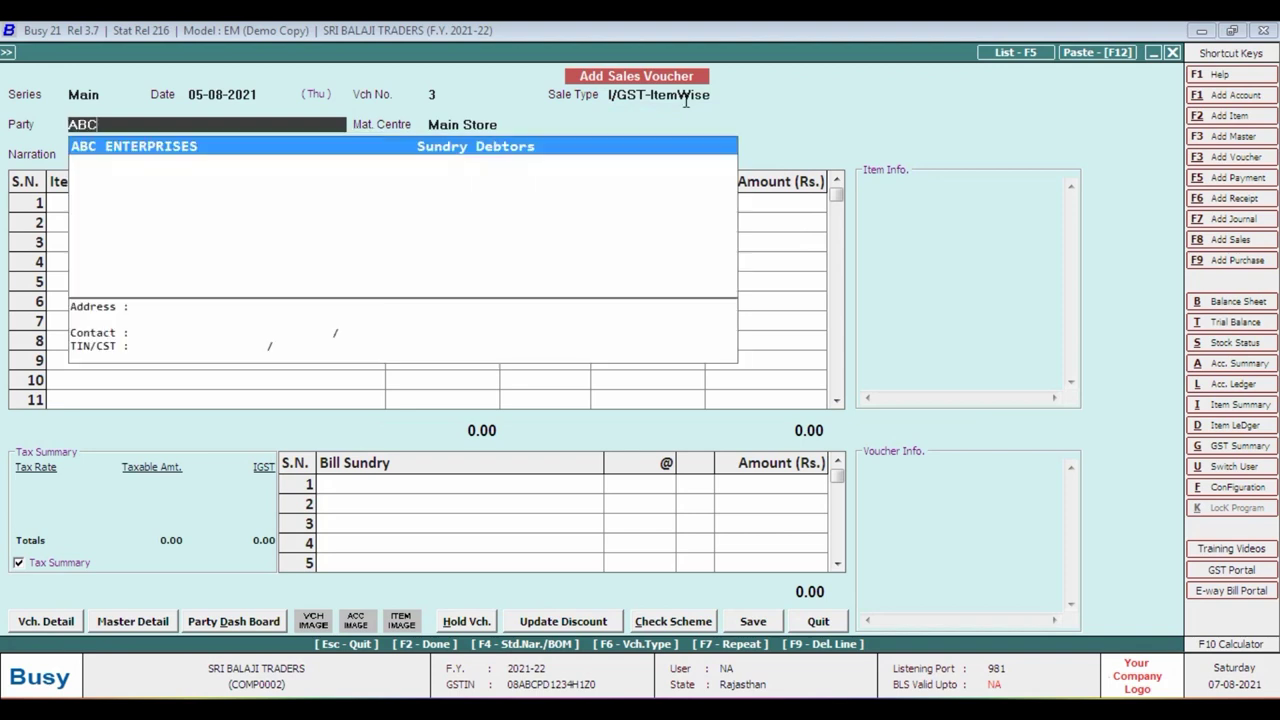
pyautogui.press('Return')
pyautogui.press('Return')
pyautogui.press('Return')
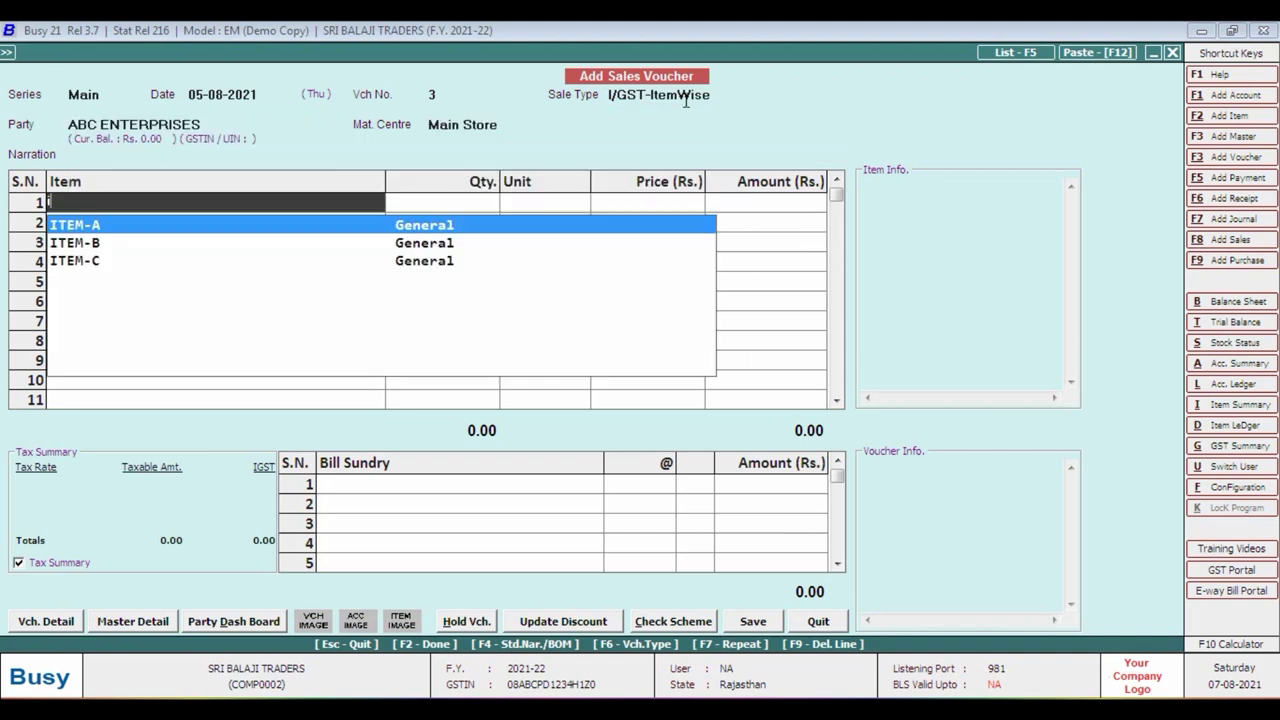
# Enter ITEM-A on the first item line with a quantity of 2 Pcs
pyautogui.press('Return')
pyautogui.write('1')
pyautogui.press('BackSpace')
pyautogui.write('2')
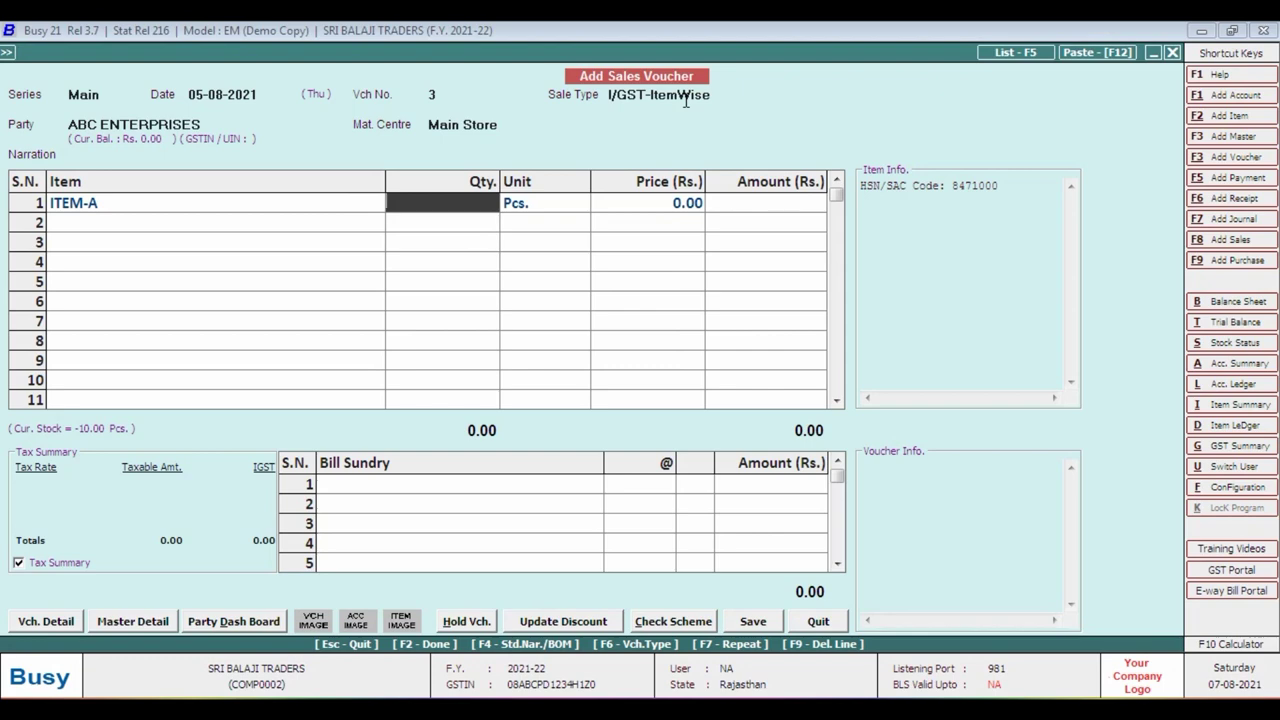
pyautogui.press('Return')
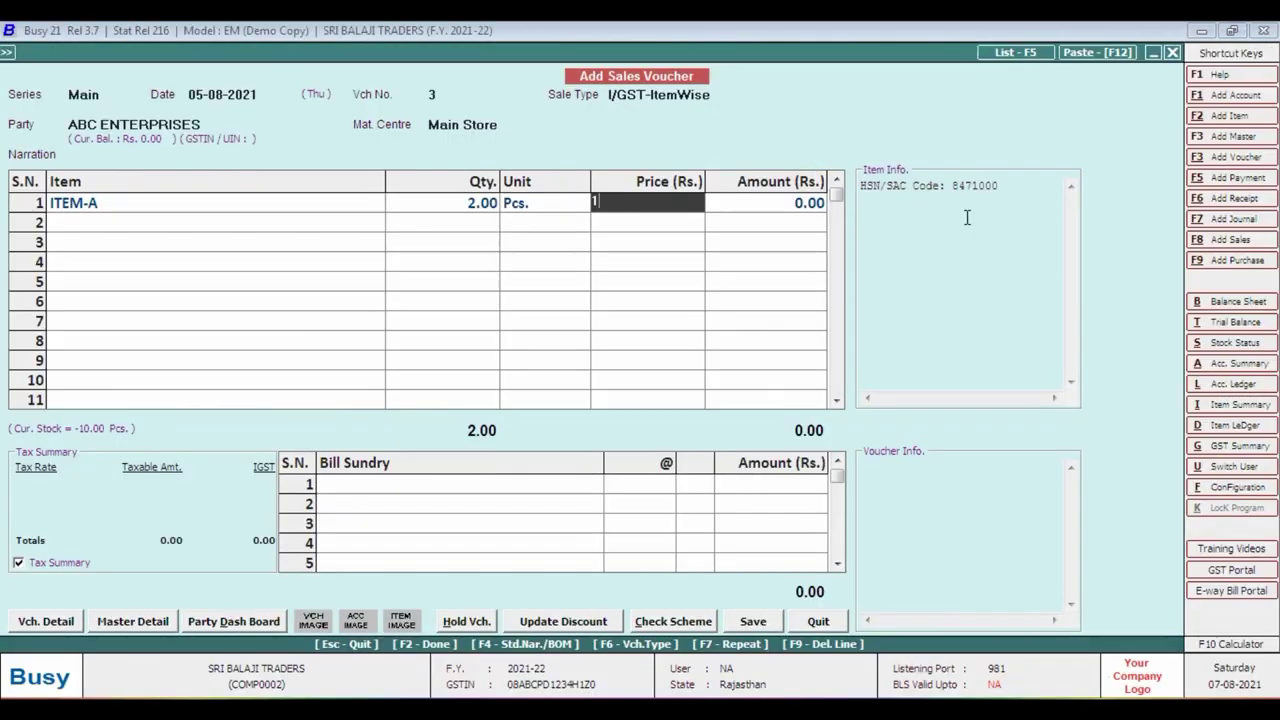
# Set ITEM-A's price to 1,271.19 and accept the line amount to bring up its item-wise GST details
pyautogui.write('1271.19')
pyautogui.press('Return')
pyautogui.press('Return')
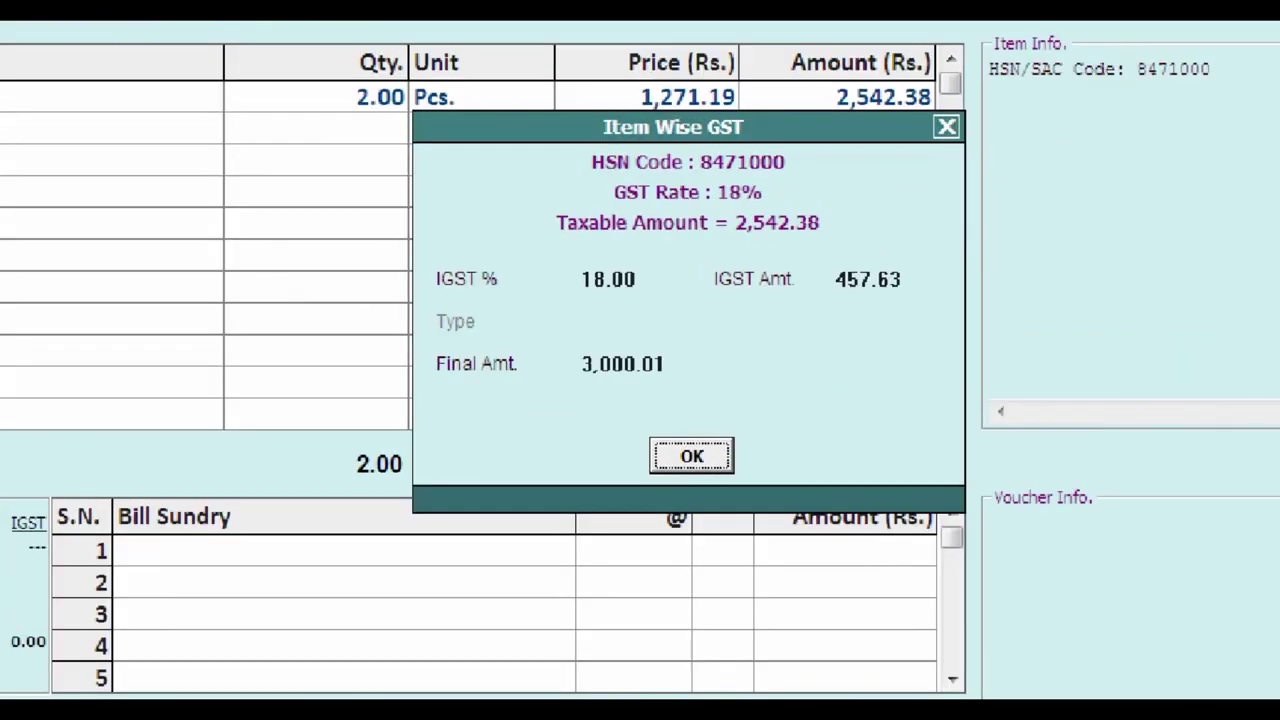
# Set the final amount in ITEM-A's item-wise GST details to 3,000 and accept the IGST calculation
pyautogui.hotkey('shift', 'Tab')
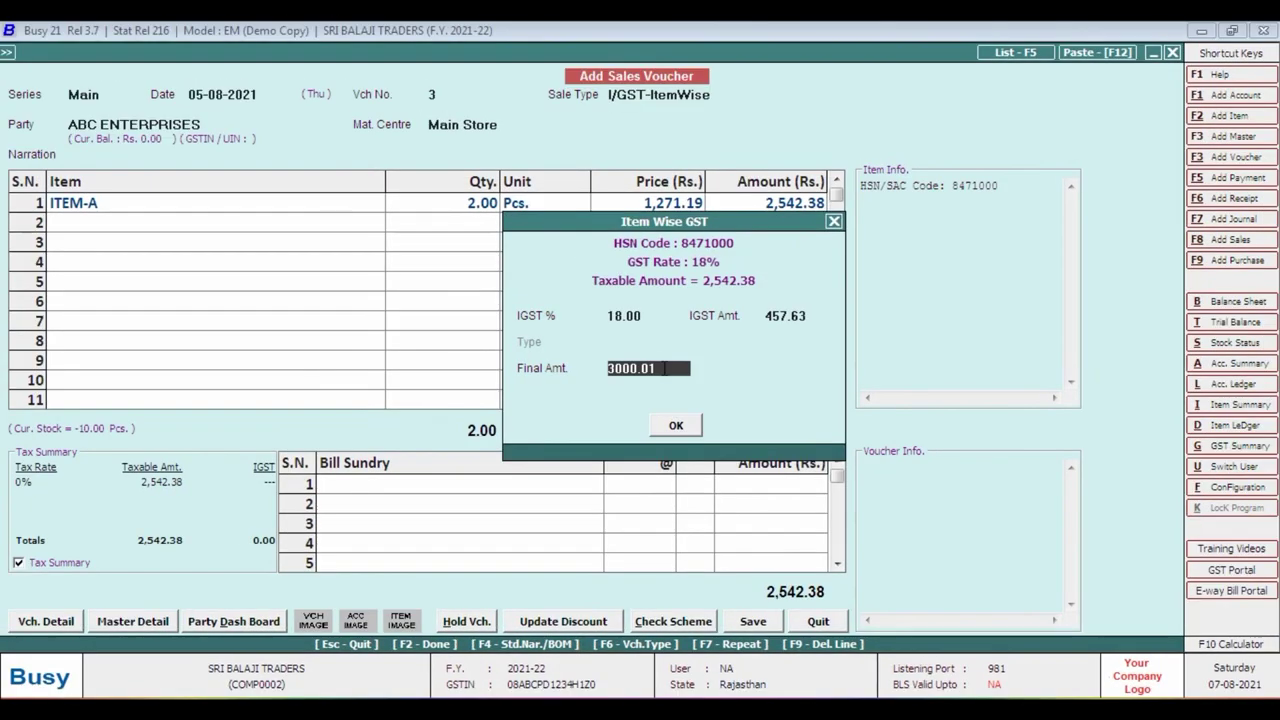
pyautogui.write('3,000')
pyautogui.press('Return')
pyautogui.press('Return')
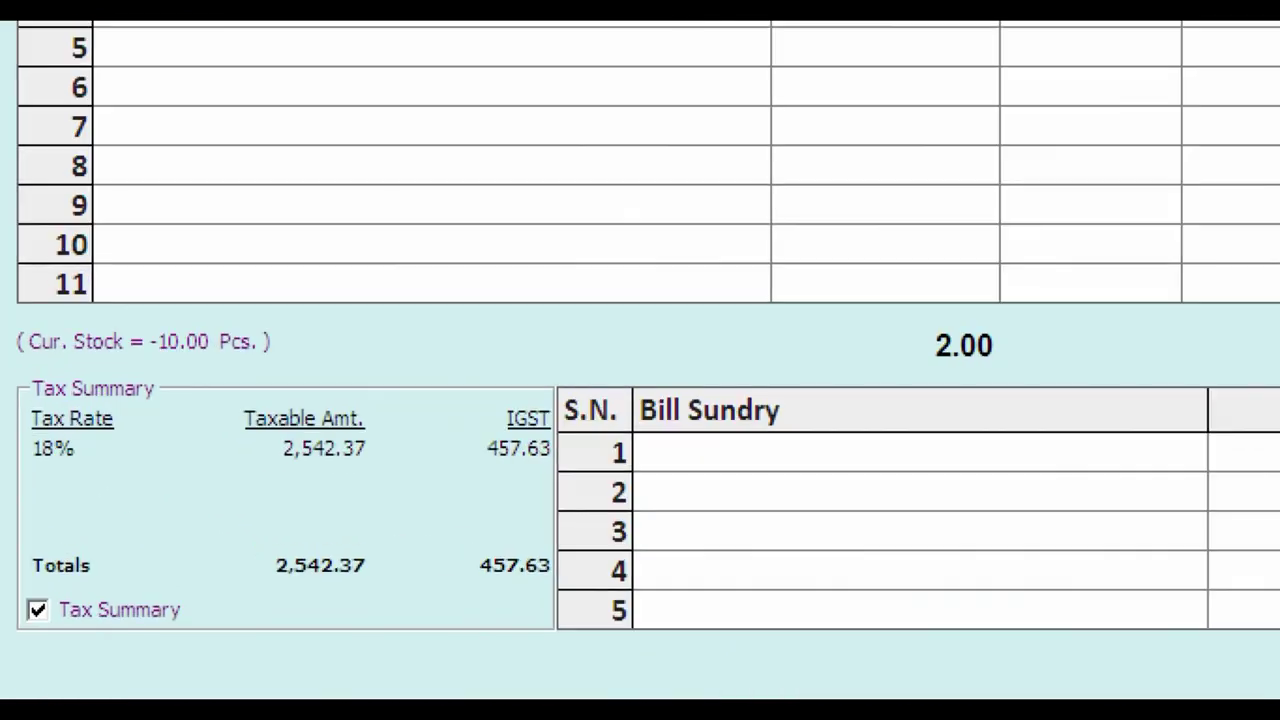
# Check the taxable amount and IGST in the tax summary, and open the voucher's sale type choices
pyautogui.click(31, 516)
pyautogui.moveTo(226, 399); pyautogui.dragTo(402, 490)
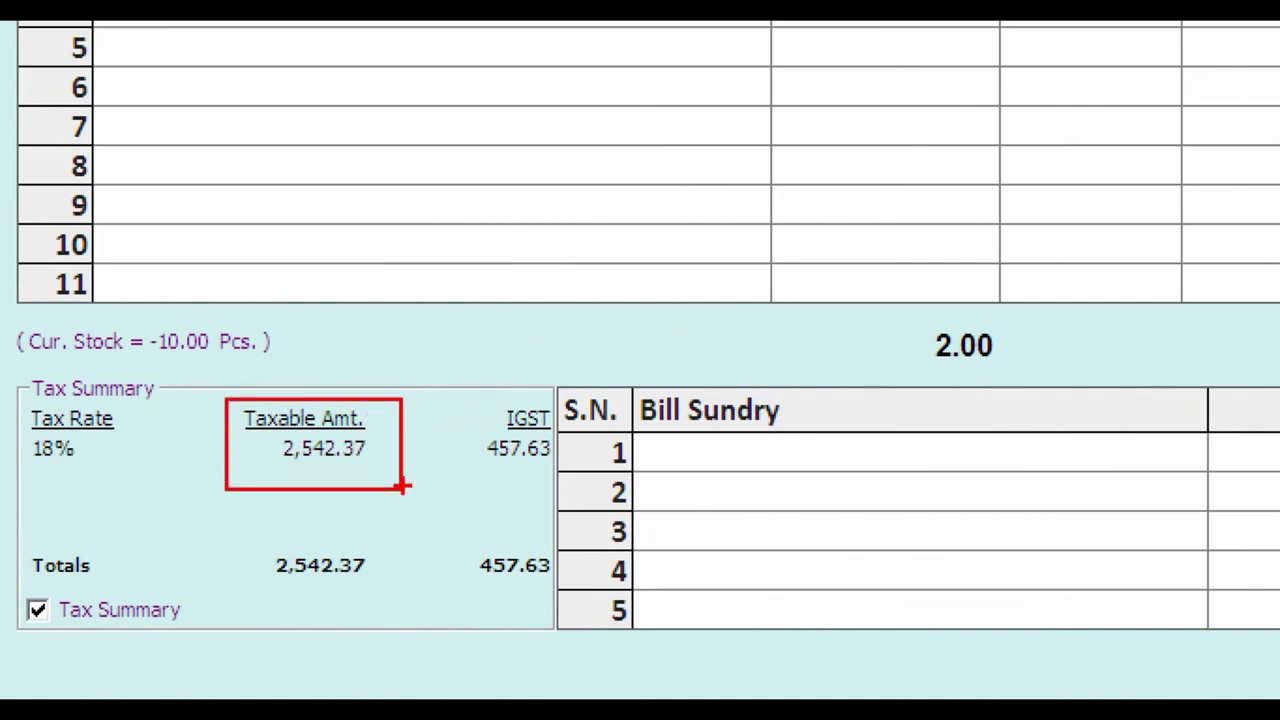
pyautogui.moveTo(483, 386); pyautogui.dragTo(570, 521)
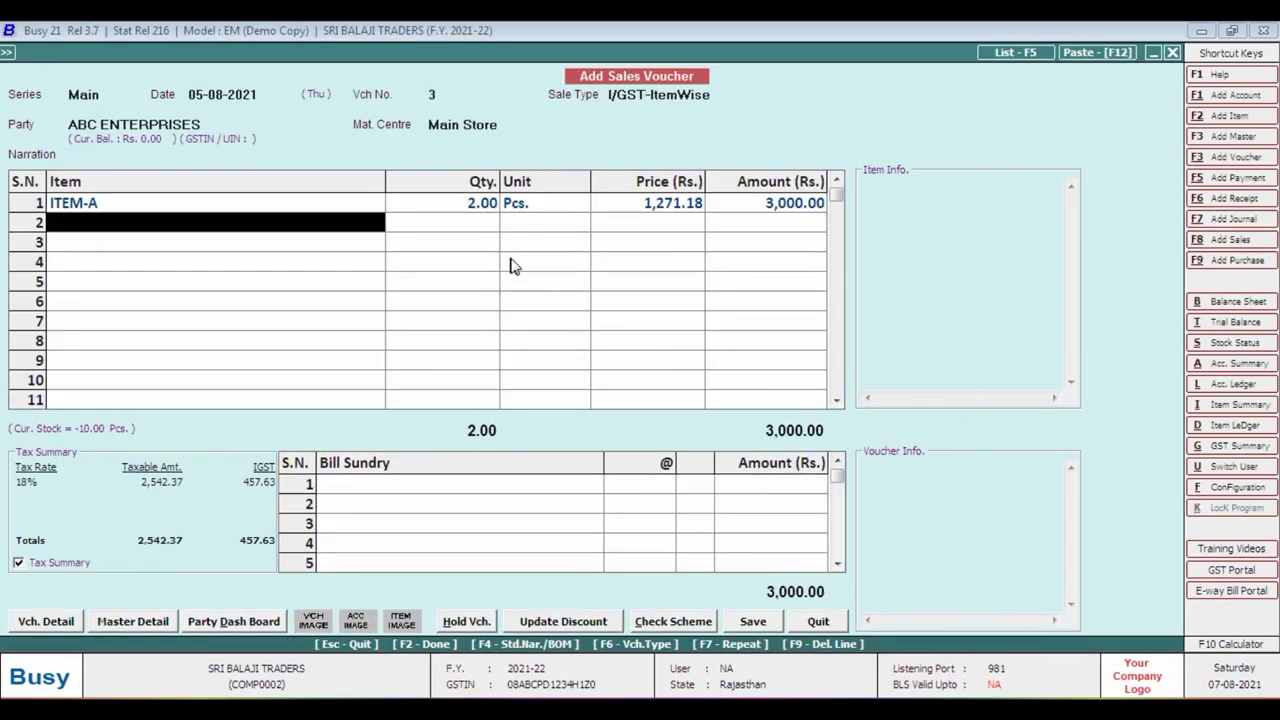
pyautogui.click(656, 95)
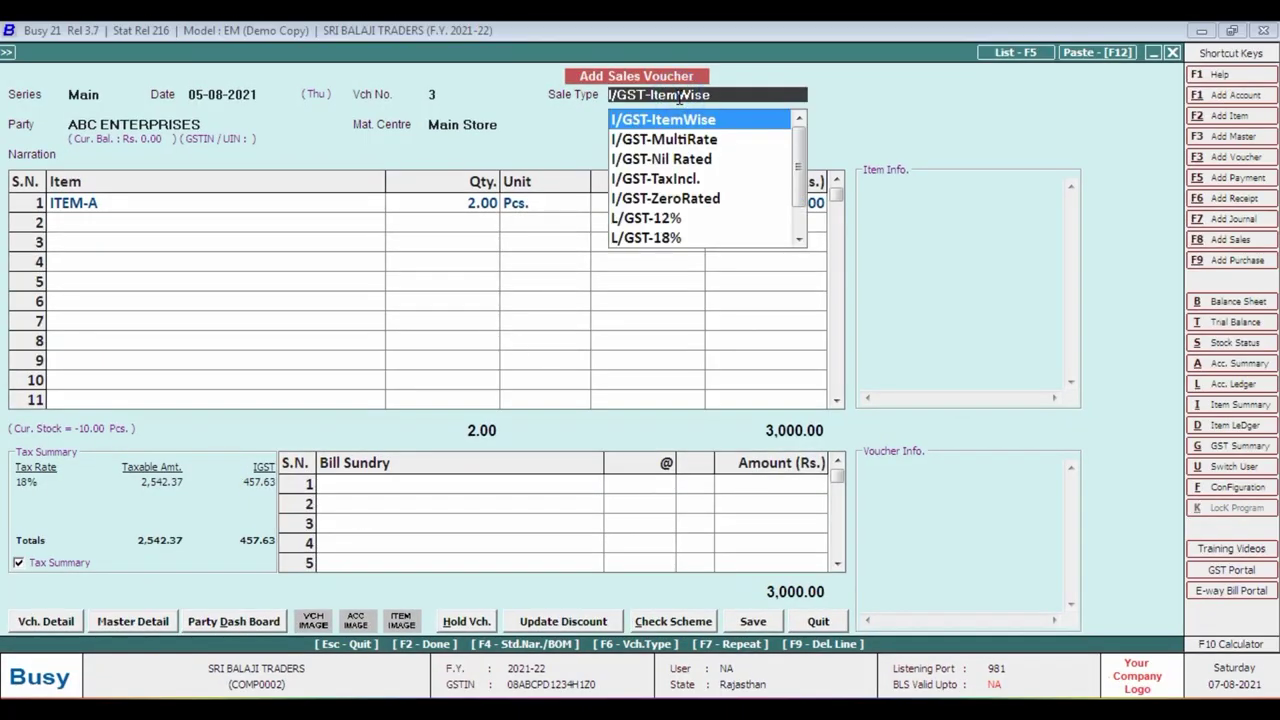